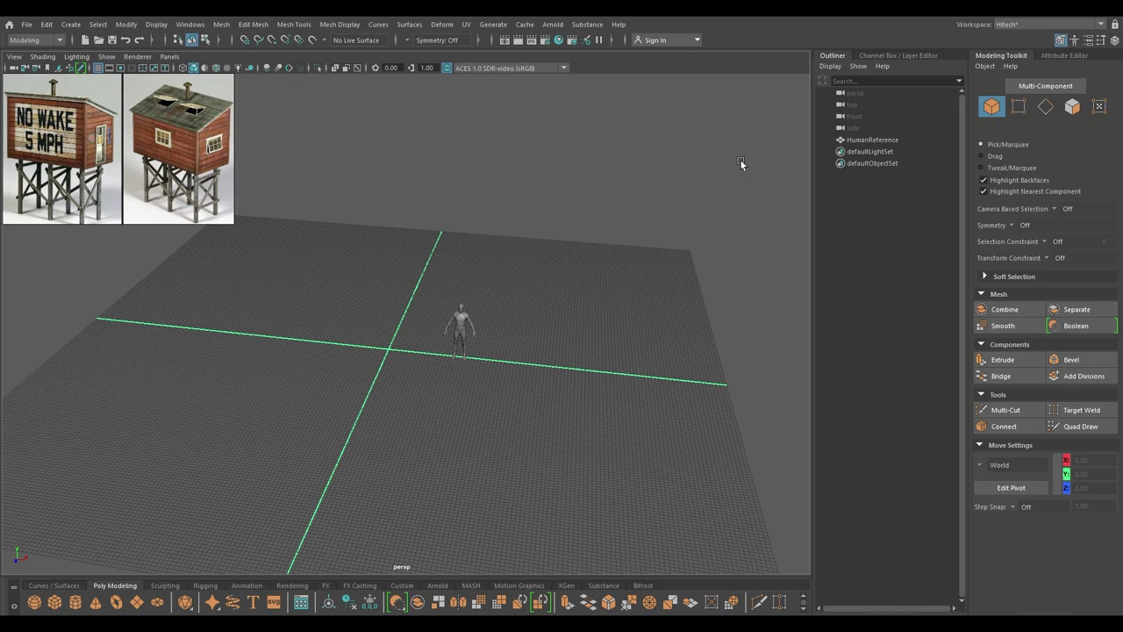
left_click_drag(459, 117, 548, 39, "alt")
left_click(492, 24)
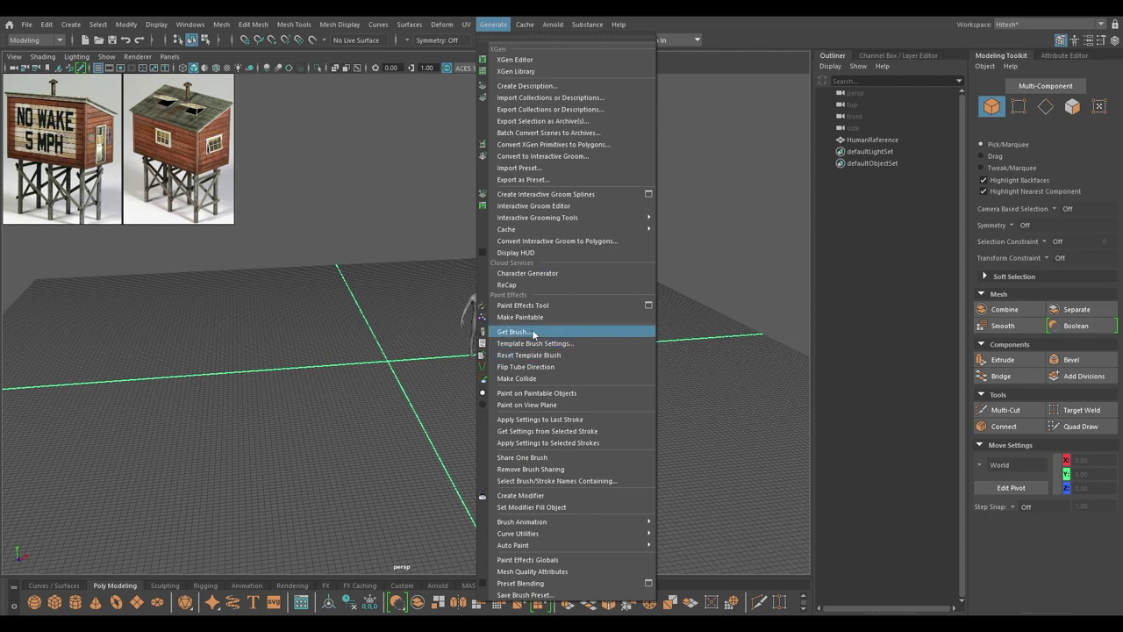
left_click(325, 362)
left_click_drag(542, 291, 445, 275, "alt")
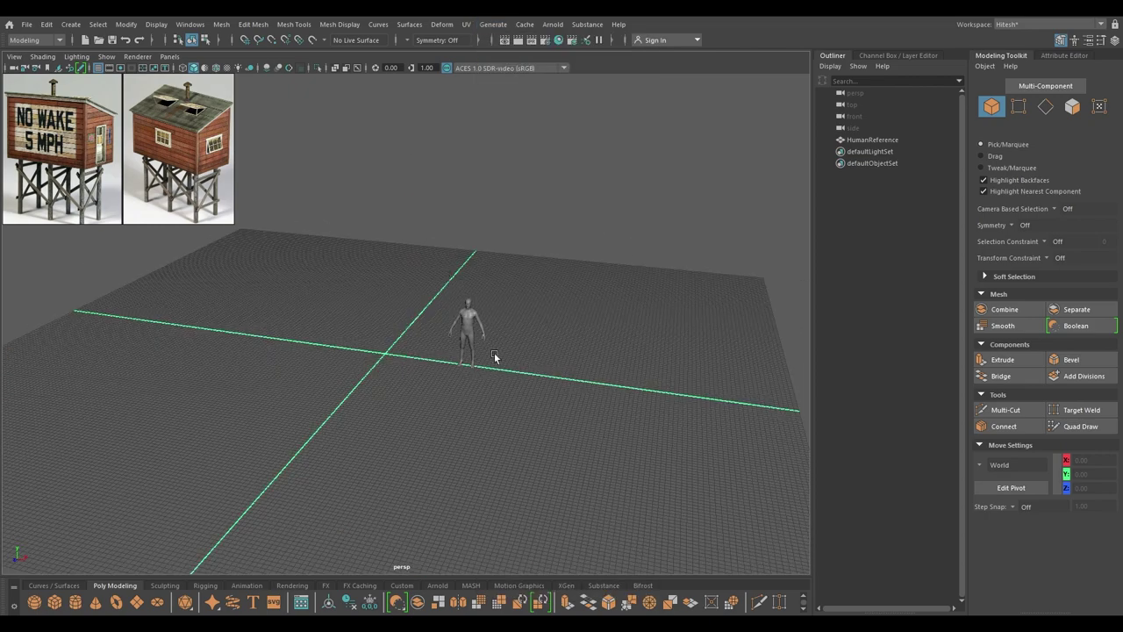
mouse_move(494, 356)
left_mouse_down("alt")
mouse_move(554, 346)
mouse_move(566, 277)
mouse_move(602, 289)
mouse_move(552, 383)
mouse_move(479, 348)
left_mouse_up("alt")
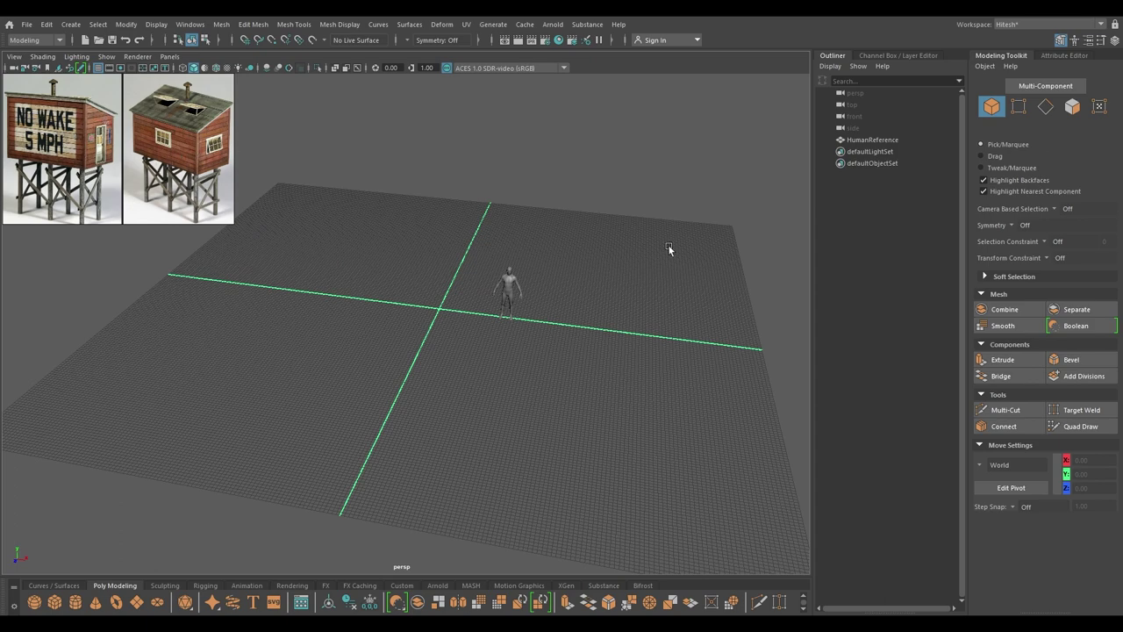
Step: Create a polygon cube at the grid centre with width 500 and depth 500
left_click_drag(514, 279, 430, 207, "alt")
right_click_drag(430, 208, 404, 291, "shift")
left_click_drag(404, 292, 521, 208, "alt")
key("t")
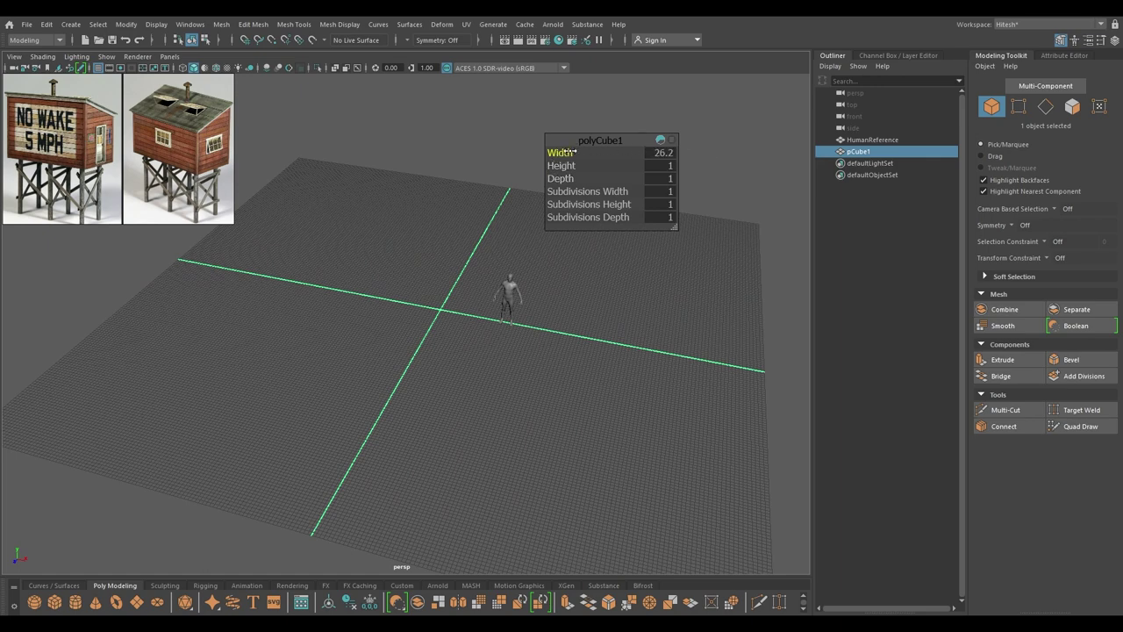
left_click(659, 153)
type("500")
key("Tab")
key("Tab")
type("5")
key("Return")
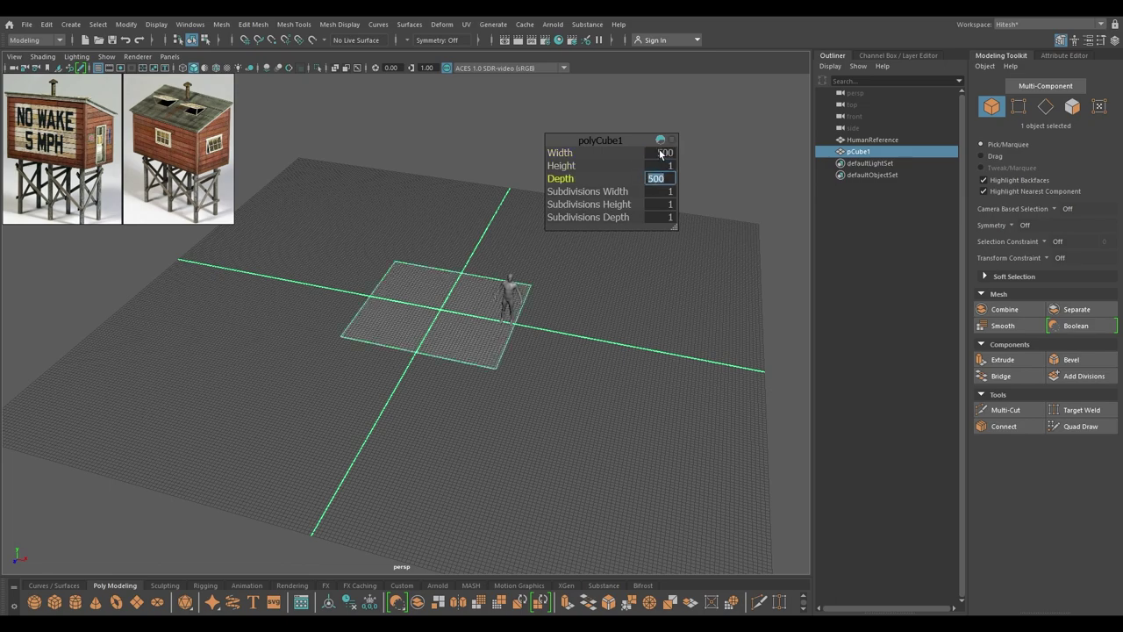
Step: Try a height of 600 on the cube, and settle on a height of 300
left_click_drag(406, 327, 440, 310, "alt")
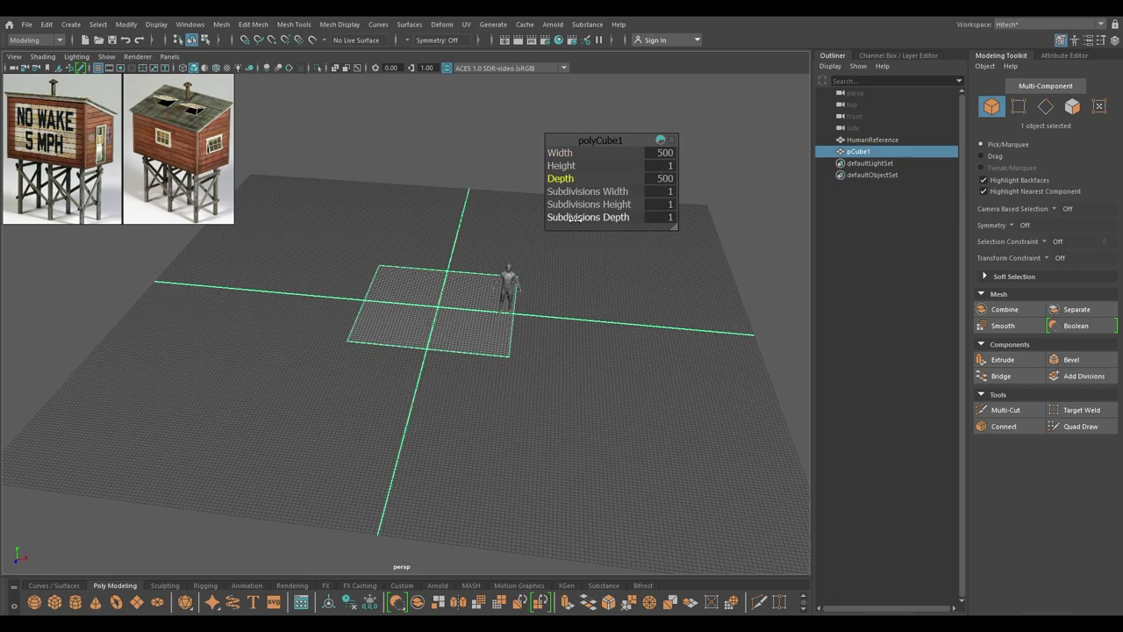
left_click(647, 165)
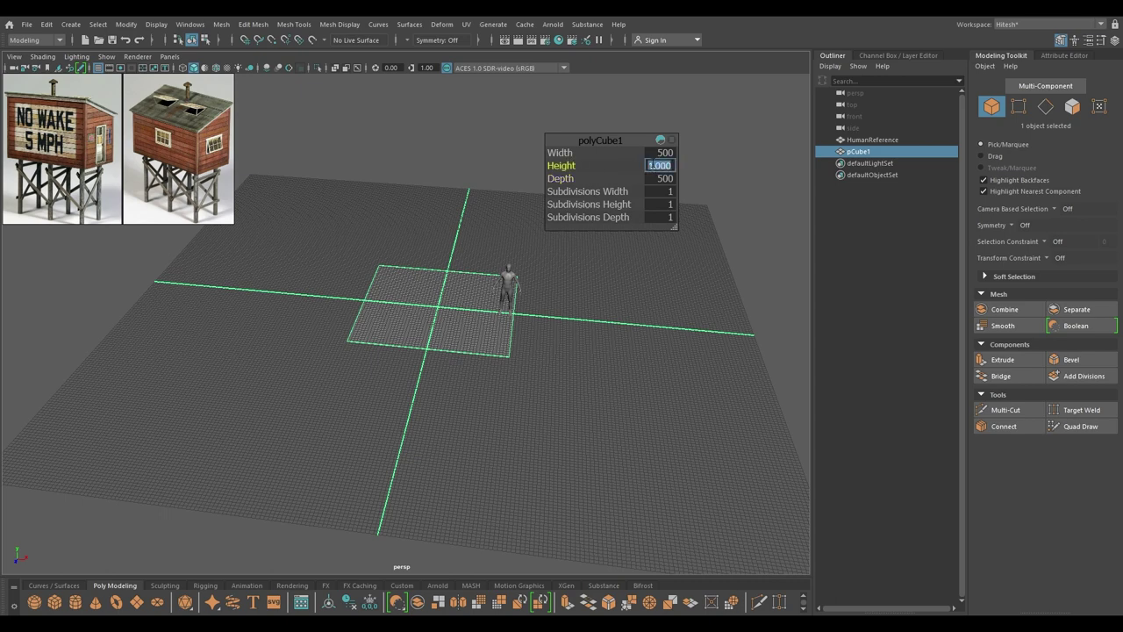
type("600")
key("Return")
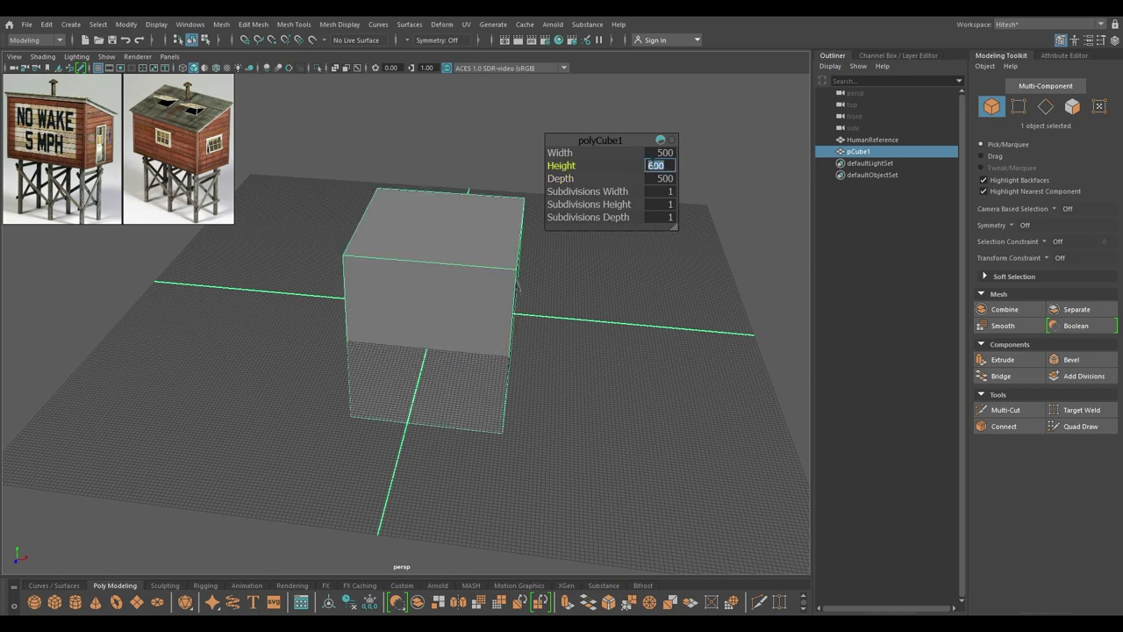
type("300")
key("Return")
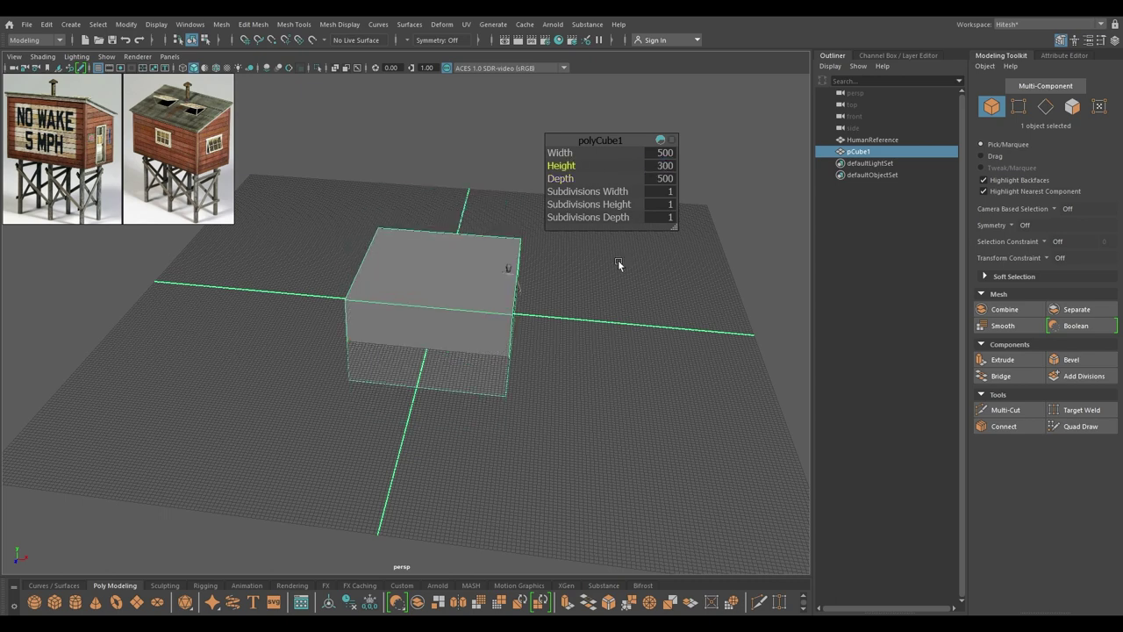
Step: Move the human reference along X to about 567.5, so it stands clear of the cube
left_click_drag(518, 283, 506, 320, "alt")
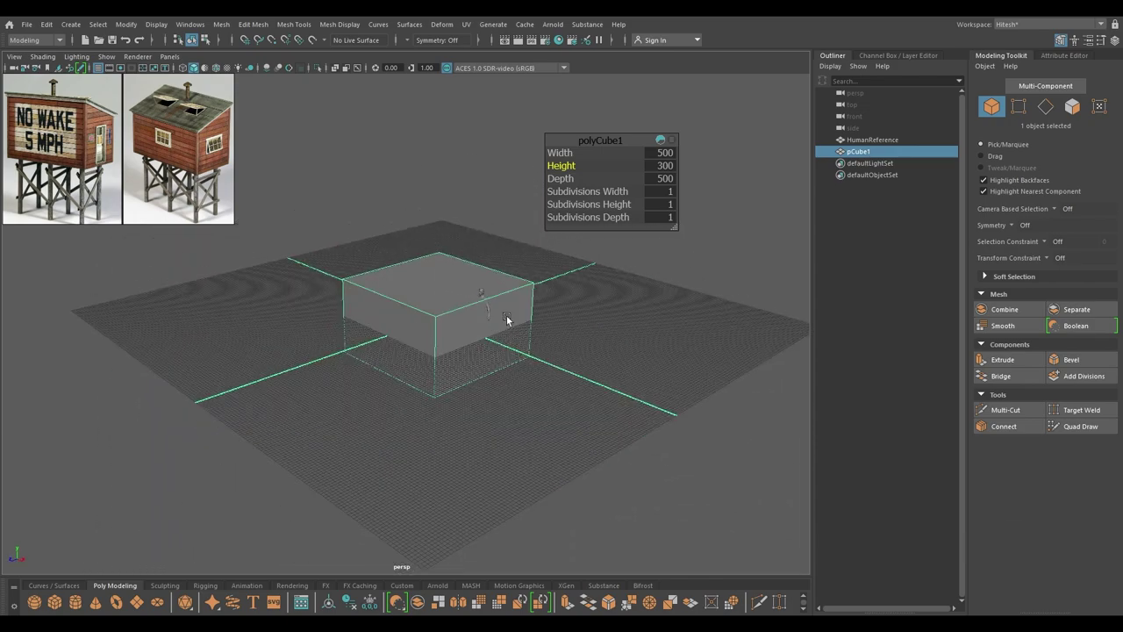
key("w")
left_click_drag(494, 306, 482, 362, "alt")
left_click(494, 276)
left_click(496, 320)
left_click(659, 301)
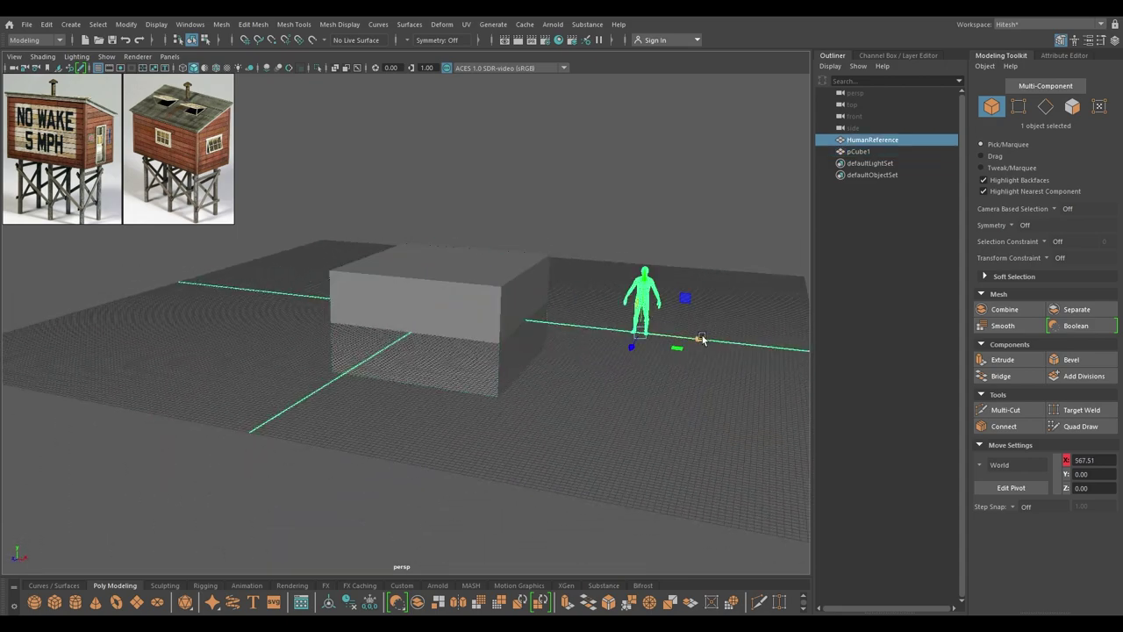
left_click_drag(702, 338, 545, 401)
key("ctrl+z")
Step: Raise the cube to Y 150 in the front view so its base rests on the ground line
key("space")
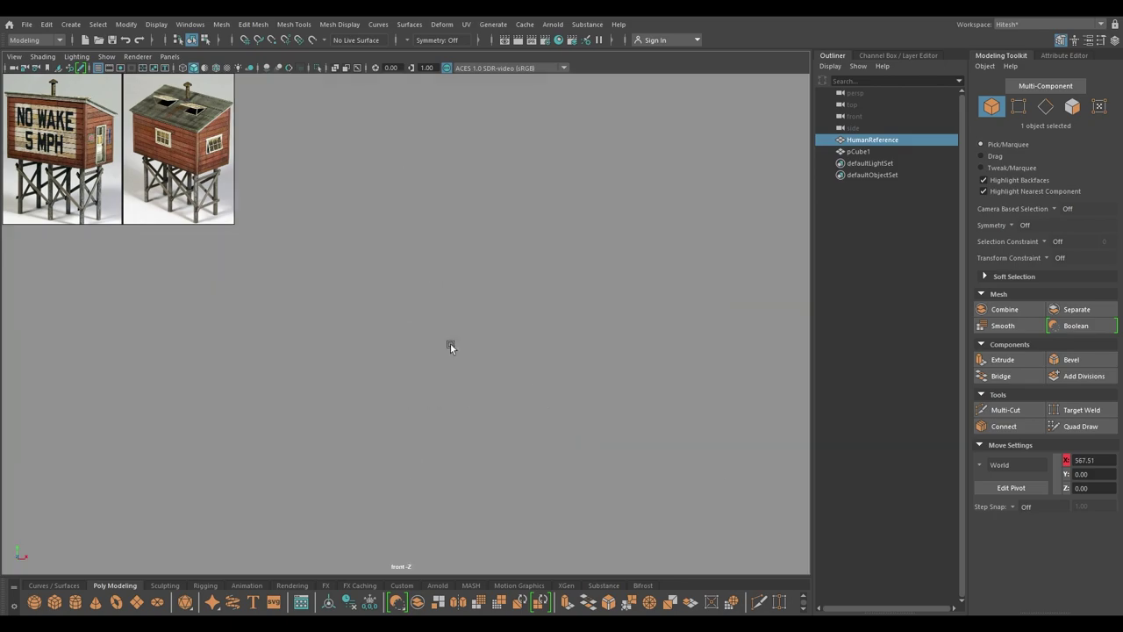
key("f")
scroll(425, 300, "down", 5)
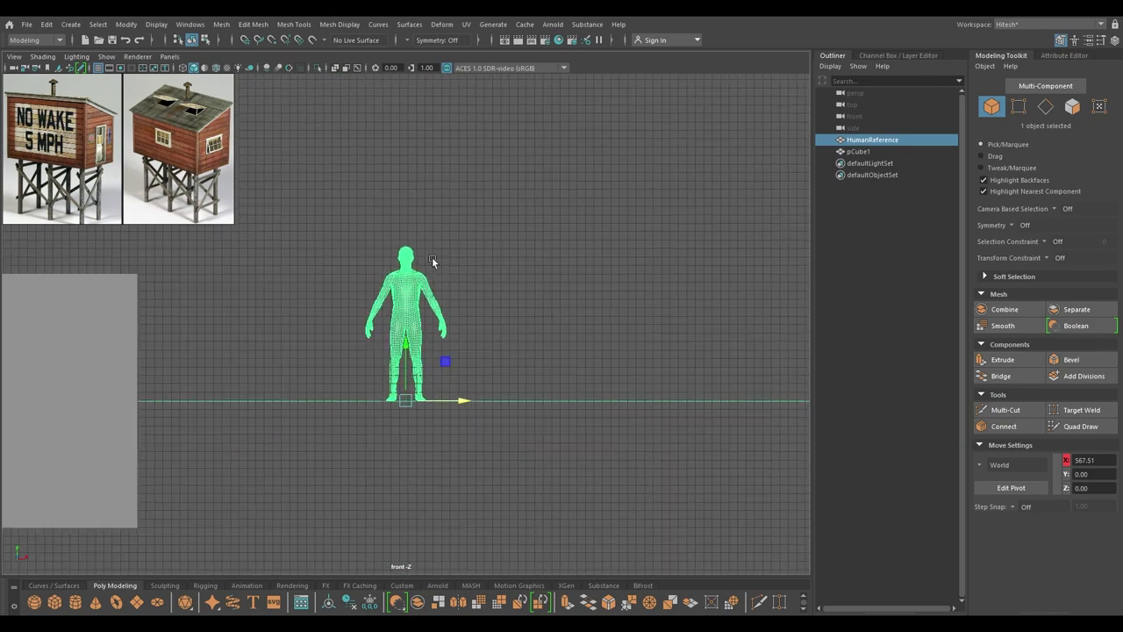
scroll(431, 260, "down", 3)
middle_click_drag(250, 303, 566, 258, "alt")
left_click(408, 316)
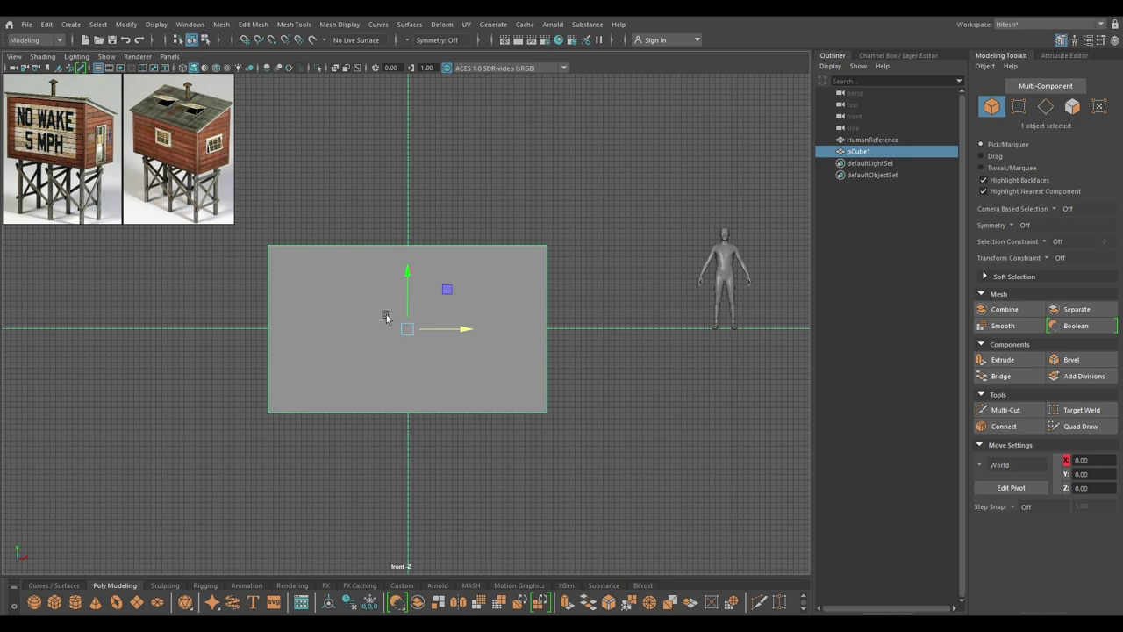
left_click_drag(406, 269, 452, 101)
key("space")
left_click_drag(539, 301, 541, 329, "alt")
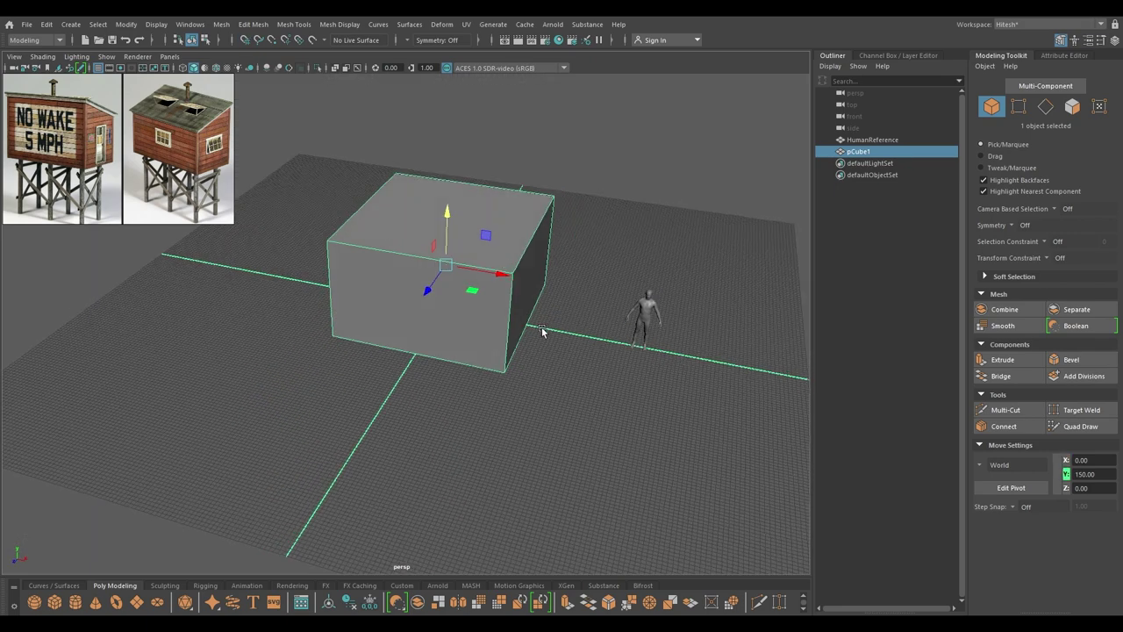
Step: Move the human reference along X to about 272, right against the cube's end face, to compare their scale
left_click(641, 319)
left_click_drag(676, 405, 579, 355)
left_click_drag(579, 355, 526, 328, "alt")
right_click_drag(491, 342, 509, 386, "alt")
left_click_drag(507, 321, 466, 354, "alt")
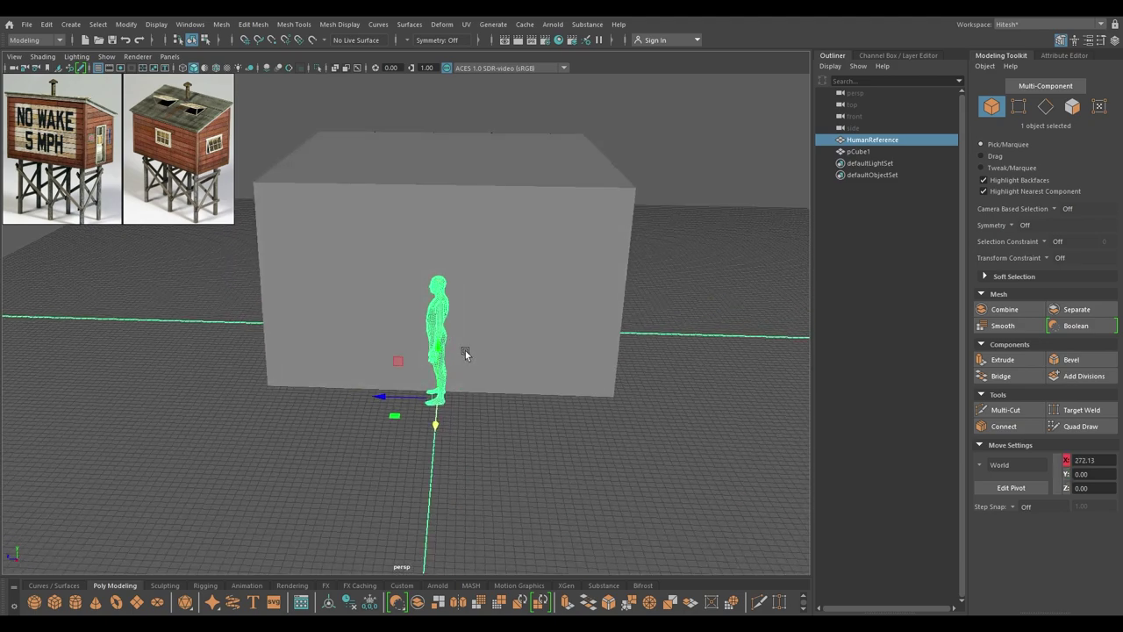
right_click_drag(466, 353, 447, 299, "alt")
left_click_drag(447, 300, 431, 351, "alt")
Step: Reduce the cube's depth to 400 and check its proportions against the human reference
left_click(406, 279)
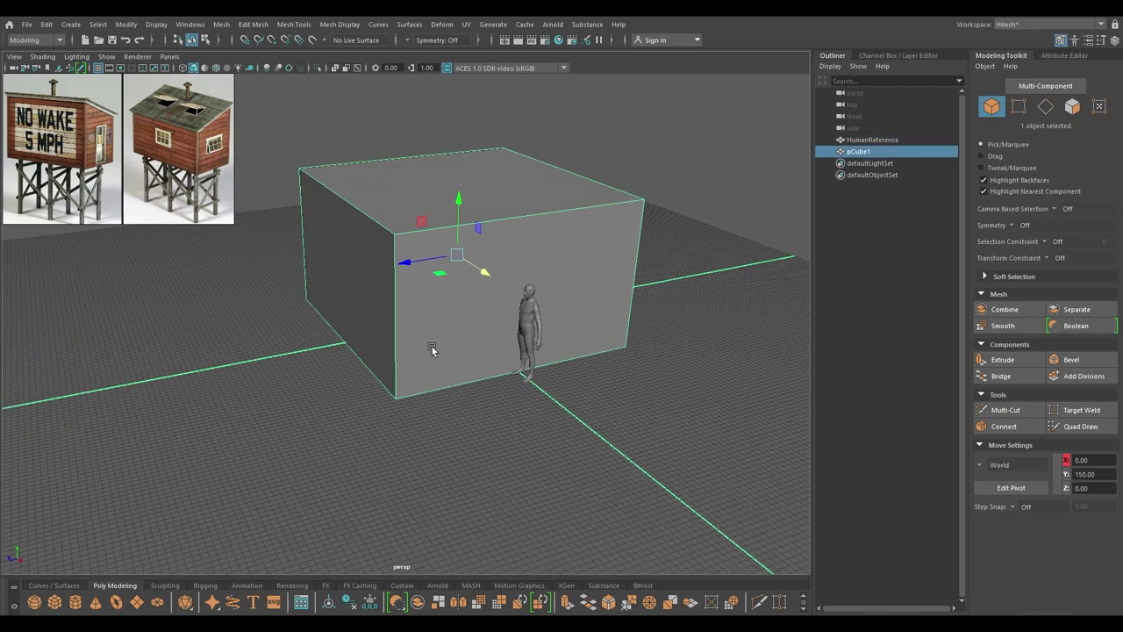
key("t")
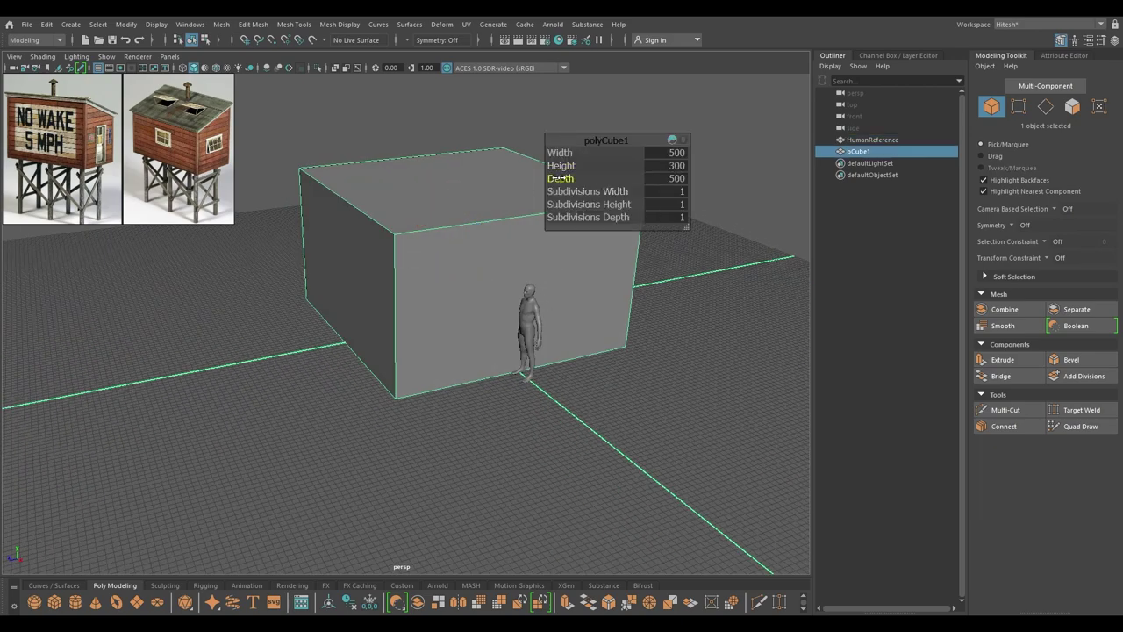
left_click_drag(574, 179, 566, 180)
left_click(662, 181)
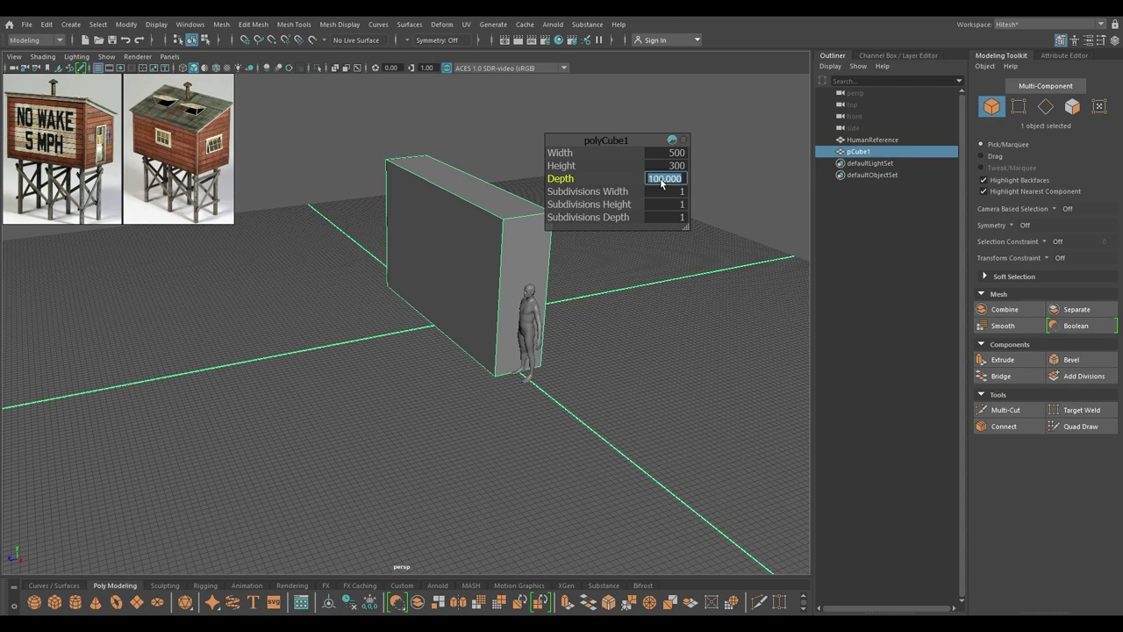
type("400")
key("Return")
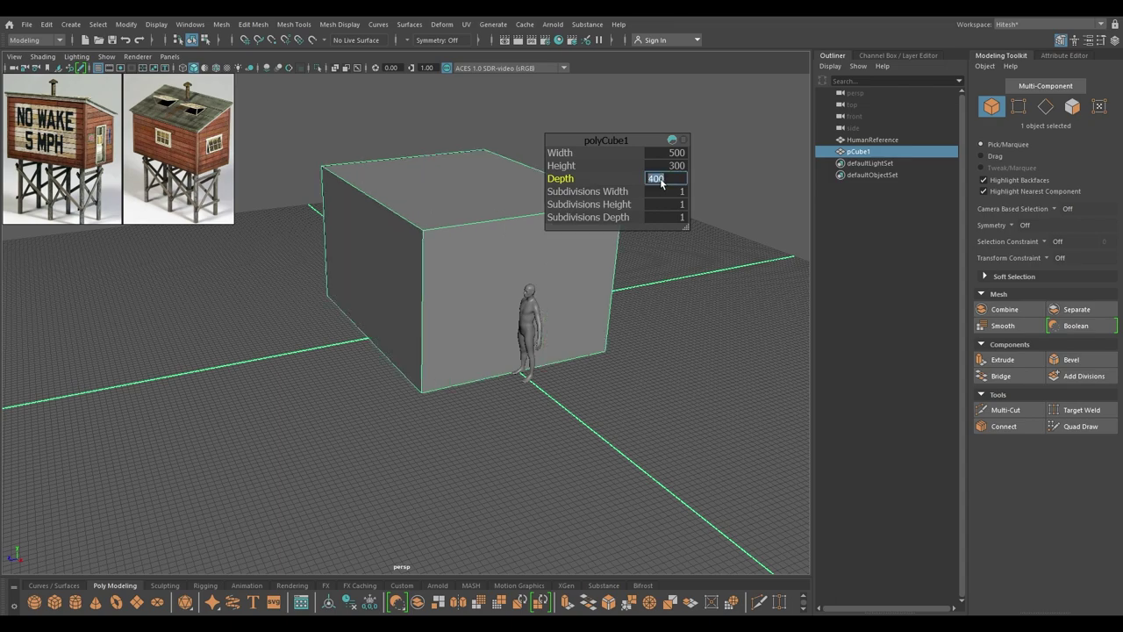
left_click_drag(395, 401, 353, 406, "alt")
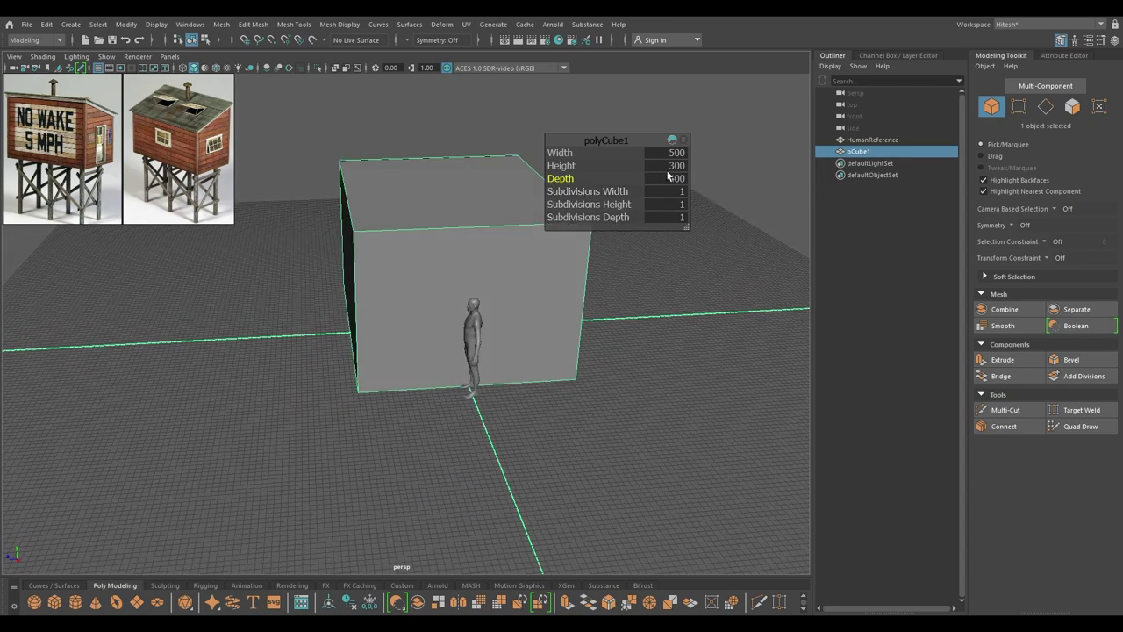
left_click_drag(667, 177, 640, 237, "alt")
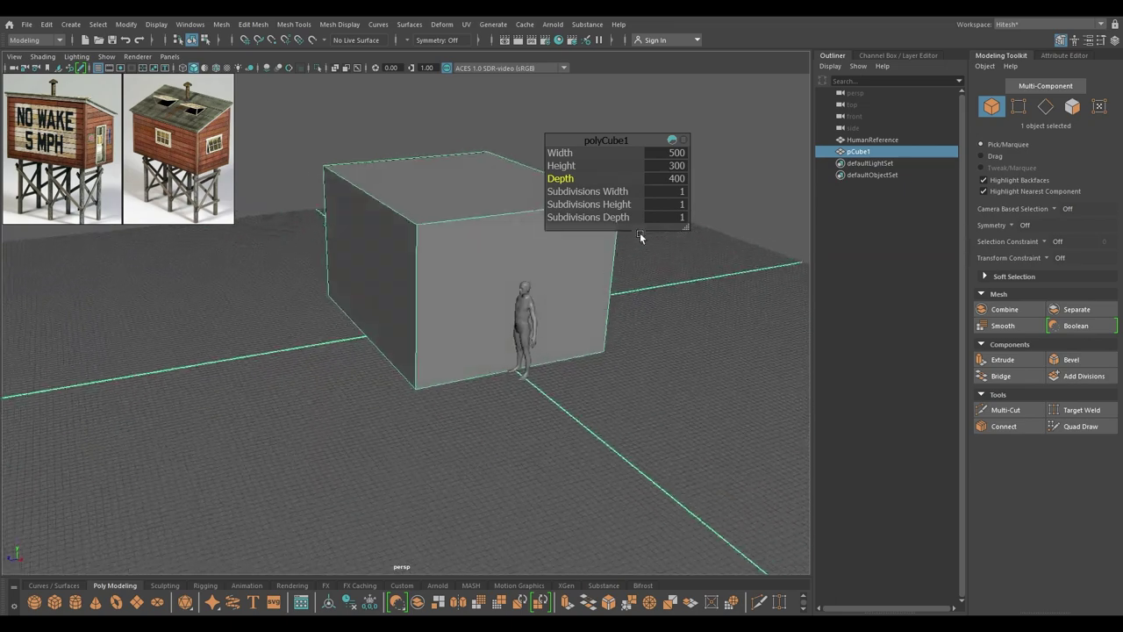
Step: Try cube depths of 300 and 350
left_click(678, 178)
type("300")
key("Return")
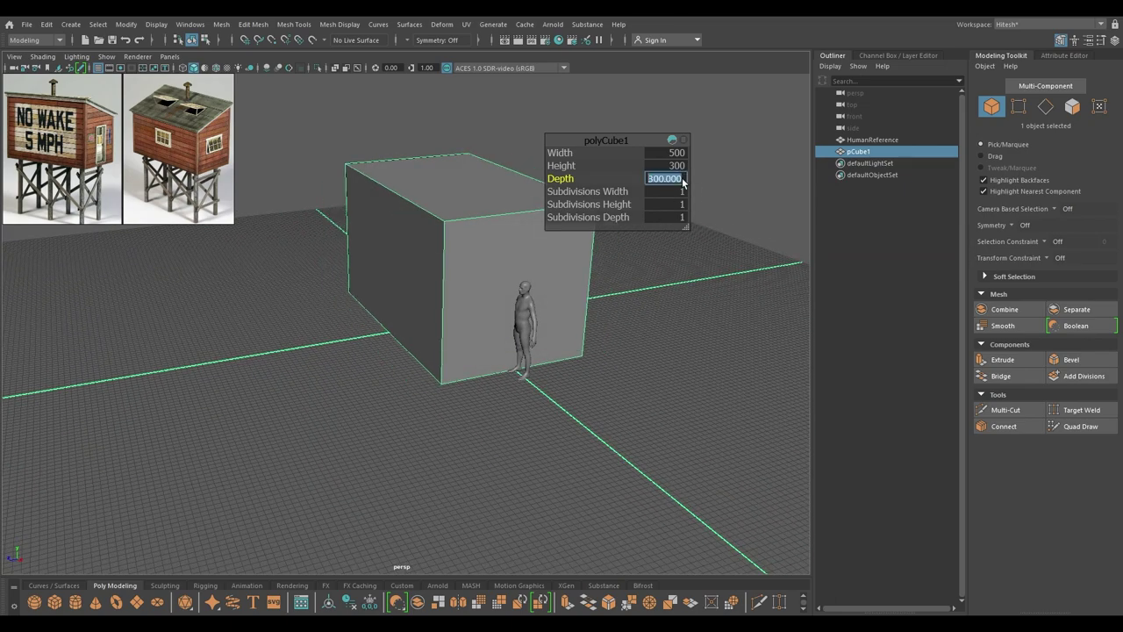
type("350")
key("Return")
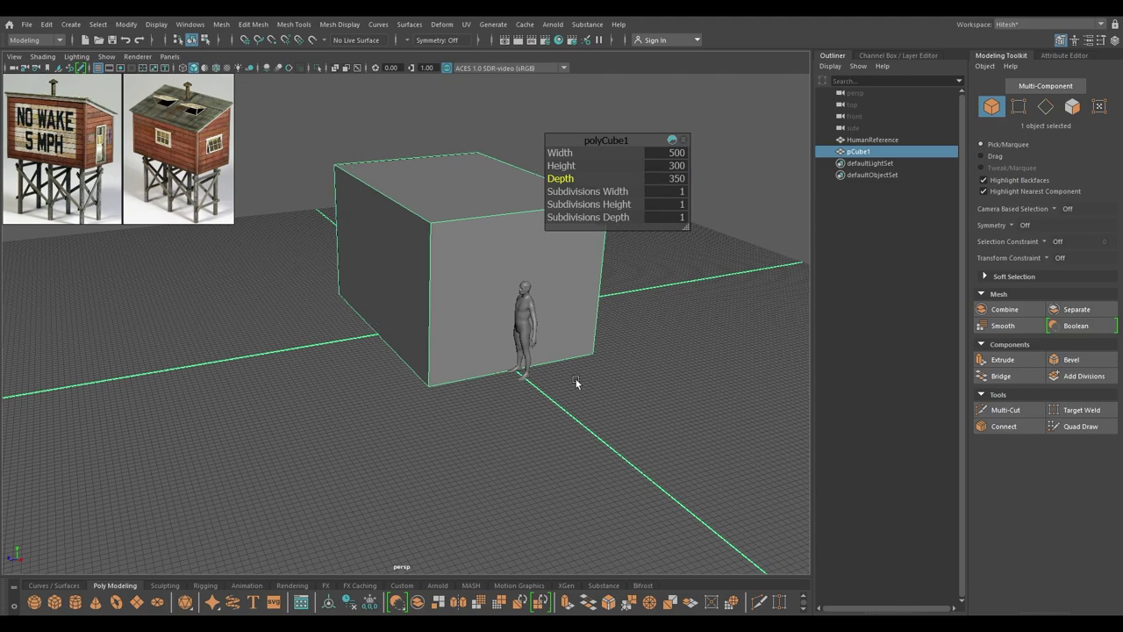
Step: Set the cube's width to 600 and its depth to 400
left_click_drag(573, 381, 634, 247, "alt")
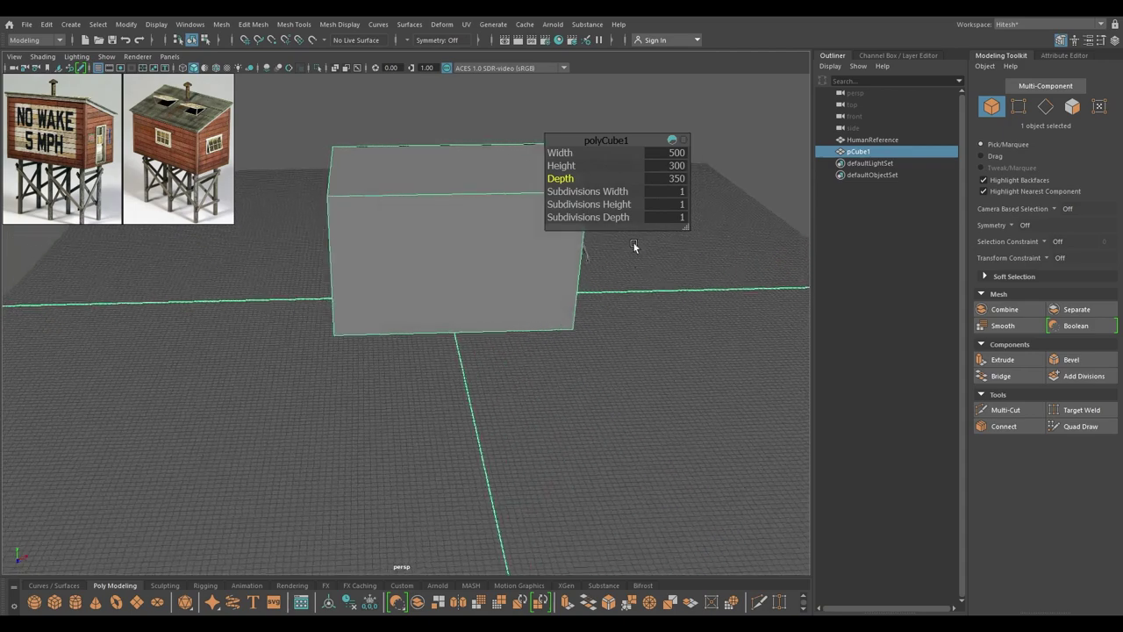
left_click(681, 153)
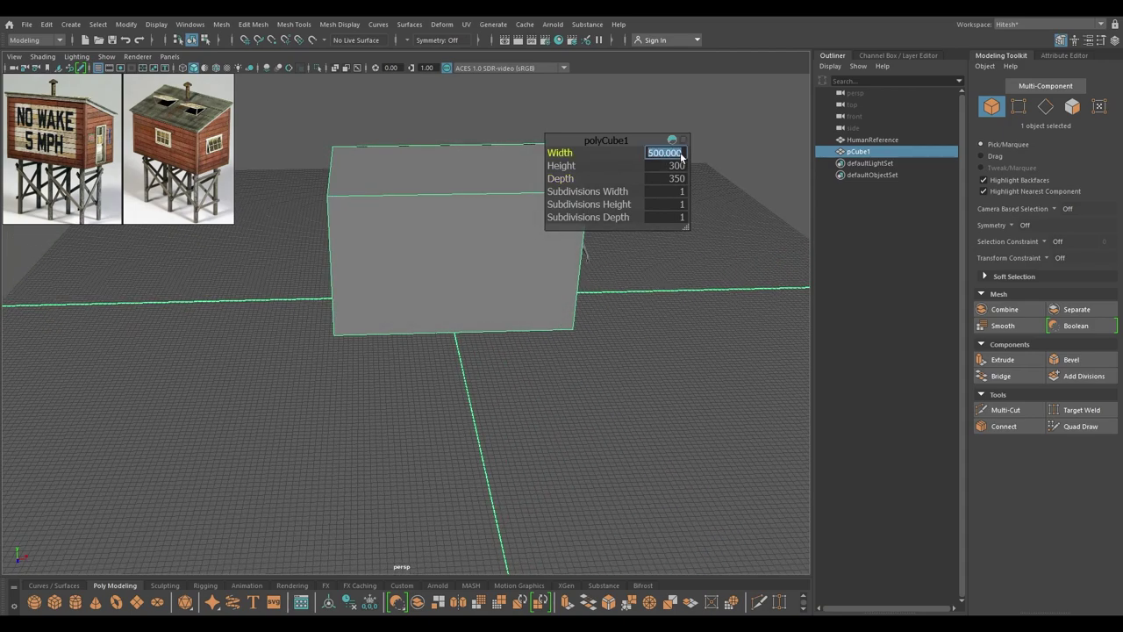
type("6")
key("Return")
left_click_drag(729, 431, 583, 545, "alt")
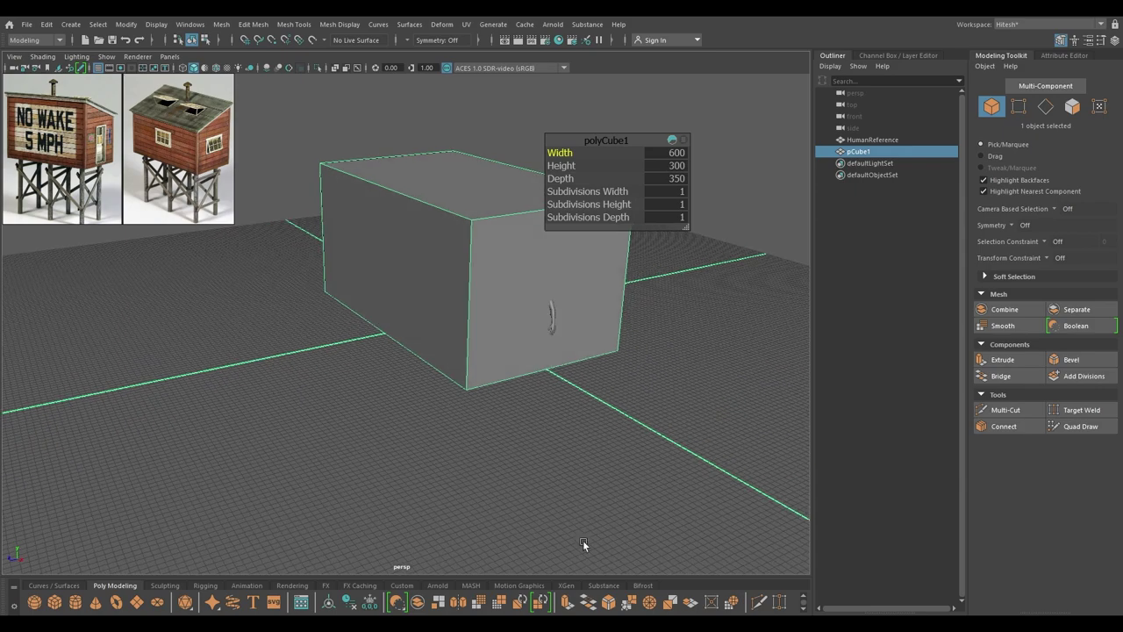
left_click(679, 179)
type("400")
key("Return")
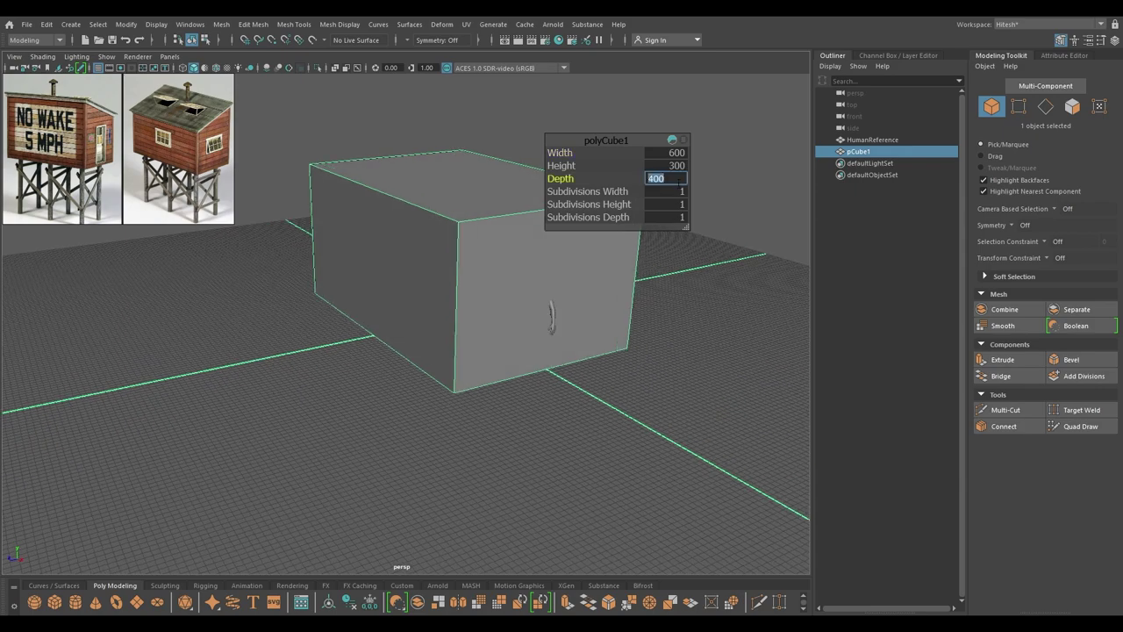
Step: Move the human reference along X to about 665, away from the side of the cube
left_click_drag(631, 351, 563, 288, "alt")
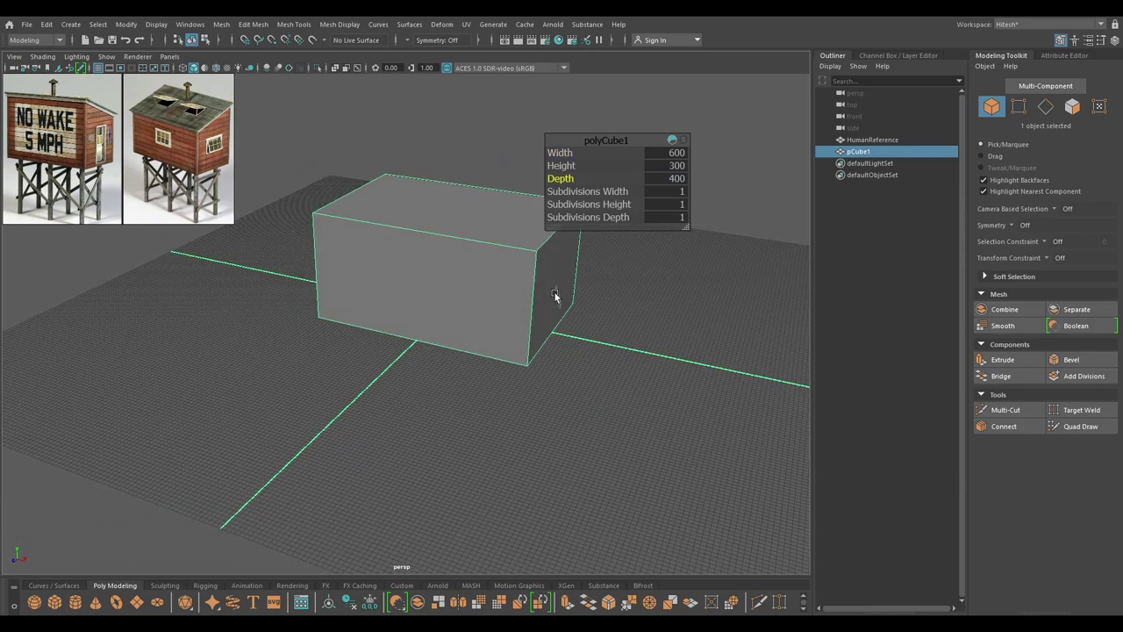
left_click(555, 296)
key("e")
key("w")
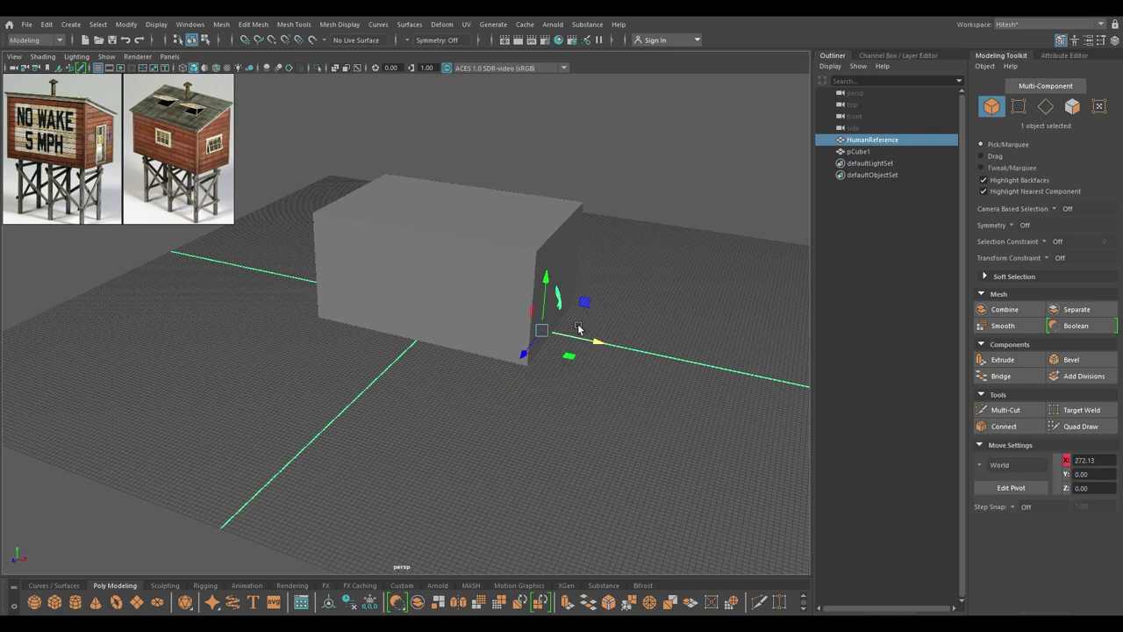
left_click_drag(579, 331, 733, 362)
left_click_drag(519, 389, 546, 389, "alt")
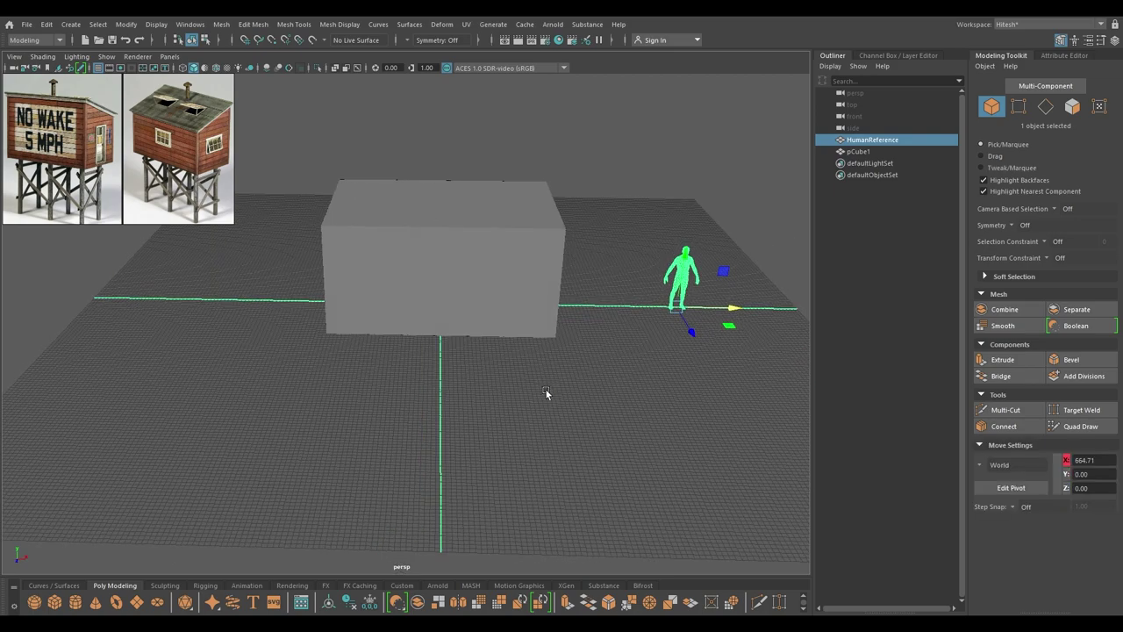
left_click(546, 389)
left_click_drag(697, 290, 527, 381, "alt")
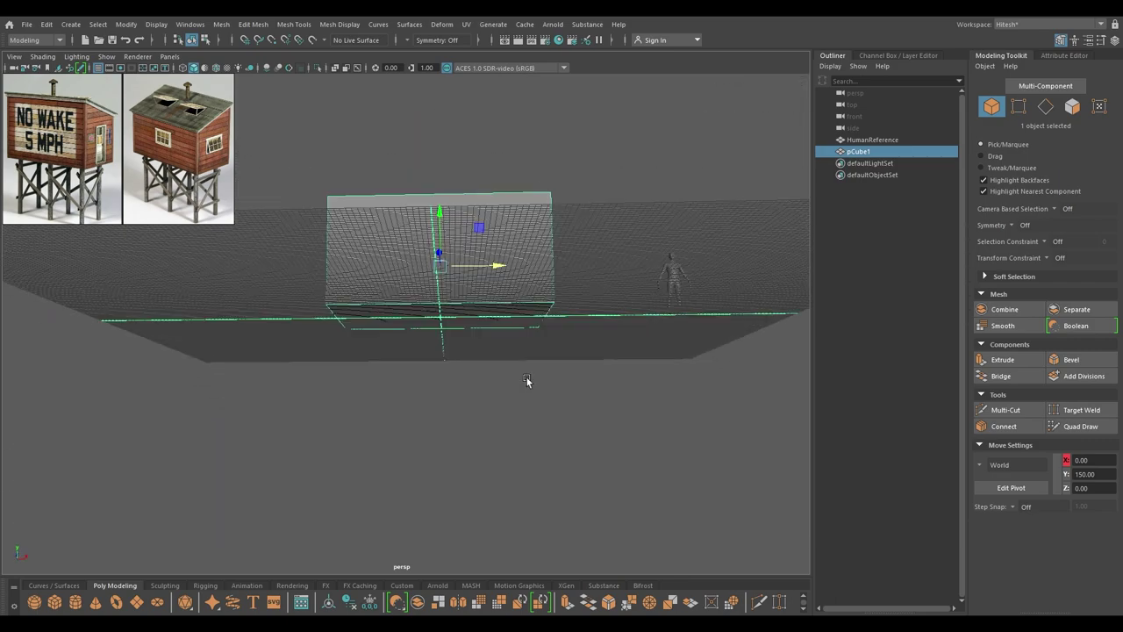
left_click_drag(581, 332, 553, 335, "alt")
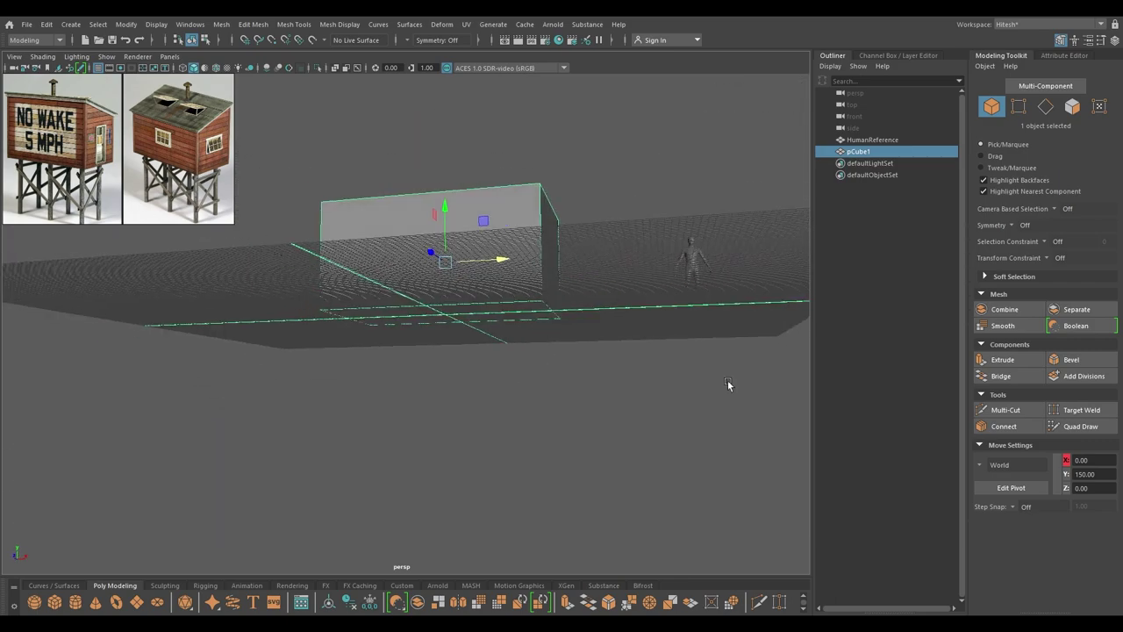
left_click_drag(727, 383, 532, 332, "alt")
Step: Create a second cube and move it along X to about 351, just outside the cabin box
left_click(596, 357)
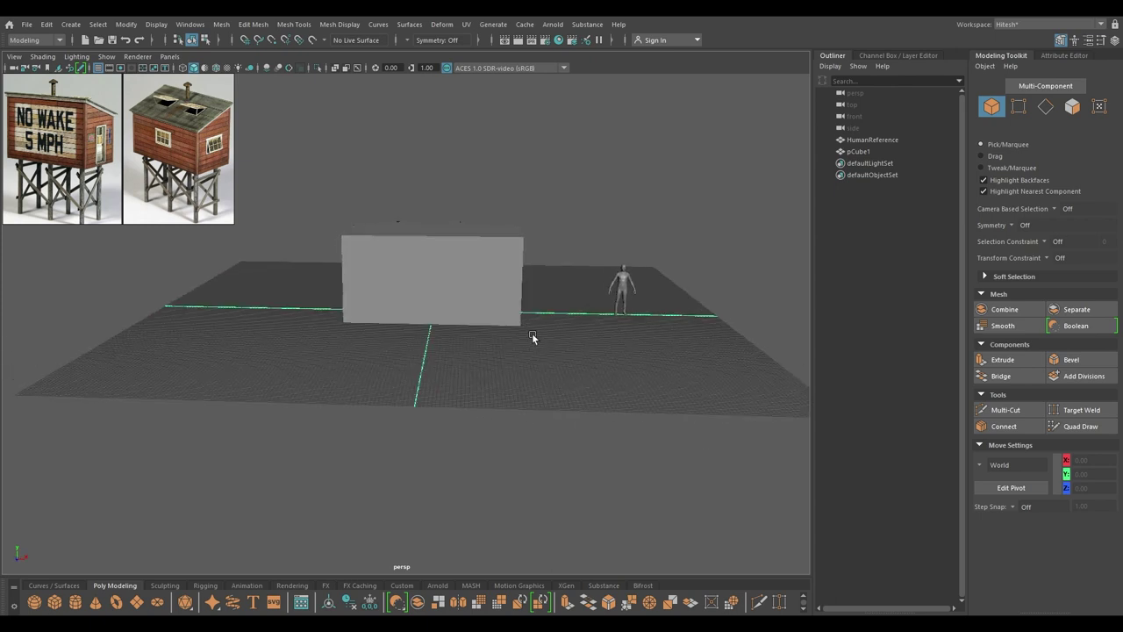
right_click_drag(552, 235, 547, 258, "shift")
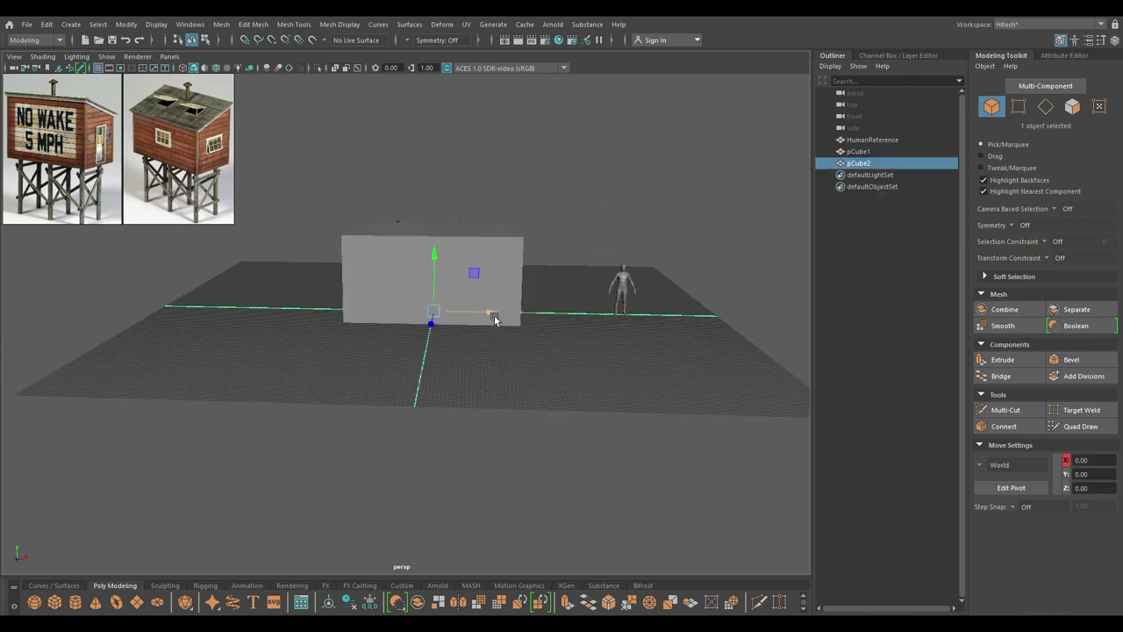
left_click_drag(522, 312, 586, 313)
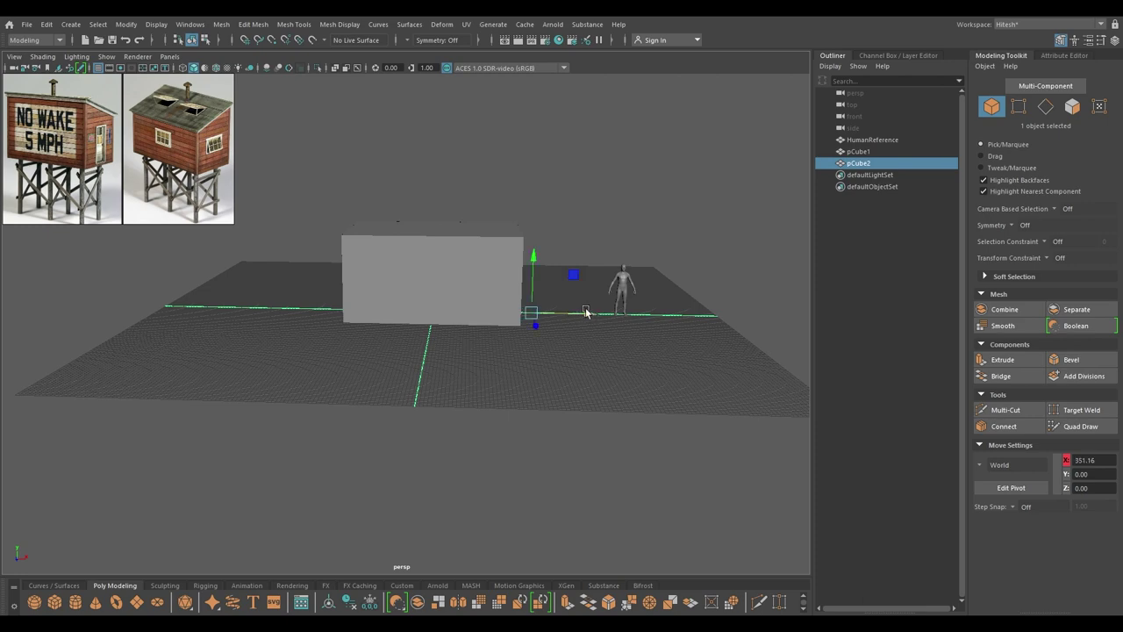
Step: Shape the new cube into a post by setting its width and depth to 20 and its height to about 90
key("t")
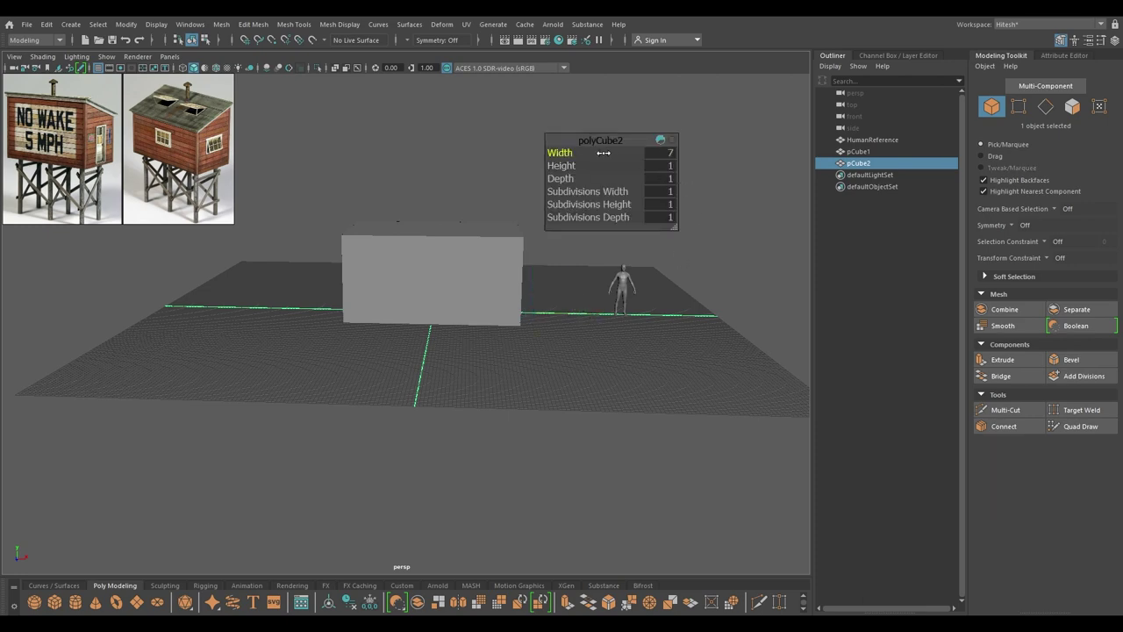
left_click_drag(522, 335, 289, 345, "alt")
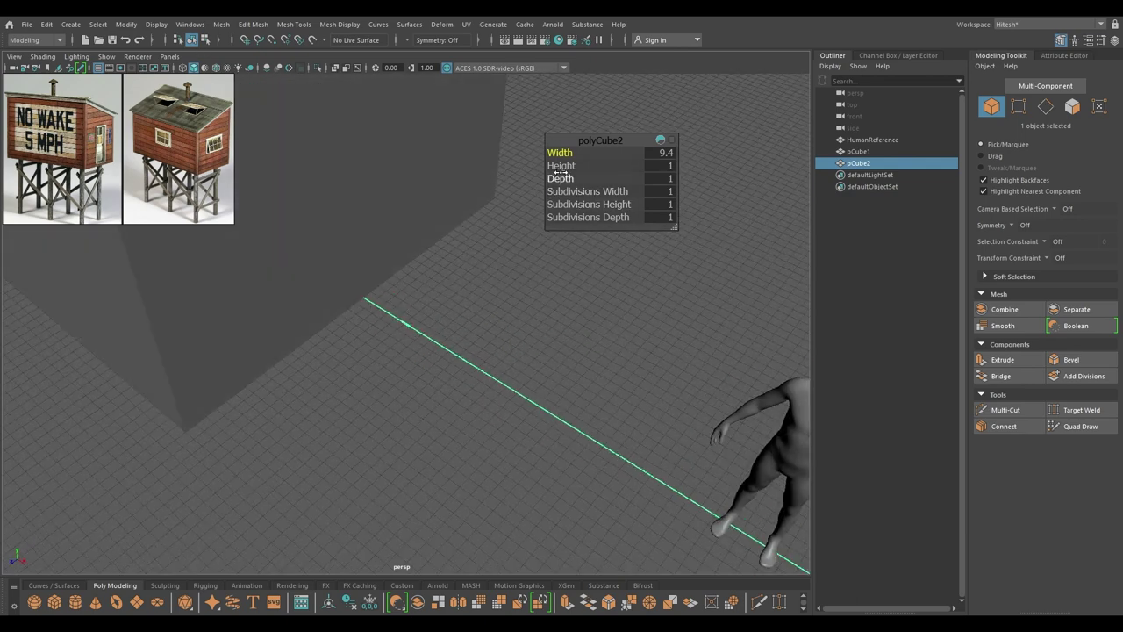
left_click(619, 180)
left_click_drag(620, 182, 624, 176)
left_click(660, 153)
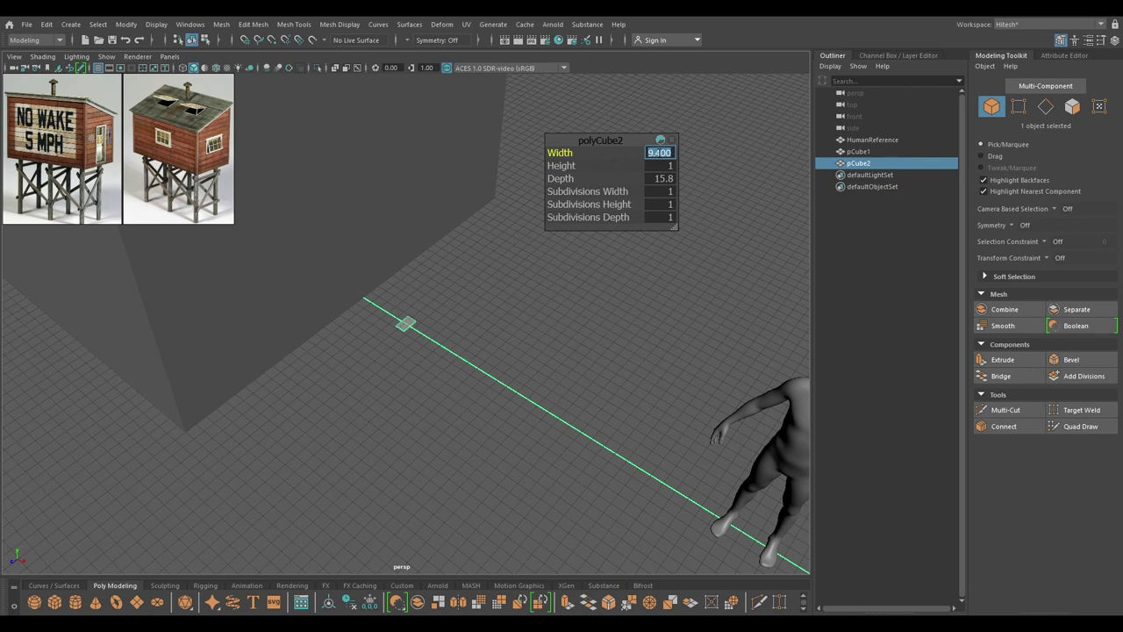
type("10")
key("Tab")
key("Tab")
type("20")
key("Return")
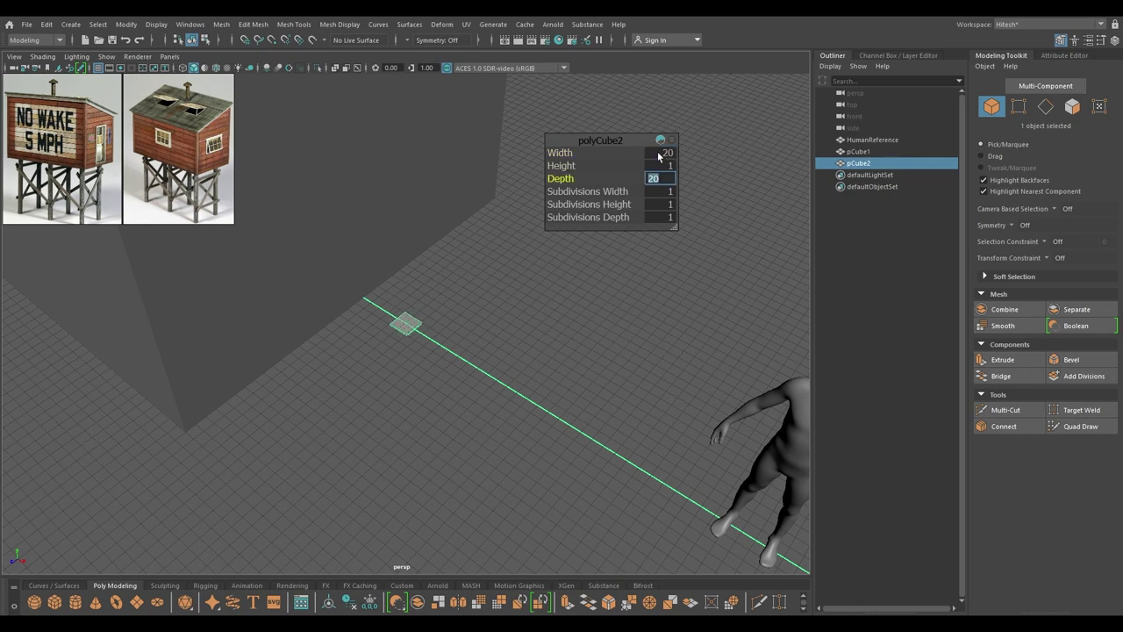
left_click_drag(562, 165, 1083, 154)
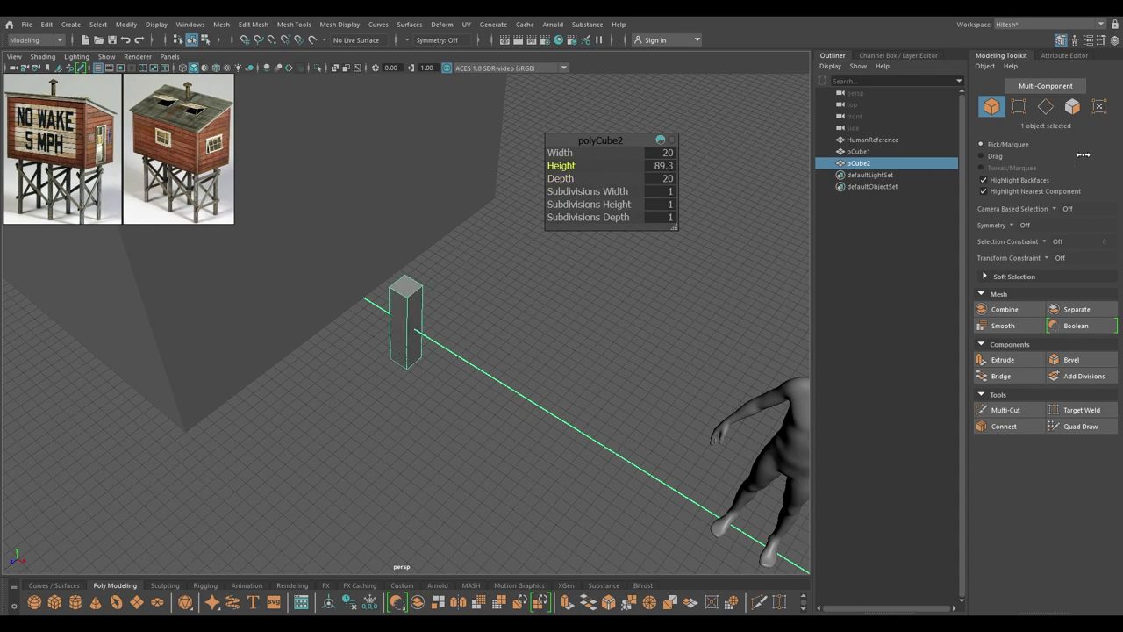
left_click_drag(567, 166, 608, 216)
key("w")
Step: Position the post under the cabin's end at X about 279 and lower it to Y about -46.6, against the cabin's underside
key("space")
scroll(587, 247, "down", 1)
scroll(587, 246, "up", 7)
middle_click_drag(721, 562, 709, 476, "alt")
scroll(709, 475, "up", 3)
middle_click_drag(735, 237, 461, 430, "alt")
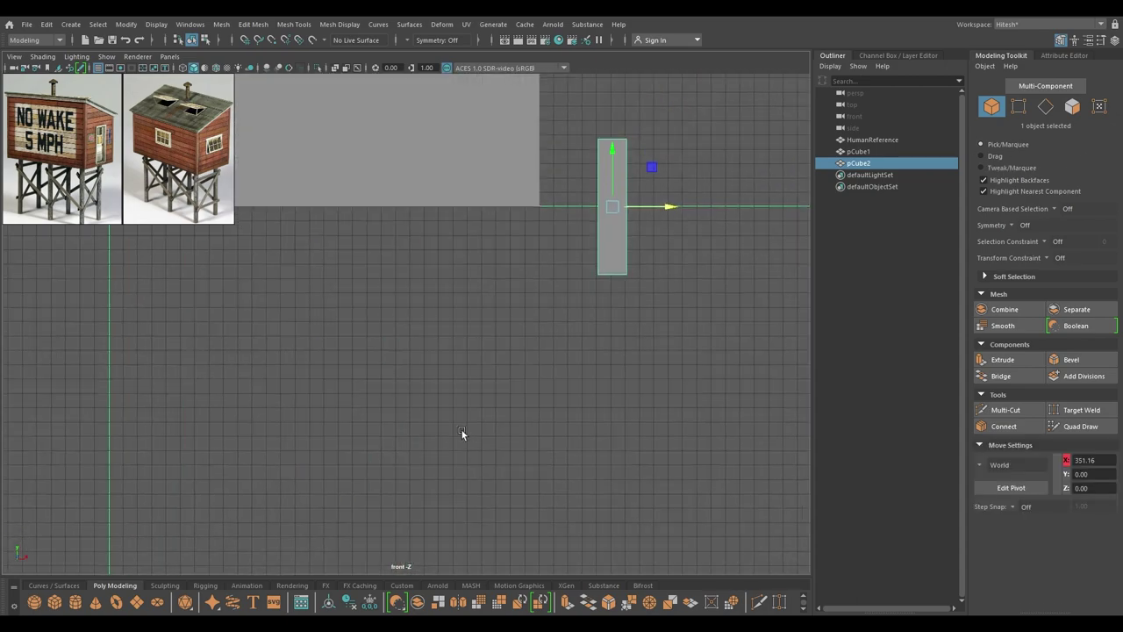
scroll(461, 430, "down", 1)
left_click_drag(652, 219, 561, 237)
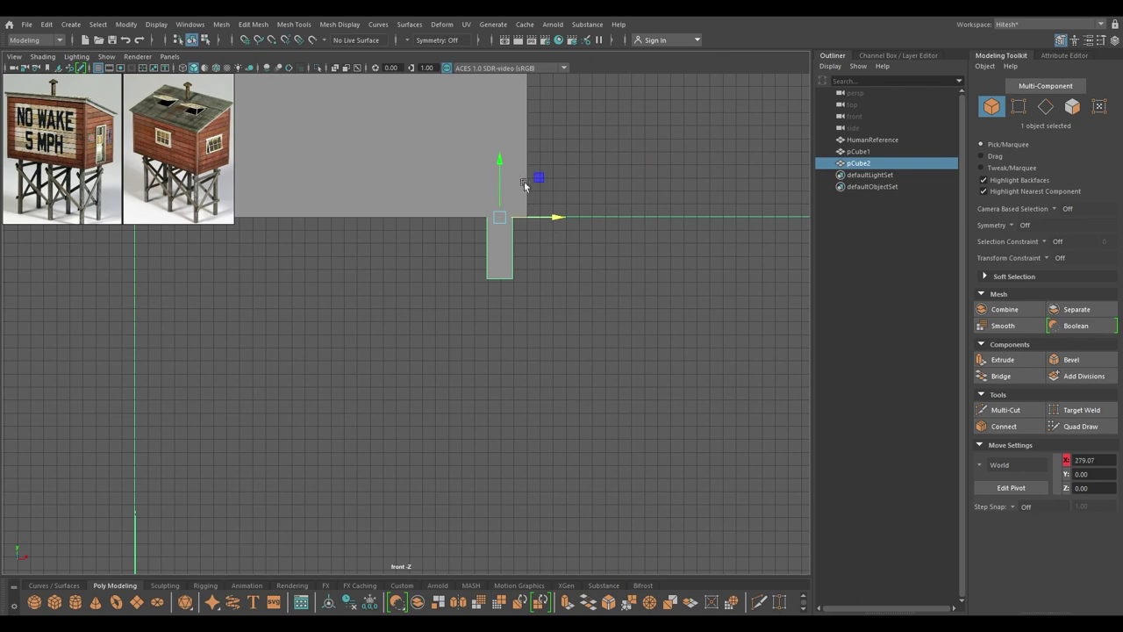
left_click_drag(494, 160, 518, 217)
Step: Move the post along Z to about 170, just inside the cabin's front edge
key("space")
left_click_drag(518, 217, 508, 174)
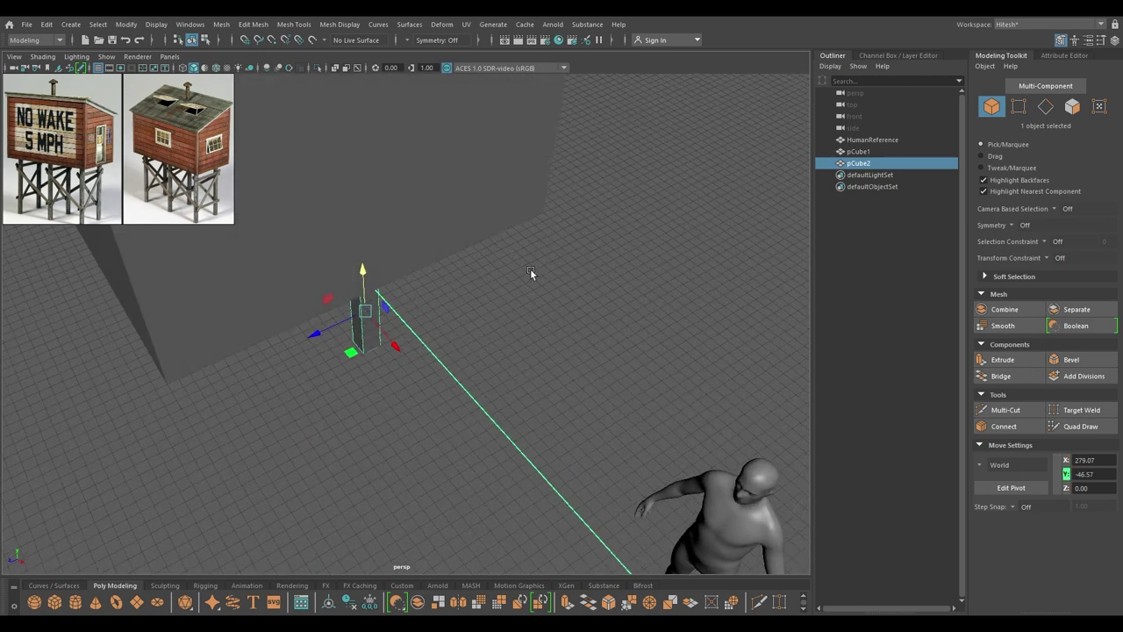
right_click_drag(530, 271, 448, 205, "alt")
left_click_drag(448, 204, 399, 211, "alt")
mouse_move(360, 325)
left_mouse_down()
mouse_move(257, 352)
mouse_move(346, 323)
left_mouse_up()
key("space")
key("f")
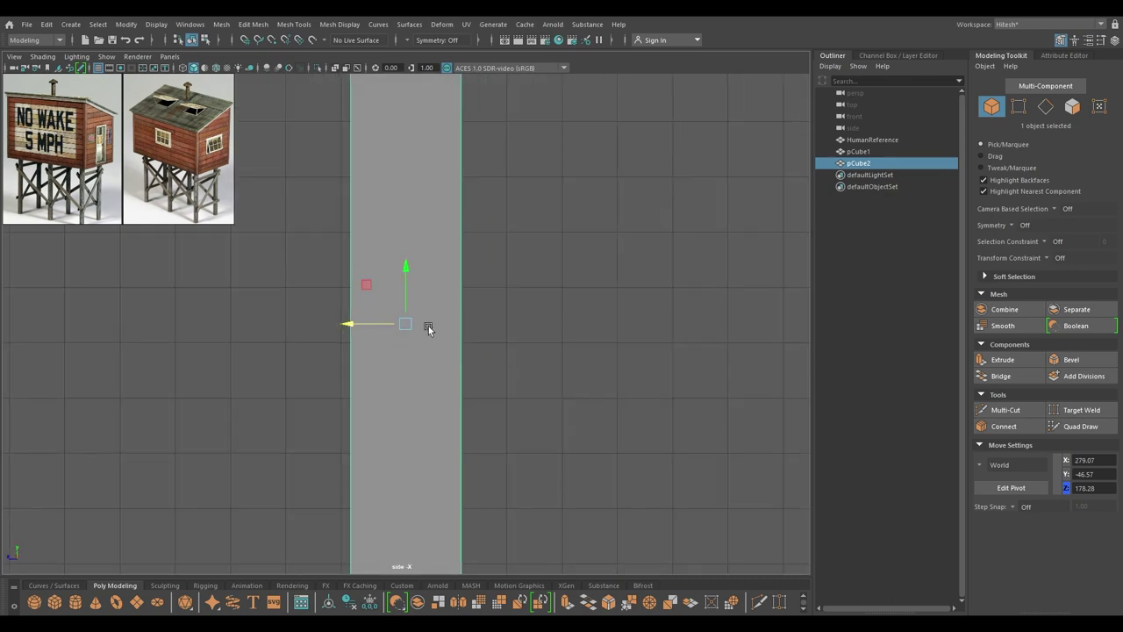
scroll(428, 325, "down", 4)
left_click_drag(341, 326, 357, 269)
Step: Lengthen the post by pulling its bottom vertices down to Y about -408
key("space")
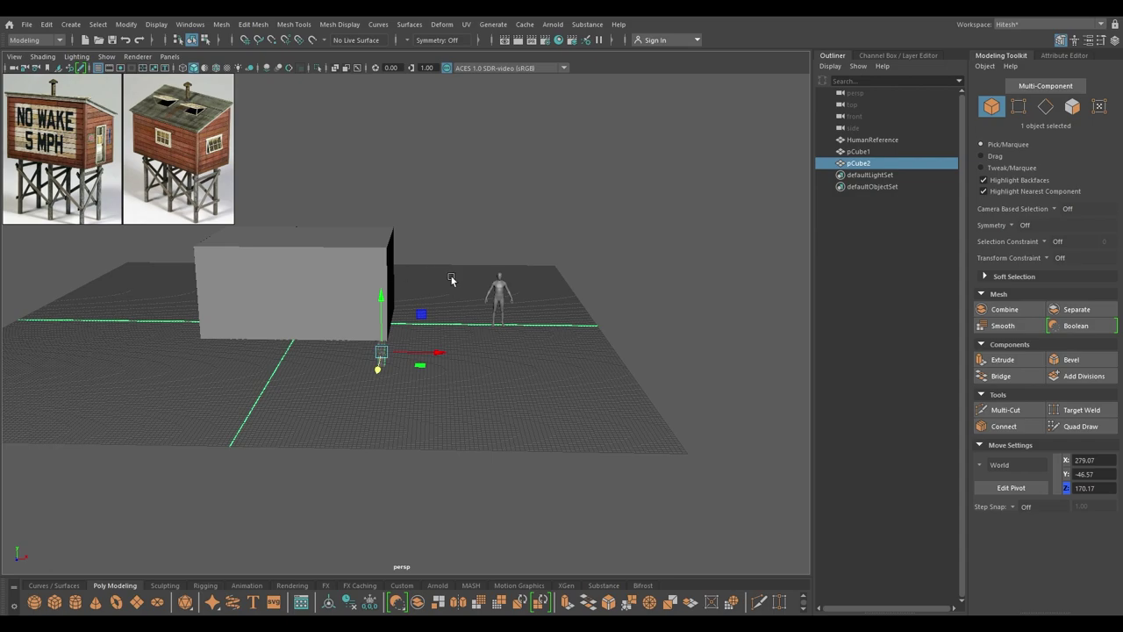
left_click_drag(453, 272, 467, 265, "alt")
left_click_drag(468, 266, 468, 295)
scroll(438, 179, "down", 8)
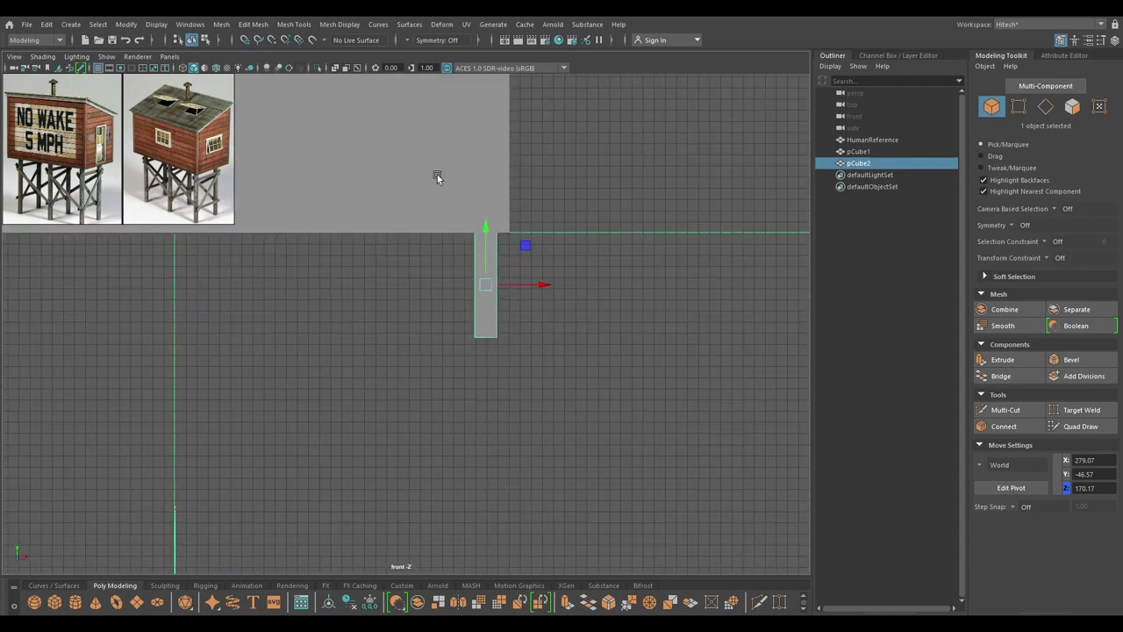
right_click_drag(552, 186, 511, 187)
scroll(524, 197, "down", 1)
scroll(524, 196, "down", 1)
middle_click_drag(542, 403, 568, 170, "alt")
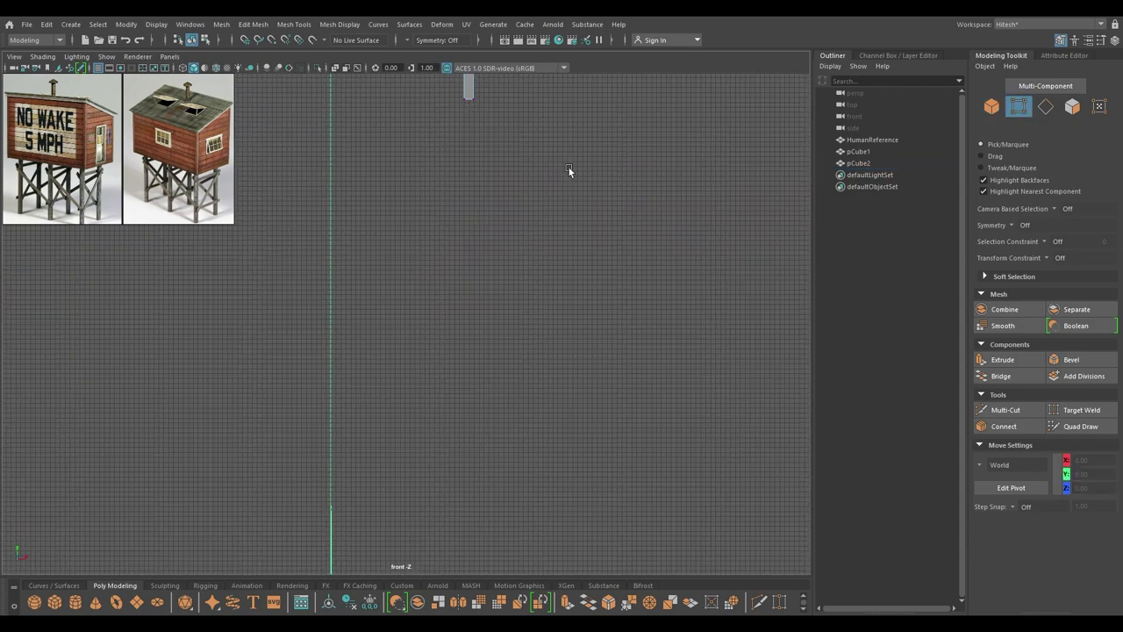
left_click_drag(569, 175, 428, 93)
middle_click_drag(464, 176, 485, 236, "alt")
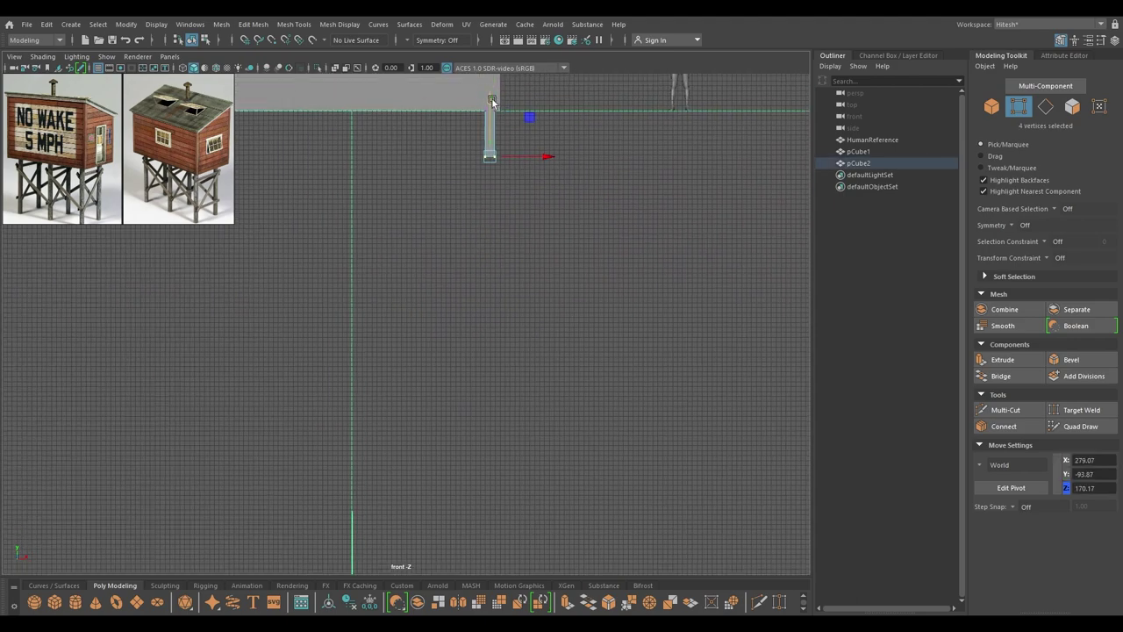
left_click_drag(493, 101, 496, 248)
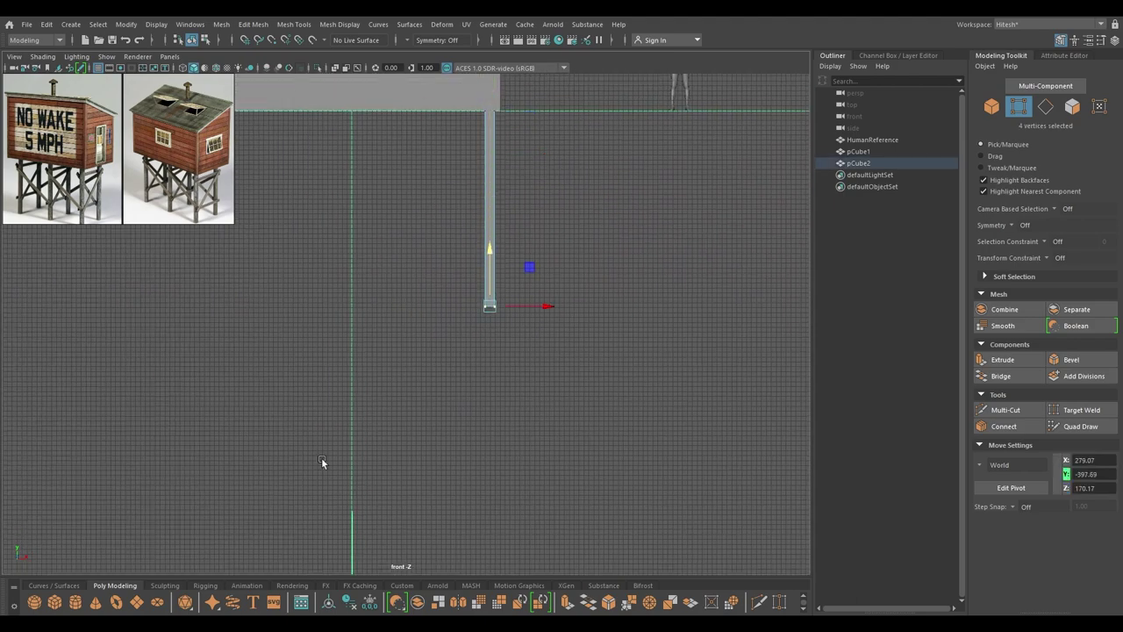
scroll(344, 83, "down", 3)
middle_click_drag(281, 384, 297, 395, "alt")
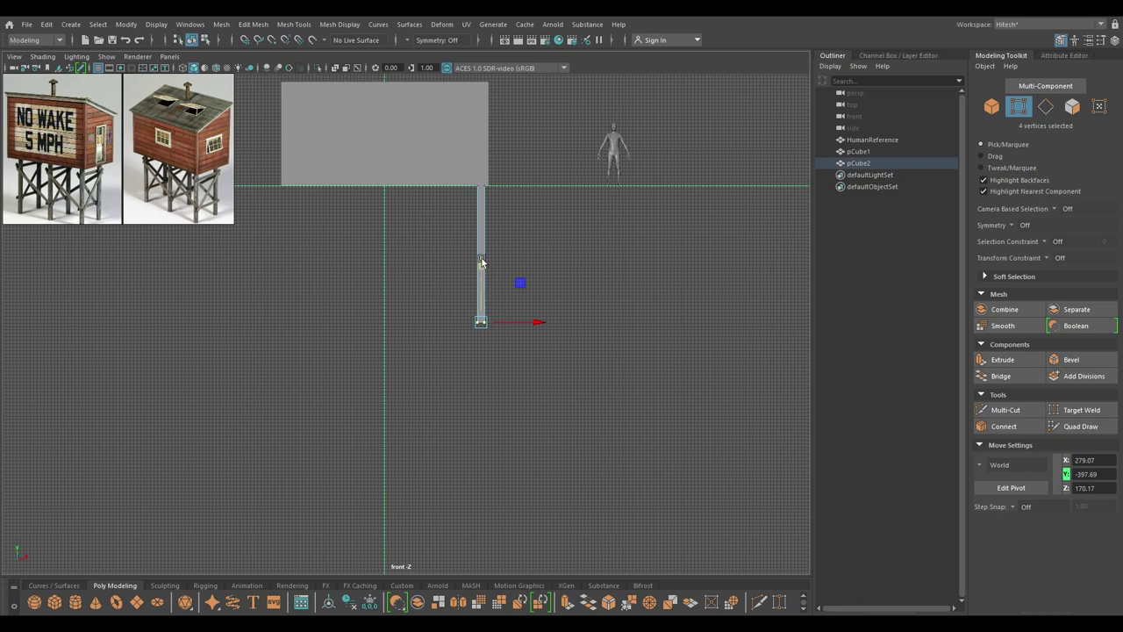
left_click_drag(477, 262, 480, 266)
left_click_drag(472, 264, 472, 268)
scroll(488, 245, "down", 2)
Step: Duplicate the whole post and snap the copy to X 0, beneath the middle of the cabin
key("space")
left_click_drag(506, 204, 493, 121)
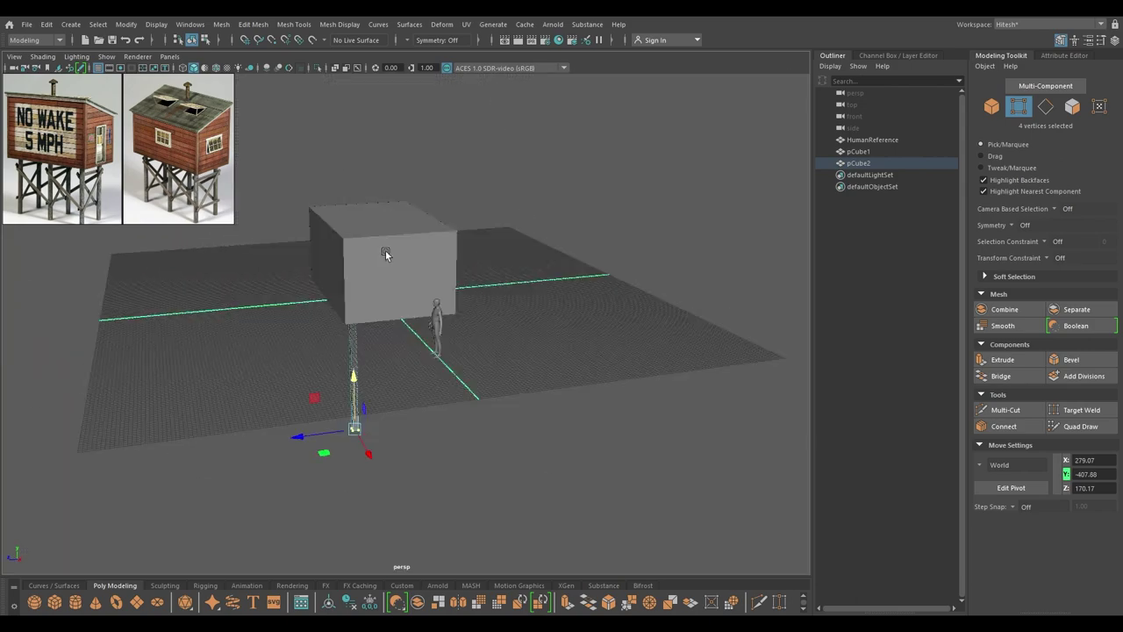
left_click_drag(385, 250, 447, 260, "alt")
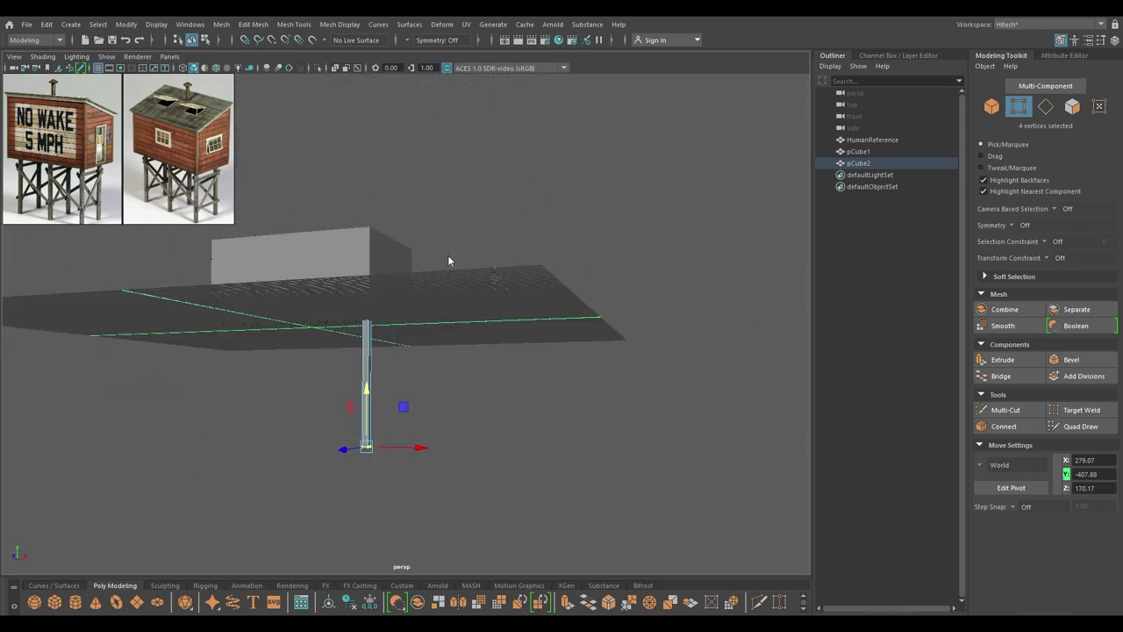
right_click_drag(448, 260, 542, 213)
left_click_drag(542, 213, 504, 223, "alt")
left_click(383, 387)
left_click_drag(383, 387, 404, 406, "alt")
left_click(373, 380)
key("space")
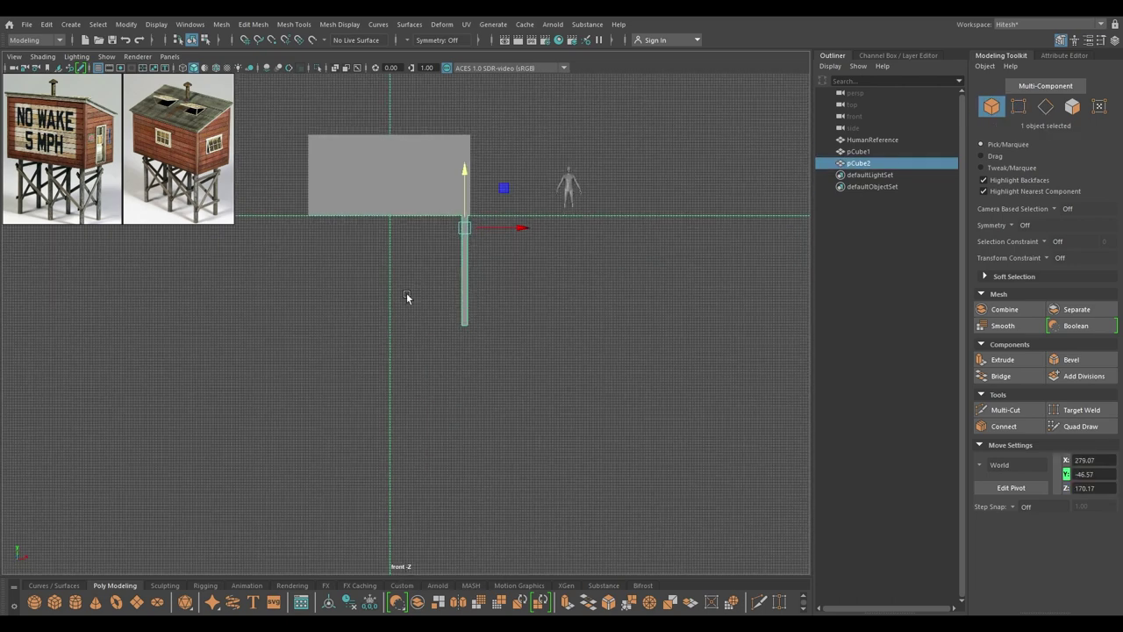
middle_click_drag(469, 315, 516, 322, "alt")
scroll(516, 322, "down", 1)
scroll(517, 322, "up", 1)
key("ctrl+d")
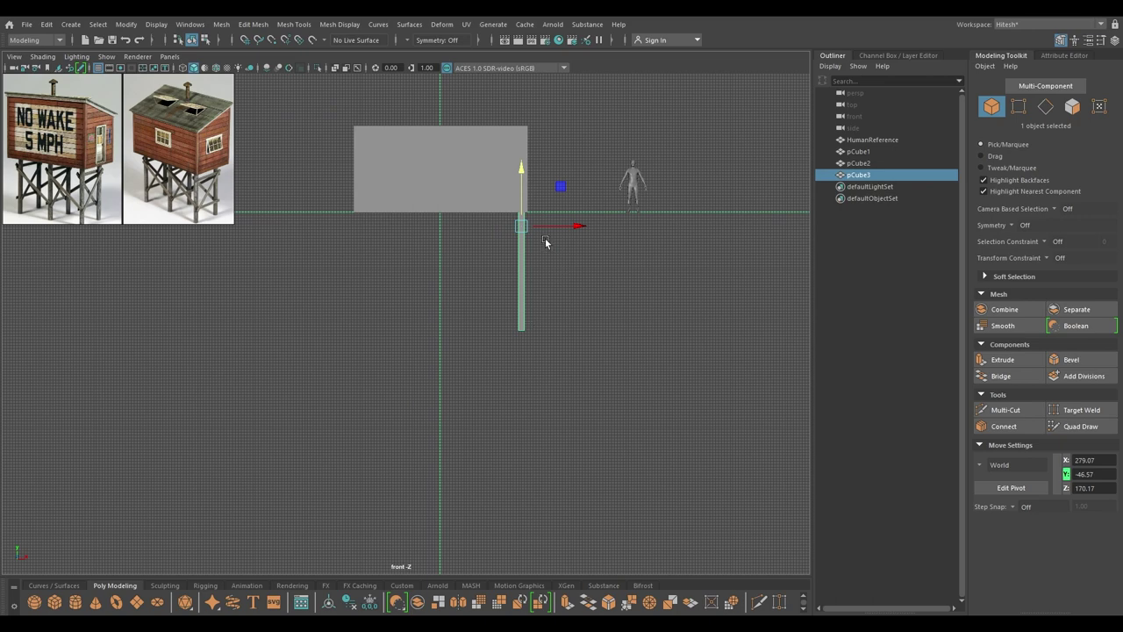
left_click_drag(558, 232, 441, 239)
key("x")
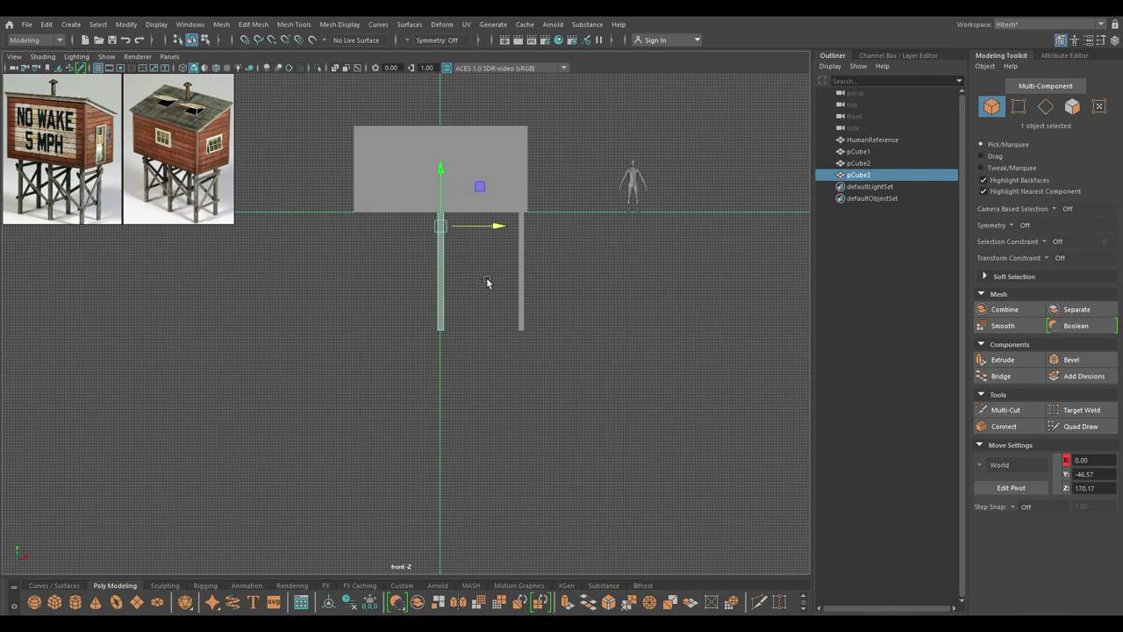
Step: Repeat the duplication with the same offset to place a third post at X about -279
key("shift+d")
scroll(553, 343, "up", 1)
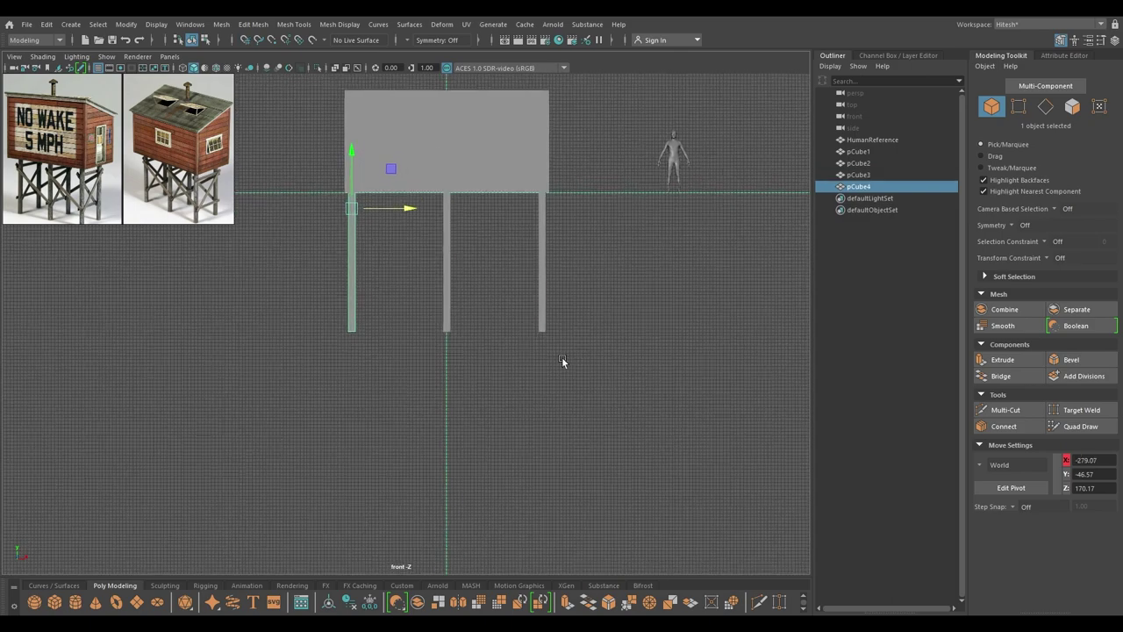
scroll(478, 327, "up", 2)
Step: Duplicate the full row of three front posts together
key("space")
left_click_drag(433, 238, 436, 189)
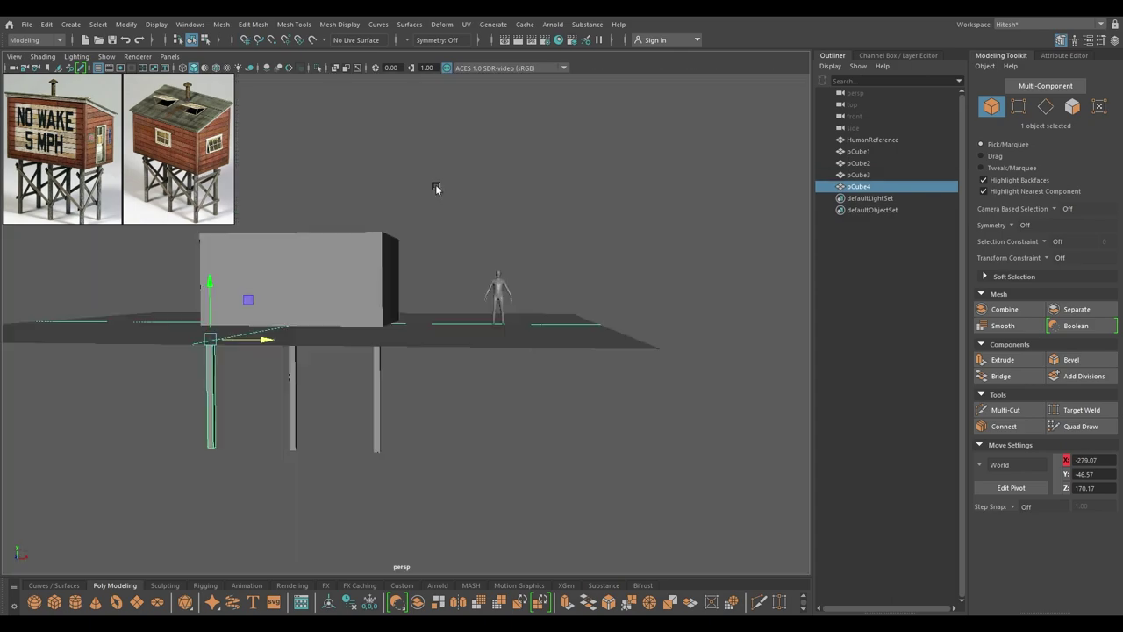
left_click_drag(438, 271, 387, 291, "alt")
left_click_drag(391, 418, 153, 358)
left_click_drag(383, 384, 340, 373, "alt")
key("ctrl+d")
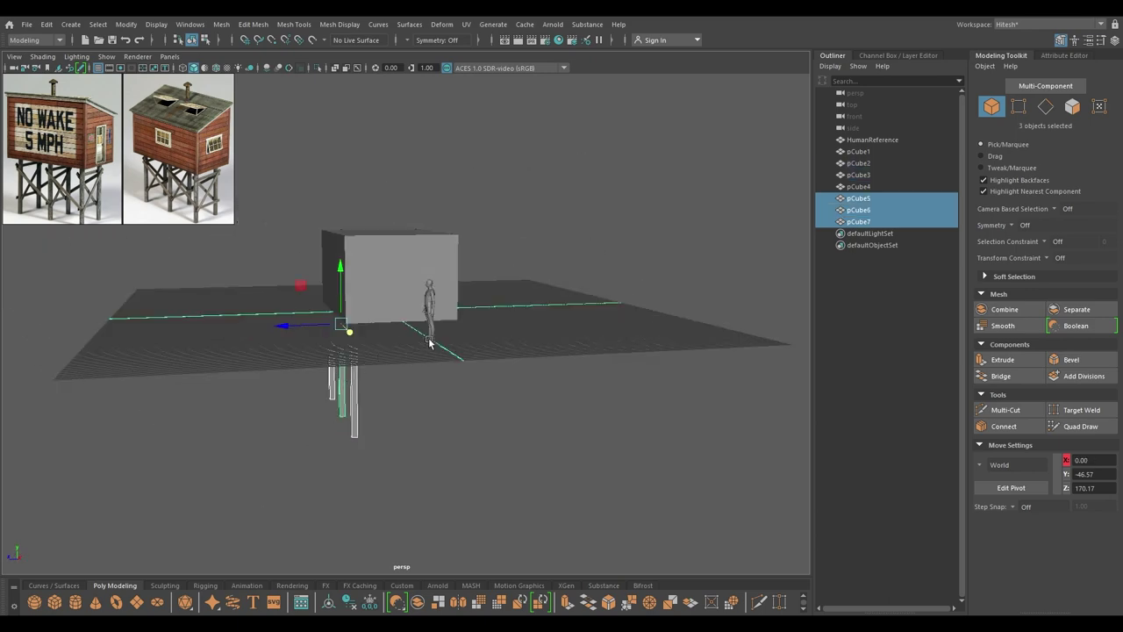
Step: Move the pivot of the three duplicated posts to Z 0 on the scene's centre line
key("space")
left_click_drag(428, 341, 523, 341)
scroll(456, 280, "down", 3)
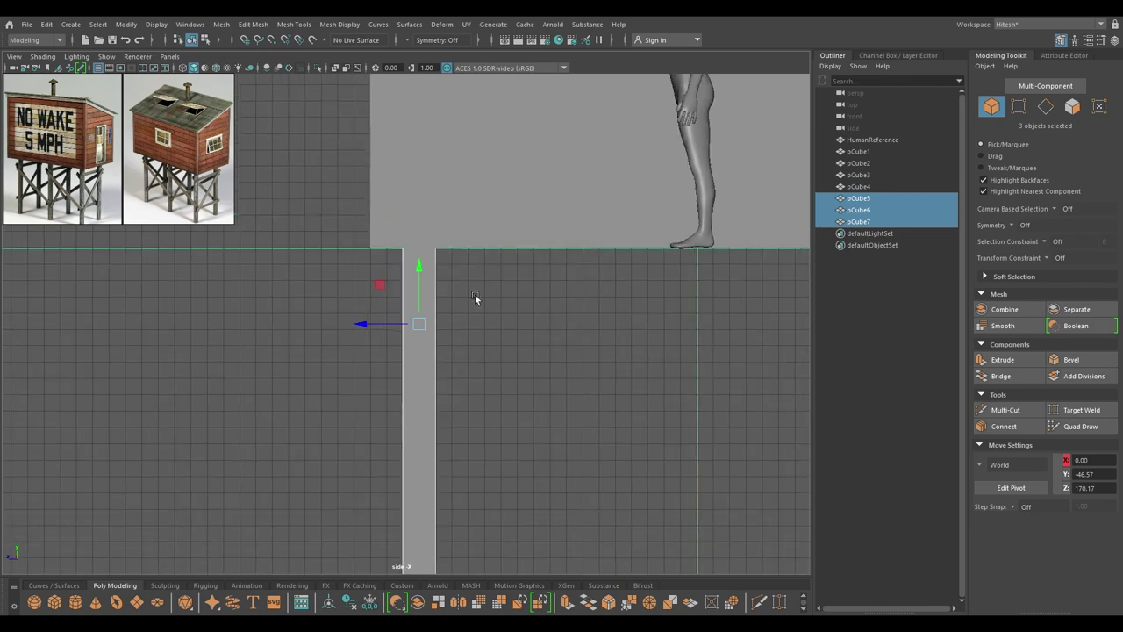
middle_click_drag(423, 337, 277, 256, "alt")
scroll(353, 199, "down", 5)
middle_click_drag(376, 377, 330, 324, "alt")
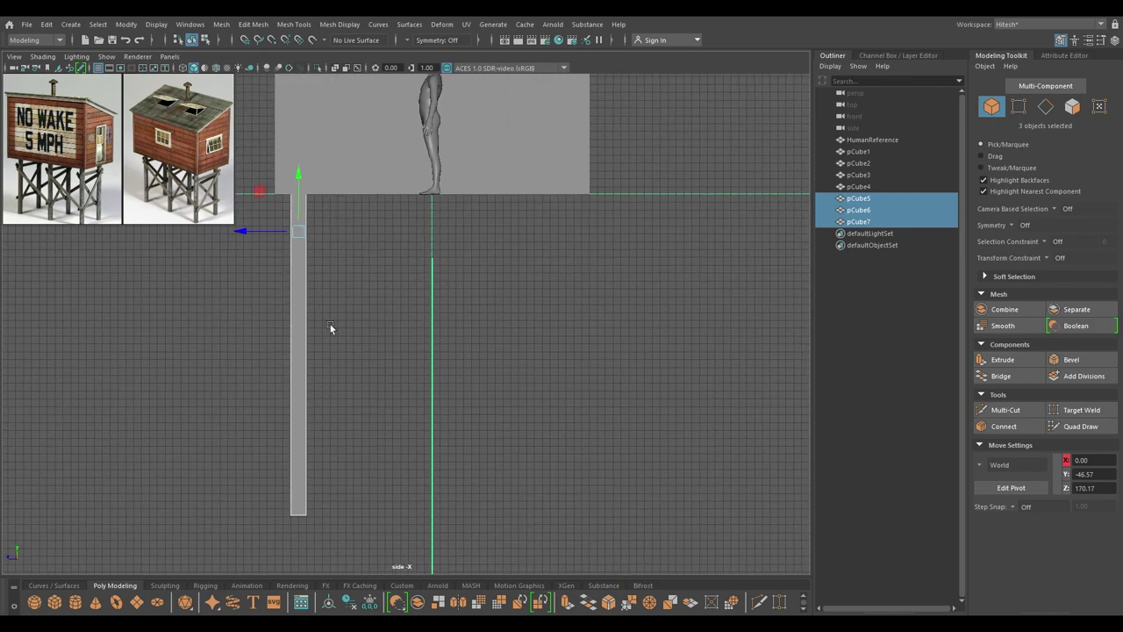
scroll(348, 263, "down", 2)
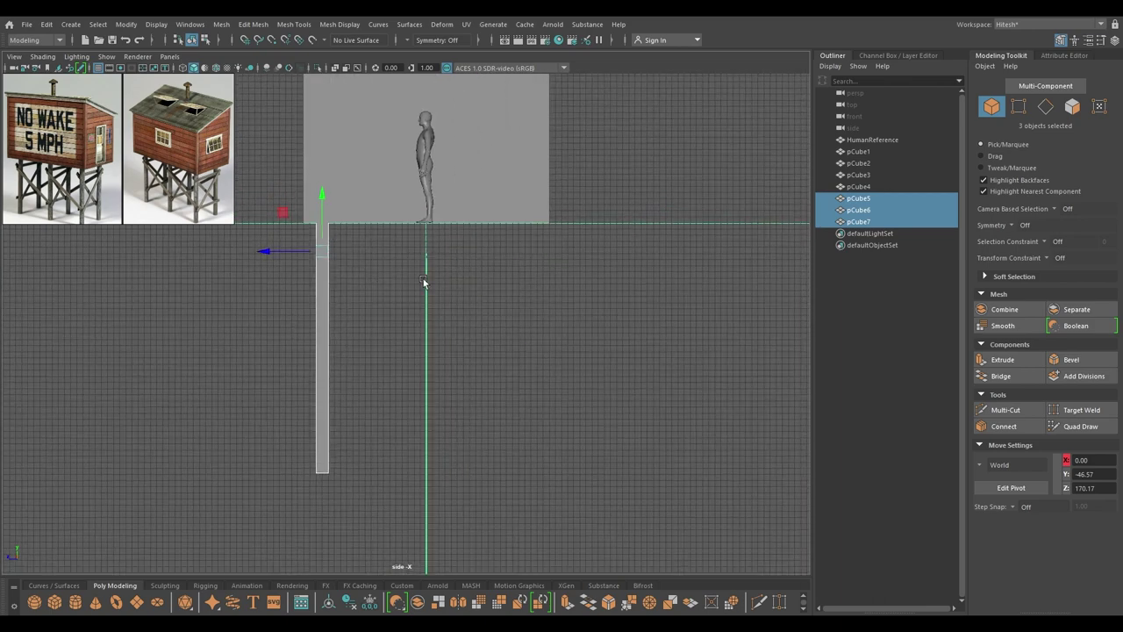
key("d")
left_click_drag(268, 251, 427, 263)
key("d")
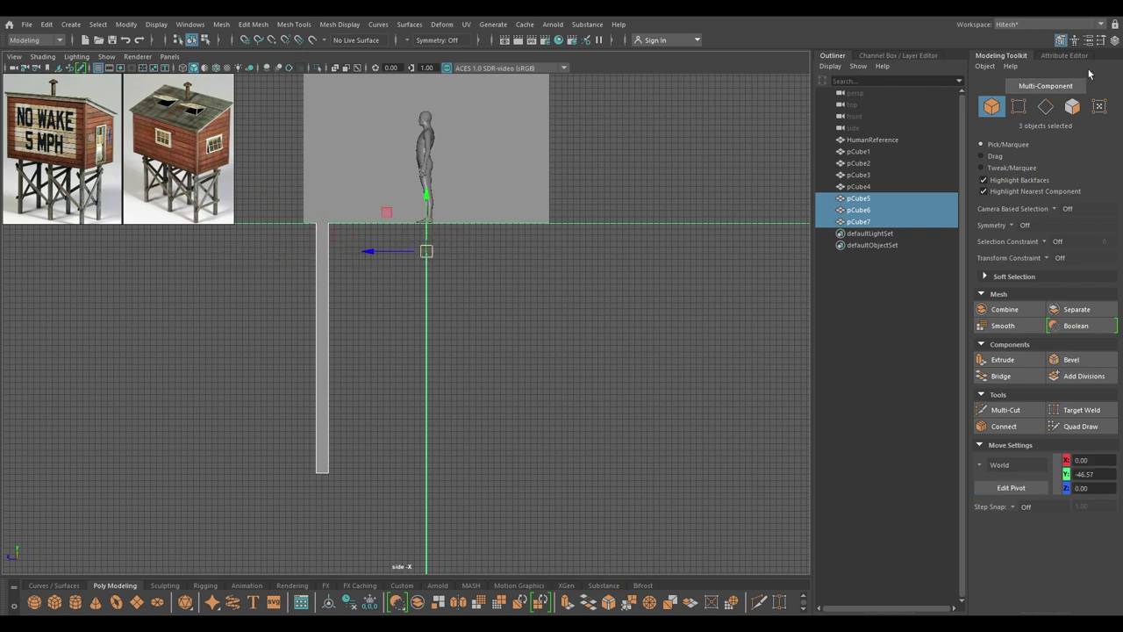
Step: Mirror the duplicated posts to the cabin's opposite side by setting their Scale Z to -1
left_click(900, 55)
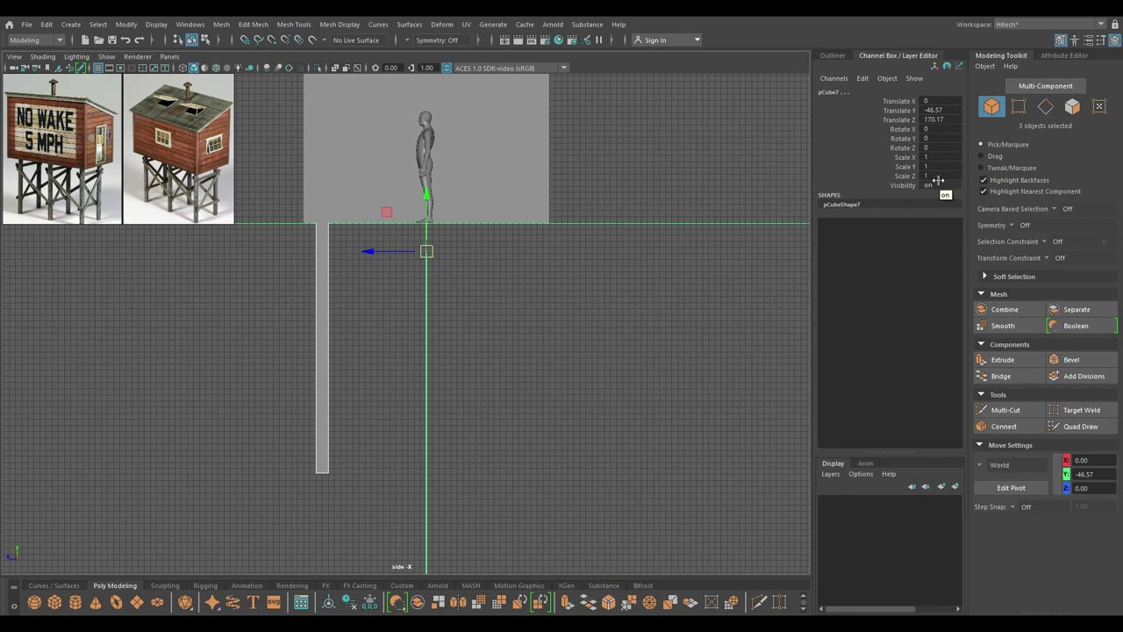
left_click(934, 185)
left_click(926, 176)
type("-1")
key("Return")
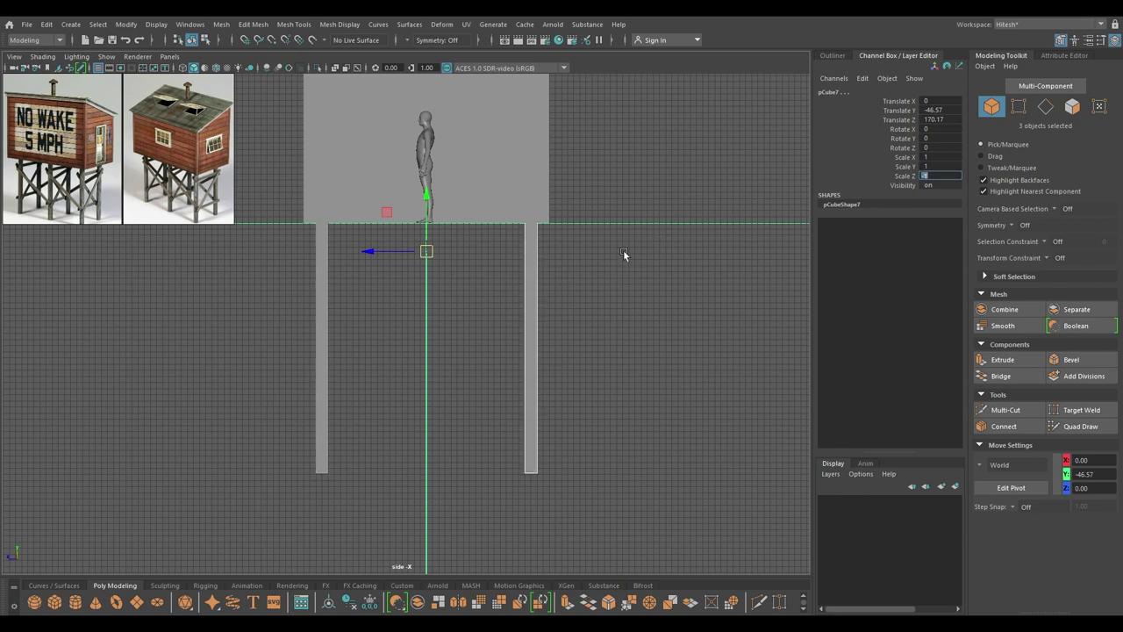
Step: Examine the posts beneath the cabin from several angles to compare their layout with the reference photos
right_click_drag(623, 252, 629, 264, "alt")
key("space")
left_click_drag(630, 267, 628, 182)
left_click_drag(546, 292, 545, 343, "alt")
left_click(539, 402)
left_click_drag(539, 402, 86, 404, "alt")
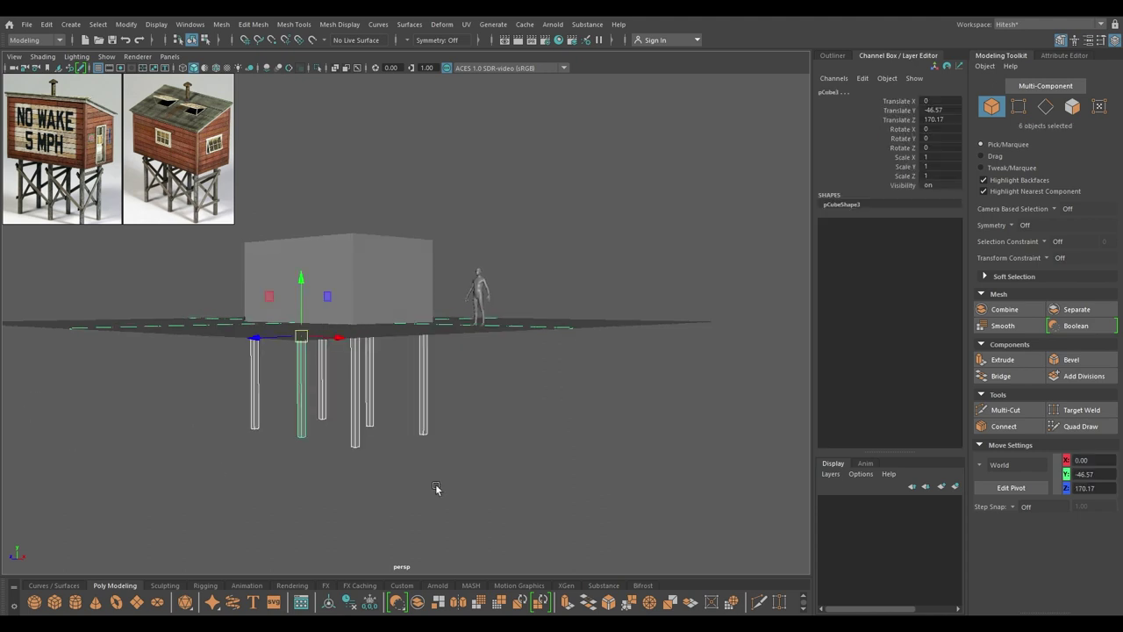
left_click_drag(435, 483, 499, 493, "alt")
left_click(485, 400)
left_click_drag(484, 400, 411, 440)
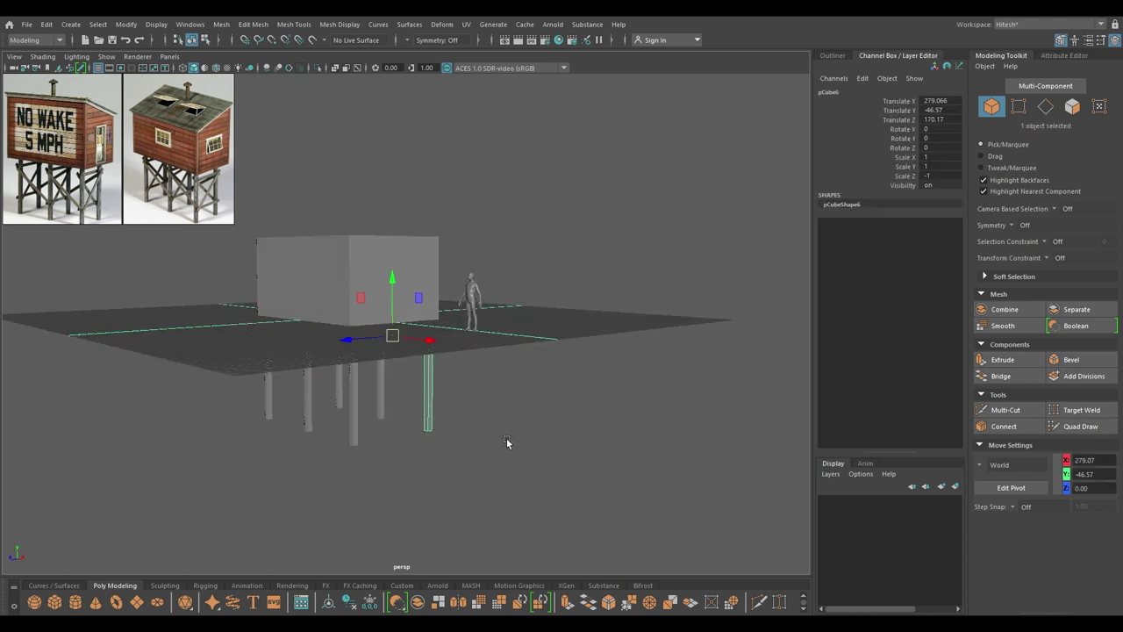
left_click_drag(506, 442, 393, 355, "alt")
left_click(479, 422)
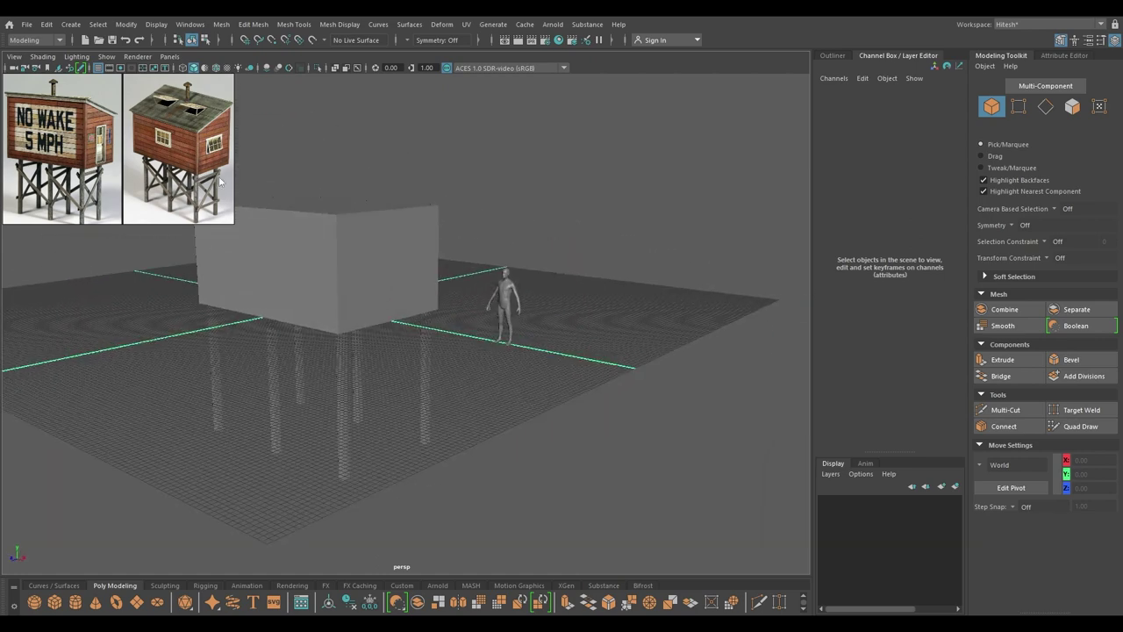
Step: Create a polygon cube and move it along X to about 454, between the cabin and the human figure
left_click_drag(219, 181, 590, 287, "alt")
right_click(586, 258, "shift")
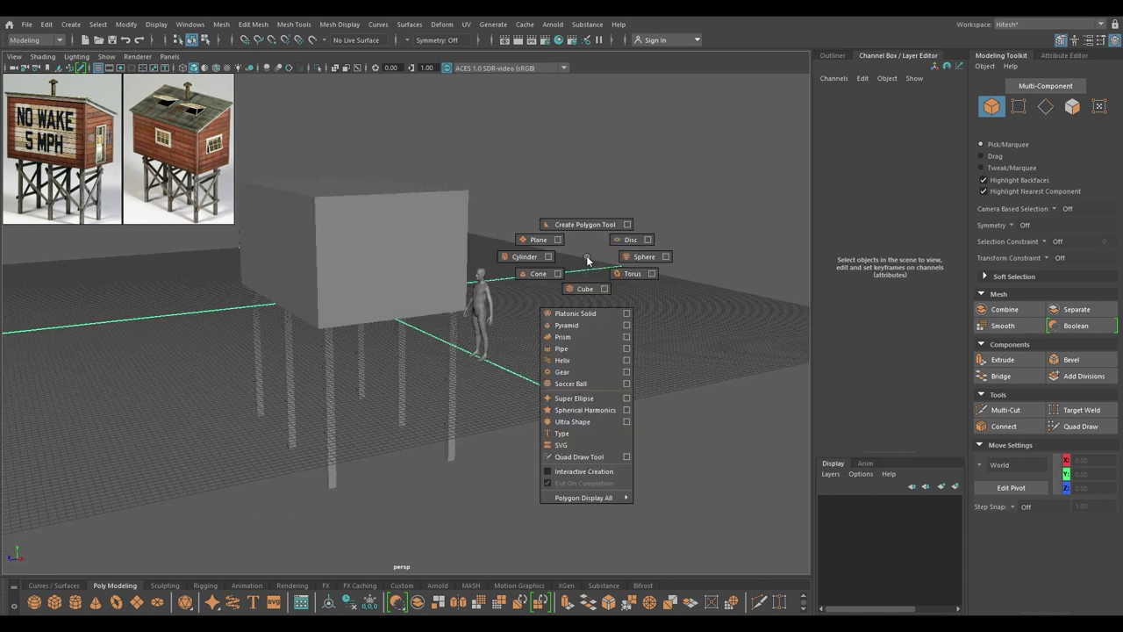
right_click_drag(587, 258, 580, 289, "shift")
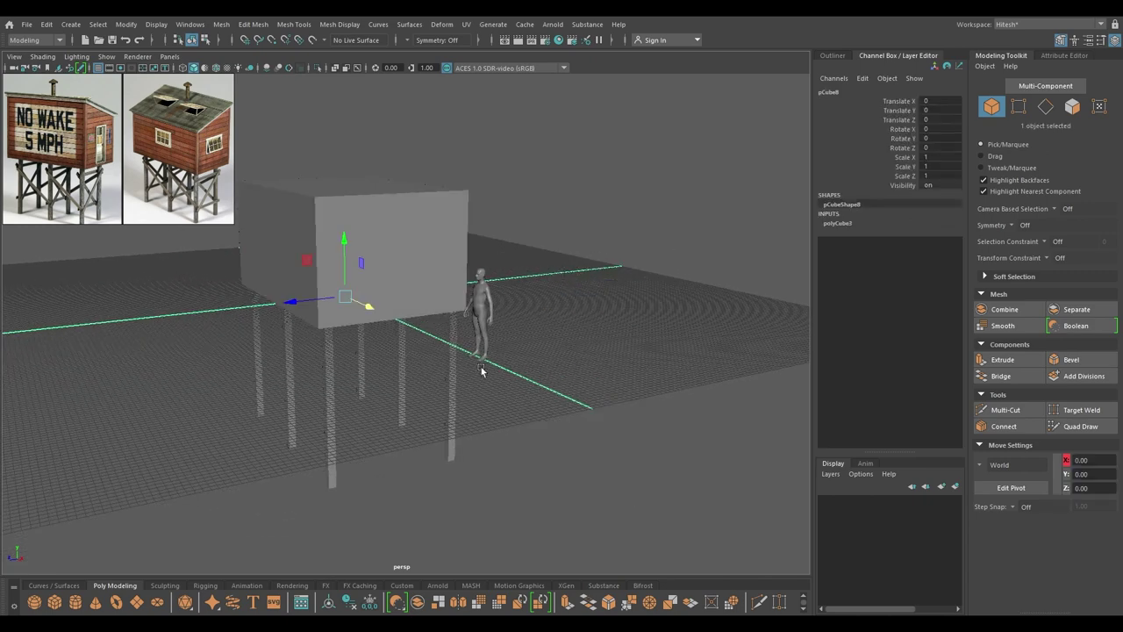
left_click_drag(481, 371, 490, 407, "alt")
left_click_drag(348, 303, 443, 433)
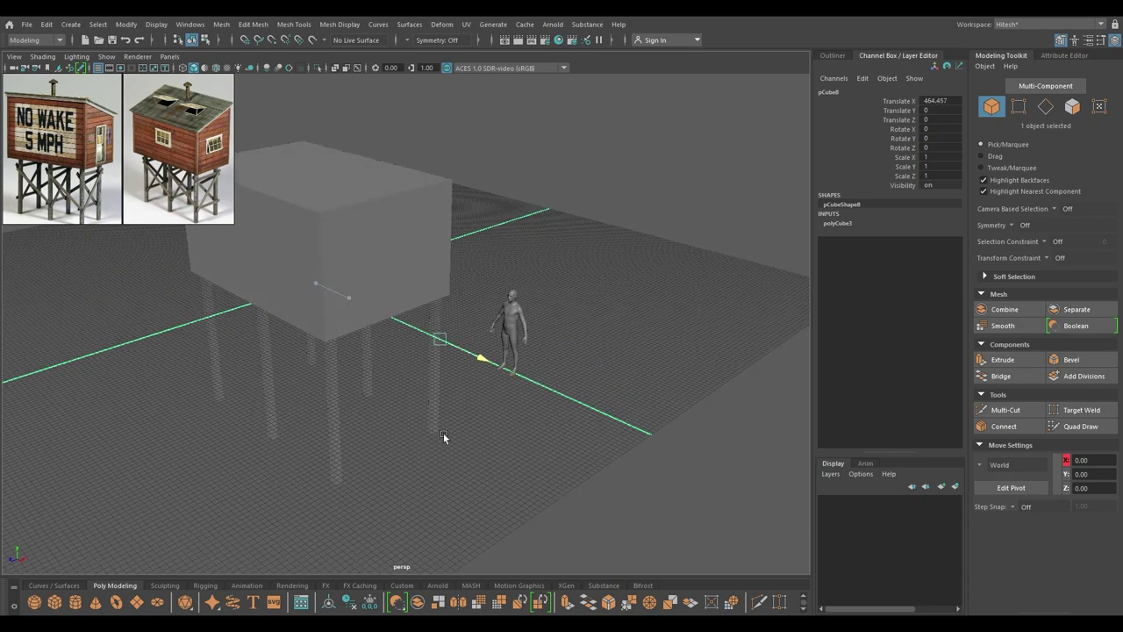
Step: Stretch the cube into a beam spanning the two post rows by setting its depth to 350
key("space")
left_click(504, 434)
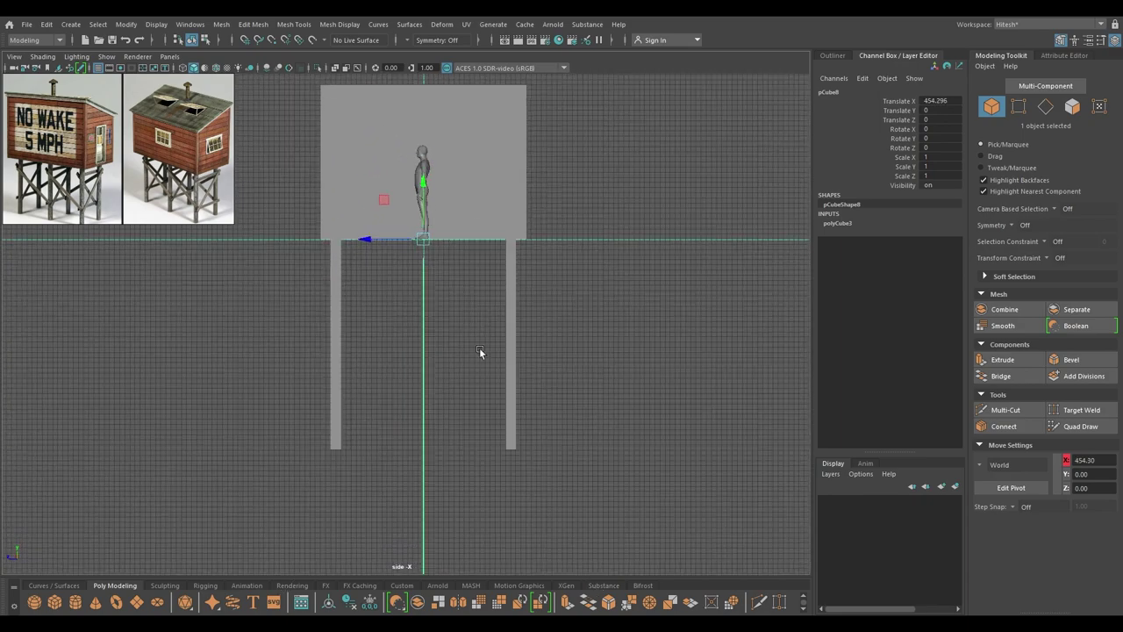
key("t")
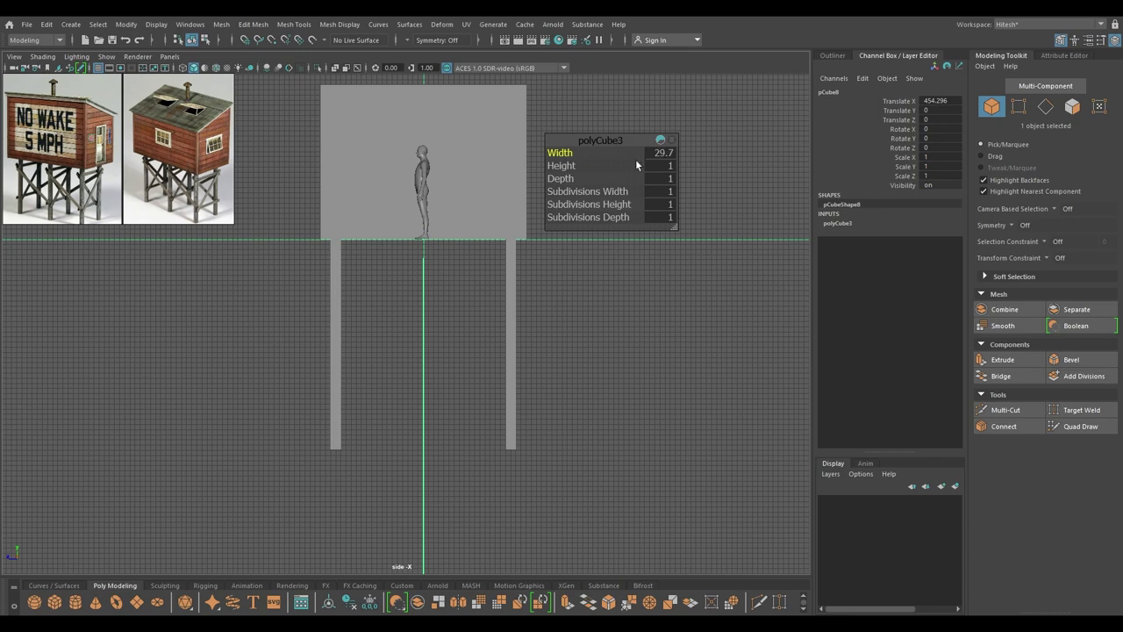
left_click_drag(562, 165, 671, 172)
left_click_drag(585, 180, 892, 184)
double_click(660, 178)
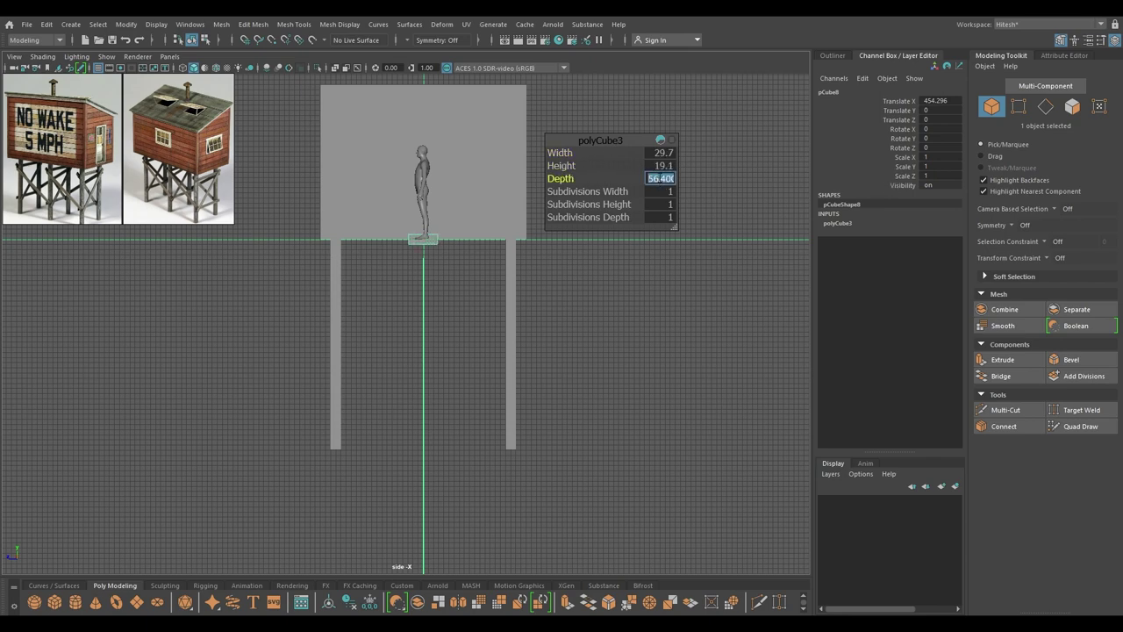
type("30")
key("Return")
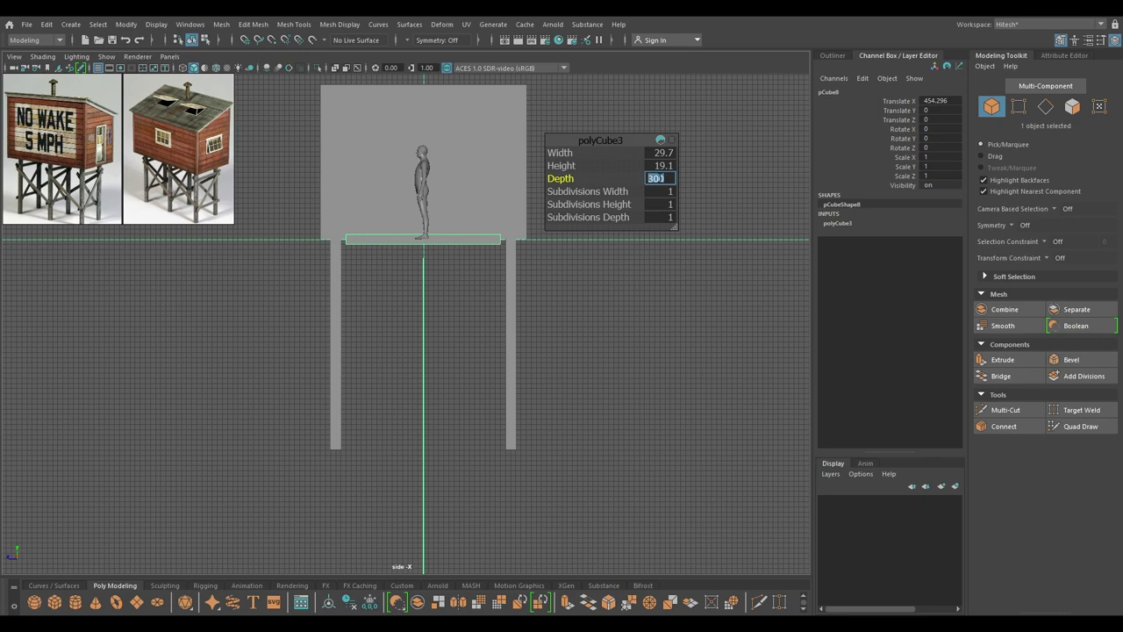
type("35")
key("Return")
Step: Try a beam height of 25, and settle on a height of 20
double_click(669, 165)
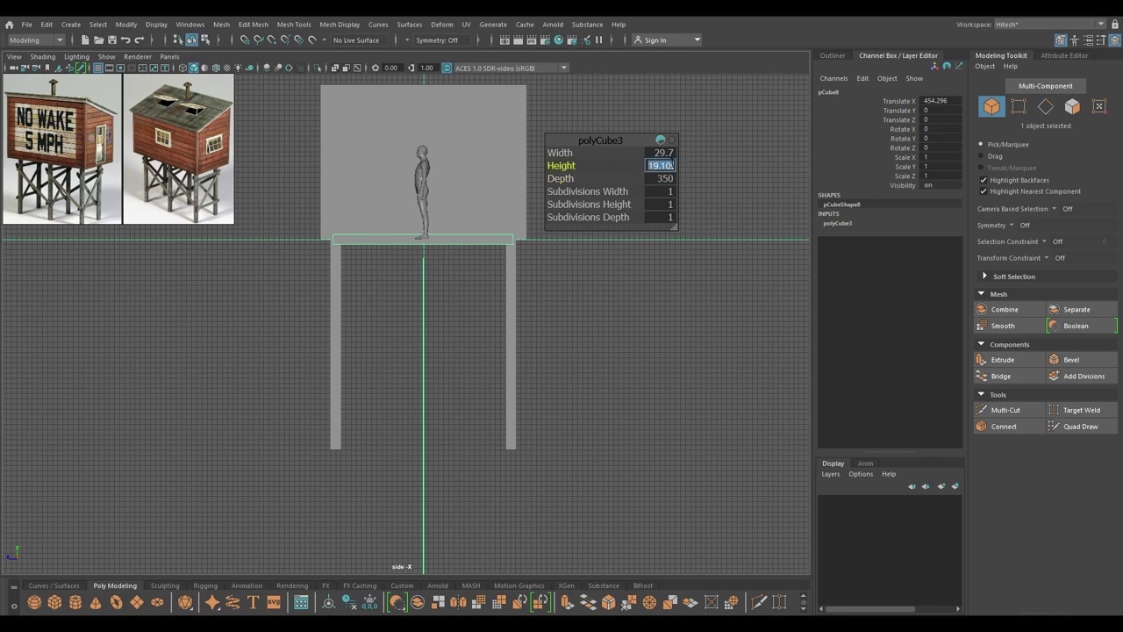
type("2025")
key("Return")
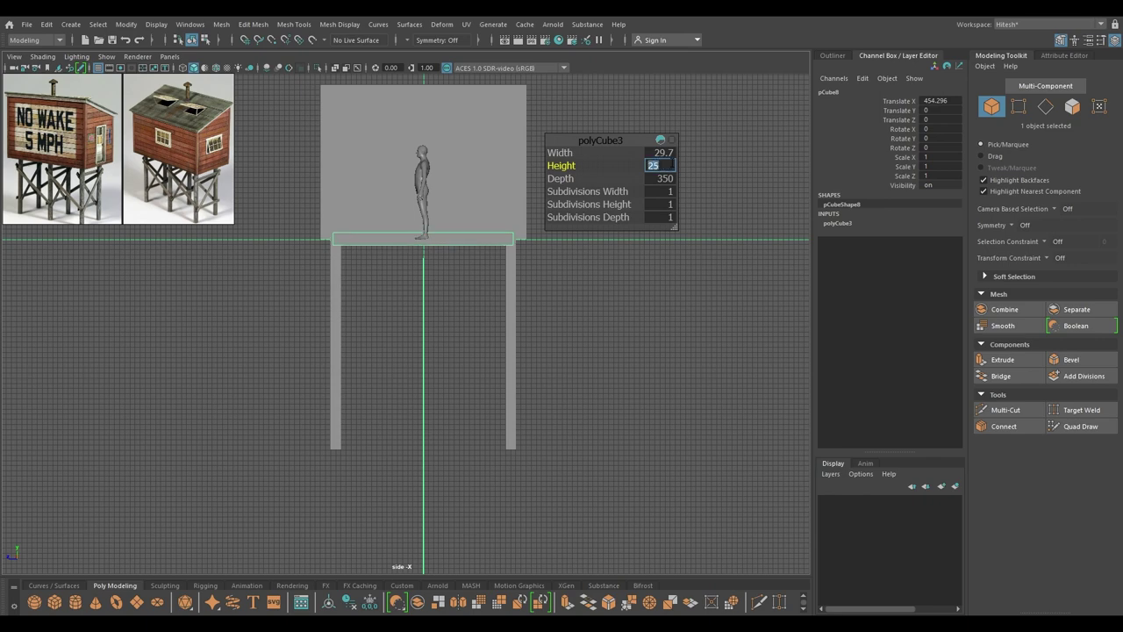
type("20")
key("Return")
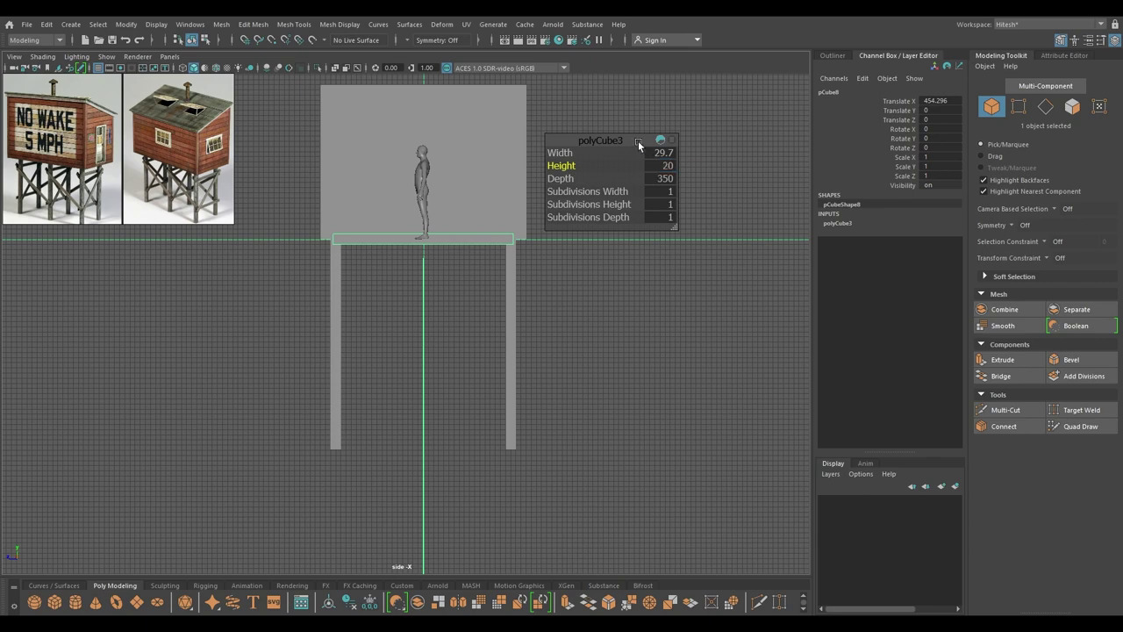
Step: Thin the beam by reducing its width to 7
key("w")
key("space")
left_click_drag(638, 140, 638, 112)
scroll(528, 312, "down", 3)
key("t")
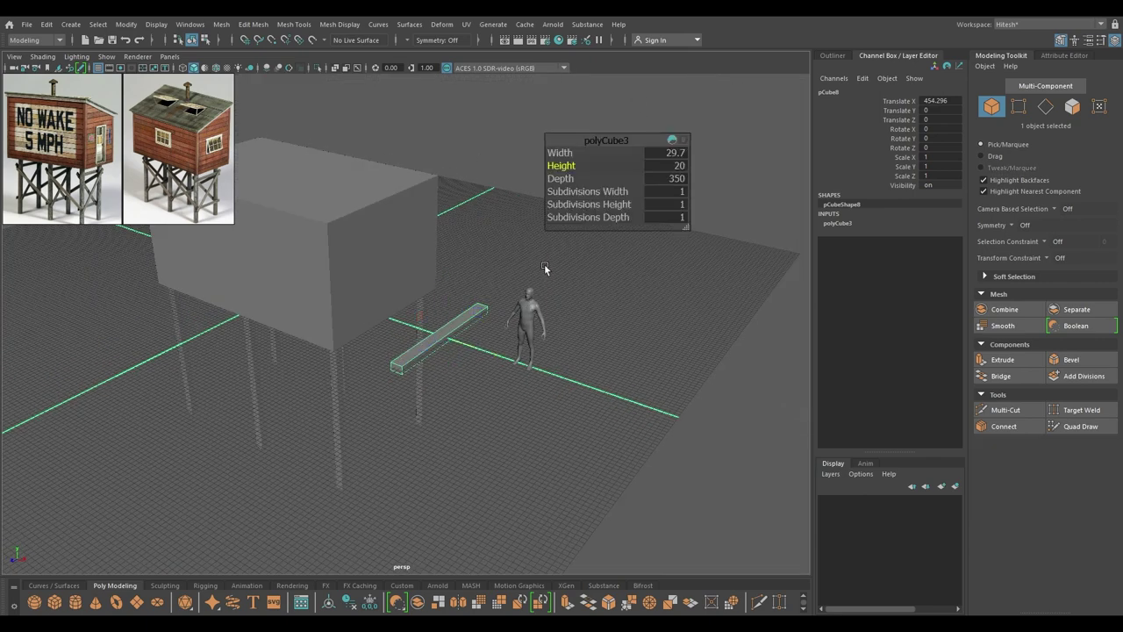
left_click_drag(560, 153, 458, 162)
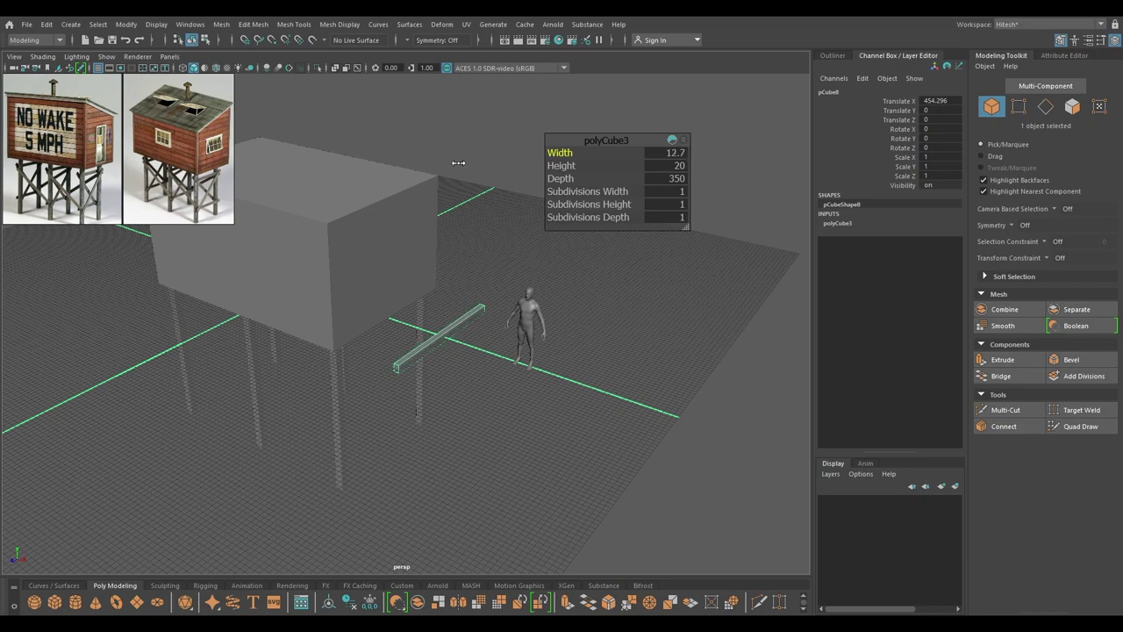
key("f")
scroll(522, 301, "down", 5)
left_click_drag(522, 301, 543, 309, "alt")
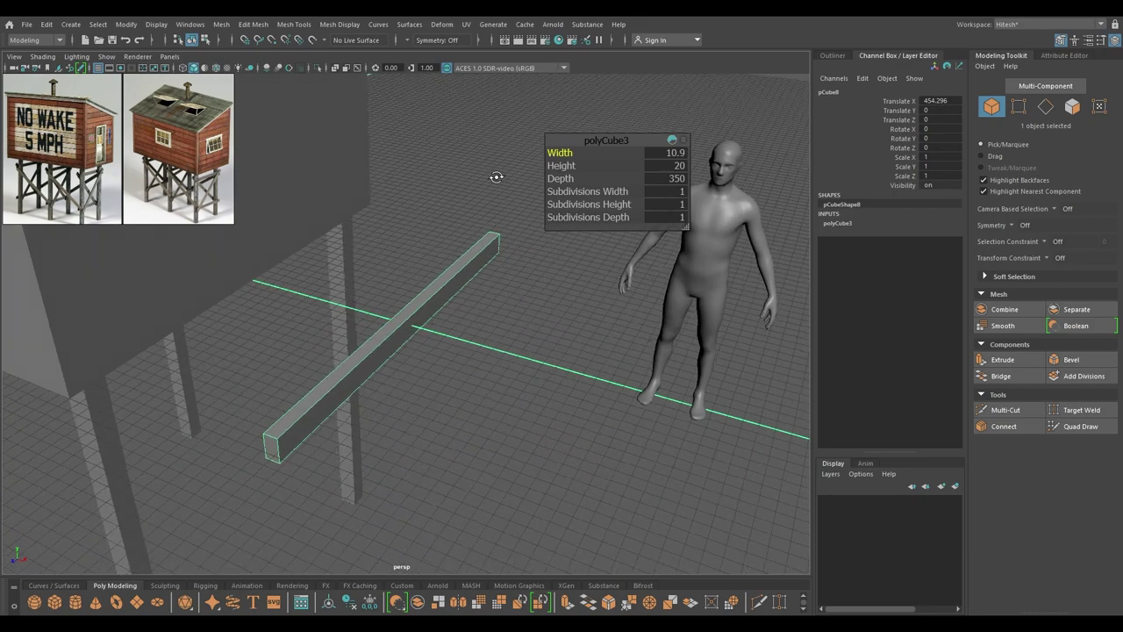
left_click_drag(561, 155, 538, 156)
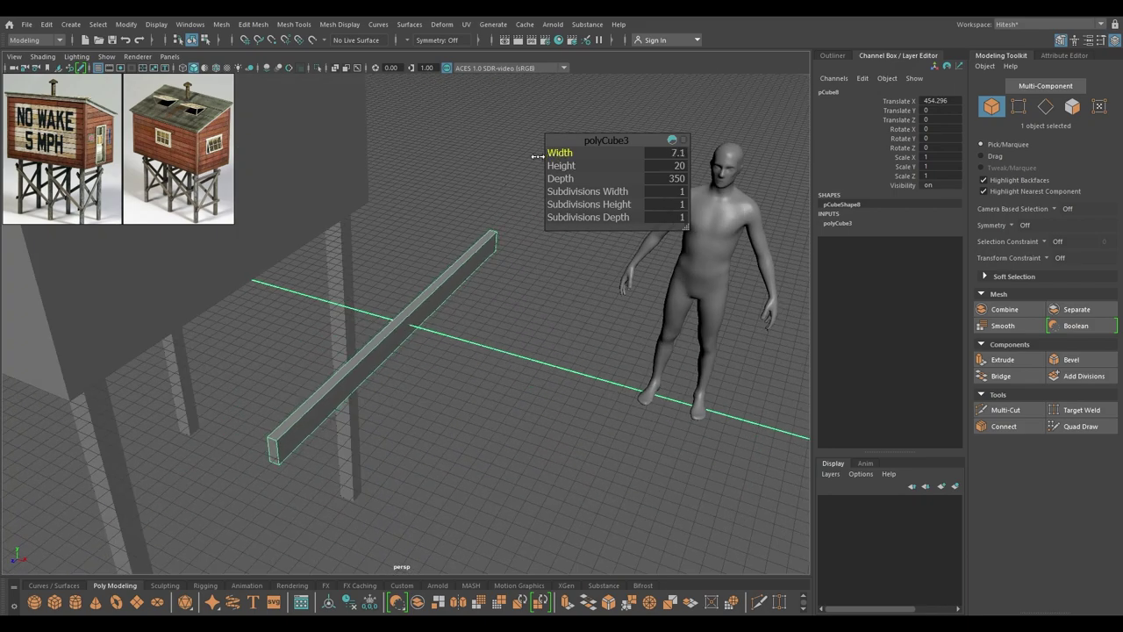
left_click(677, 154)
type("7w")
scroll(526, 377, "down", 5)
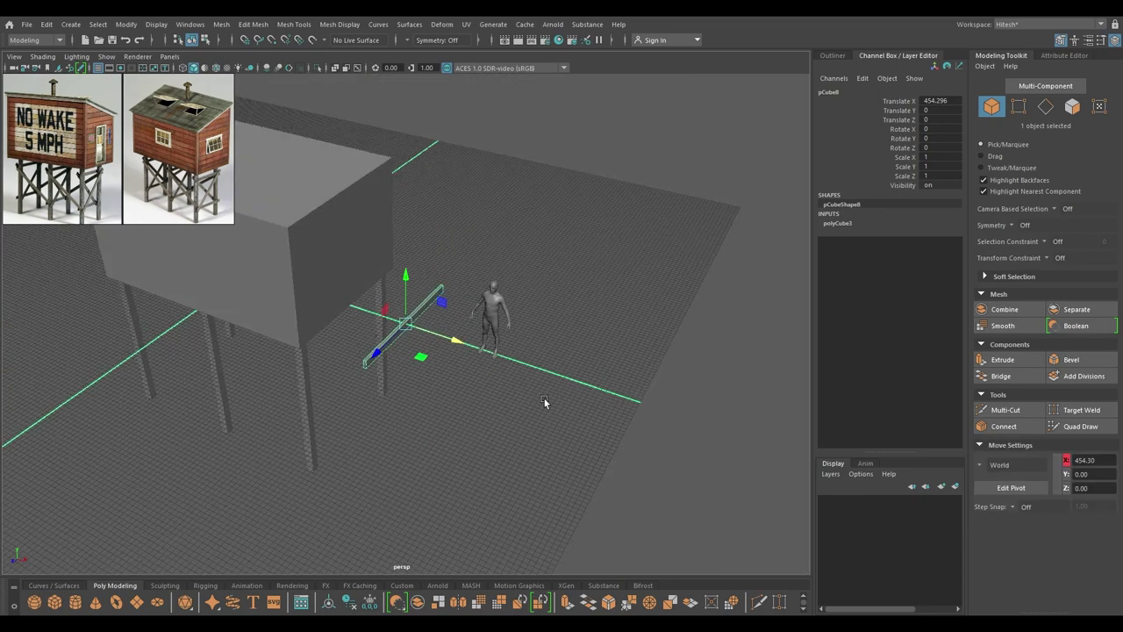
Step: Move the beam to about X 292.56, Y -41.13 so it sits against the end post's outer face below the cabin
left_click_drag(544, 402, 582, 386, "alt")
key("space")
left_click(579, 401)
scroll(536, 243, "up", 6)
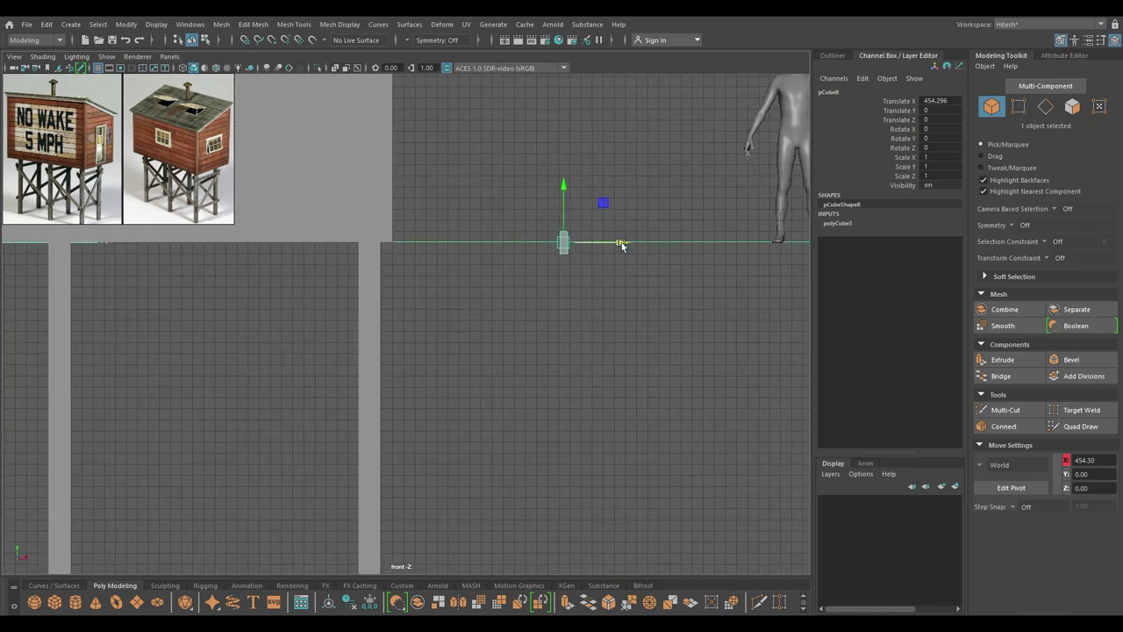
left_click(621, 244)
left_click_drag(564, 243, 425, 222)
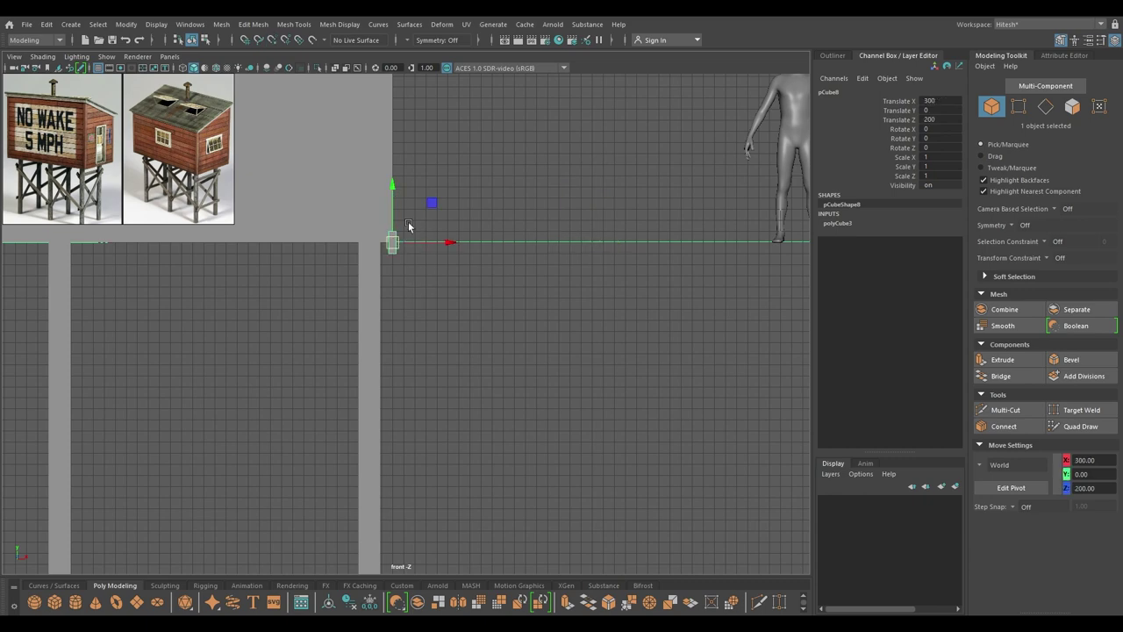
left_click_drag(392, 183, 387, 229)
left_click_drag(451, 287, 438, 288)
key("f")
middle_click_drag(499, 296, 590, 222, "alt")
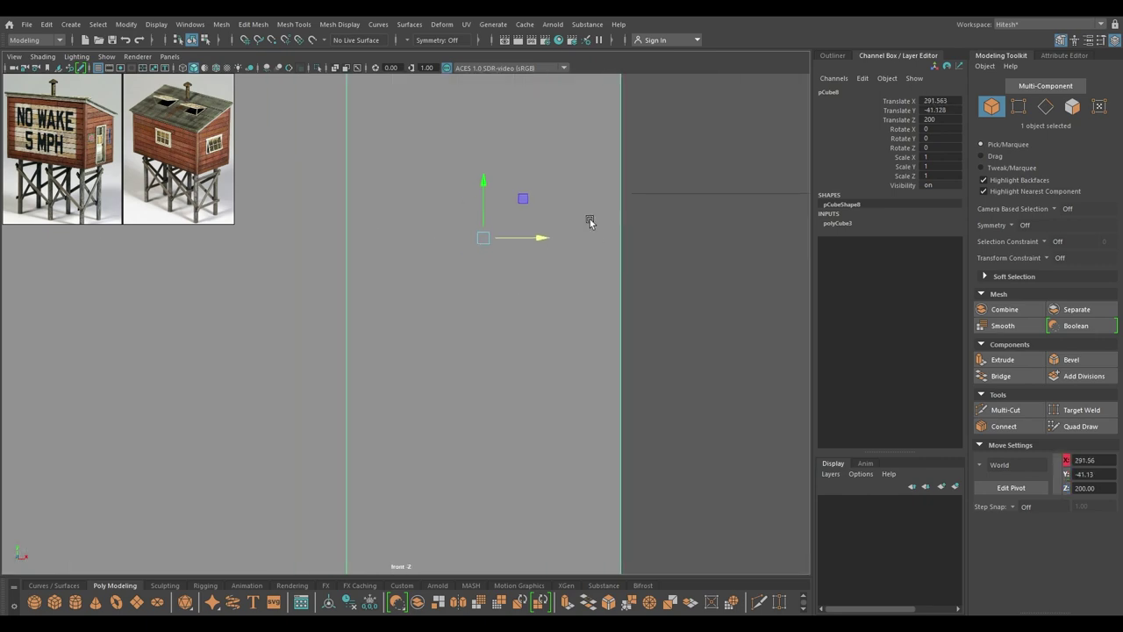
left_click_drag(539, 239, 572, 371)
Step: Centre the beam between the two end posts at about Z 0.68
key("space")
scroll(466, 307, "down", 1)
key("space")
key("space")
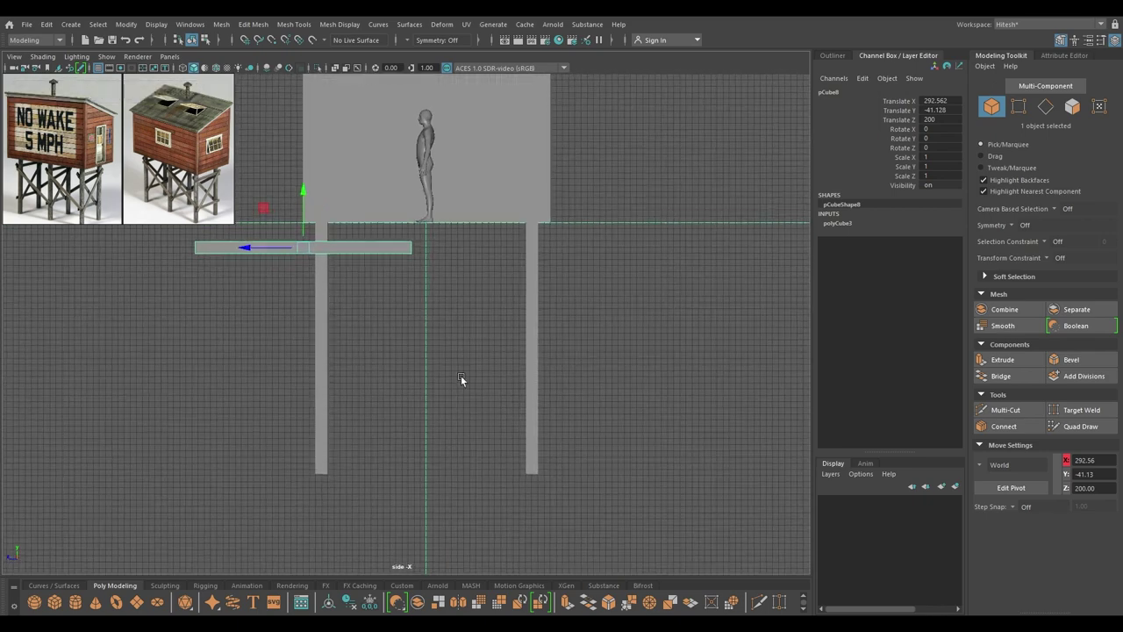
left_click_drag(229, 249, 368, 259)
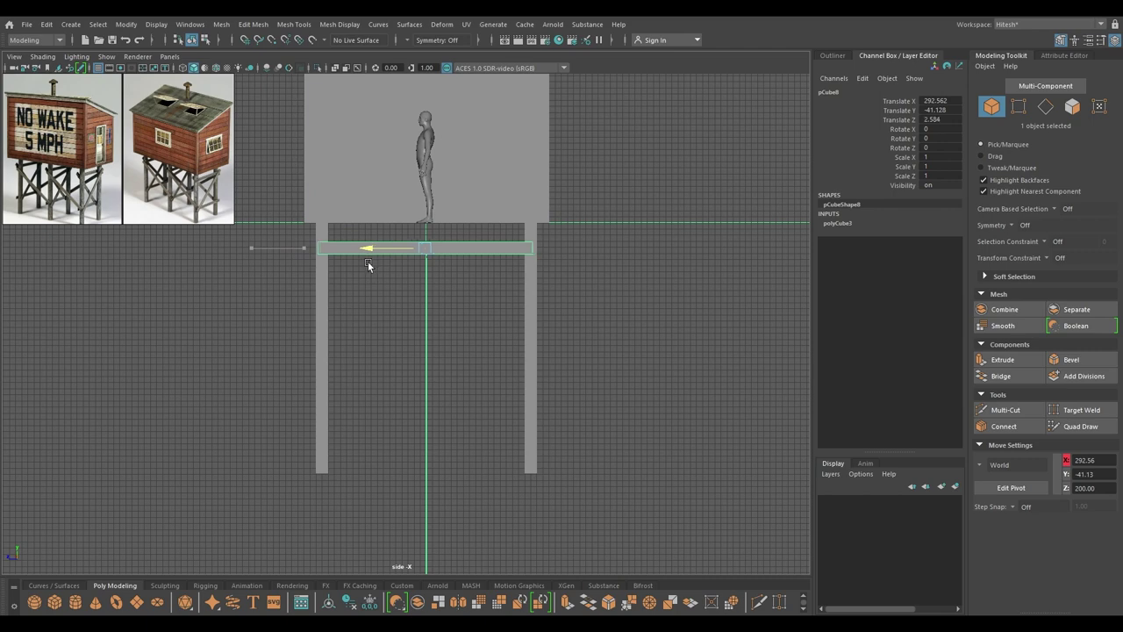
left_click_drag(367, 261, 368, 261)
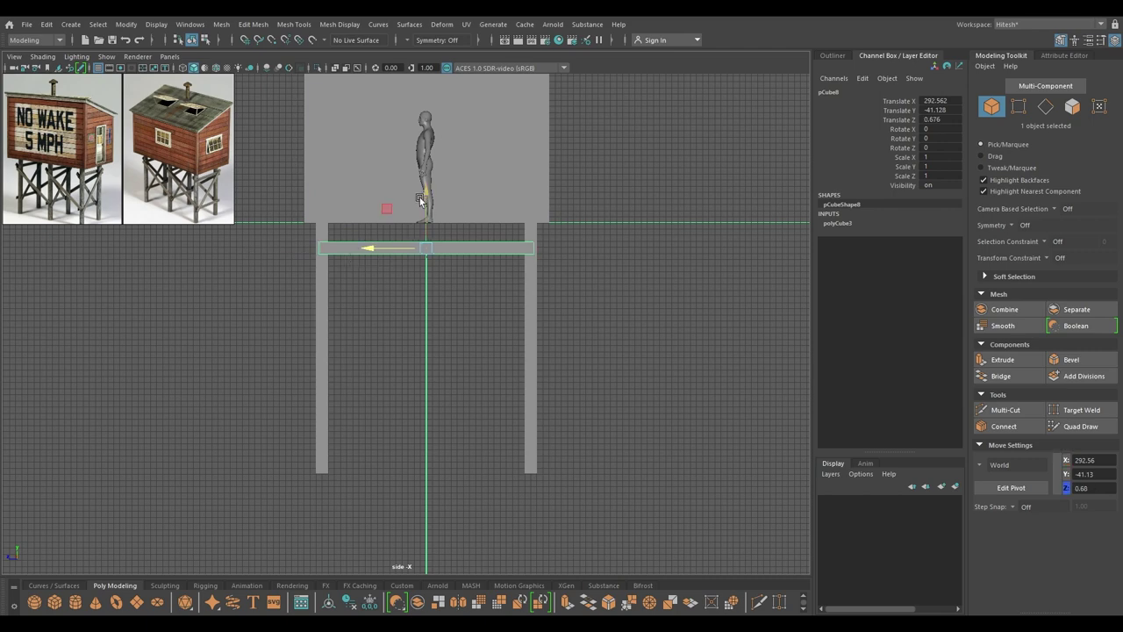
middle_click_drag(472, 267, 472, 204, "alt")
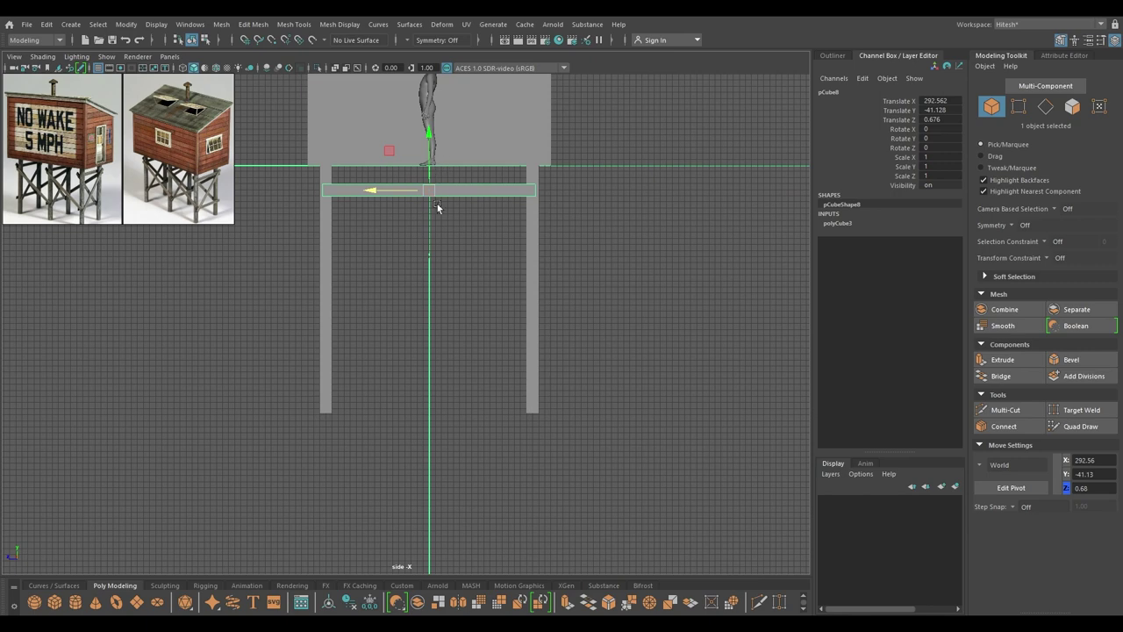
Step: Duplicate the beam and move the copy along X to about 265.66, against the end post's inner face
key("space")
left_click_drag(443, 225, 444, 263)
right_click_drag(486, 232, 411, 40, "alt")
middle_click_drag(460, 344, 576, 397, "alt")
right_click_drag(575, 397, 555, 302, "alt")
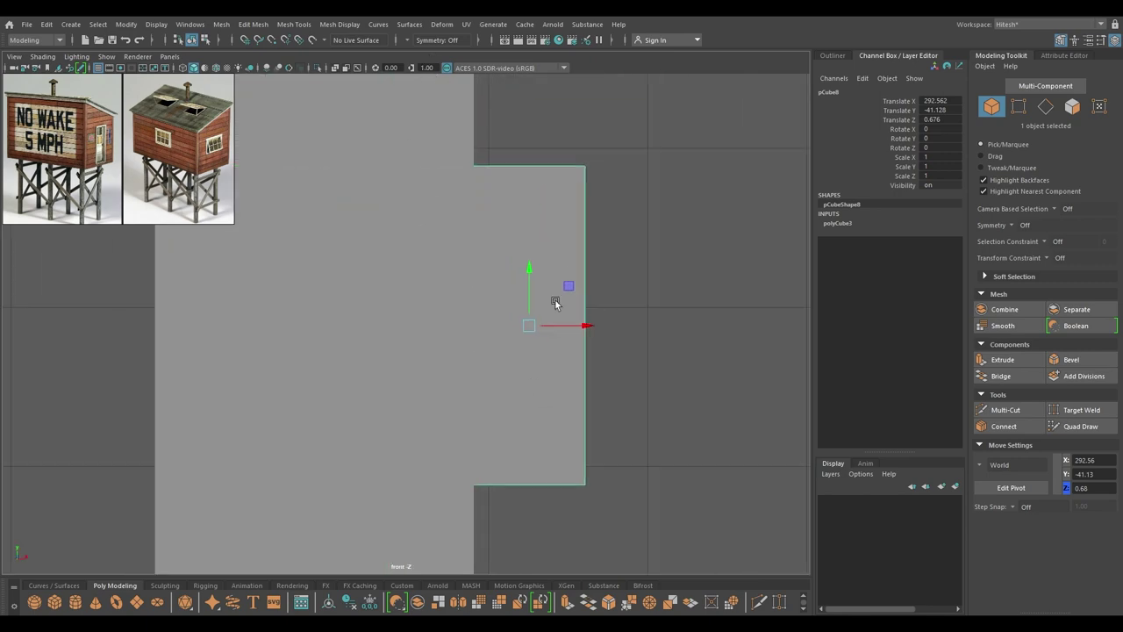
middle_click_drag(555, 303, 705, 266, "alt")
right_click_drag(676, 340, 635, 300, "alt")
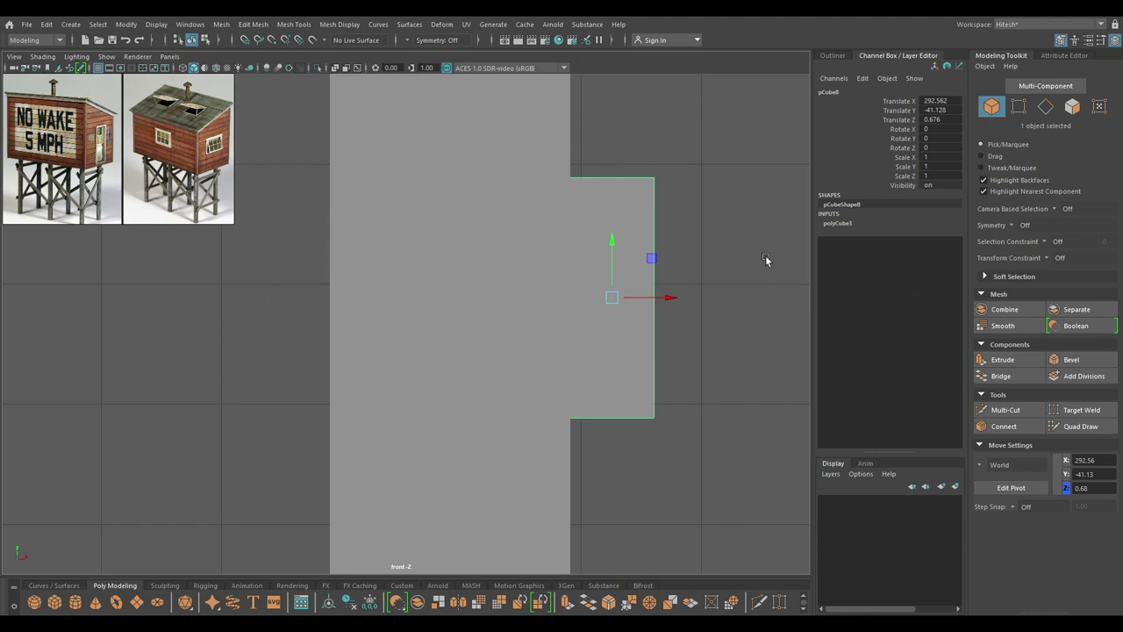
key("ctrl+d")
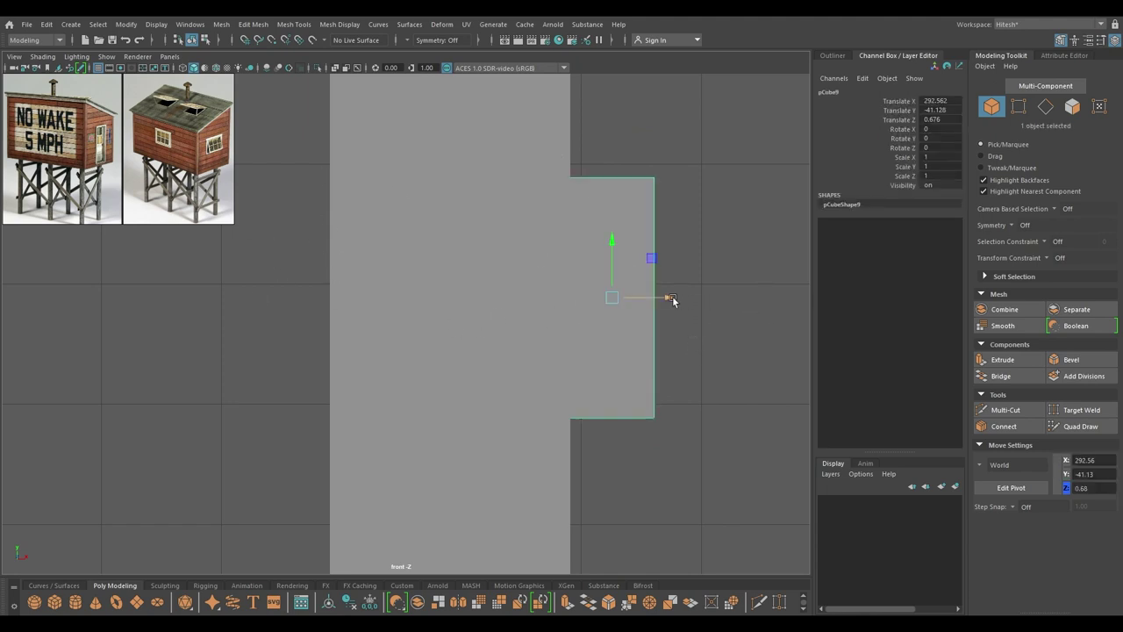
left_click_drag(671, 299, 343, 298)
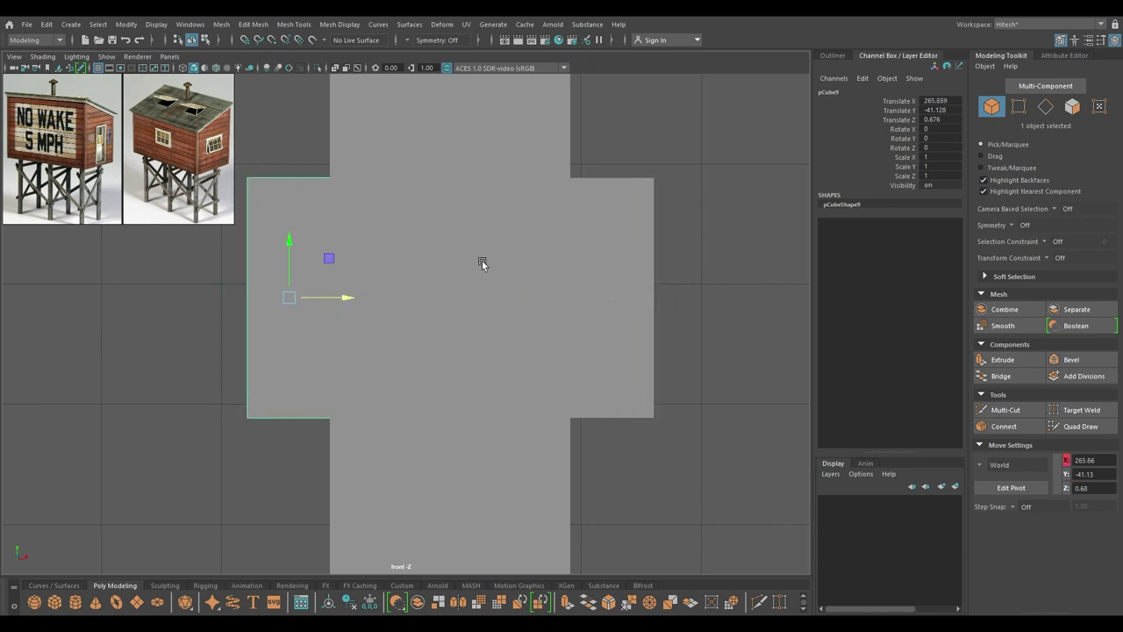
left_click_drag(499, 254, 504, 228)
key("space")
key("space")
left_click_drag(518, 373, 630, 341, "alt")
left_click(449, 336)
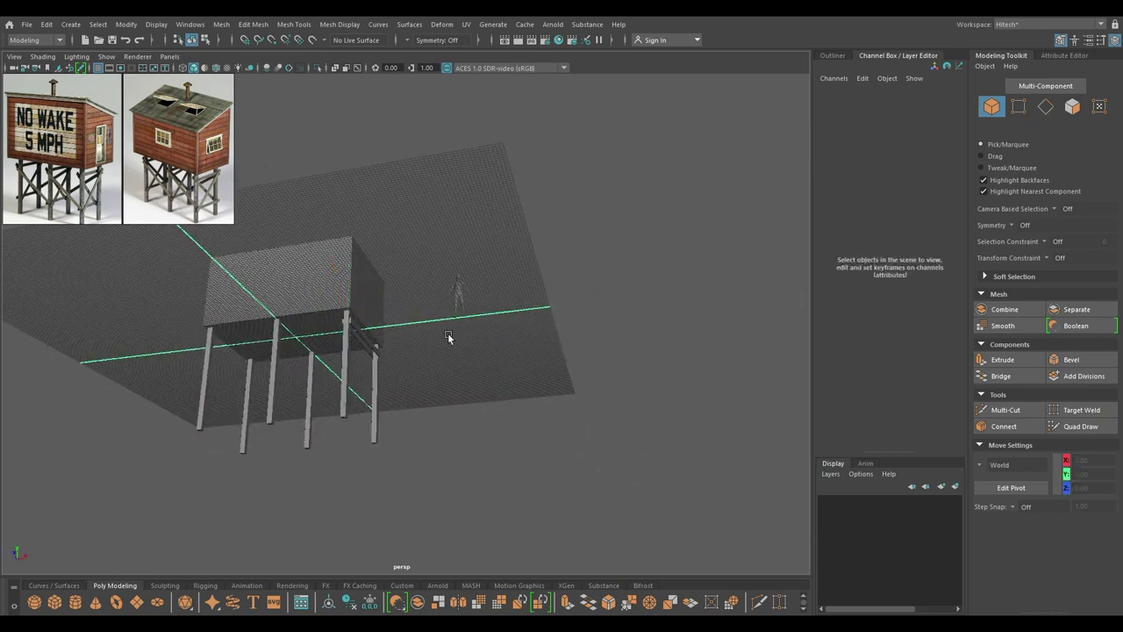
Step: Duplicate both cross beams together and move the copies down near the feet of the end posts
scroll(217, 400, "up", 6)
middle_click_drag(216, 400, 430, 325, "alt")
left_click_drag(430, 324, 446, 360, "alt")
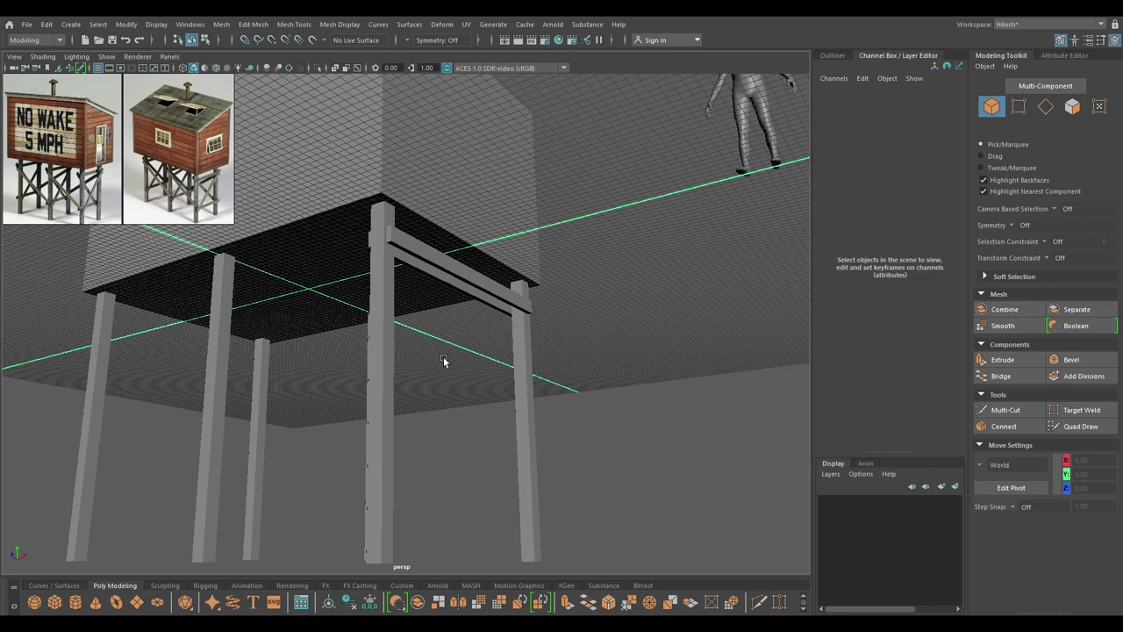
left_click_drag(443, 356, 469, 272, "alt")
left_click(469, 271)
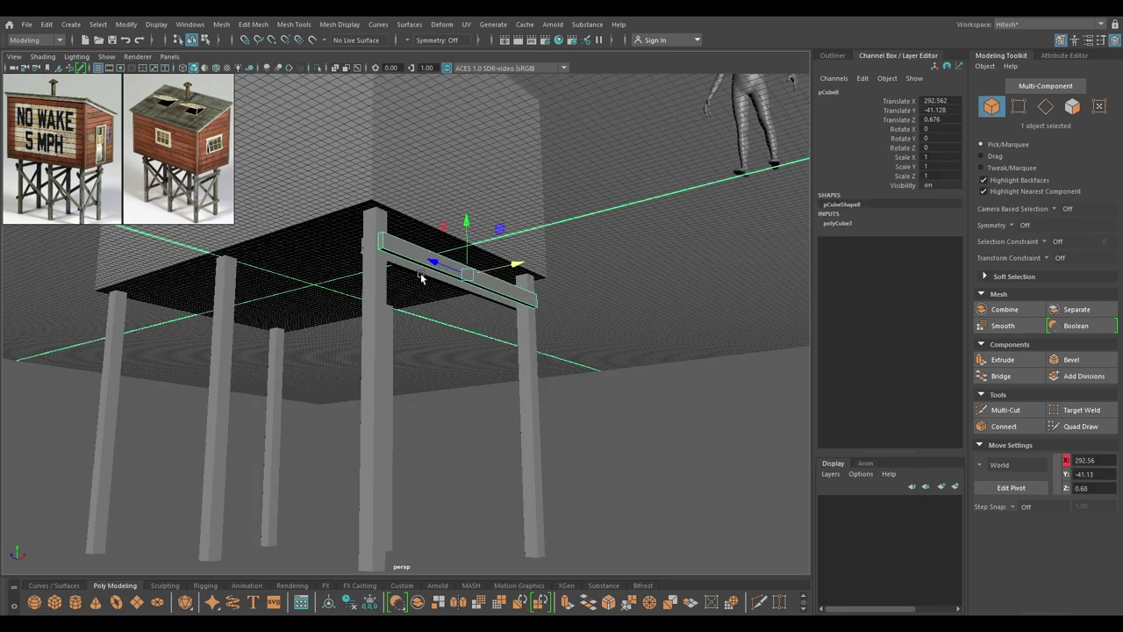
left_click(425, 270, "shift")
right_click_drag(459, 367, 428, 186, "alt")
left_click_drag(428, 186, 426, 204, "alt")
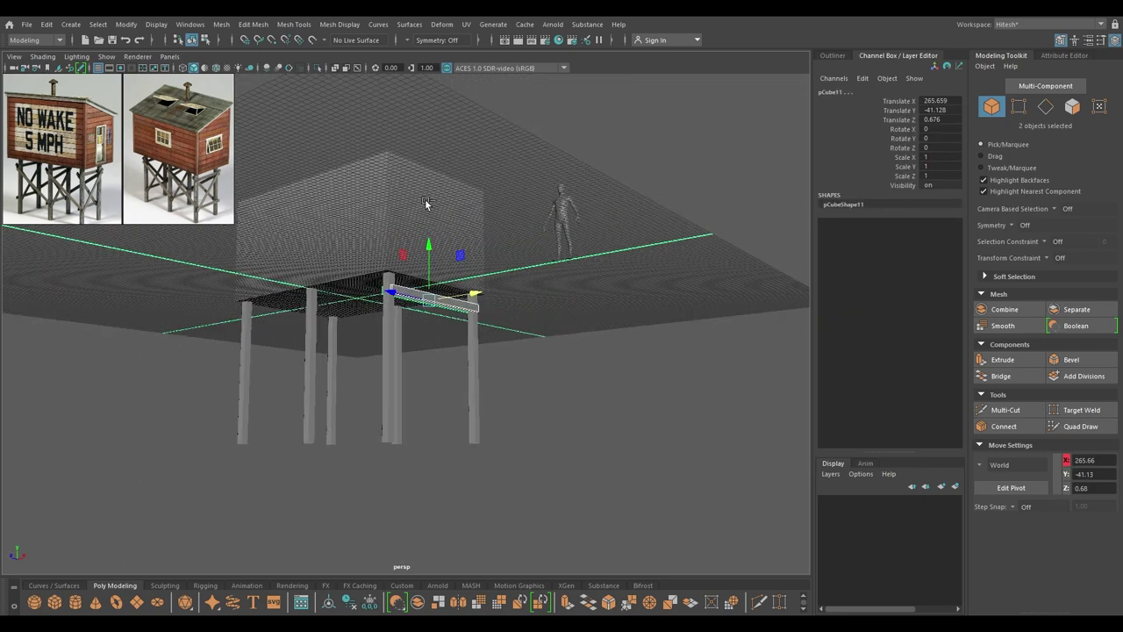
left_click_drag(429, 256, 546, 277)
left_click(570, 276)
left_click_drag(596, 311, 518, 250, "alt")
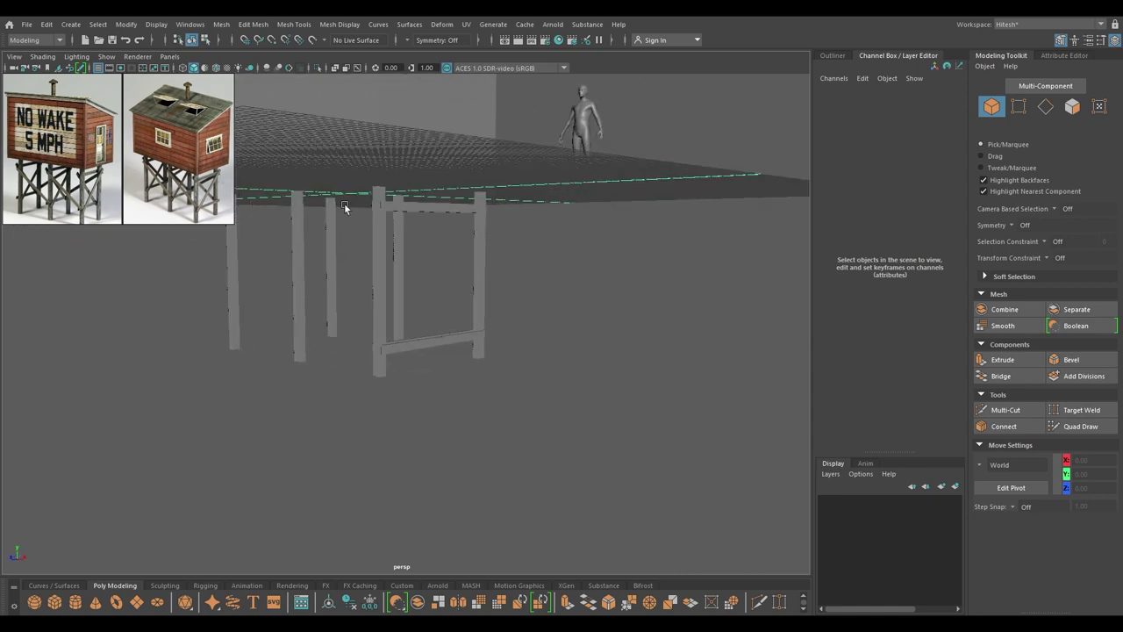
Step: Duplicate the upper outer beam and rotate the copy to 45 degrees around X with discrete rotation
left_click_drag(344, 203, 382, 307, "alt")
left_click(449, 235)
left_click(444, 202)
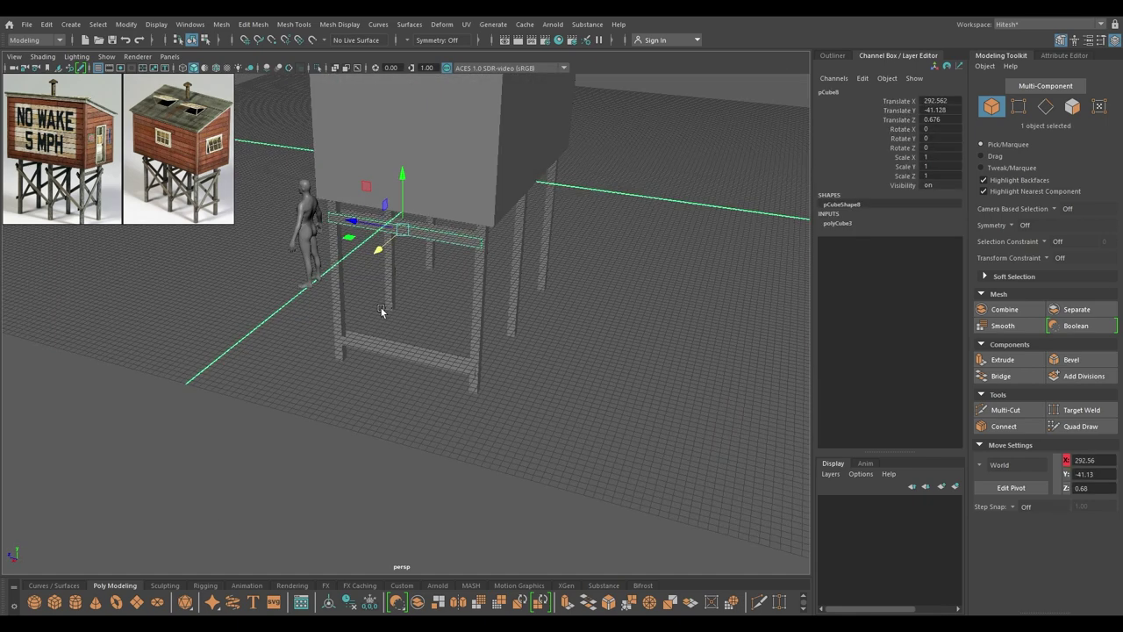
key("ctrl+d")
key("e")
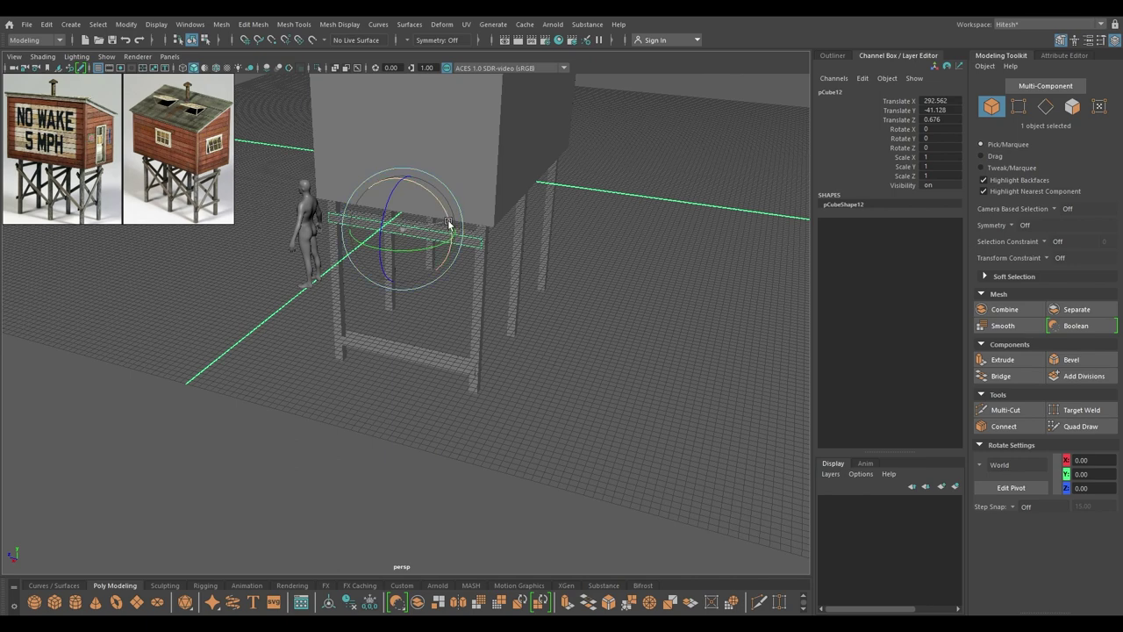
left_click_drag(451, 226, 440, 199)
key("ctrl+z")
right_click(442, 206, "ctrl+shift")
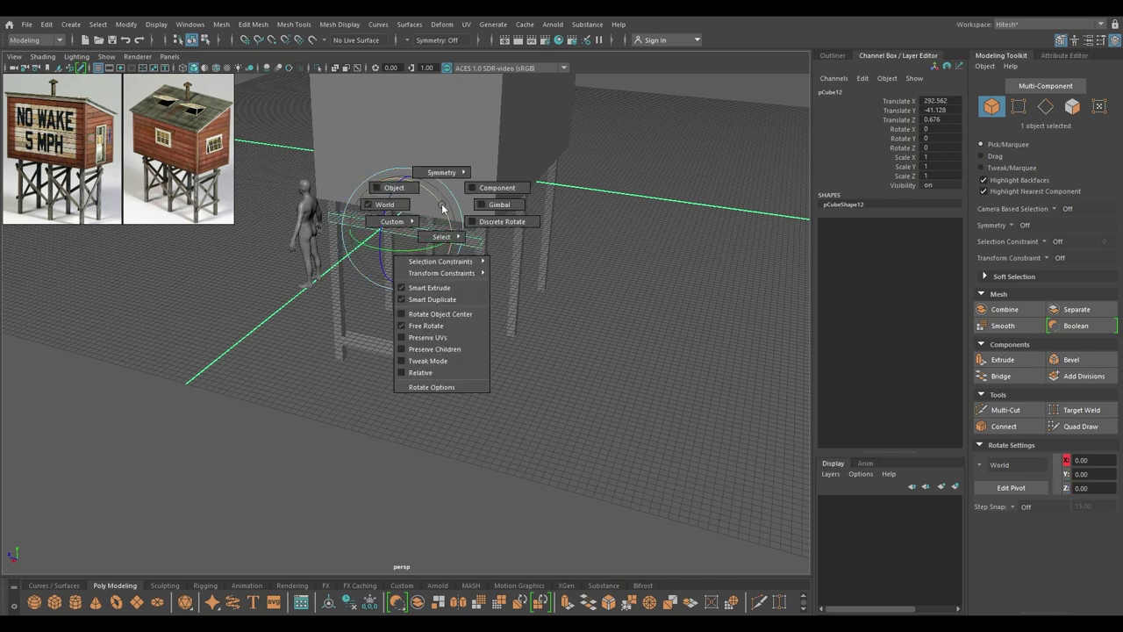
left_click_drag(442, 206, 487, 170)
key("space")
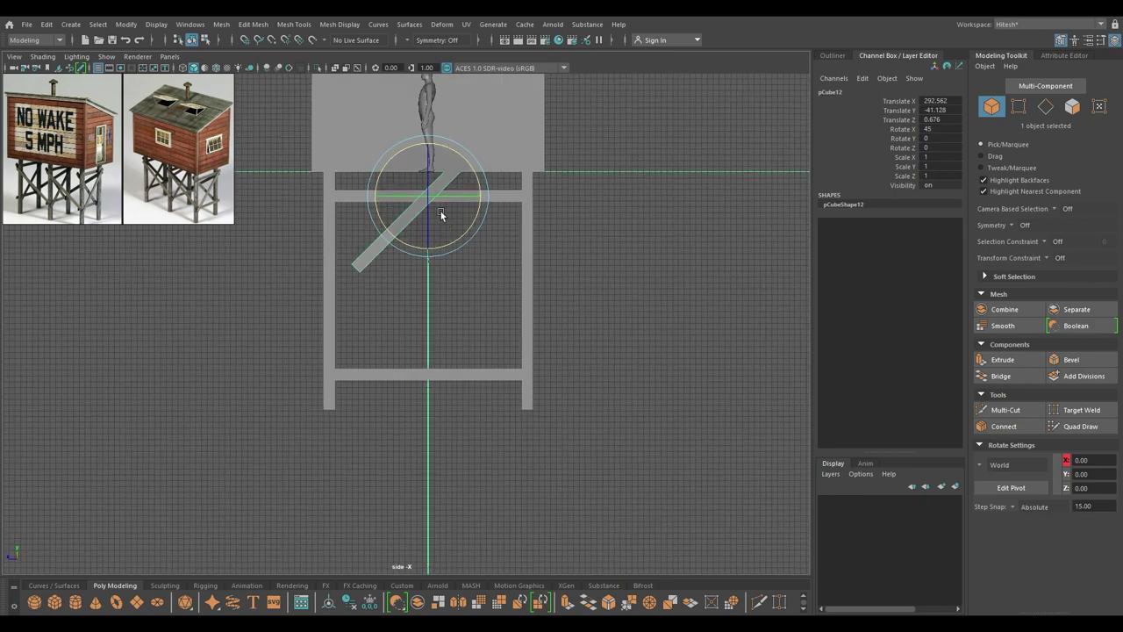
Step: Move the 45-degree brace down between the upper and lower cross beams to about Y -165.78, Z -40.54
key("w")
left_click_drag(426, 202, 451, 263)
middle_click_drag(438, 295, 489, 208, "alt")
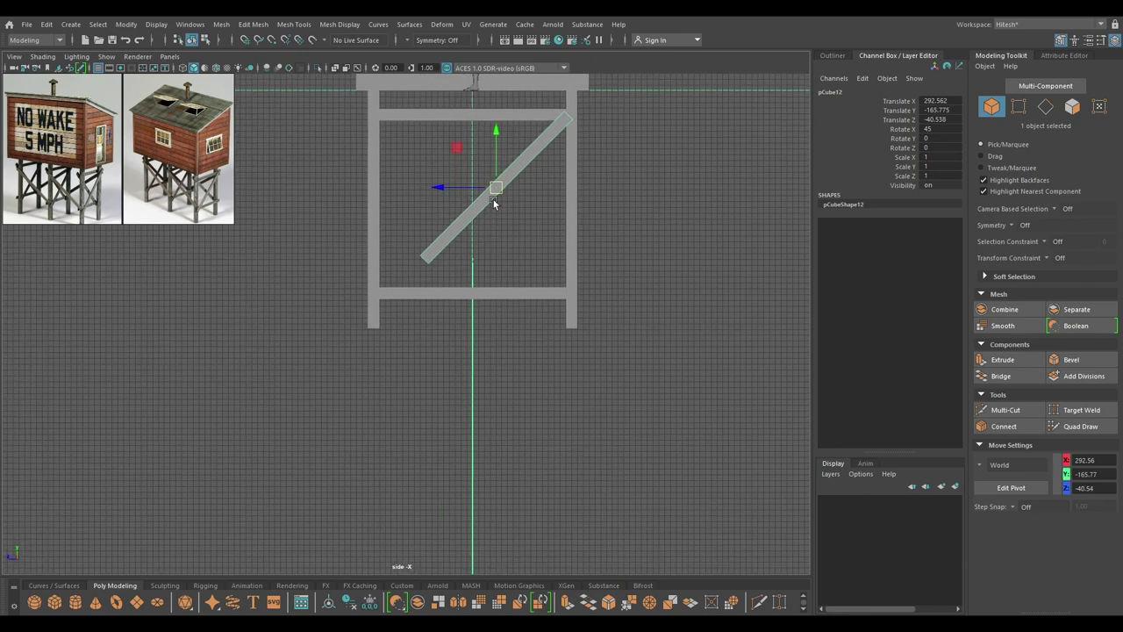
Step: Try to enlarge the diagonal brace uniformly to a scale of about 1.49
key("r")
left_click_drag(496, 184, 565, 219)
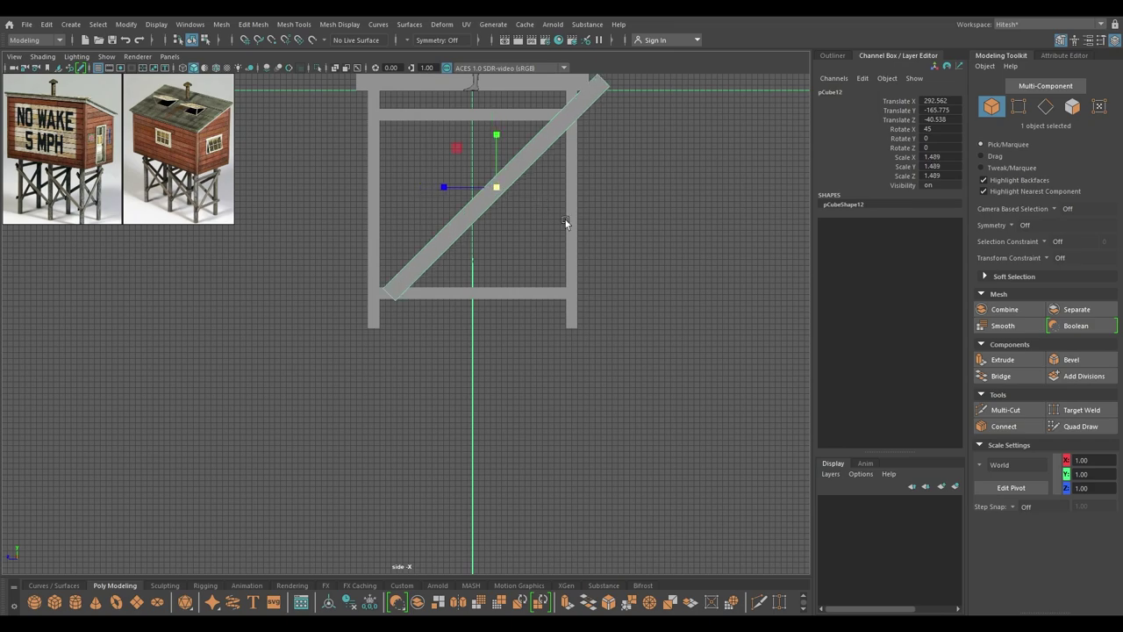
middle_click_drag(501, 194, 497, 264, "alt")
key("space")
key("space")
left_click_drag(500, 261, 589, 262, "alt")
left_click_drag(533, 227, 504, 226, "alt")
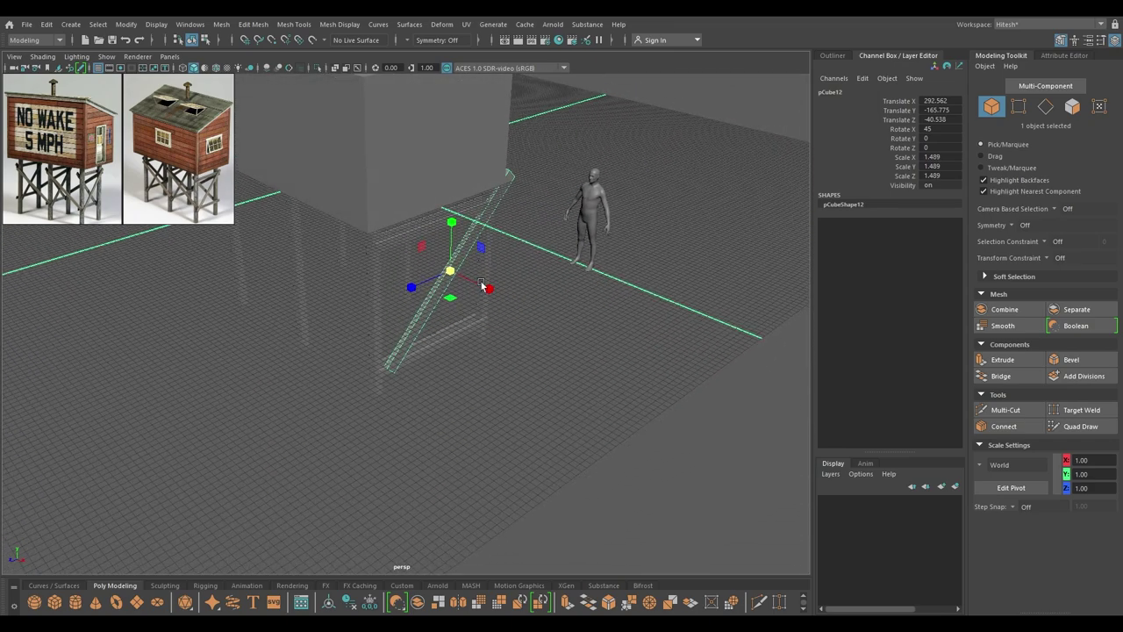
left_click_drag(483, 286, 516, 249, "alt")
key("ctrl+z")
Step: Using component scale orientation in the side view, lengthen the brace along its own axis to about 1.23 Z scale
key("space")
left_click_drag(501, 287, 544, 245)
key("r")
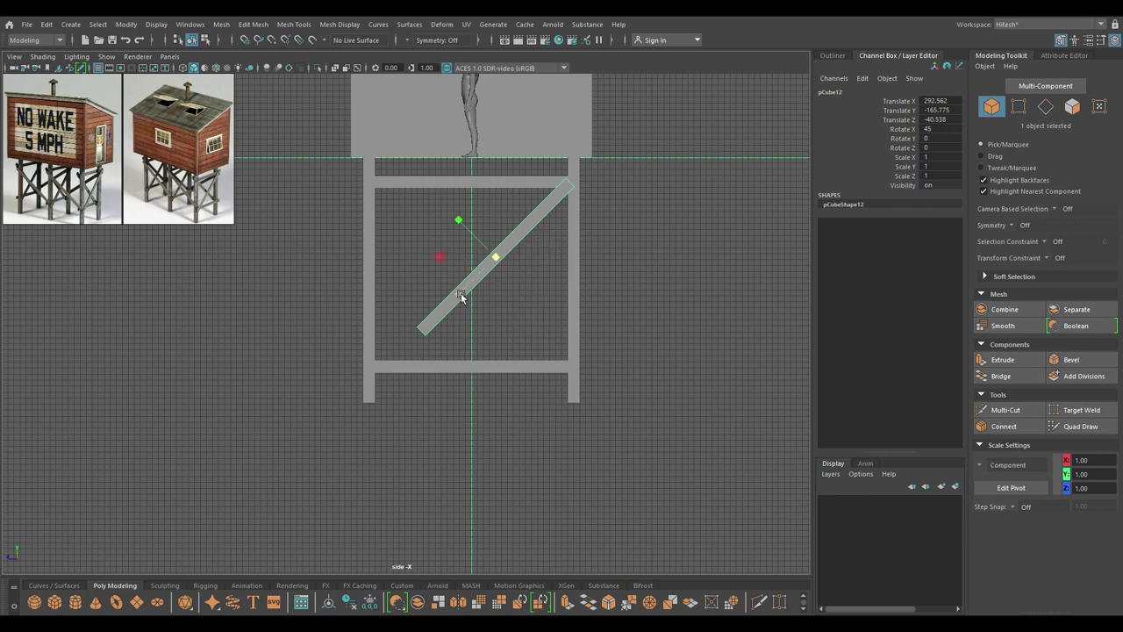
left_click_drag(457, 297, 441, 300)
key("w")
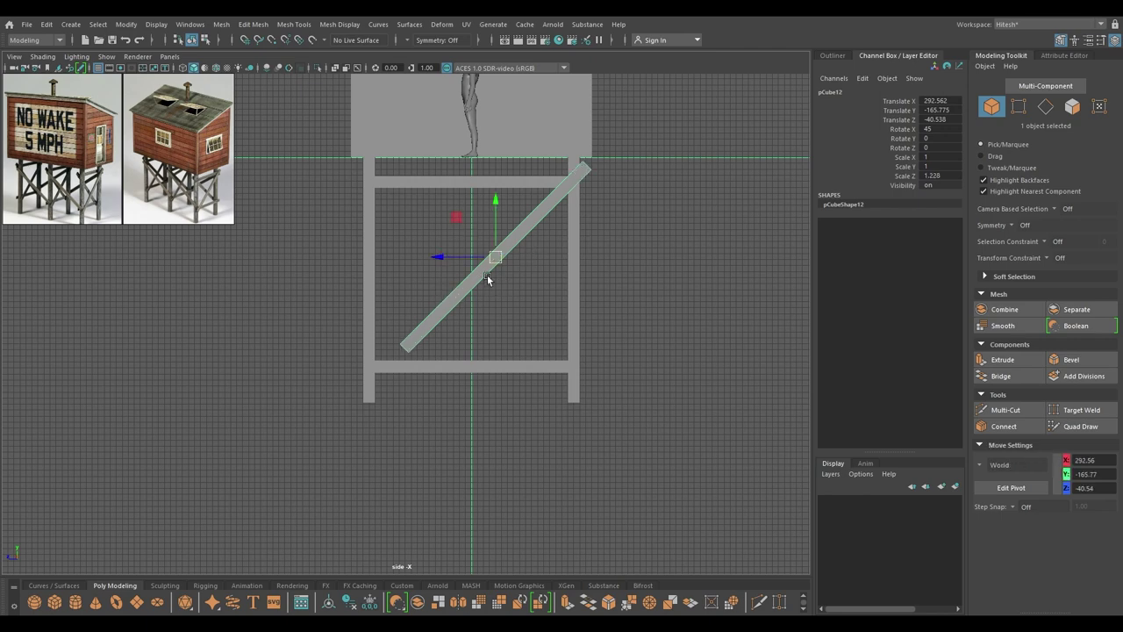
Step: Fit the brace diagonally between the beam corners at about Y -193.95, Z 1.25, with about 42.87 degrees X rotation and 1.27 Z scale
left_click_drag(492, 259, 427, 314)
key("e")
key("r")
key("w")
left_click_drag(460, 280, 482, 227)
key("e")
key("w")
Step: Move the brace outward along X to about 300.41 and lengthen it to about 1.31 Z scale
key("space")
left_click_drag(515, 283, 566, 283, "alt")
left_click(537, 203)
scroll(538, 204, "up", 4)
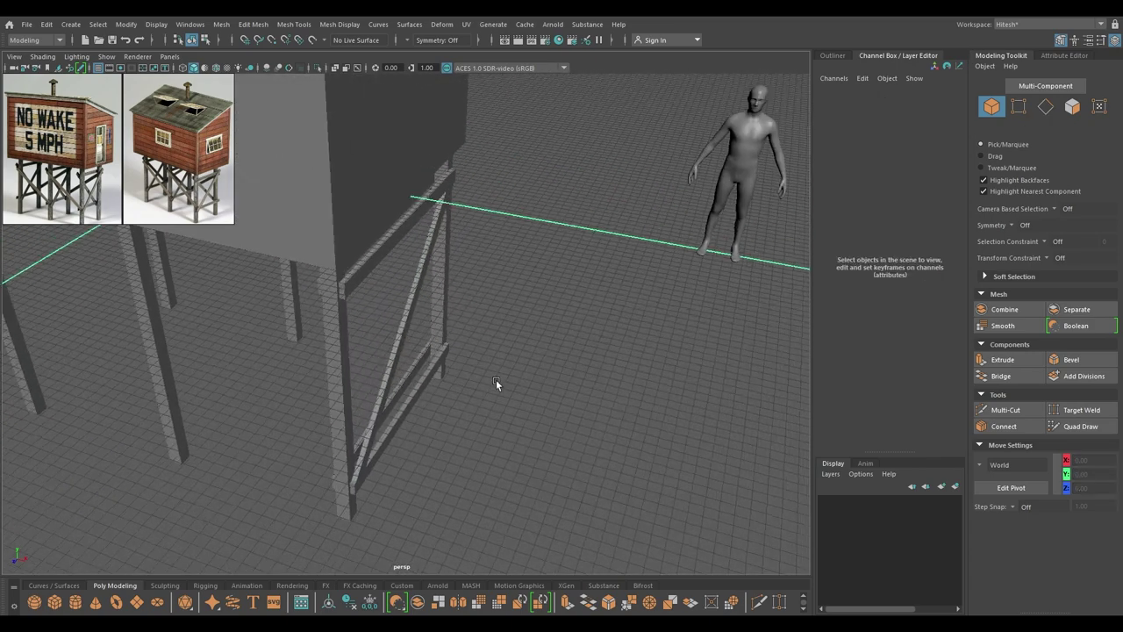
left_click(400, 330)
left_click_drag(405, 358, 357, 299, "alt")
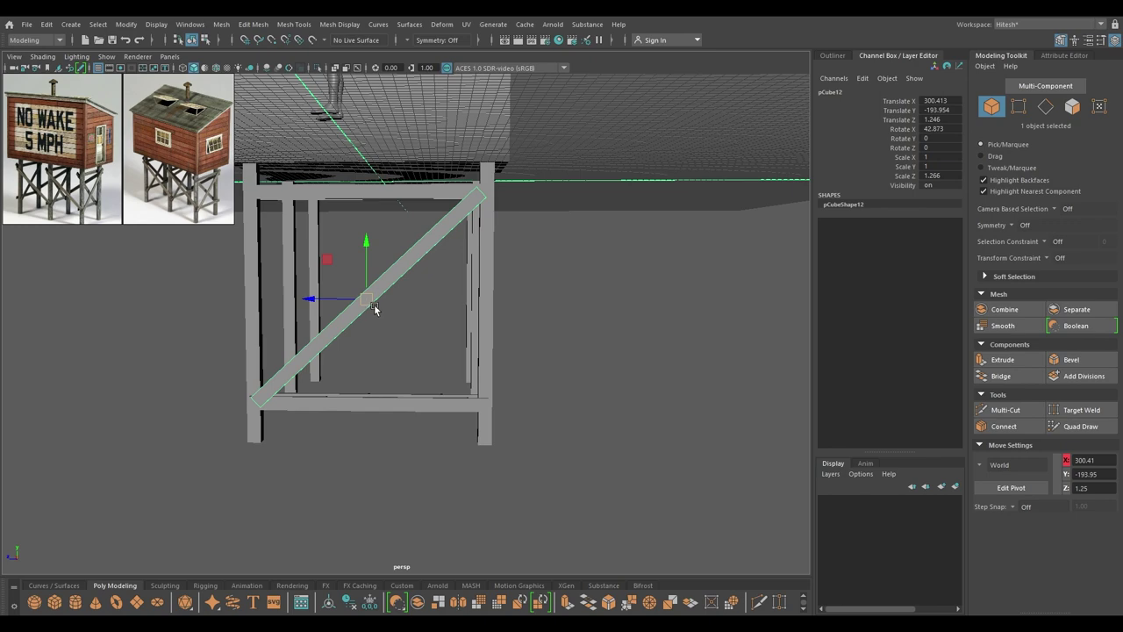
key("r")
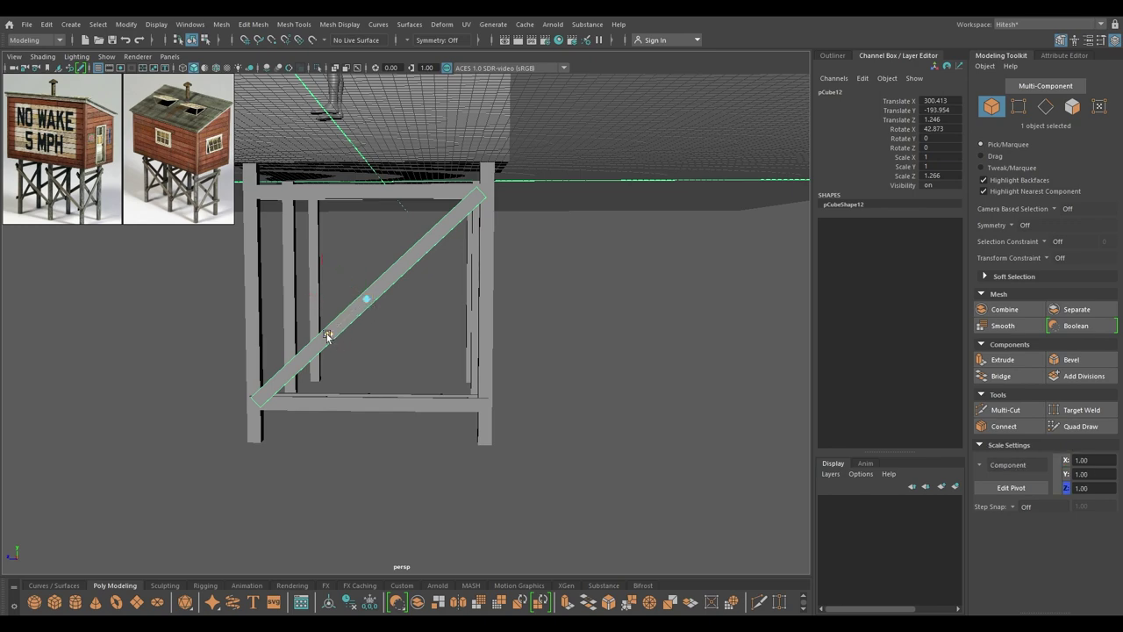
left_click_drag(326, 336, 451, 395)
Step: In the front view, move the brace along X to about 299.41, flush against the cross beams' outer face
key("w")
key("space")
left_click_drag(479, 337, 480, 366)
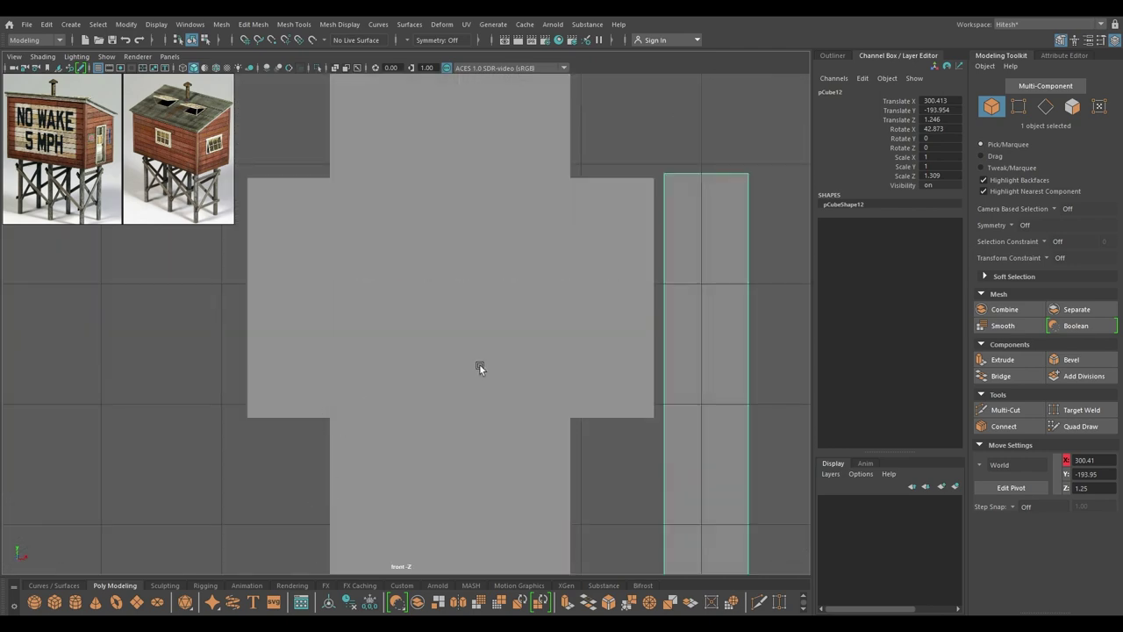
scroll(480, 365, "down", 6)
middle_click_drag(480, 365, 450, 258, "alt")
left_click(507, 282)
left_click(474, 312)
scroll(500, 329, "down", 3)
middle_click_drag(537, 349, 525, 119, "alt")
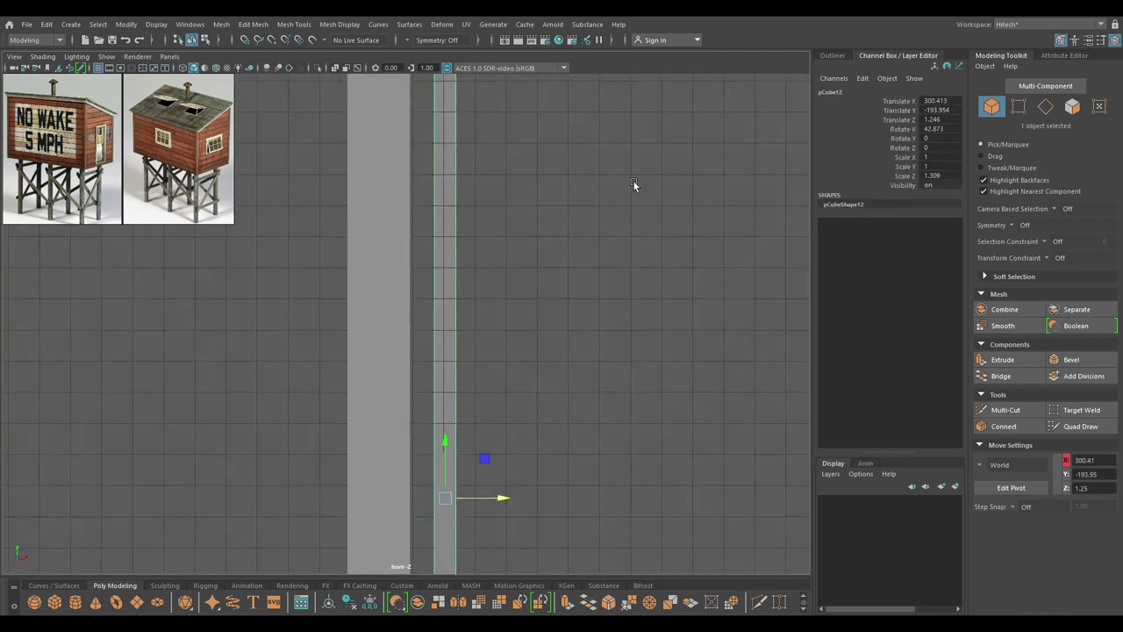
right_click_drag(633, 181, 571, 178, "shift")
scroll(582, 300, "down", 1)
middle_click_drag(552, 409, 498, 65, "alt")
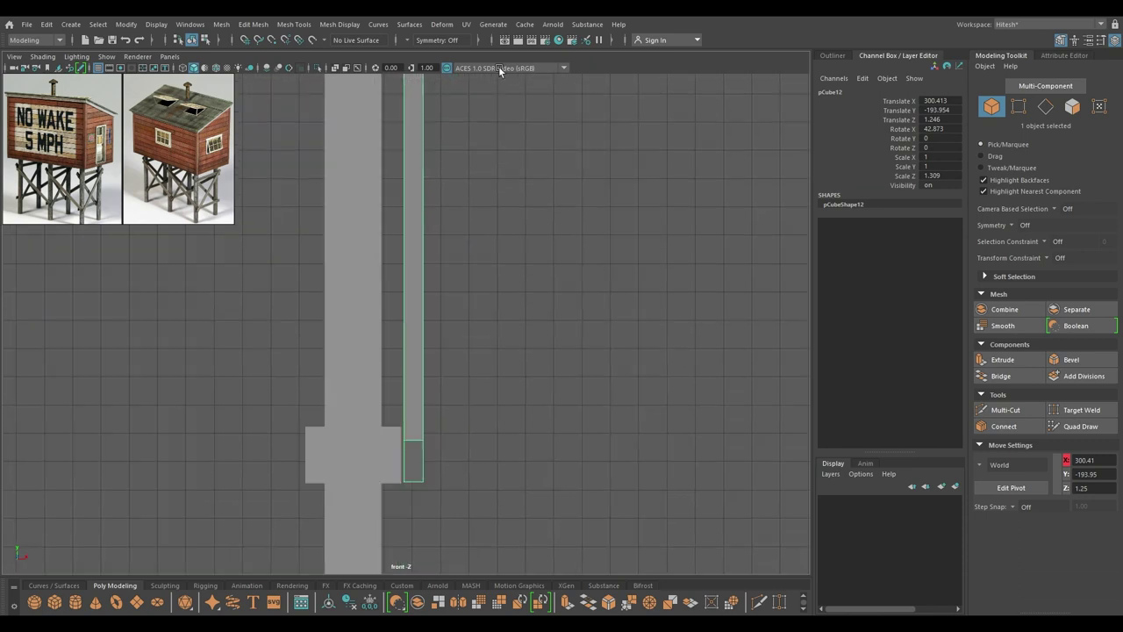
middle_click_drag(527, 235, 537, 386, "alt")
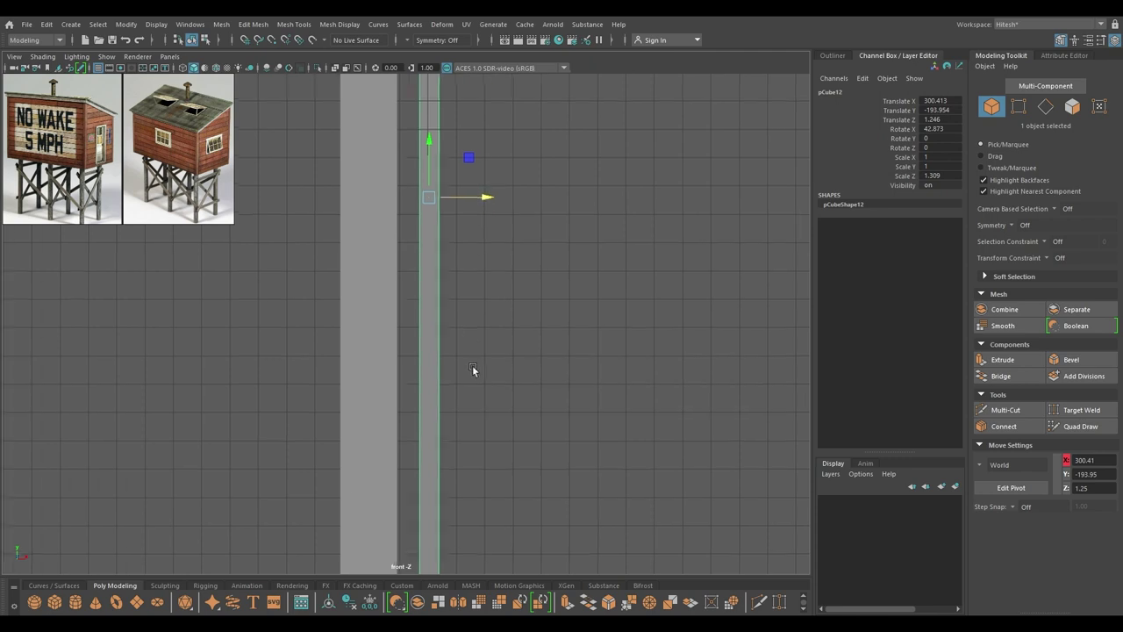
middle_click_drag(472, 365, 483, 57, "alt")
right_click_drag(484, 289, 679, 583, "alt")
right_click_drag(509, 167, 643, 247, "alt")
middle_click_drag(643, 252, 631, 233)
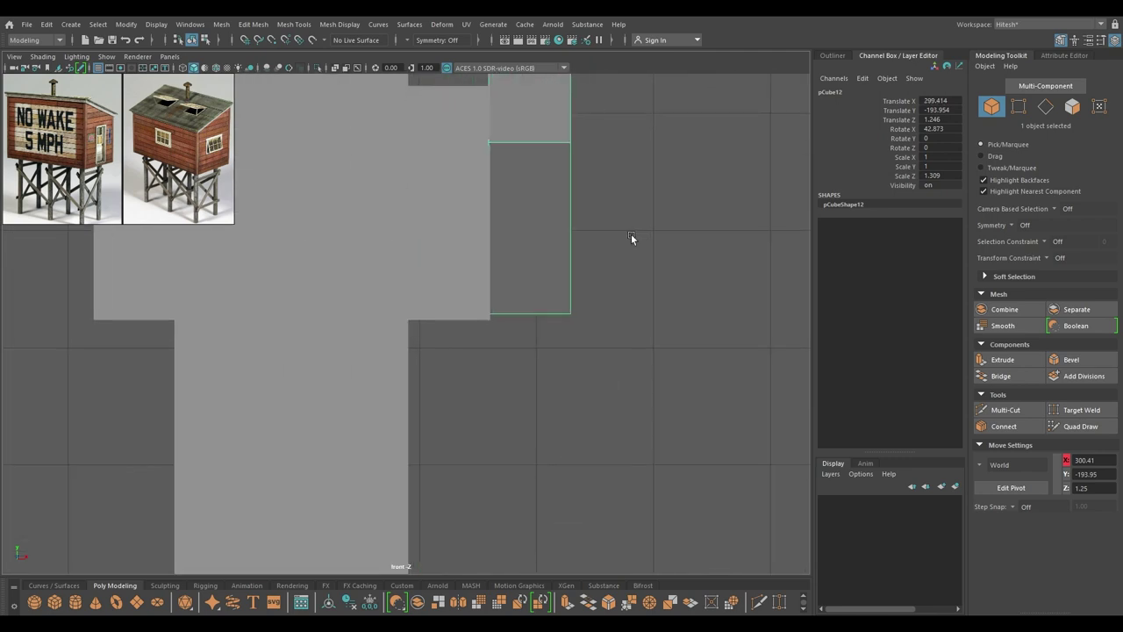
Step: Duplicate the diagonal brace and move the copy along X to about 264.74, on the inner side of the end posts
right_click_drag(631, 233, 469, 307, "alt")
middle_click_drag(469, 140, 491, 575, "alt")
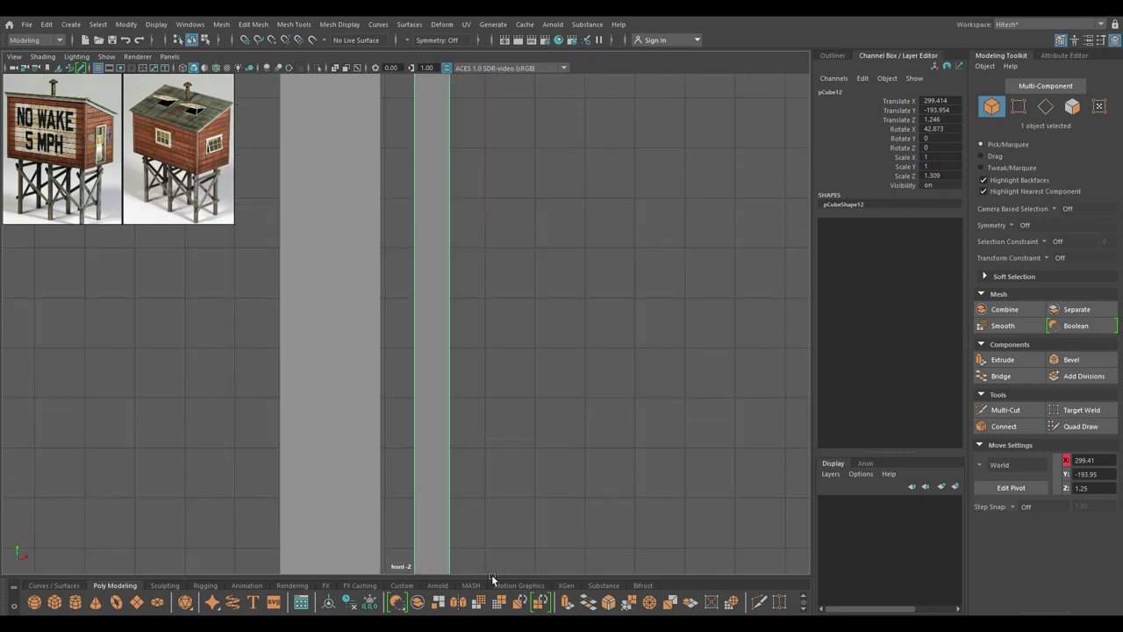
middle_click_drag(517, 132, 534, 484, "alt")
middle_click_drag(518, 97, 528, 430, "alt")
middle_click_drag(518, 248, 500, 384, "alt")
key("space")
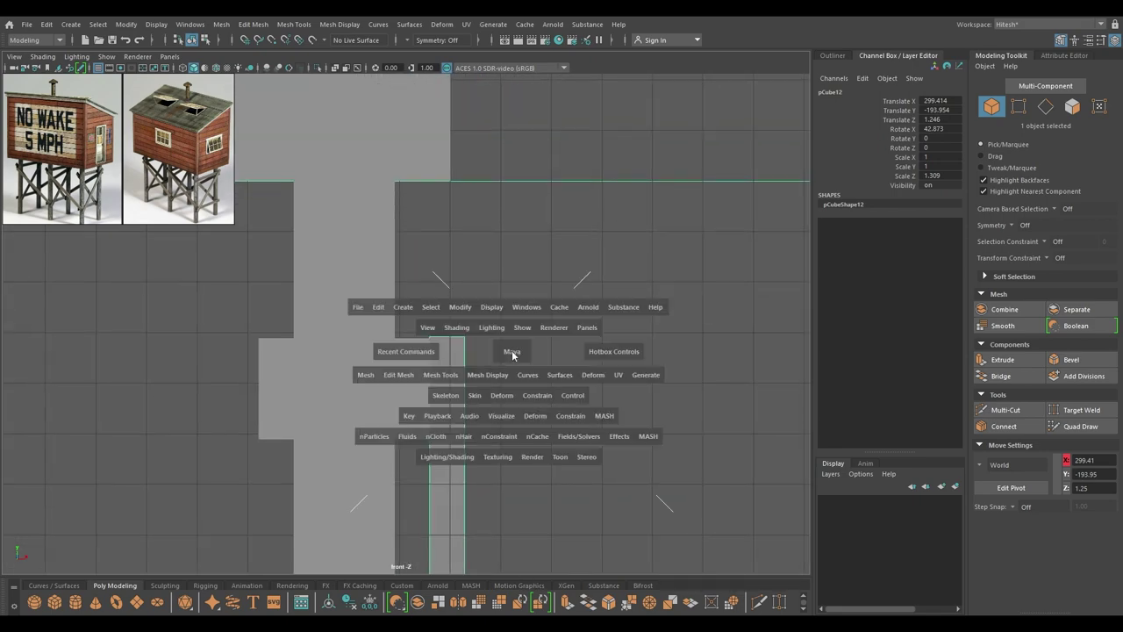
left_click_drag(511, 351, 512, 311)
left_click_drag(531, 353, 493, 490, "alt")
left_click(270, 405)
left_click(394, 317)
left_click_drag(476, 354, 372, 366, "alt")
key("ctrl+d")
left_click_drag(387, 328, 449, 387, "alt")
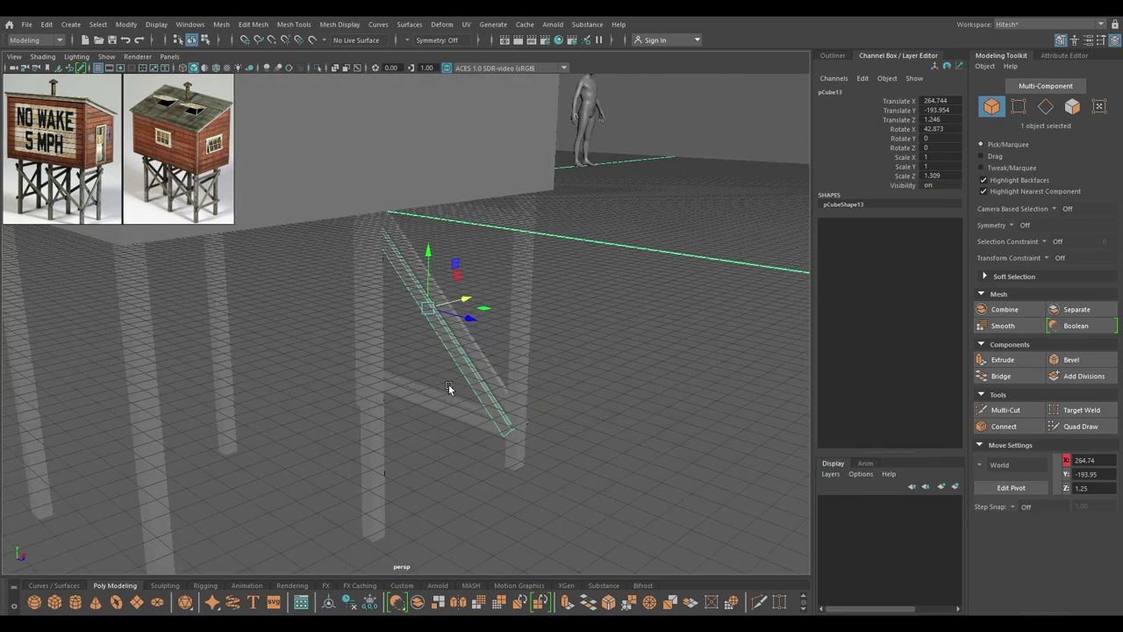
Step: Rotate the duplicated brace to 135 degrees around X so it crosses the first brace
key("e")
left_click_drag(454, 278, 487, 294)
left_click_drag(487, 293, 436, 342, "alt")
Step: In the front view, move the duplicated brace along X to about 258.75, against the inner cross beams' face
key("w")
key("space")
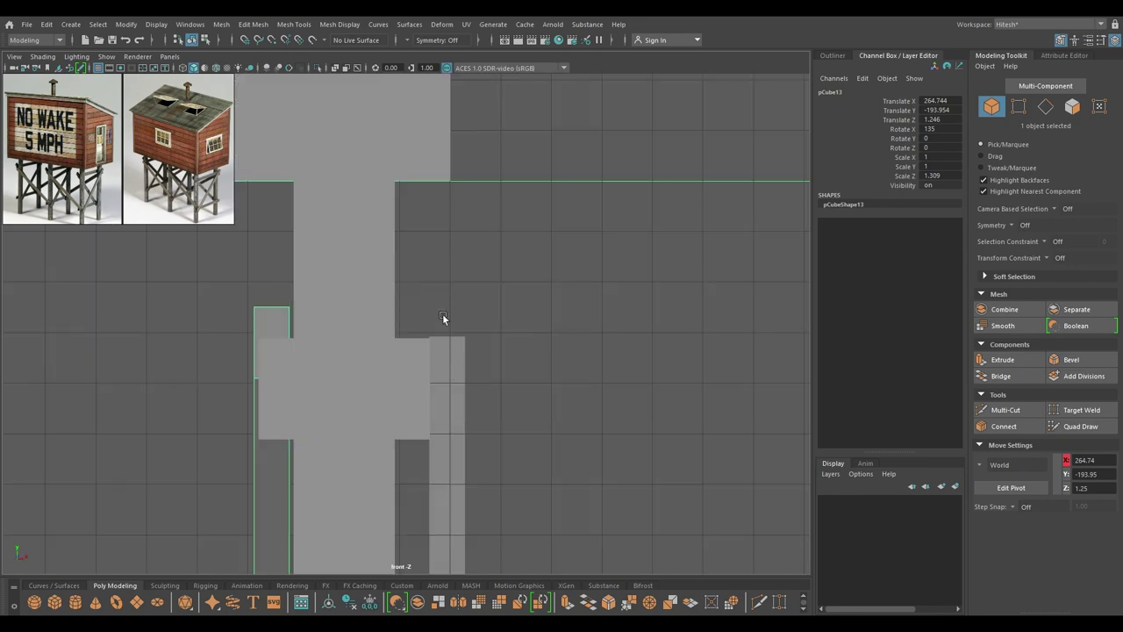
middle_click_drag(442, 314, 488, 242, "alt")
right_click_drag(488, 243, 389, 279, "alt")
key("f")
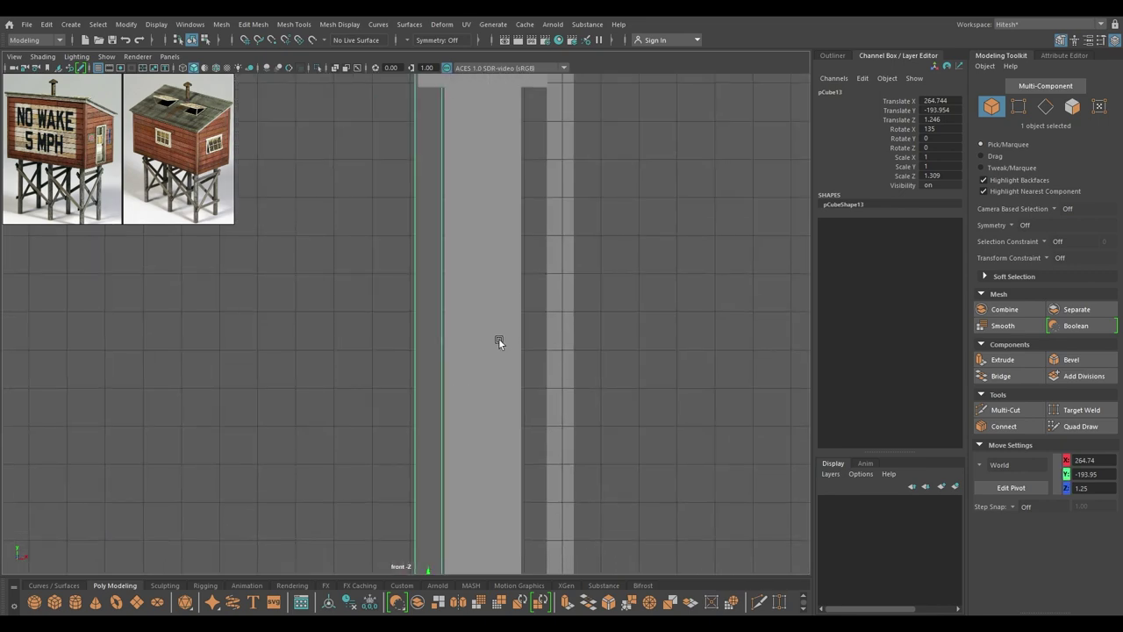
left_click(510, 298)
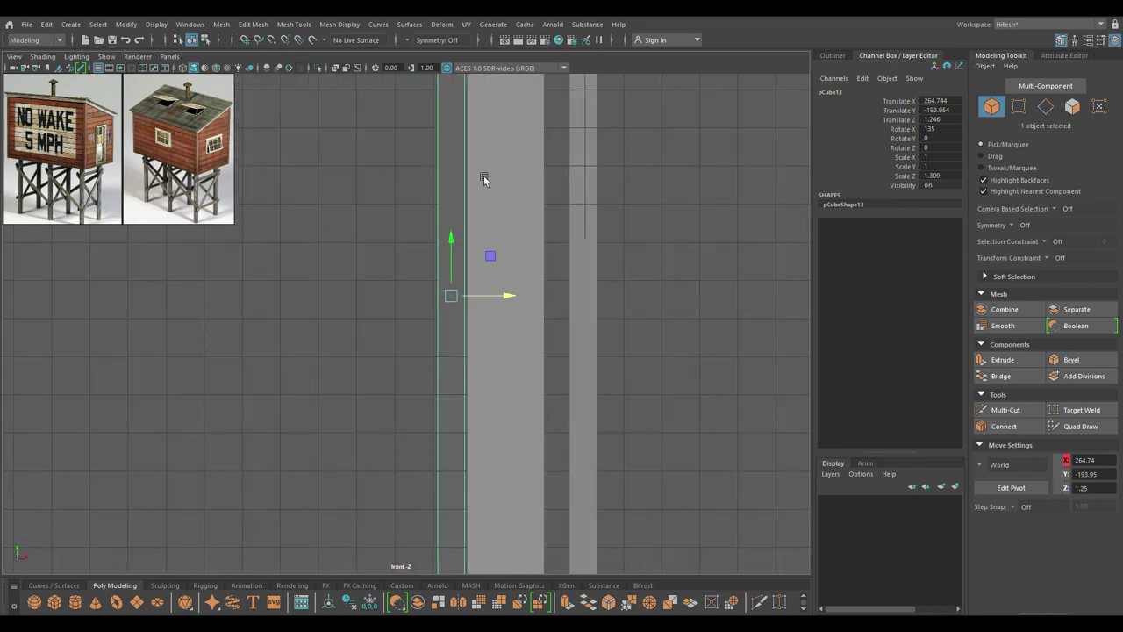
middle_click_drag(483, 176, 509, 354, "alt")
right_click_drag(510, 355, 448, 302, "alt")
middle_click_drag(448, 303, 439, 377, "alt")
right_click_drag(438, 377, 496, 369, "alt")
middle_click_drag(497, 369, 496, 389, "alt")
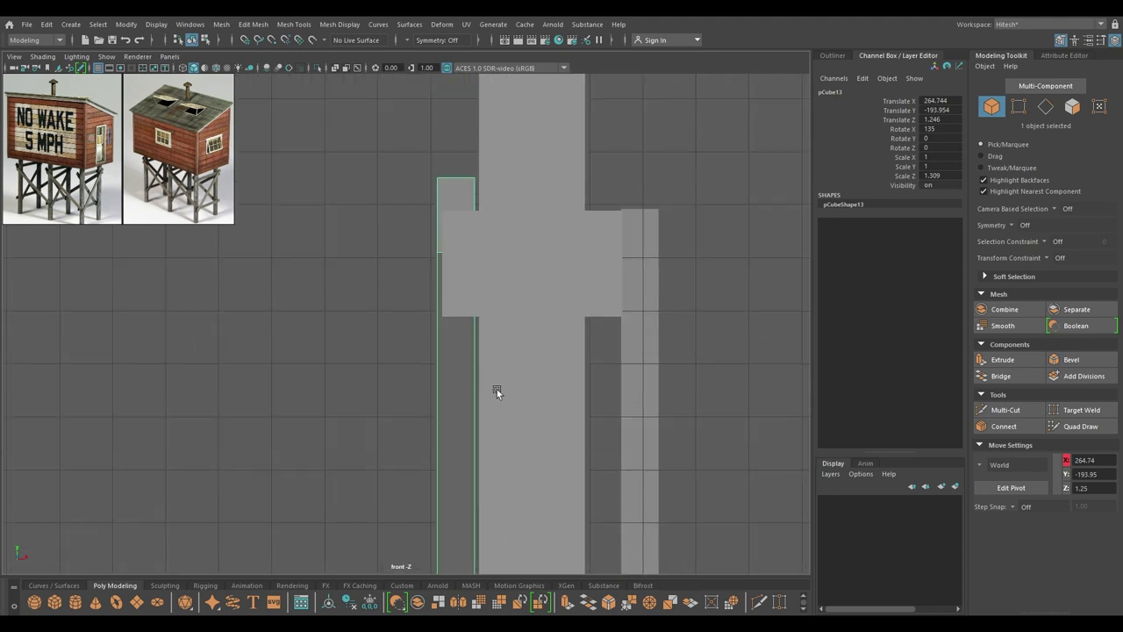
right_click_drag(496, 388, 549, 373, "alt")
middle_click_drag(546, 181, 498, 194)
right_click_drag(497, 194, 456, 233, "alt")
Step: In the side view, rotate the inner brace to about 138.36 degrees around X to line its ends up with the beam corners
key("space")
left_click_drag(456, 234, 492, 233)
right_click_drag(533, 323, 565, 369, "alt")
middle_click_drag(565, 369, 511, 438, "alt")
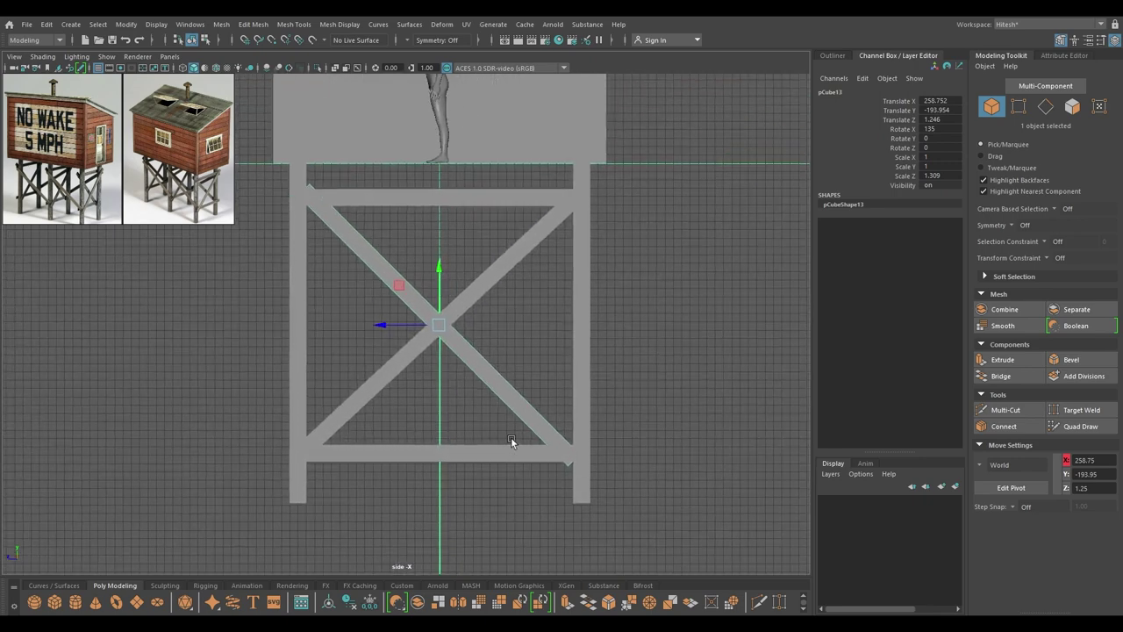
key("e")
left_click_drag(659, 267, 706, 282)
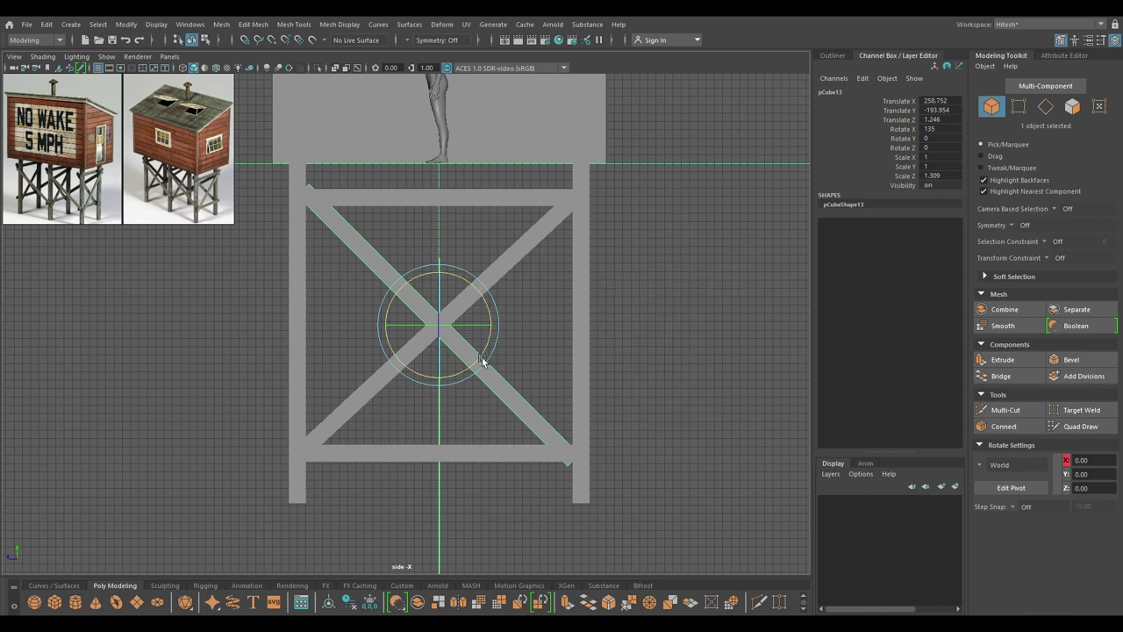
left_click_drag(481, 357, 153, 371)
key("space")
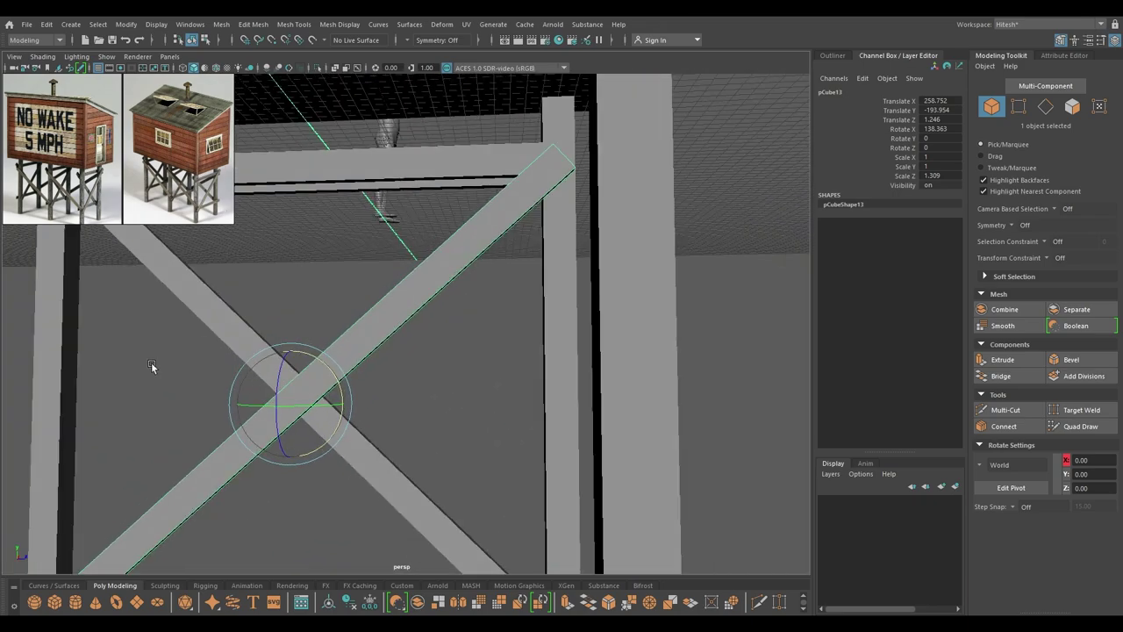
key("w")
left_click_drag(240, 328, 342, 286, "alt")
left_click_drag(395, 340, 391, 340)
left_click_drag(404, 346, 524, 367, "alt")
middle_click_drag(394, 482, 447, 217, "alt")
left_click_drag(448, 214, 386, 315, "alt")
left_click(492, 371)
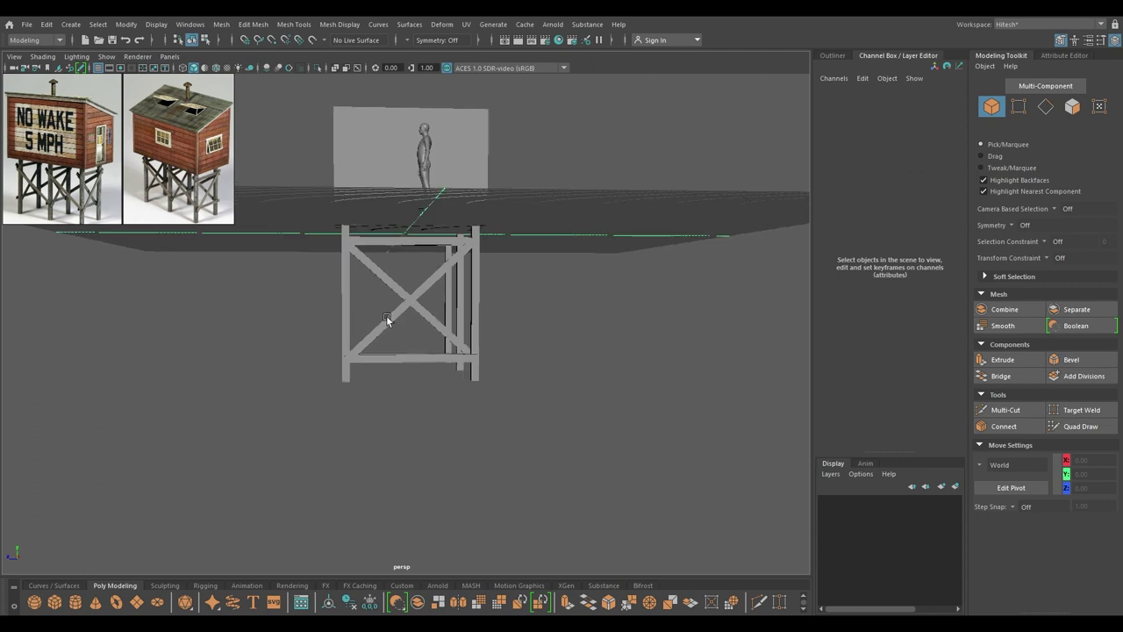
Step: Select the two end posts with their four cross beams and two braces, and group these eight objects
left_click_drag(408, 405, 397, 237)
left_click_drag(406, 300, 548, 240, "alt")
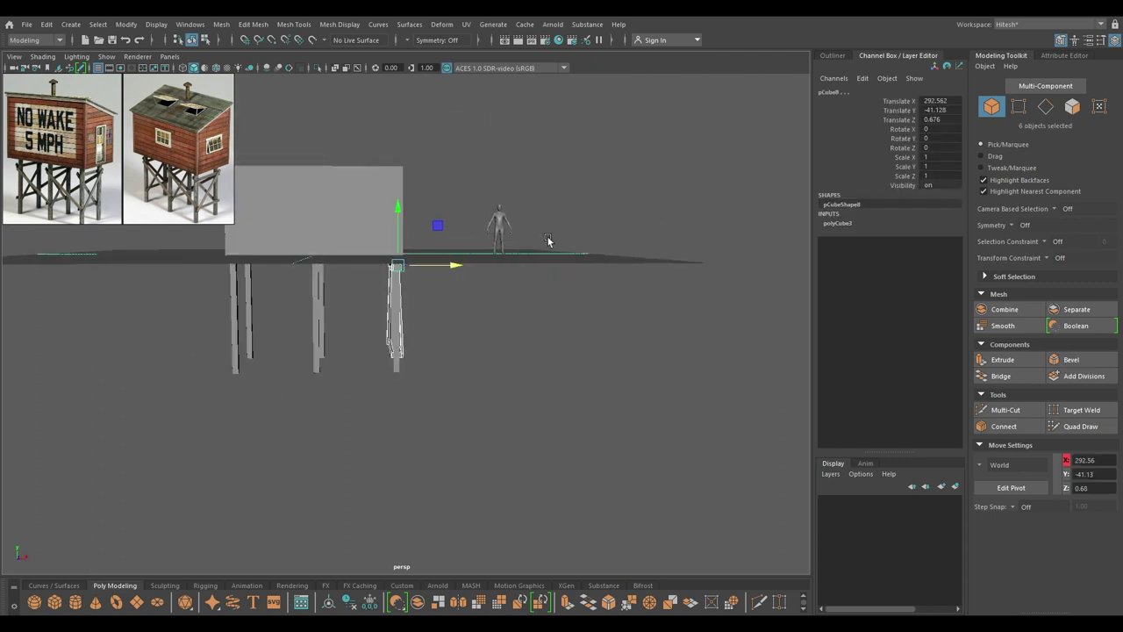
left_click(832, 55)
left_click(493, 393)
left_click_drag(504, 399, 369, 257)
left_click_drag(454, 356, 326, 158, "alt")
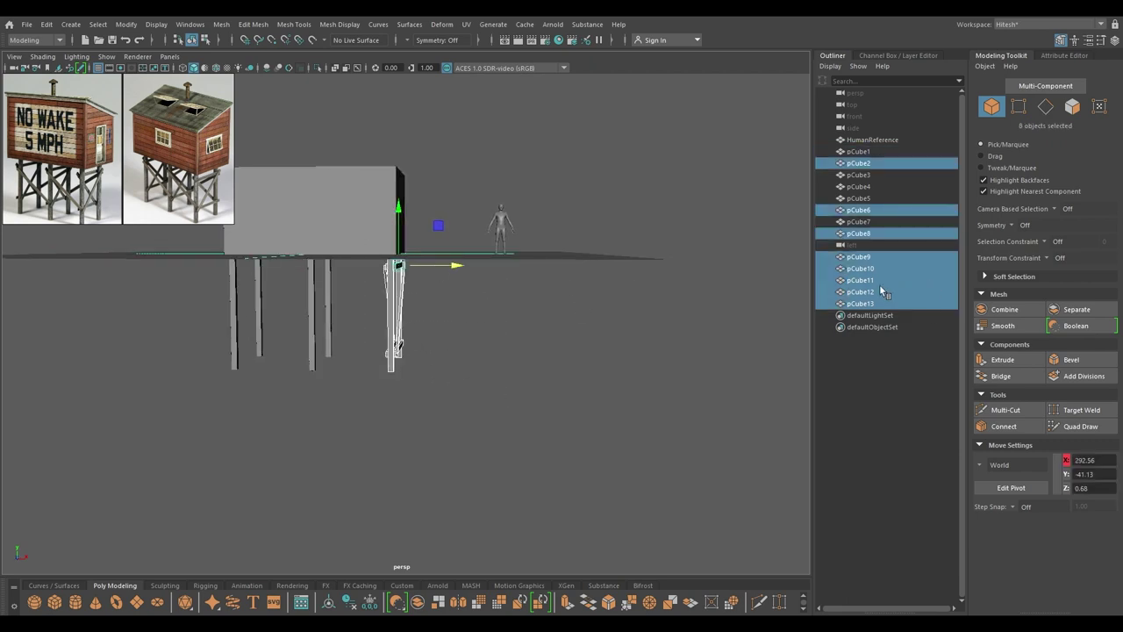
key("ctrl+g")
Step: Rename the new group as support_1
double_click(859, 222)
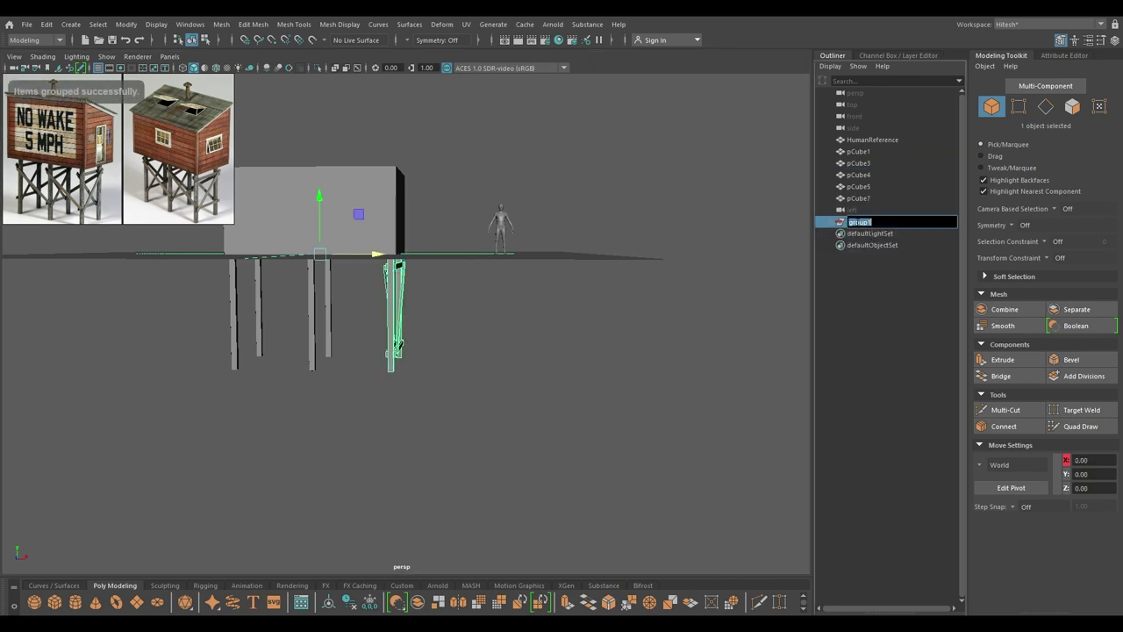
type("support_")
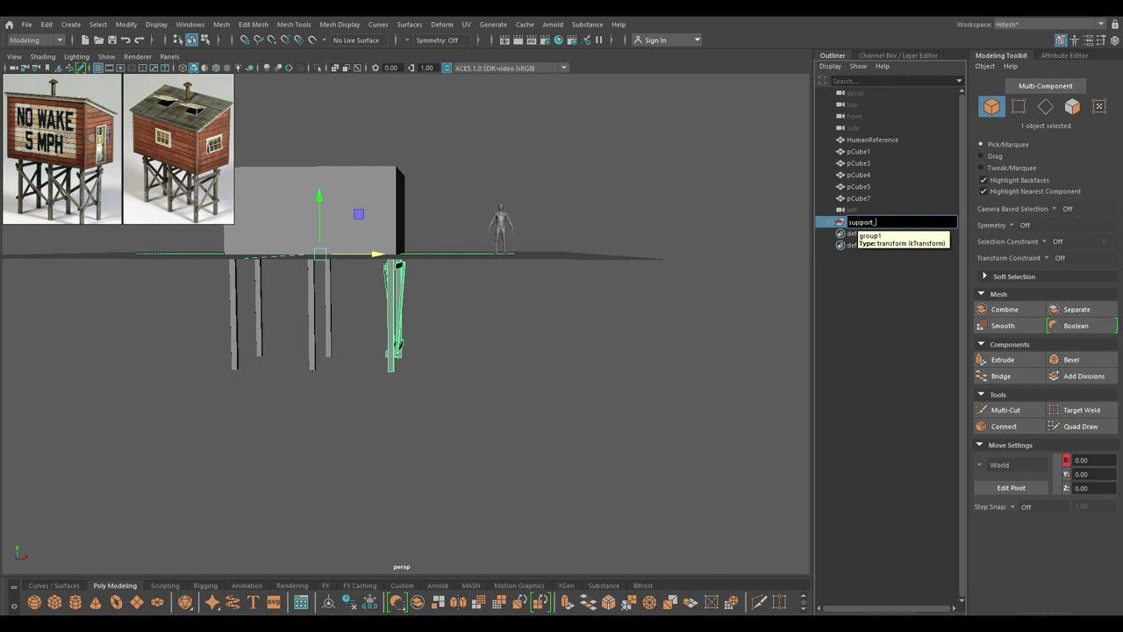
type("1")
key("Return")
Step: Delete the four remaining posts that are not part of the support_1 group
left_click_drag(406, 341, 448, 331, "alt")
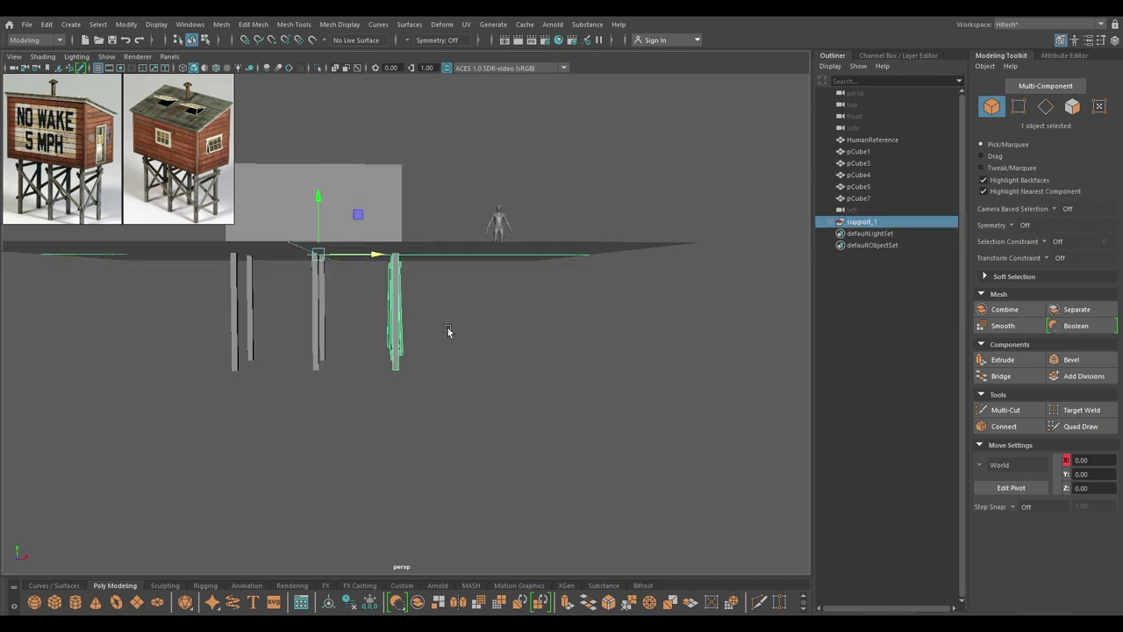
left_click_drag(332, 393, 174, 332)
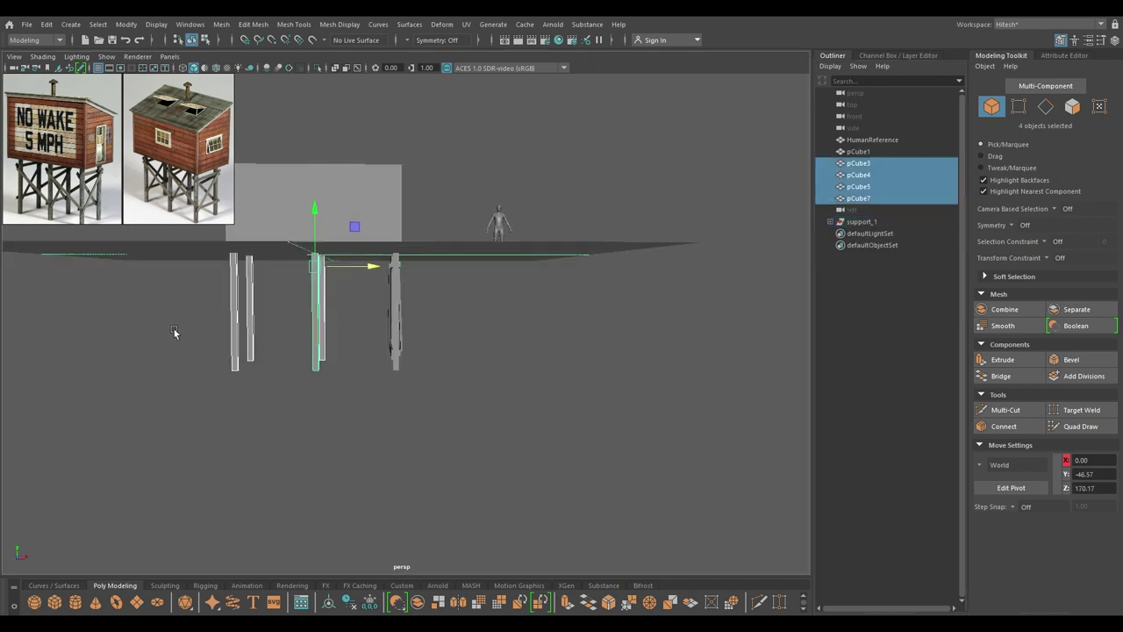
key("Delete")
Step: Center the pivot of the support_1 group in the front view and duplicate the group
key("space")
left_click_drag(321, 296, 326, 341)
scroll(586, 411, "down", 3)
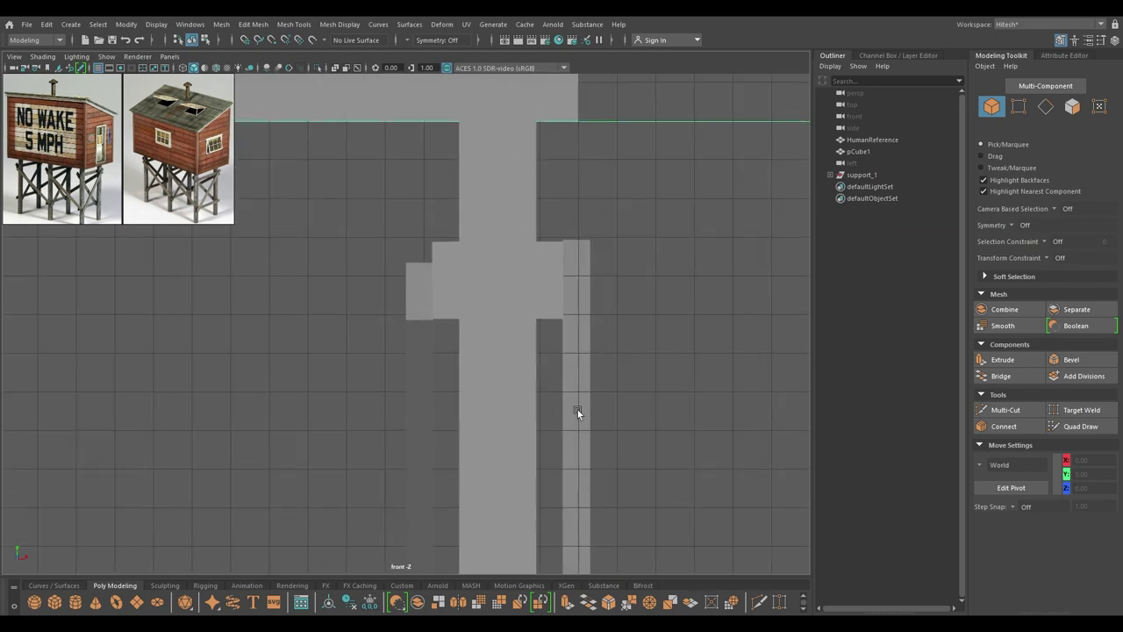
left_click(864, 178)
scroll(527, 378, "down", 5)
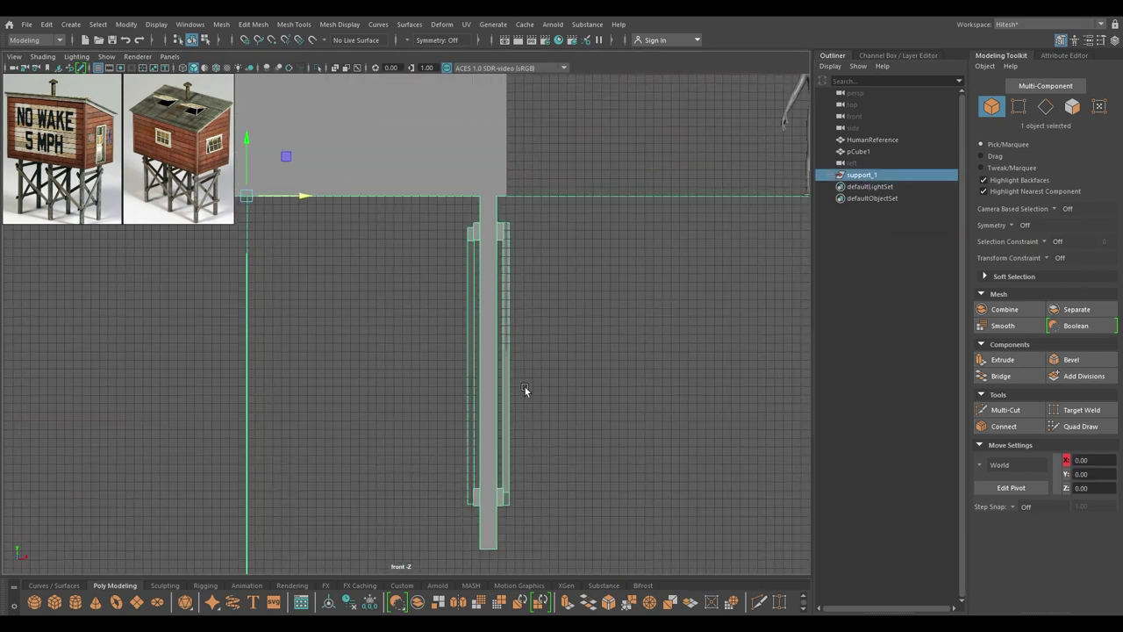
scroll(524, 384, "down", 3)
middle_click_drag(530, 254, 629, 263, "alt")
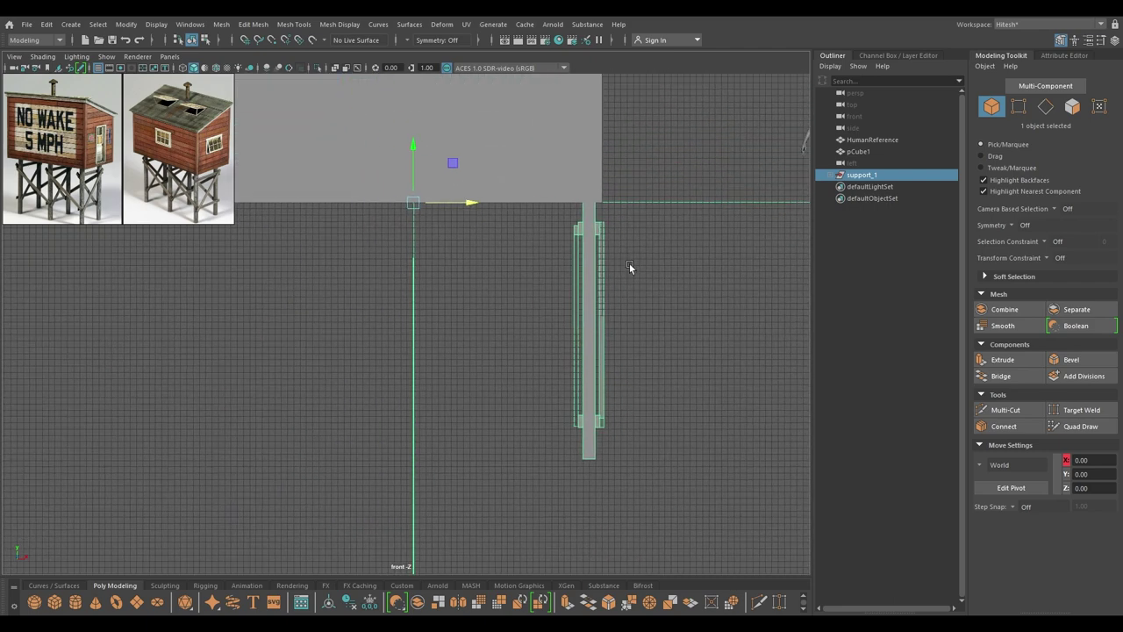
key("space")
left_click(582, 221)
left_click(614, 307)
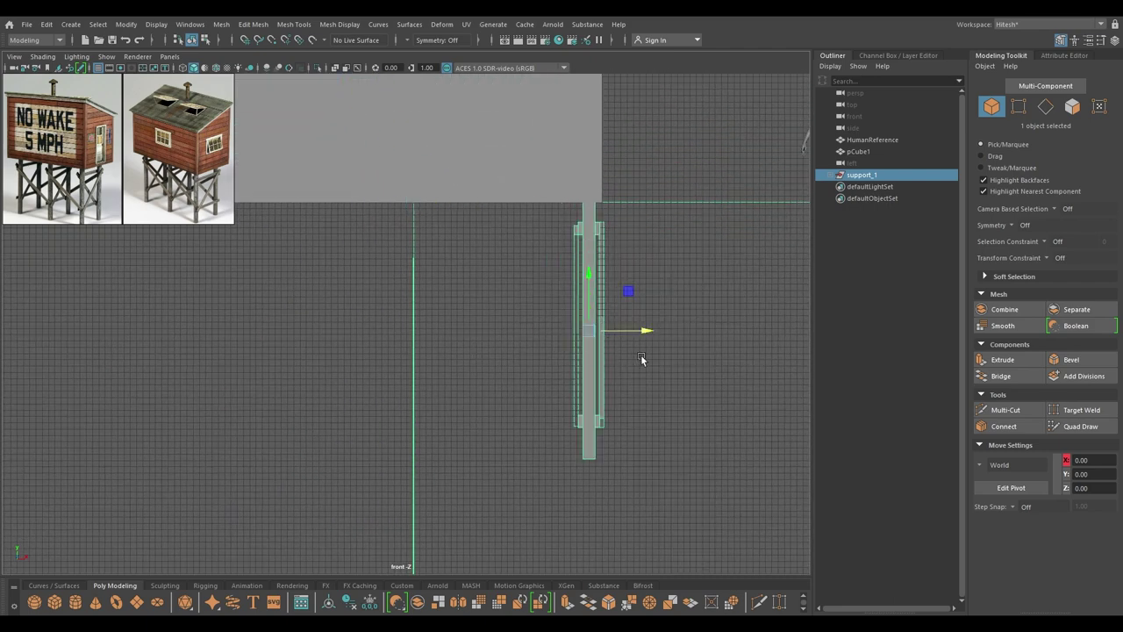
key("ctrl+d")
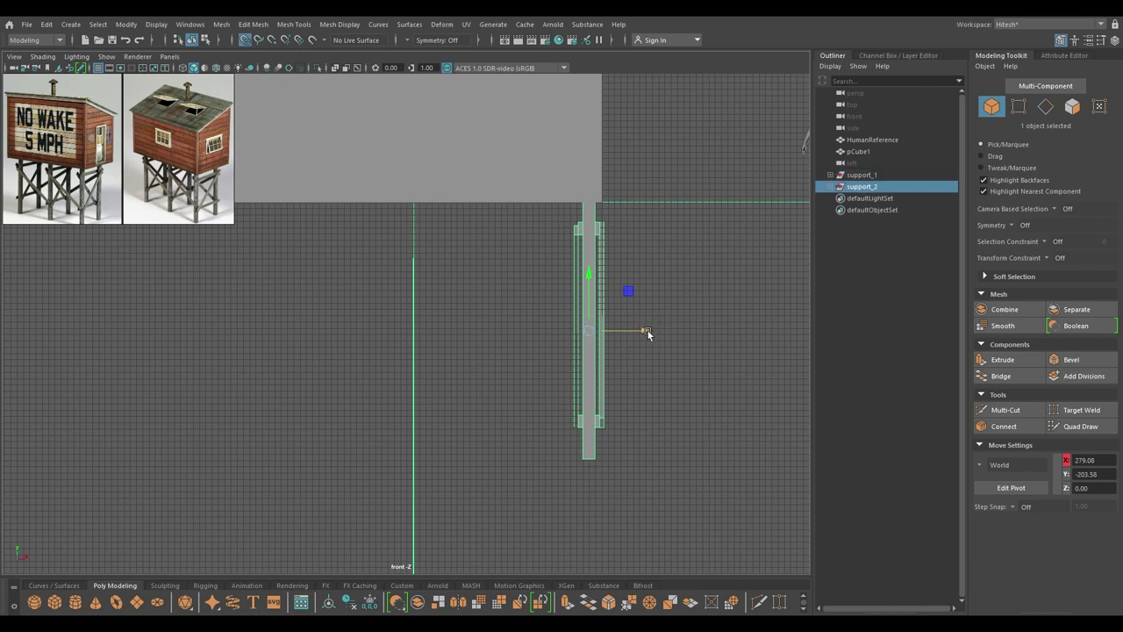
Step: Move the support_2 group to X 0 and duplicate it with the same offset to about X -279
left_click_drag(648, 334, 413, 341)
middle_click_drag(485, 435, 551, 433, "alt")
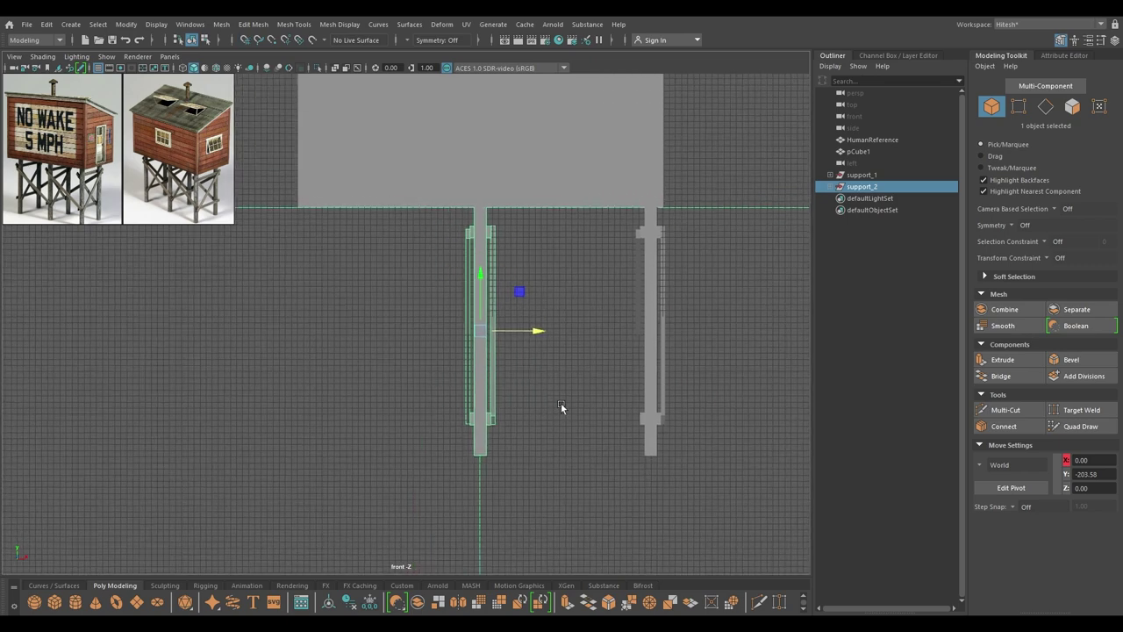
key("shift+d")
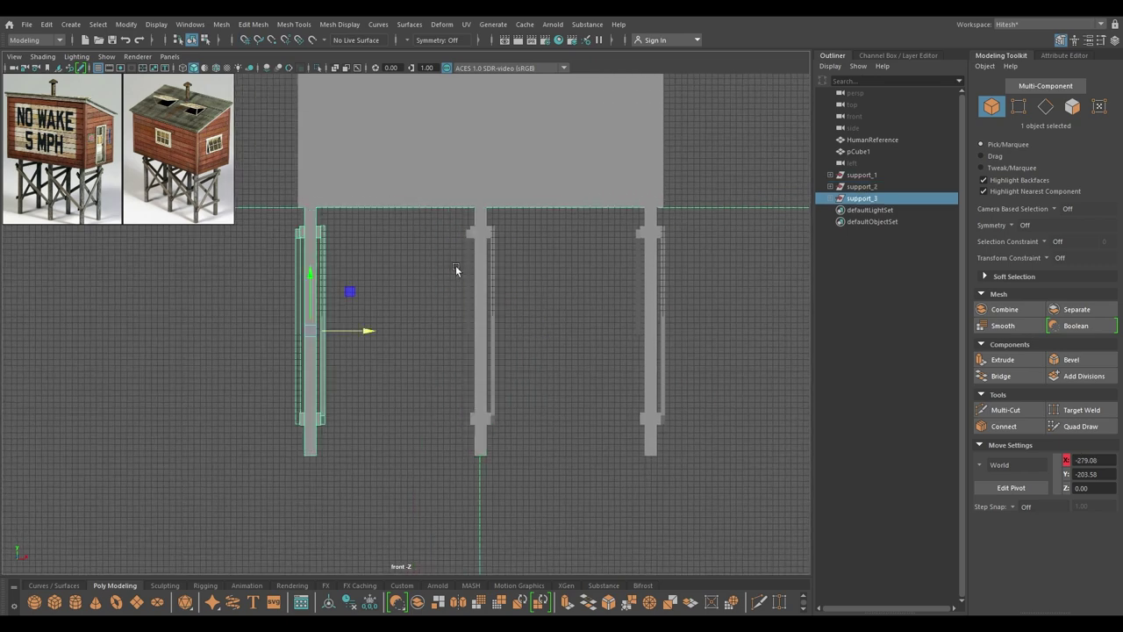
Step: Examine the spacing of the three support frames beneath the shack from several angles in the perspective view
key("space")
left_click_drag(661, 304, 425, 290)
right_click(408, 283)
left_click(449, 261)
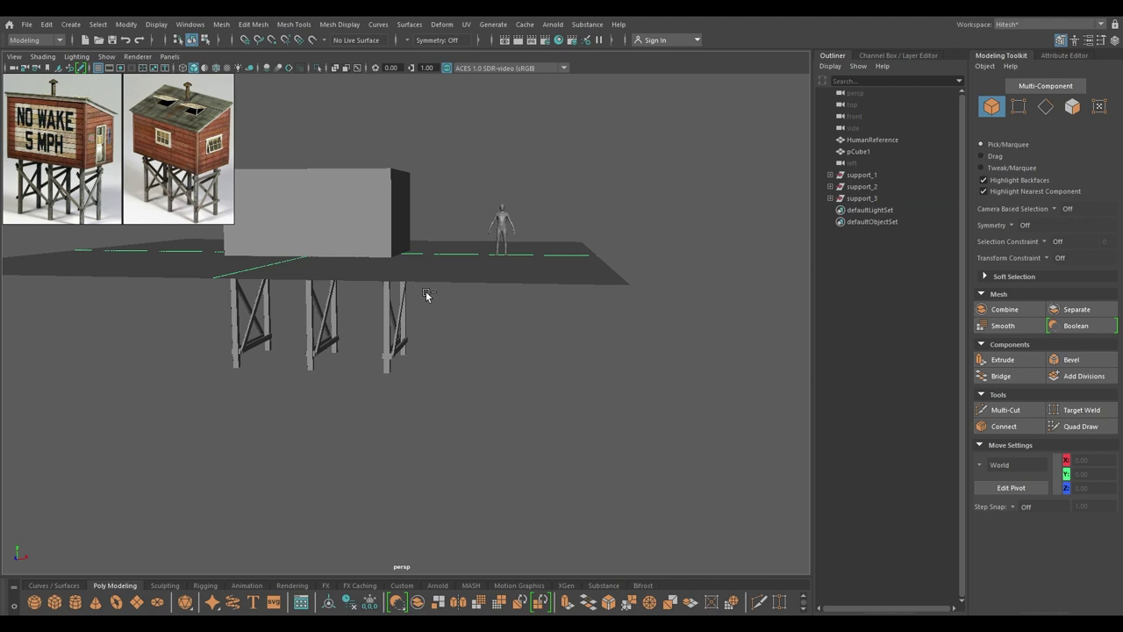
middle_click_drag(425, 290, 506, 318, "alt")
right_click_drag(507, 318, 527, 417, "alt")
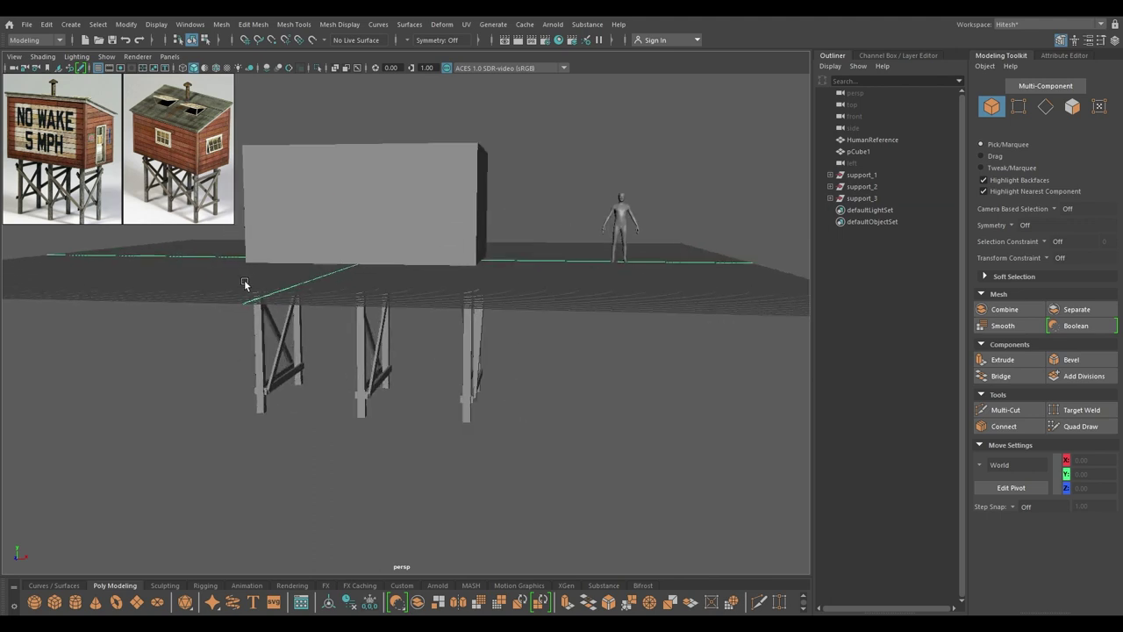
left_click_drag(244, 285, 114, 193, "alt")
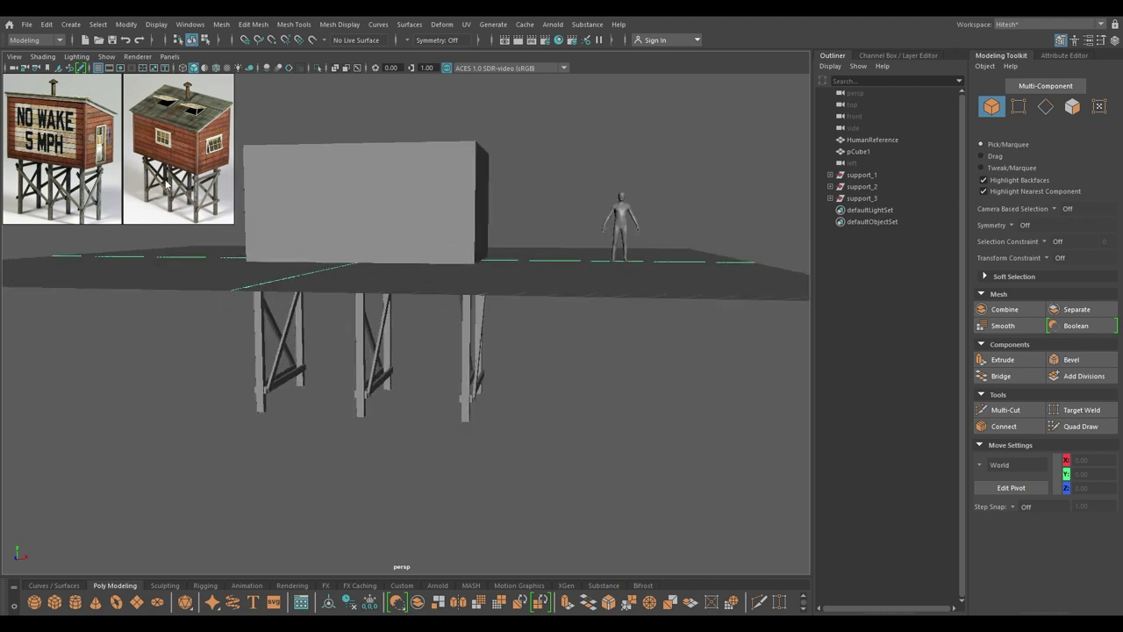
left_click_drag(500, 318, 427, 253, "alt")
left_click(465, 254)
middle_click_drag(565, 314, 568, 167, "alt")
right_click_drag(569, 167, 623, 290, "alt")
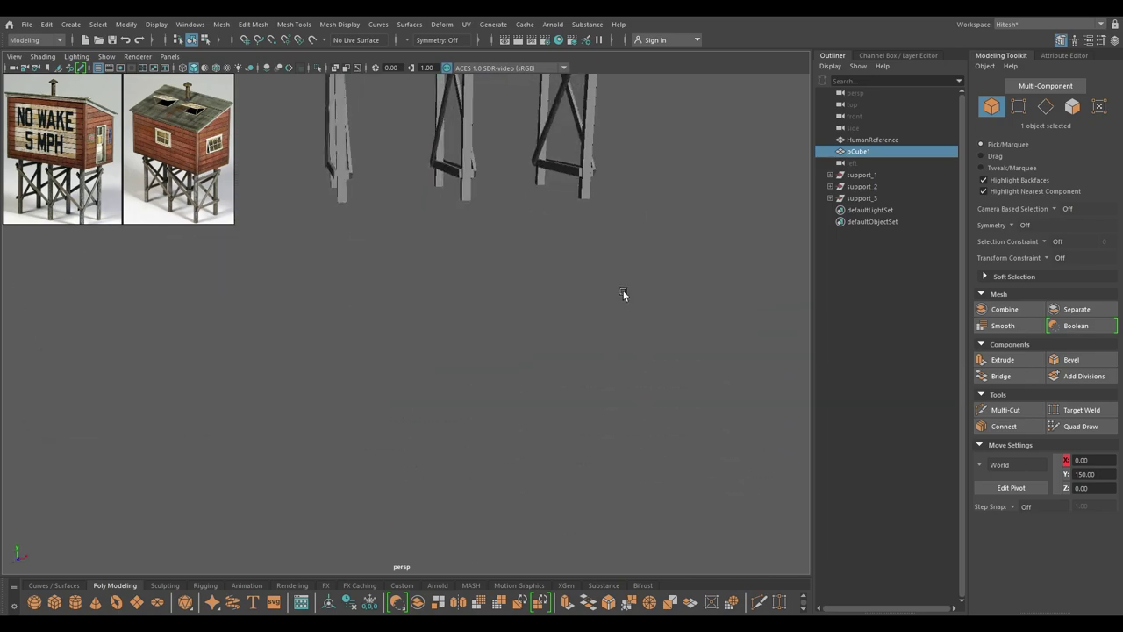
middle_click_drag(623, 290, 609, 415, "alt")
left_click(388, 339)
left_click_drag(388, 339, 485, 328, "alt")
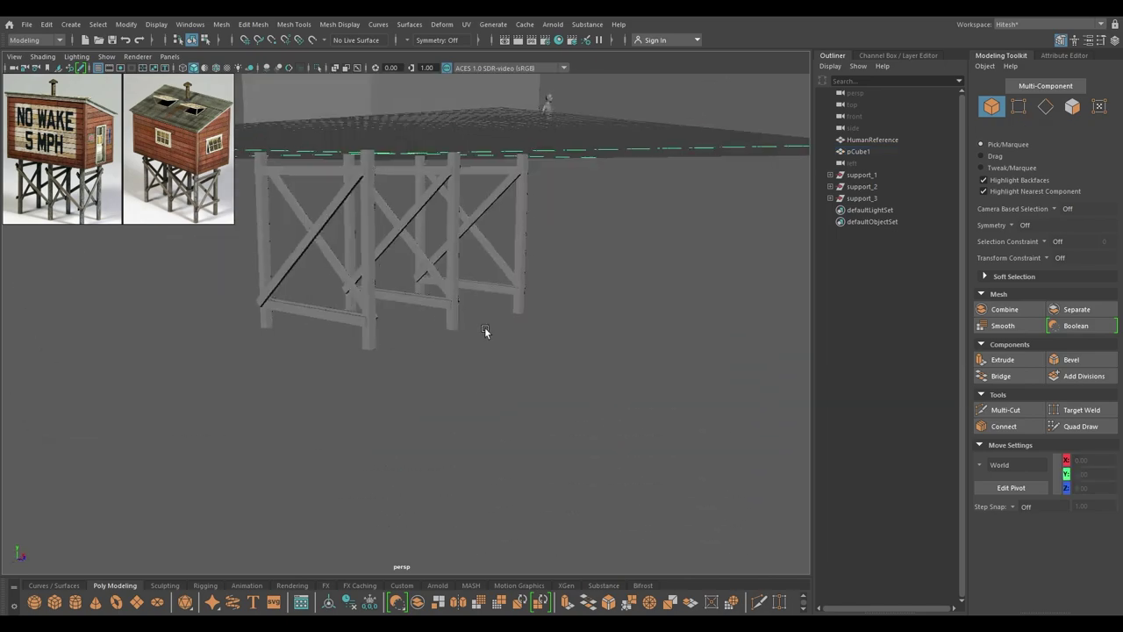
Step: Select the outer diagonal brace of support_3 and move it out of the group to the top level of the scene
left_click(341, 213)
left_click_drag(346, 243, 345, 313, "alt")
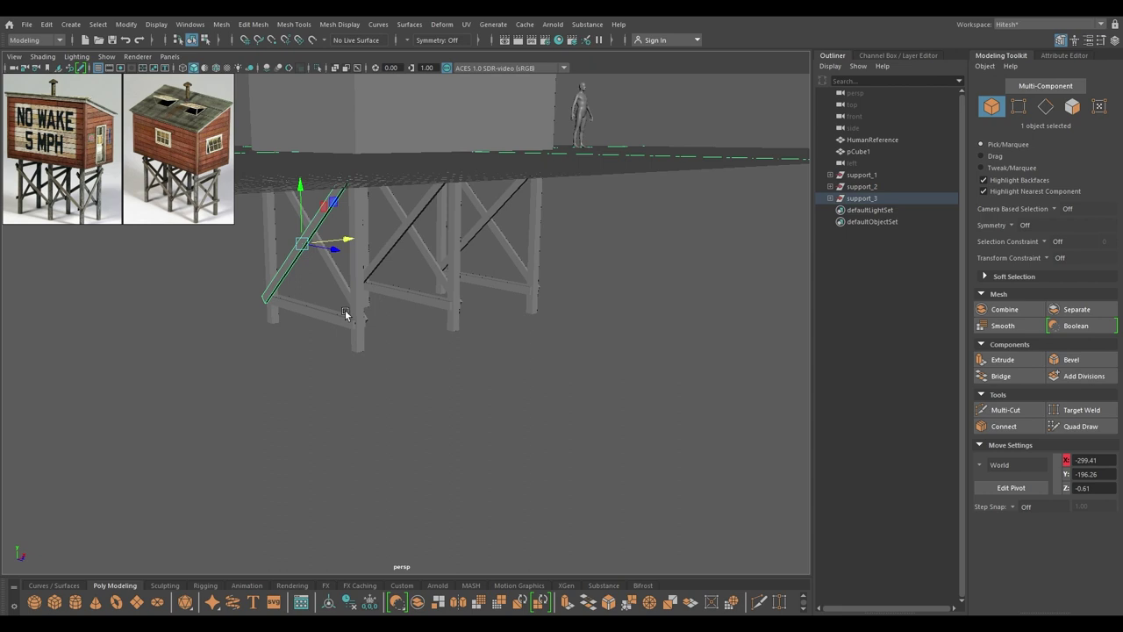
key("d")
key("e")
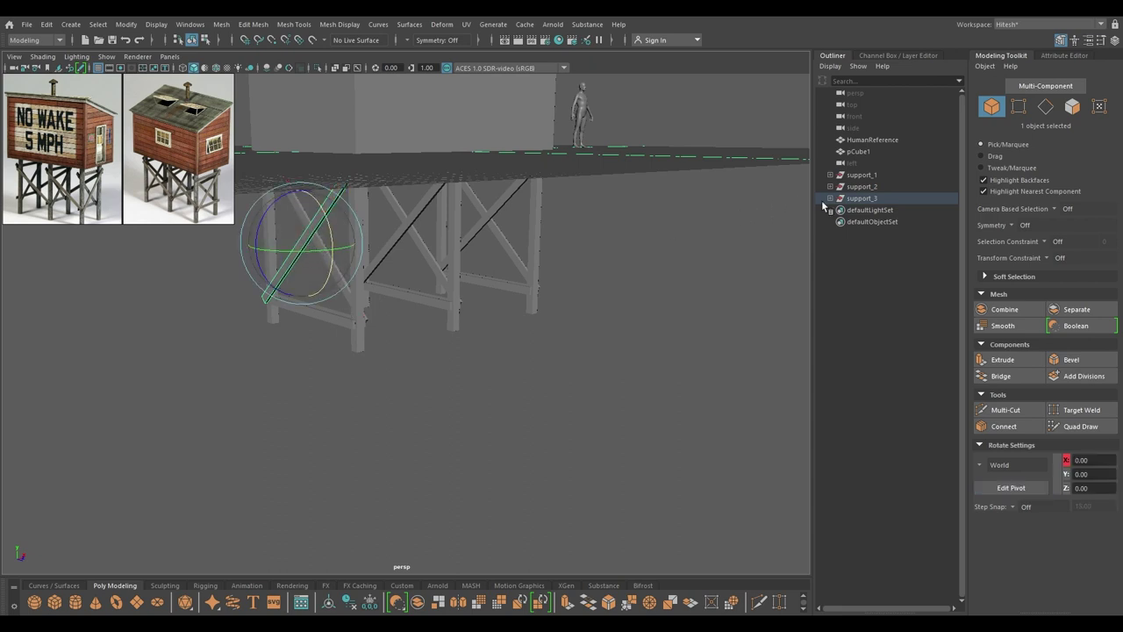
left_click(829, 199)
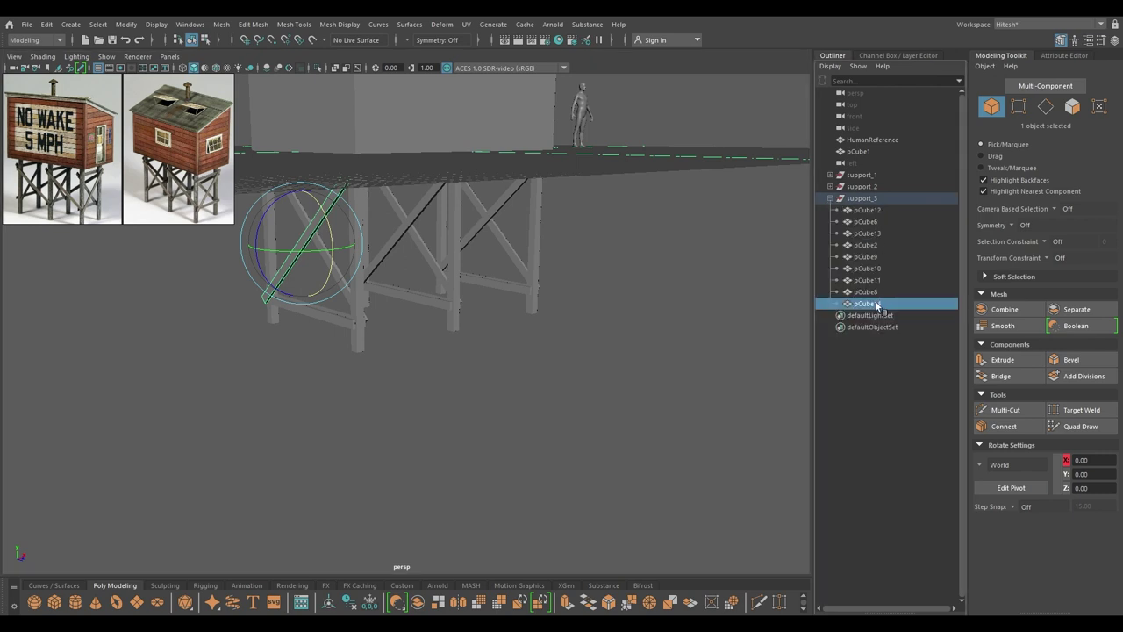
left_click_drag(878, 306, 865, 174)
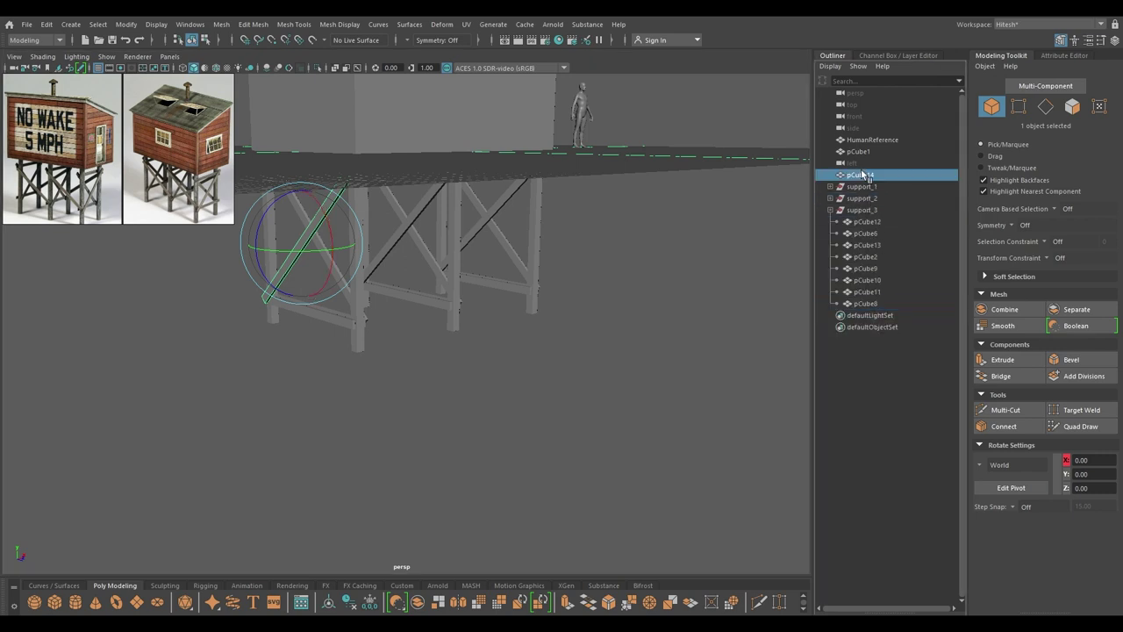
left_click(831, 211)
Step: Rotate the loose brace to face the front and place it between support_3 and support_2 at about X -125, Z 370
left_click_drag(201, 323, 429, 333, "alt")
key("w")
key("space")
scroll(430, 331, "down", 2)
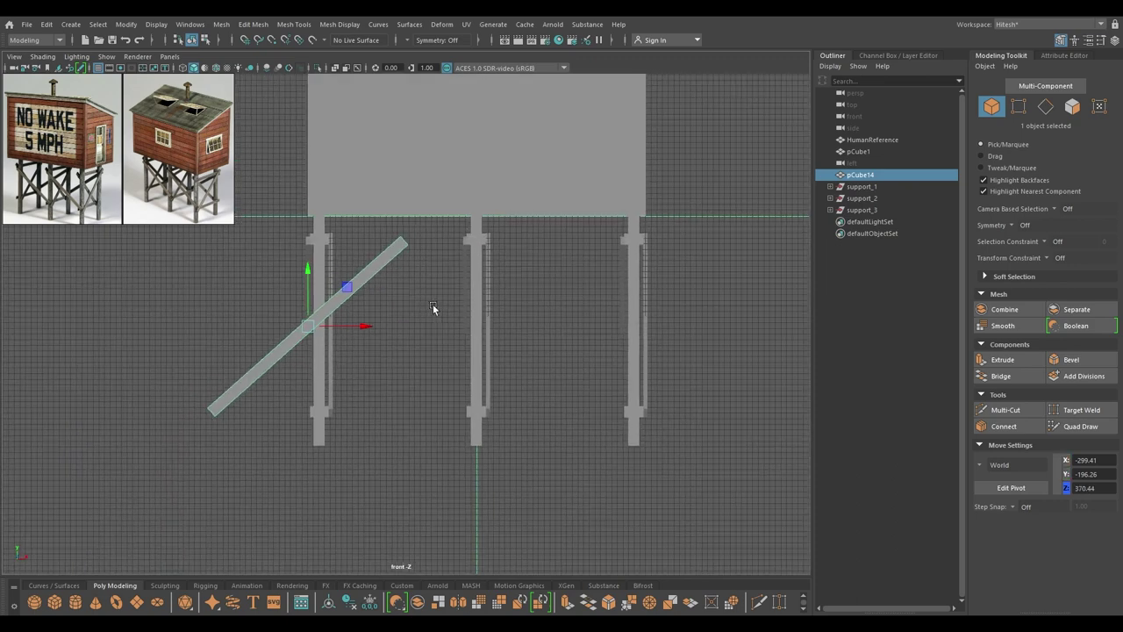
middle_click_drag(432, 304, 440, 285, "alt")
scroll(430, 288, "up", 3)
left_click_drag(296, 308, 418, 276)
key("w")
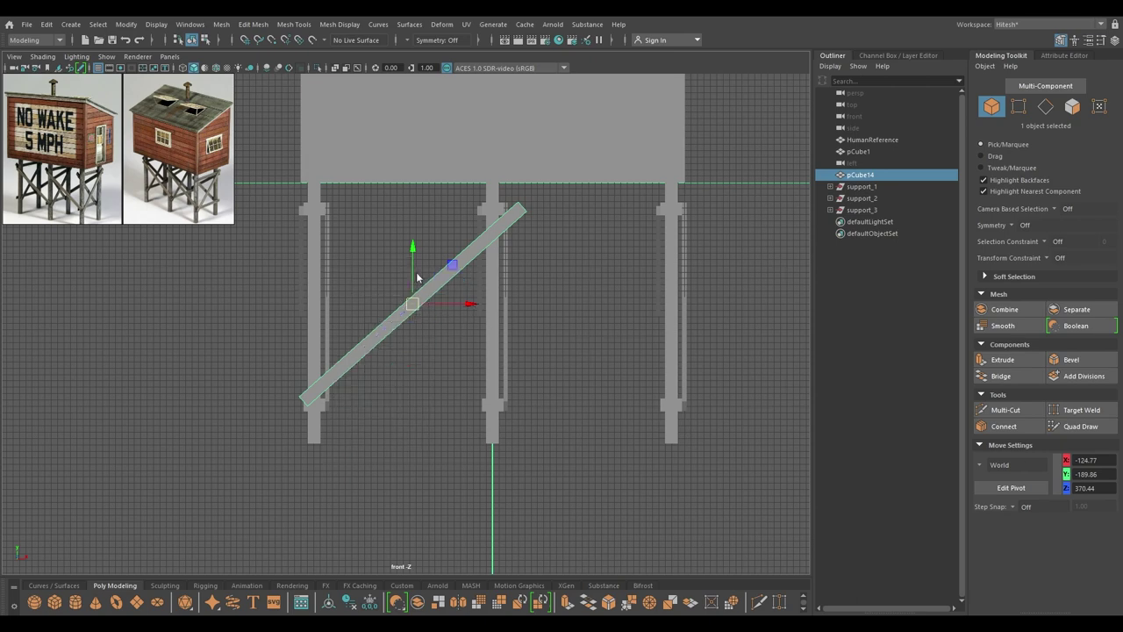
Step: Shorten the loose brace along its length and adjust its angle to fit between the two front posts
key("r")
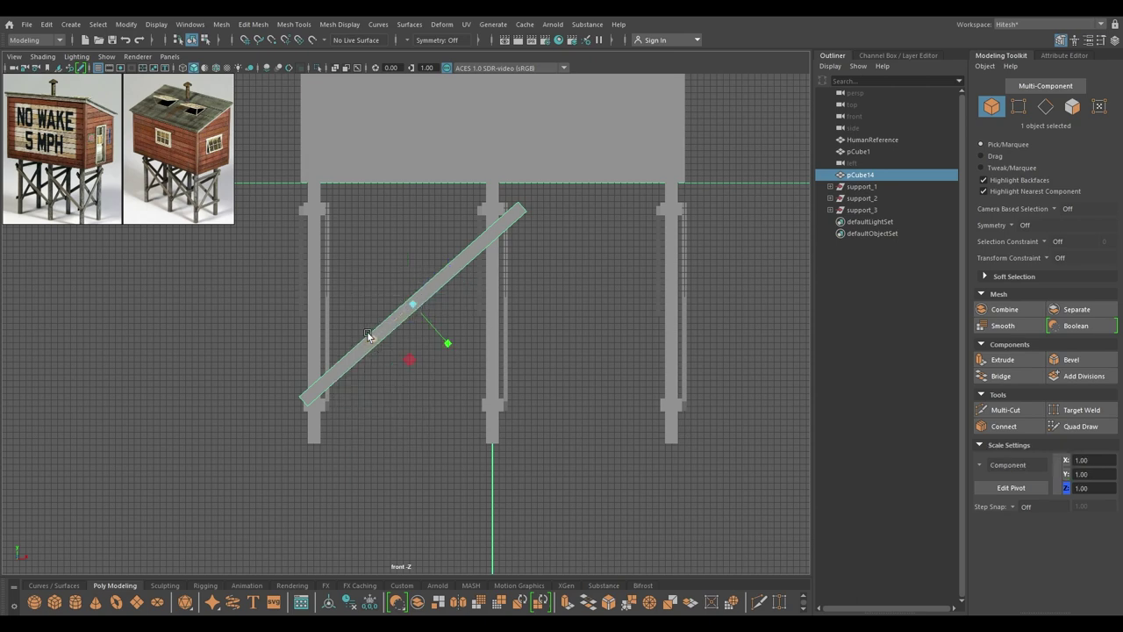
left_click_drag(371, 336, 397, 299)
key("e")
key("r")
key("w")
key("e")
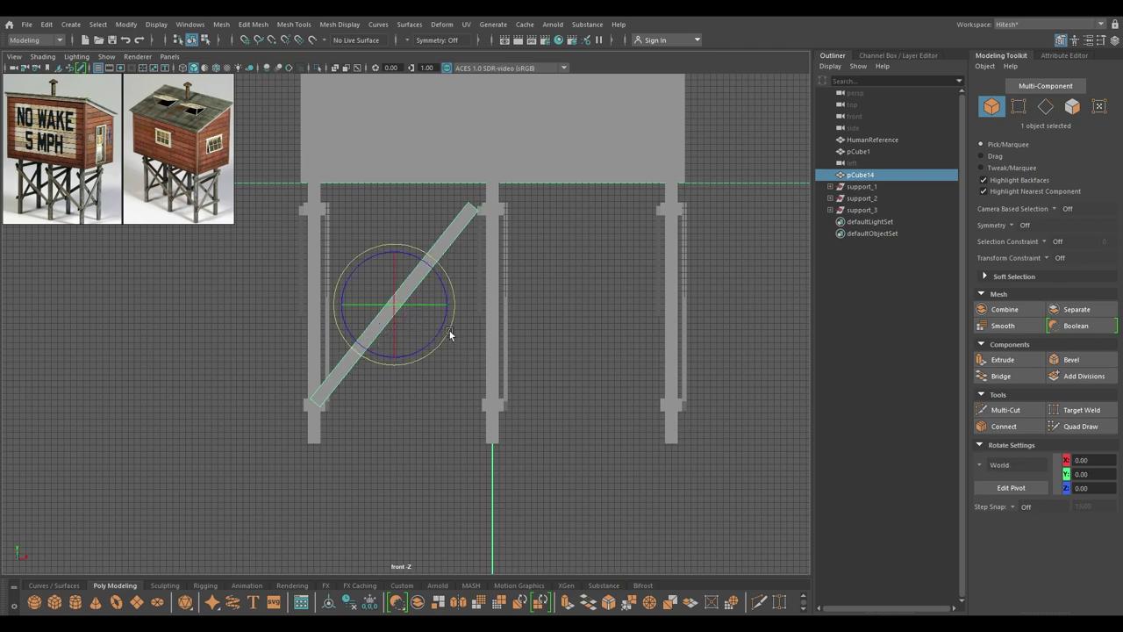
left_click_drag(449, 334, 448, 338)
key("w")
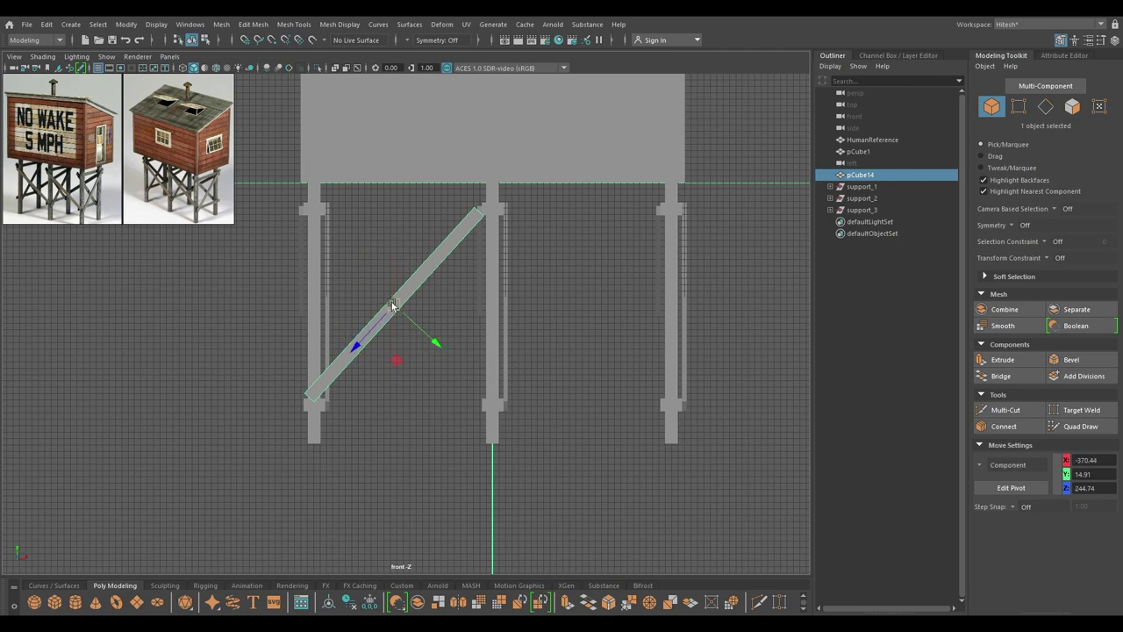
Step: Fine-tune the brace's position and length so it spans from support_3's lower beam to support_2's upper beam
left_click_drag(396, 311, 401, 320)
key("r")
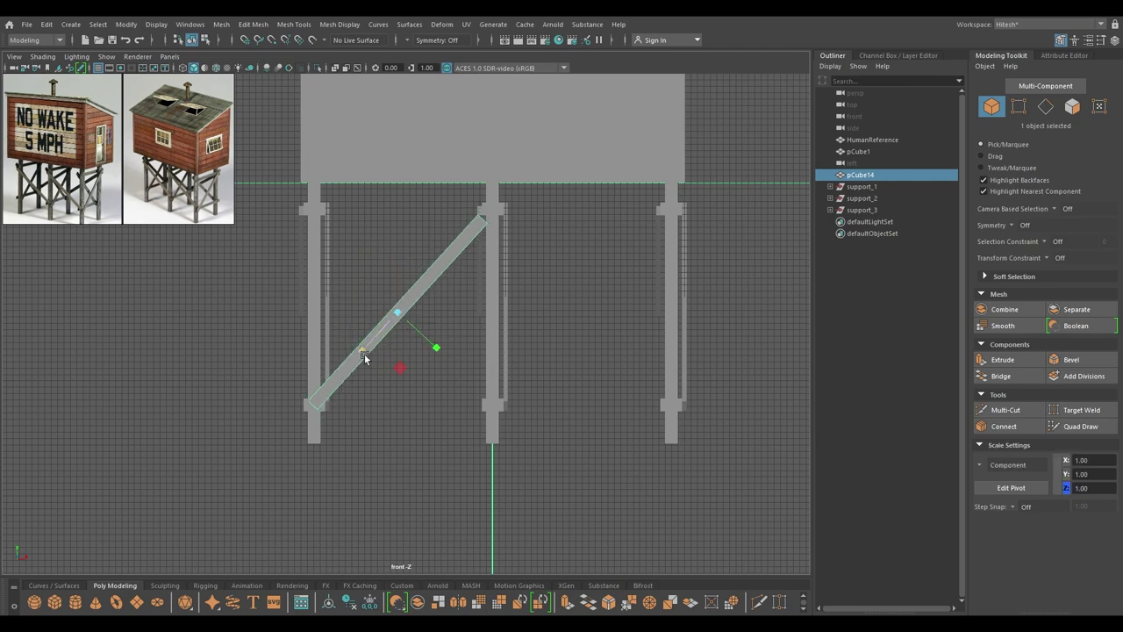
left_click_drag(362, 352, 357, 356)
key("w")
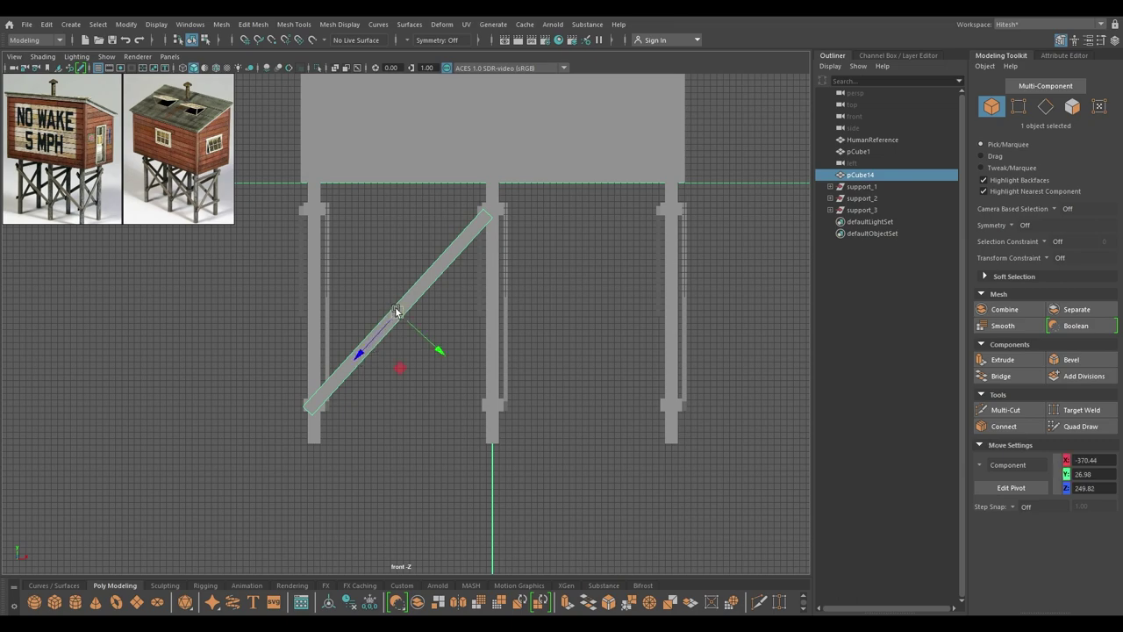
left_click_drag(396, 311, 391, 240)
Step: Move the brace in the left view until it rests against the outer face of the posts
key("space")
left_click_drag(413, 357, 347, 338, "alt")
key("space")
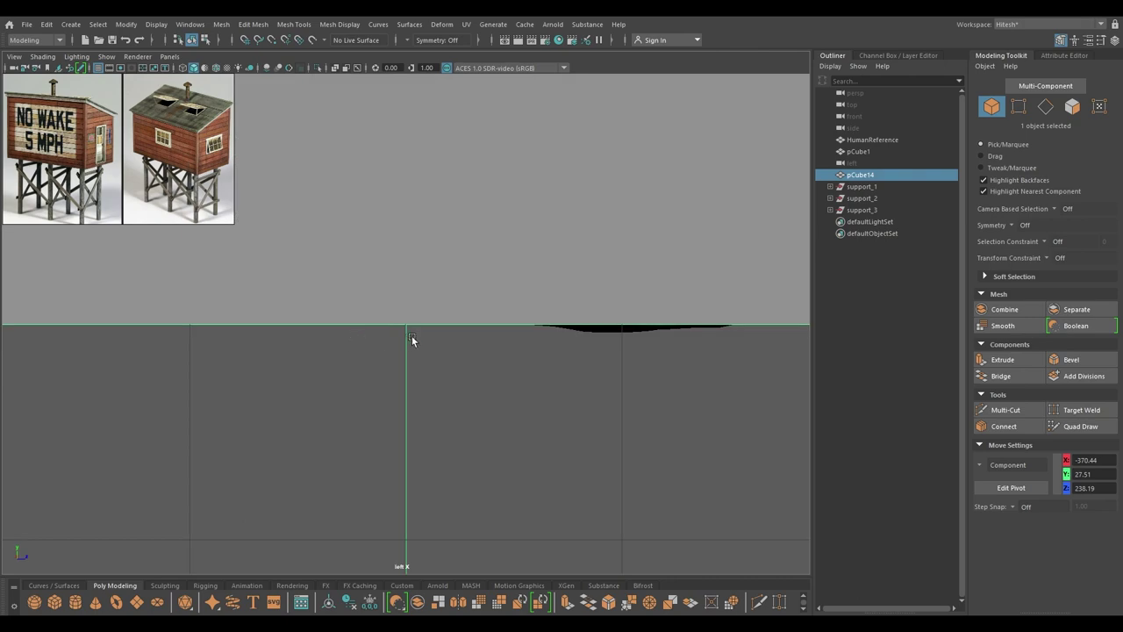
scroll(447, 354, "down", 3)
middle_click_drag(462, 261, 633, 253, "alt")
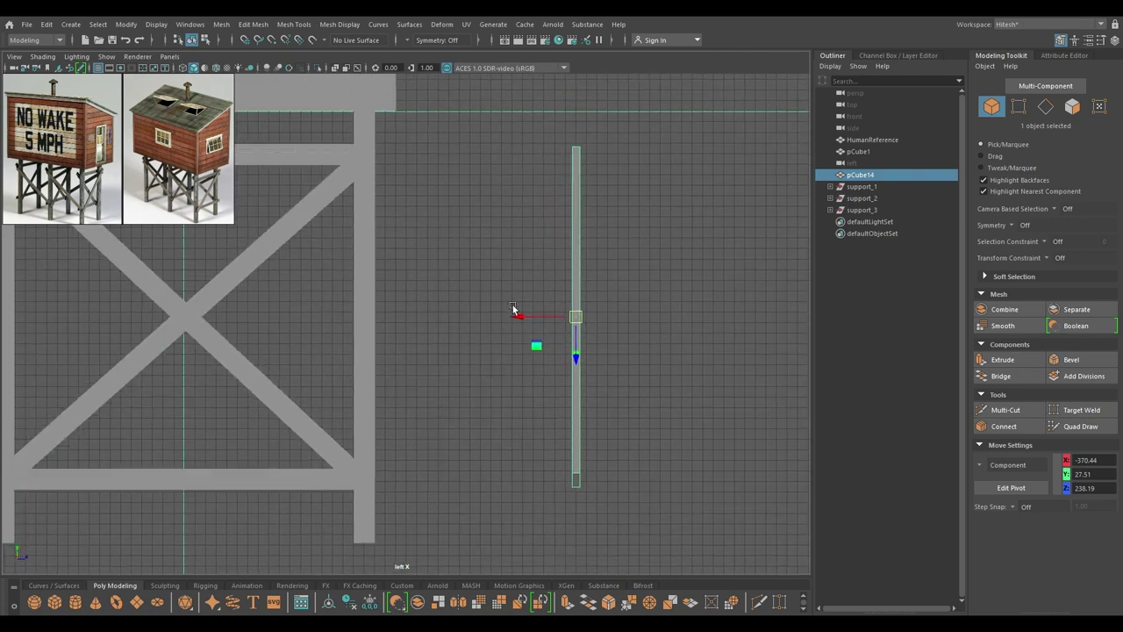
left_click_drag(511, 317, 314, 317)
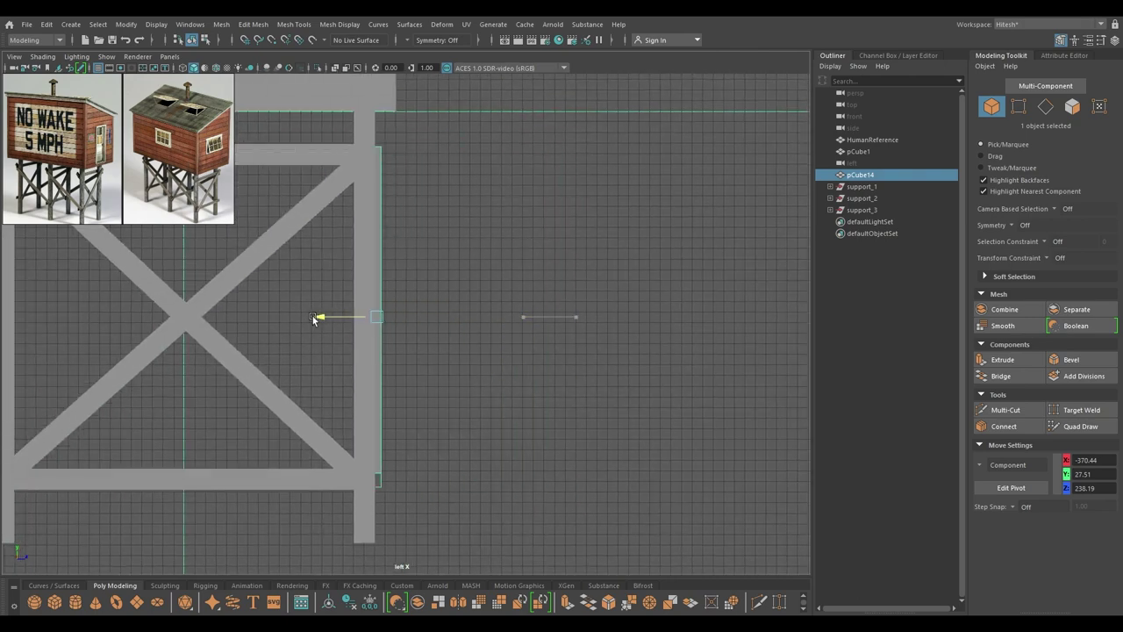
scroll(316, 311, "up", 2)
scroll(317, 311, "up", 10)
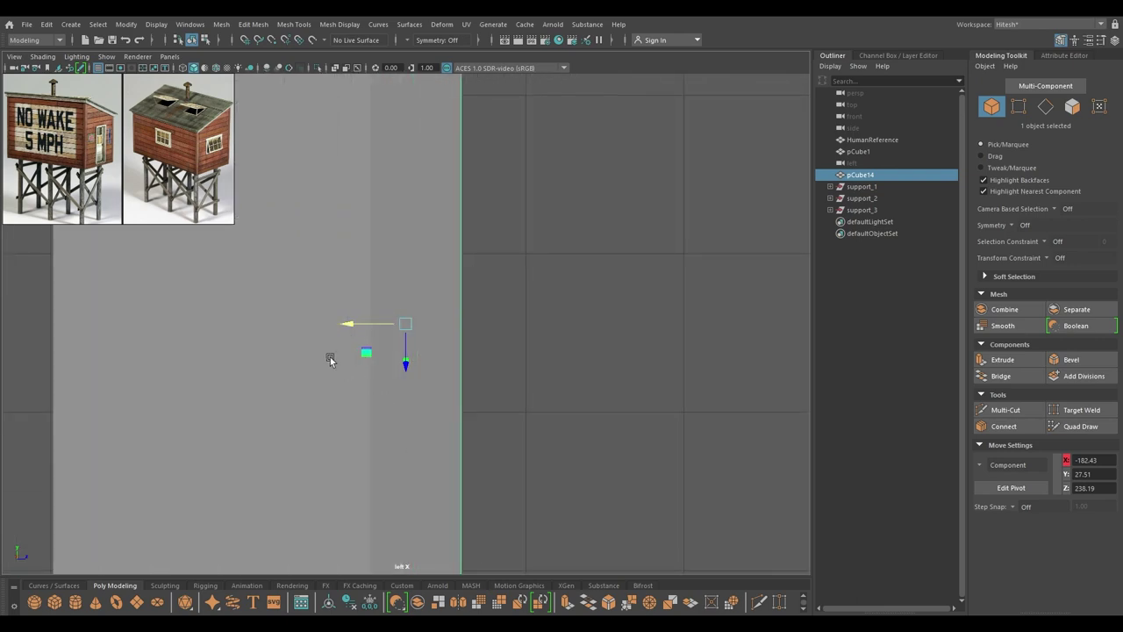
mouse_move(348, 321)
left_mouse_down()
mouse_move(377, 325)
mouse_move(341, 353)
mouse_move(343, 321)
left_mouse_up()
Step: Examine the brace's fit against the front posts in the perspective view
key("space")
key("space")
left_click(340, 363)
left_click_drag(386, 383, 389, 428, "alt")
left_click(363, 265)
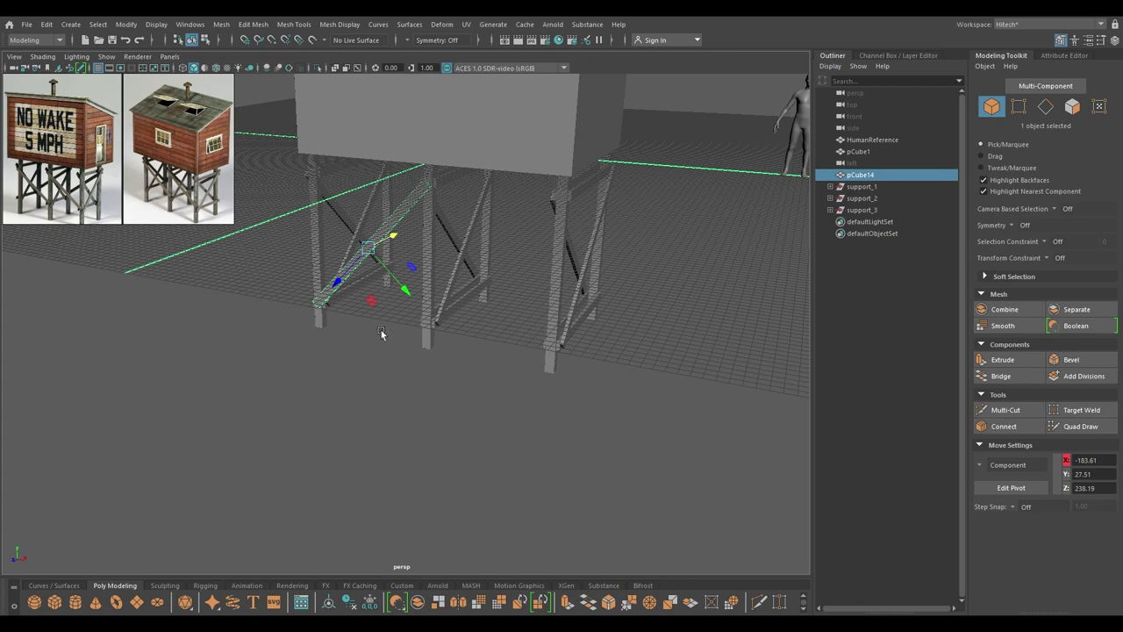
left_click_drag(373, 325, 394, 291, "alt")
key("w")
left_click_drag(385, 253, 322, 263)
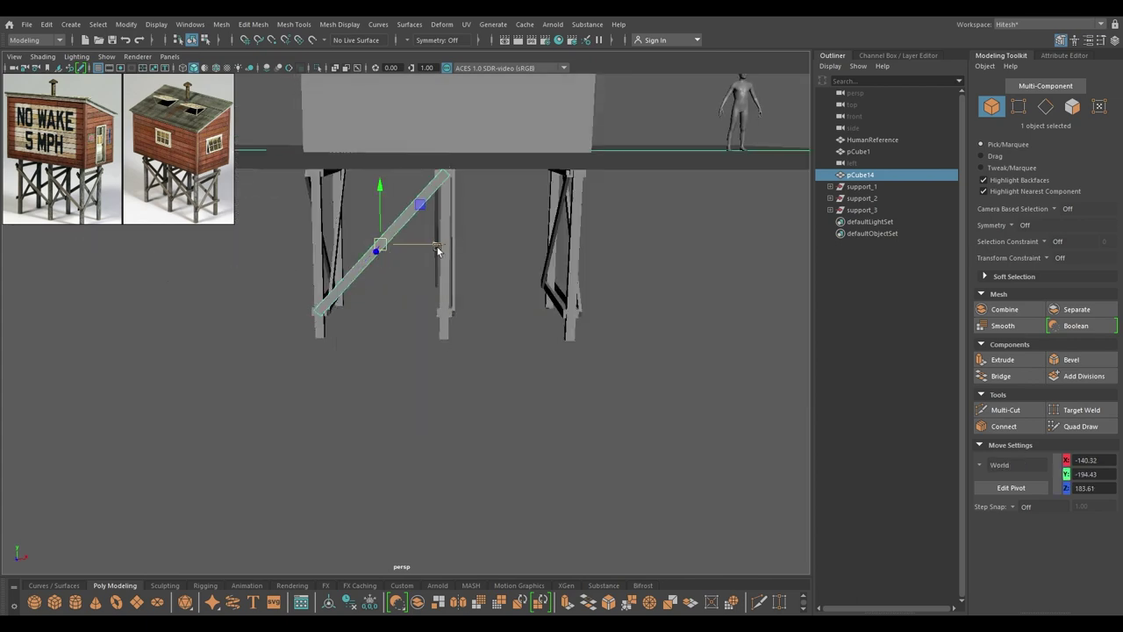
Step: Try to place a duplicate of the front brace between support_2 and support_1, and undo the move
left_click_drag(438, 251, 552, 256)
key("ctrl+d")
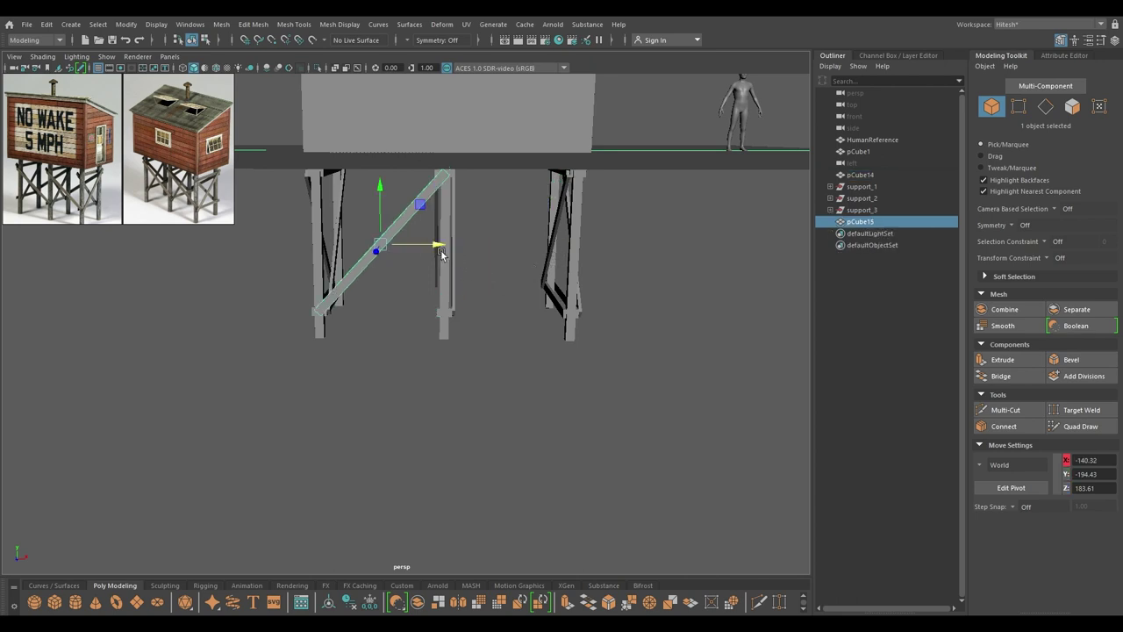
left_click_drag(441, 254, 572, 253)
key("e")
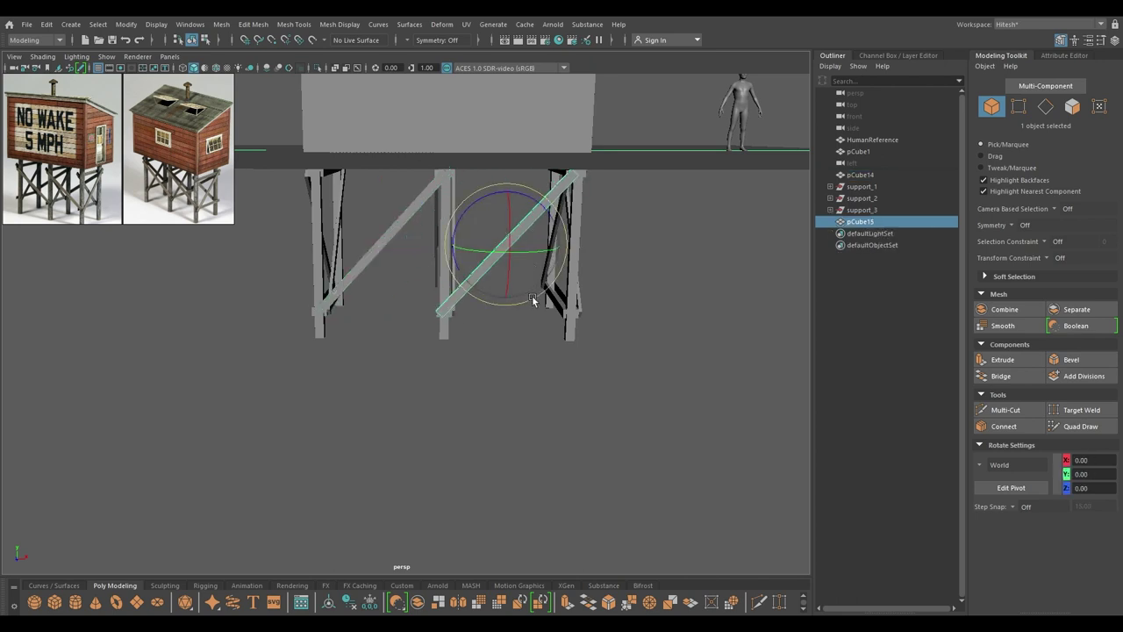
key("ctrl+z")
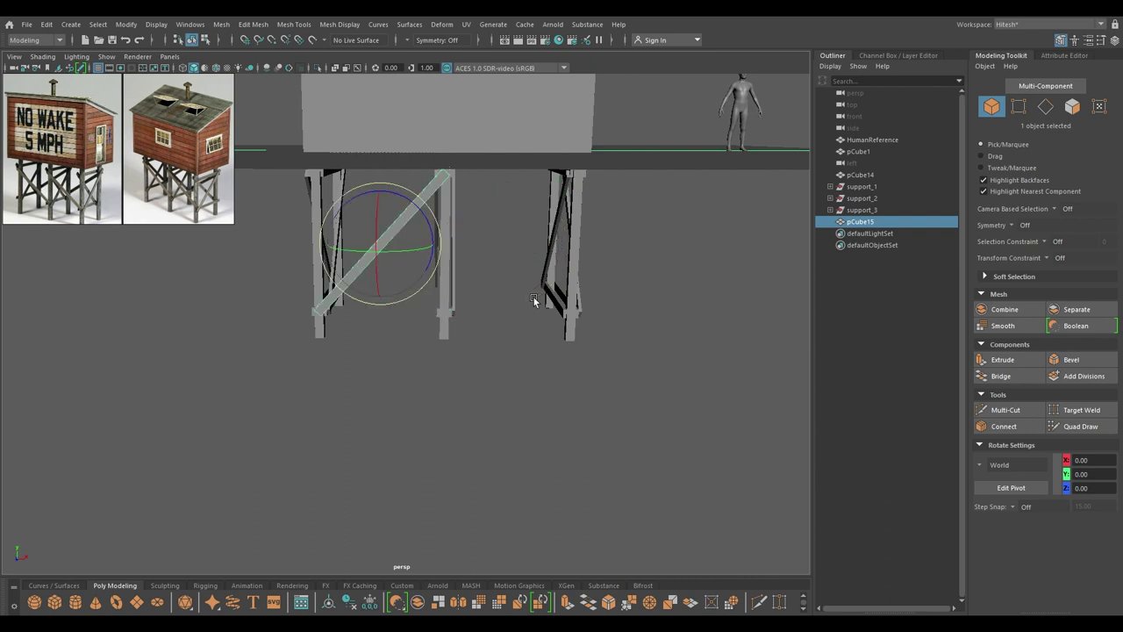
key("w")
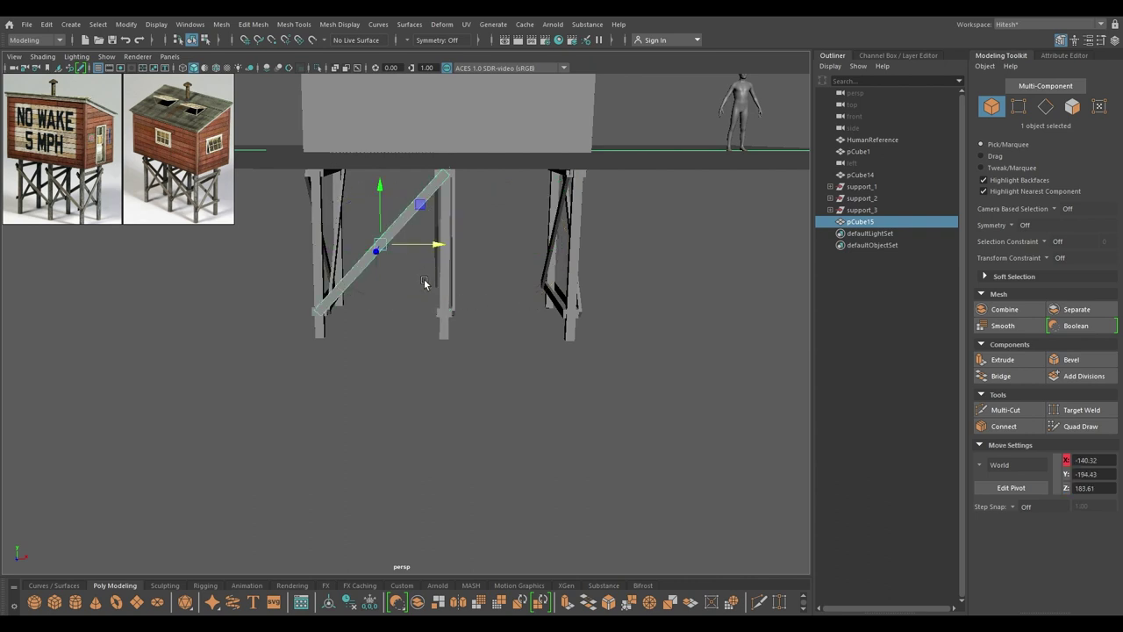
Step: Try to move the duplicated brace between support_2 and support_1 and rotate it to slope the opposite way
left_click_drag(440, 250, 564, 267)
right_click_drag(498, 252, 531, 285)
key("e")
left_click_drag(533, 300, 484, 316)
key("w")
key("e")
Step: Try to straighten the duplicated brace against the posts in the side view, and delete the copy
key("space")
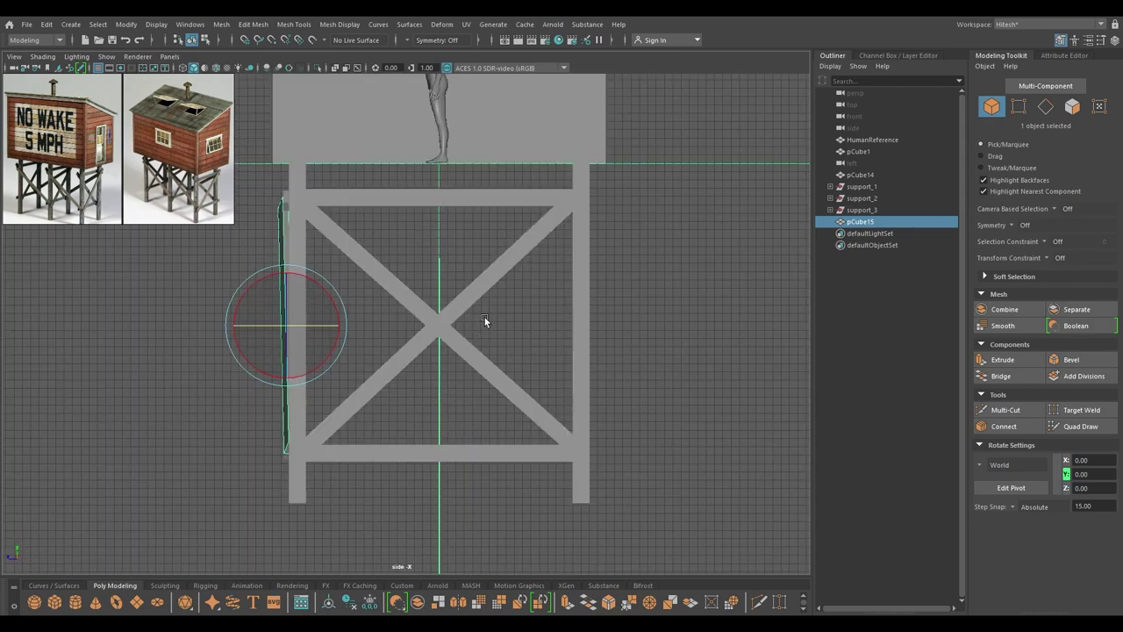
middle_click_drag(420, 321, 528, 317, "alt")
scroll(493, 369, "up", 2)
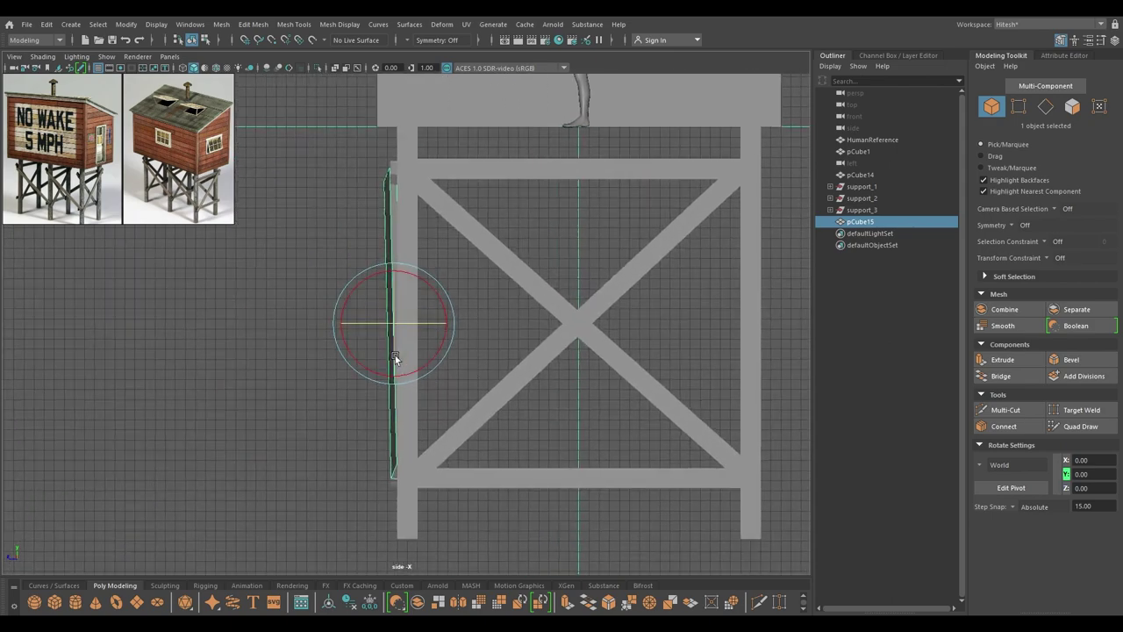
left_click_drag(414, 323, 431, 306)
key("w")
key("space")
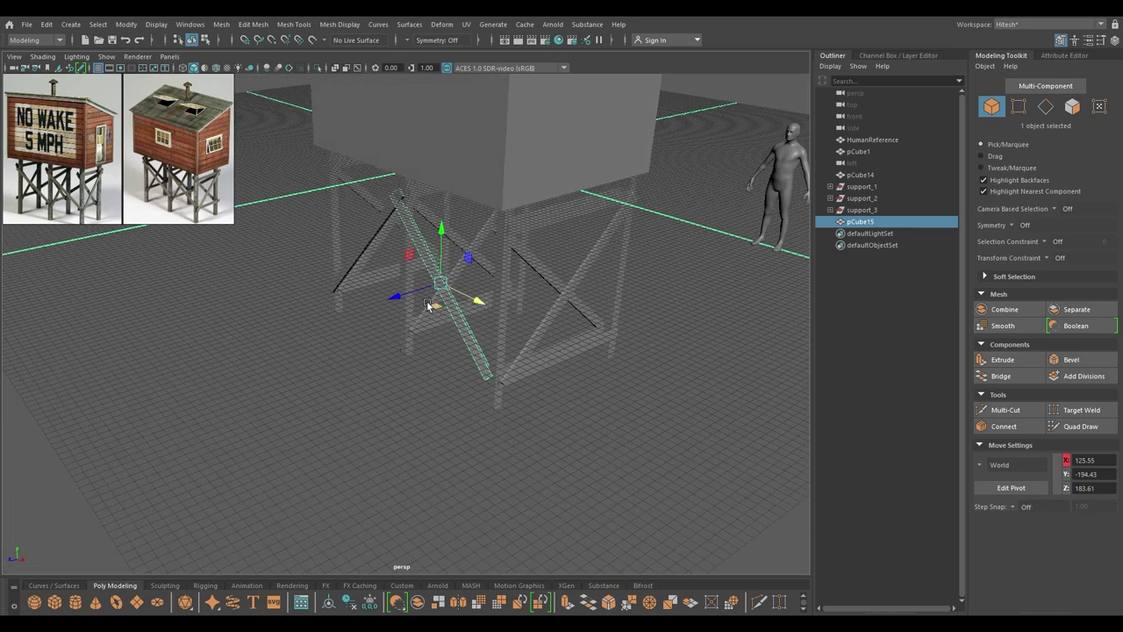
key("Delete")
Step: Duplicate the original front brace, move the copy between support_2 and support_1 at about X 107, and rotate it to slope the opposite way
left_click(372, 239)
left_click_drag(372, 238, 381, 260, "alt")
key("space")
right_click_drag(381, 261, 406, 285, "alt")
key("space")
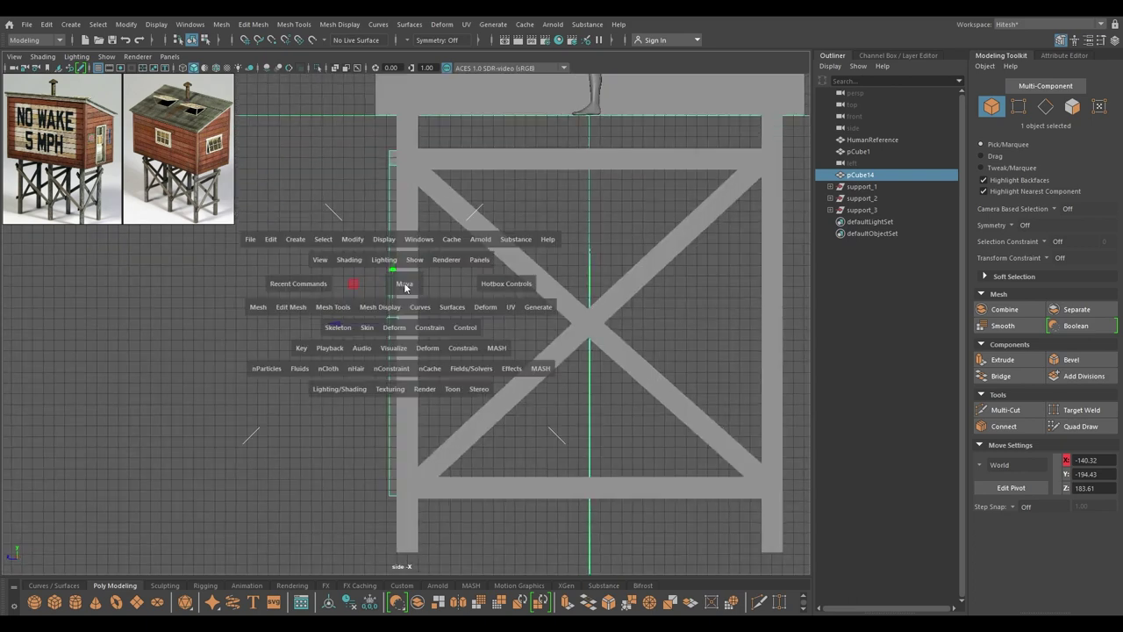
left_click_drag(406, 285, 403, 261)
left_click_drag(386, 290, 432, 321, "alt")
key("ctrl+d")
left_click_drag(410, 268, 489, 249)
key("ctrl+z")
key("e")
key("w")
key("space")
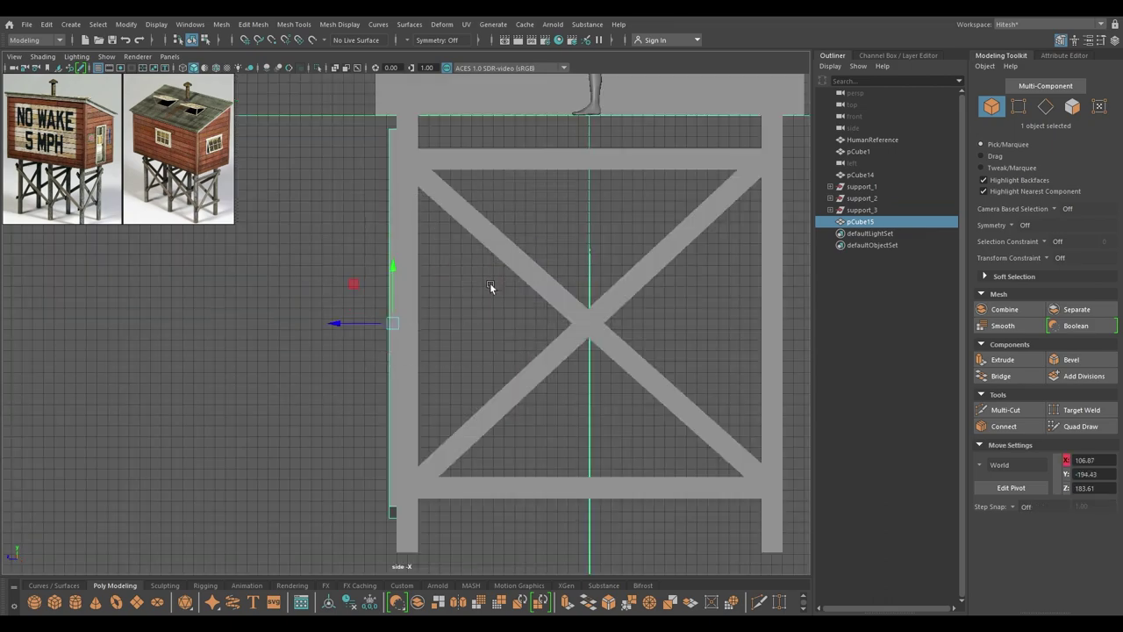
Step: In the front view, rotate the duplicated brace to a flatter diagonal and move it between support_2 and support_1 at about X 125, Y -206
key("space")
left_click_drag(479, 320, 474, 349)
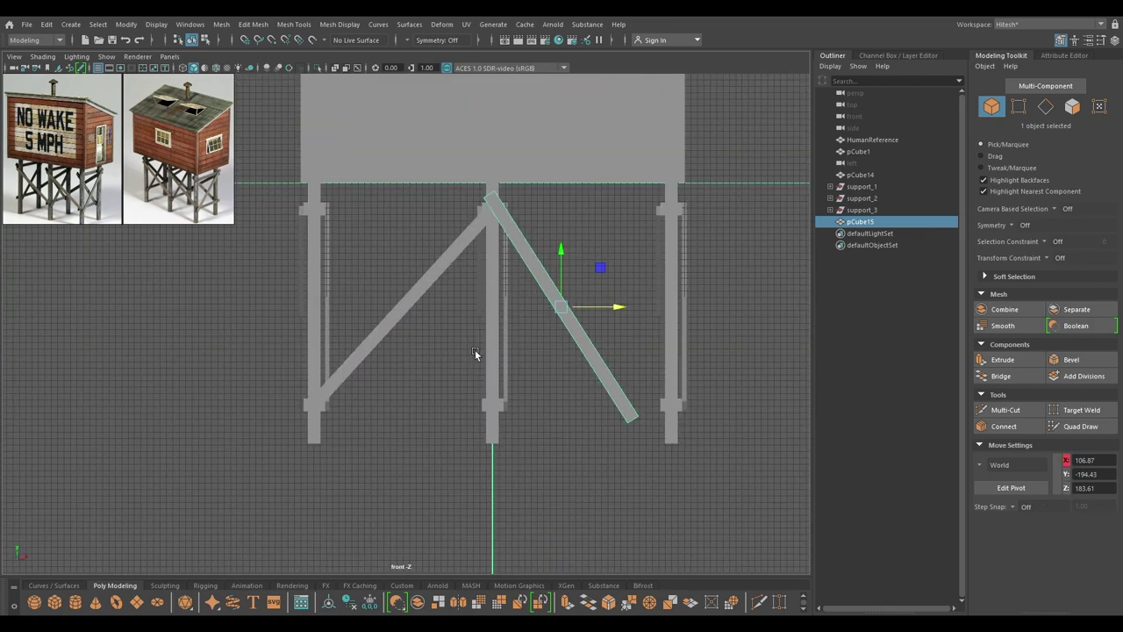
right_click_drag(475, 350, 547, 424, "alt")
middle_click_drag(547, 424, 311, 406, "alt")
key("e")
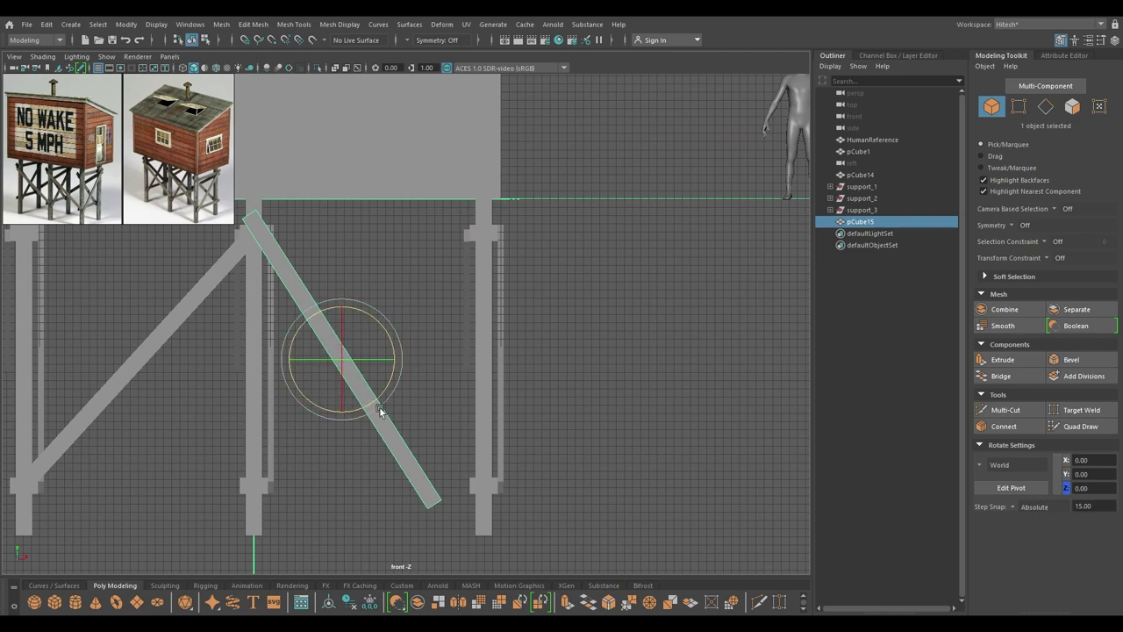
left_click_drag(379, 406, 385, 397)
key("w")
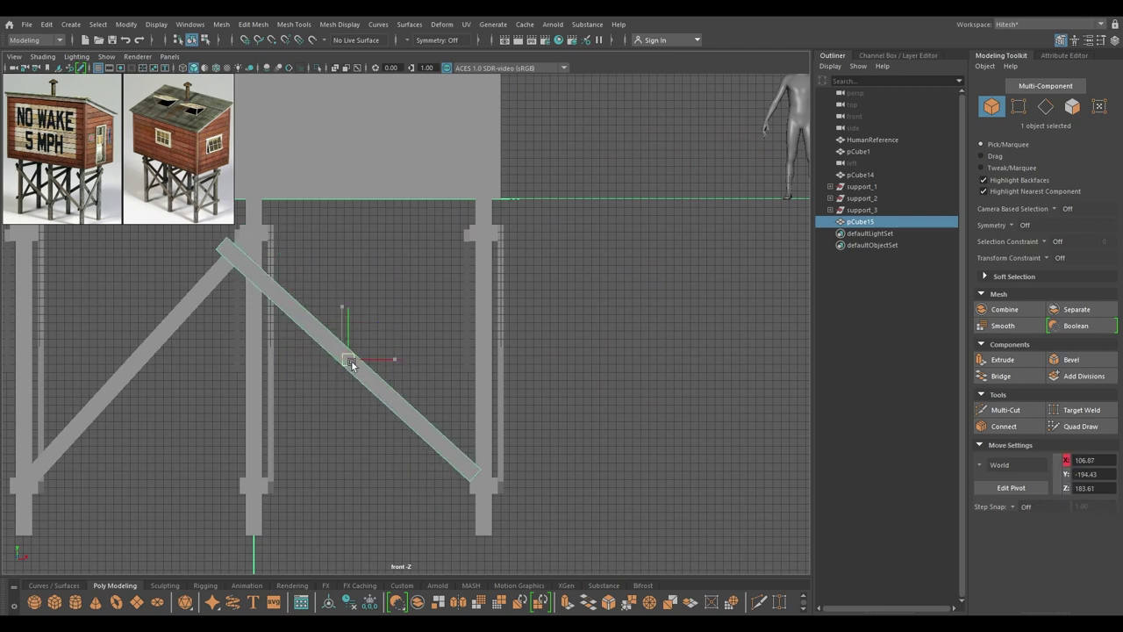
left_click_drag(350, 364, 391, 411)
Step: Move the duplicated brace's pivot to its lower end at the outer post
key("r")
key("e")
key("w")
scroll(360, 302, "up", 1)
middle_click_drag(360, 301, 419, 215, "alt")
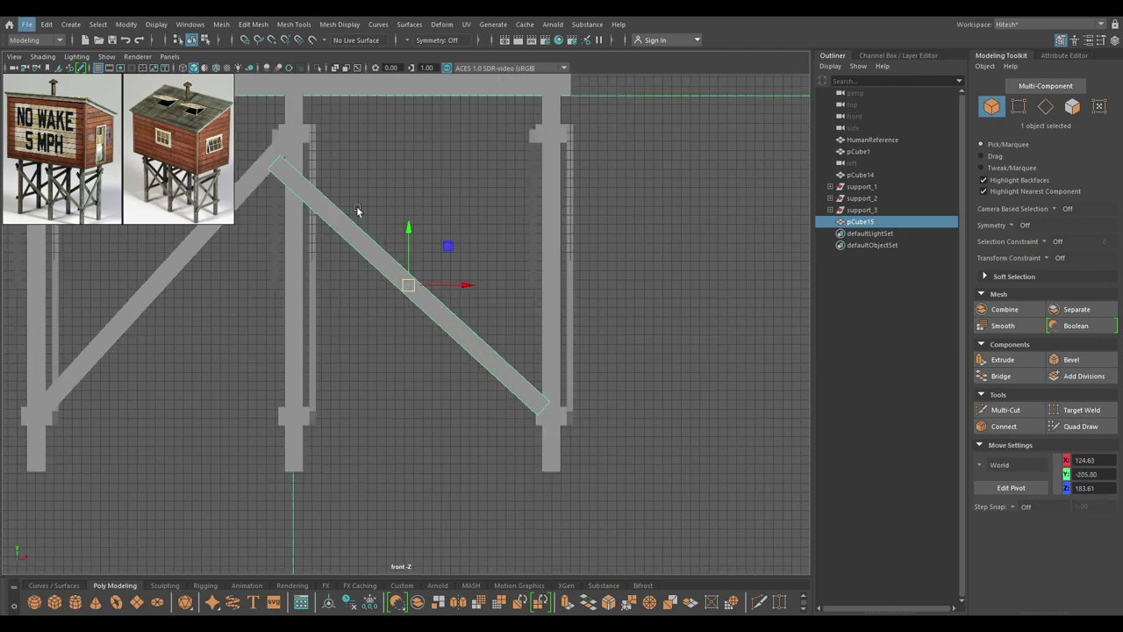
middle_click_drag(407, 262, 401, 246, "alt")
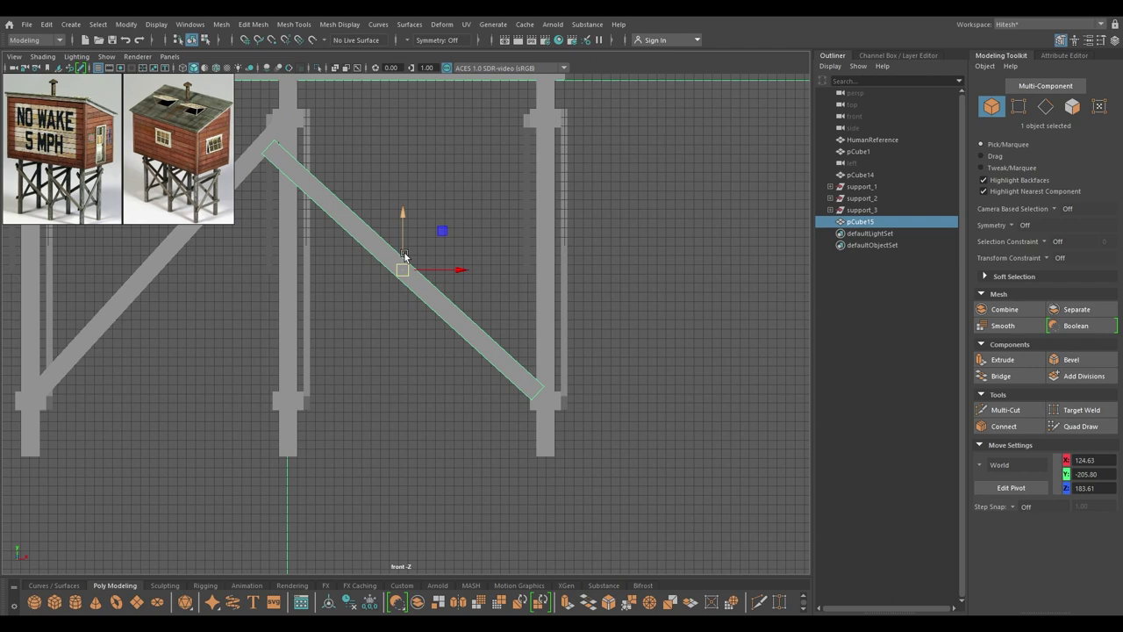
key("d")
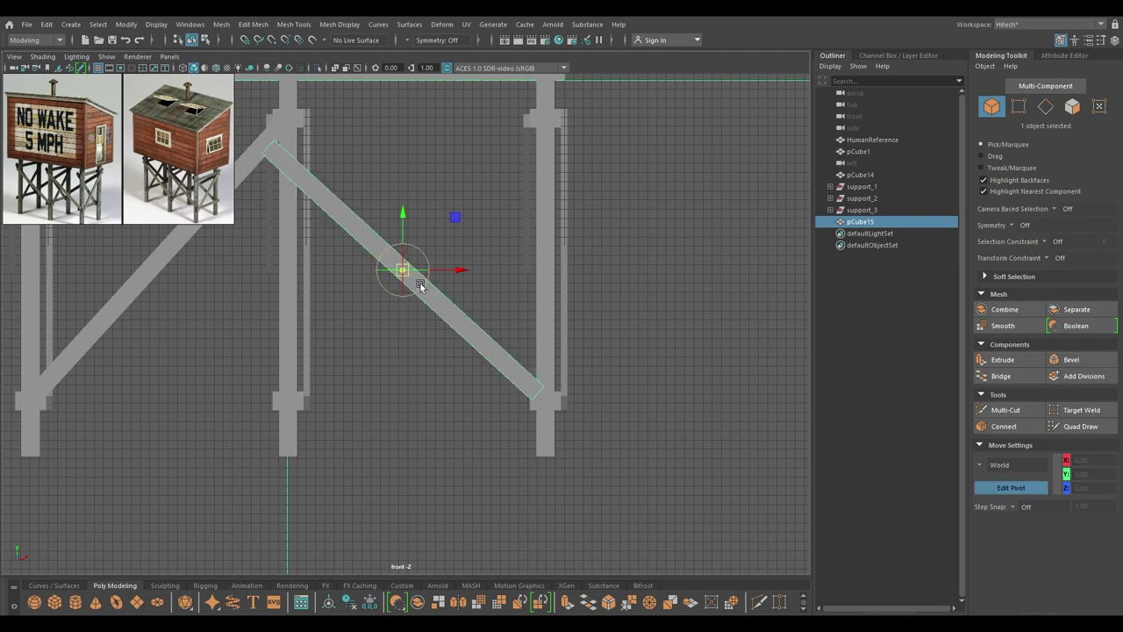
left_click_drag(401, 274, 536, 392)
key("d")
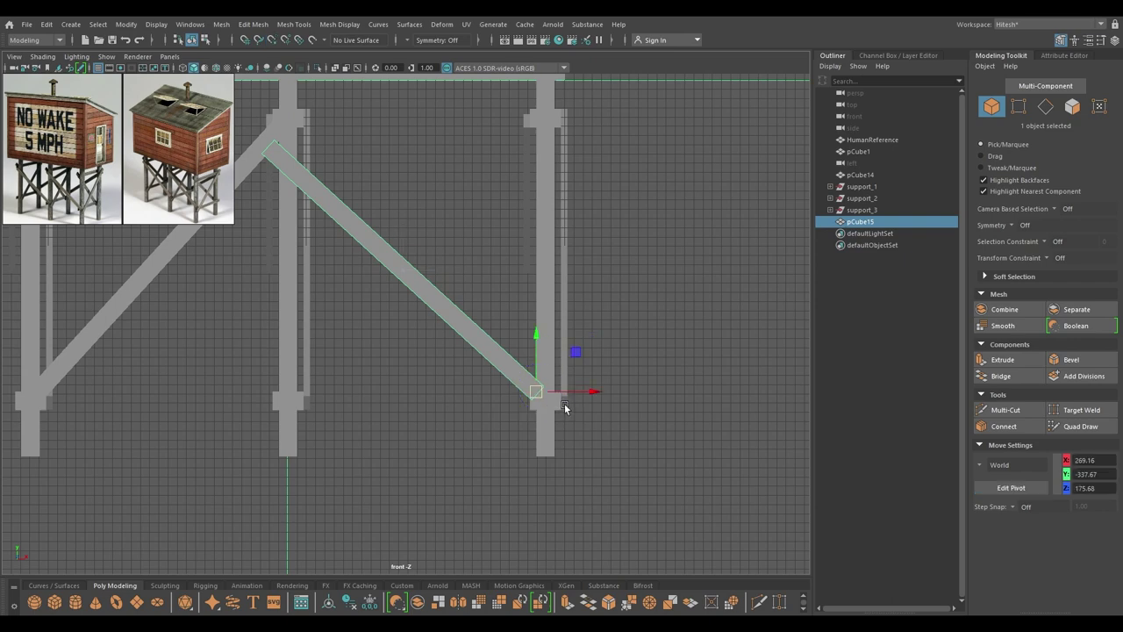
Step: Rotate the brace around its lower end toward the middle post and place that end on the outer post at about X 278, Y -345
key("e")
middle_click_drag(551, 404, 618, 414, "alt")
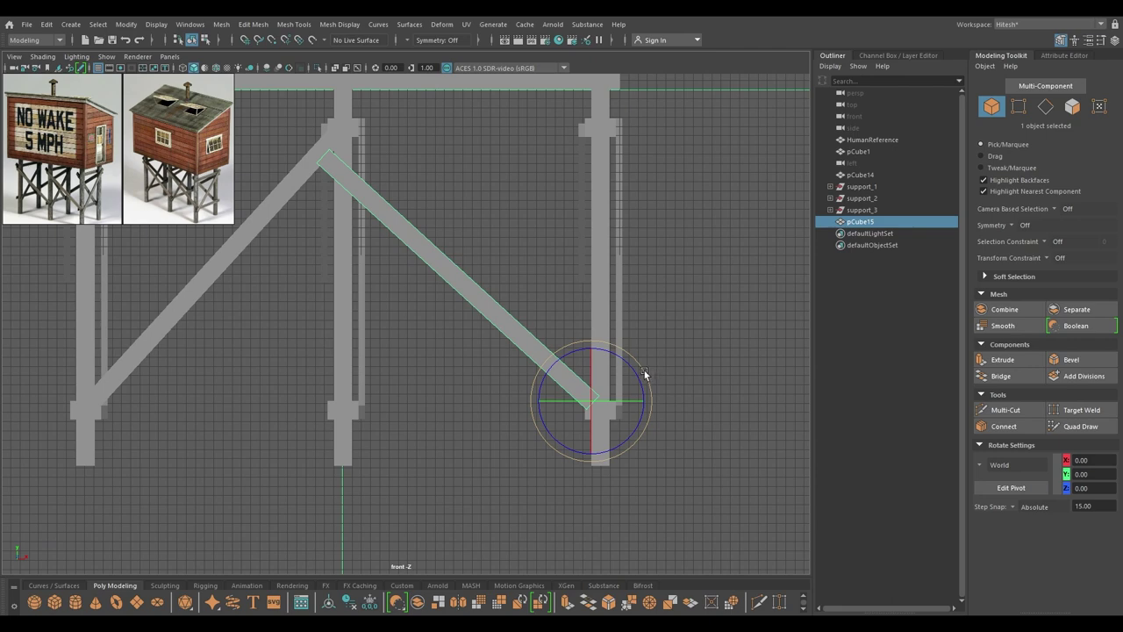
left_click_drag(644, 372, 691, 352)
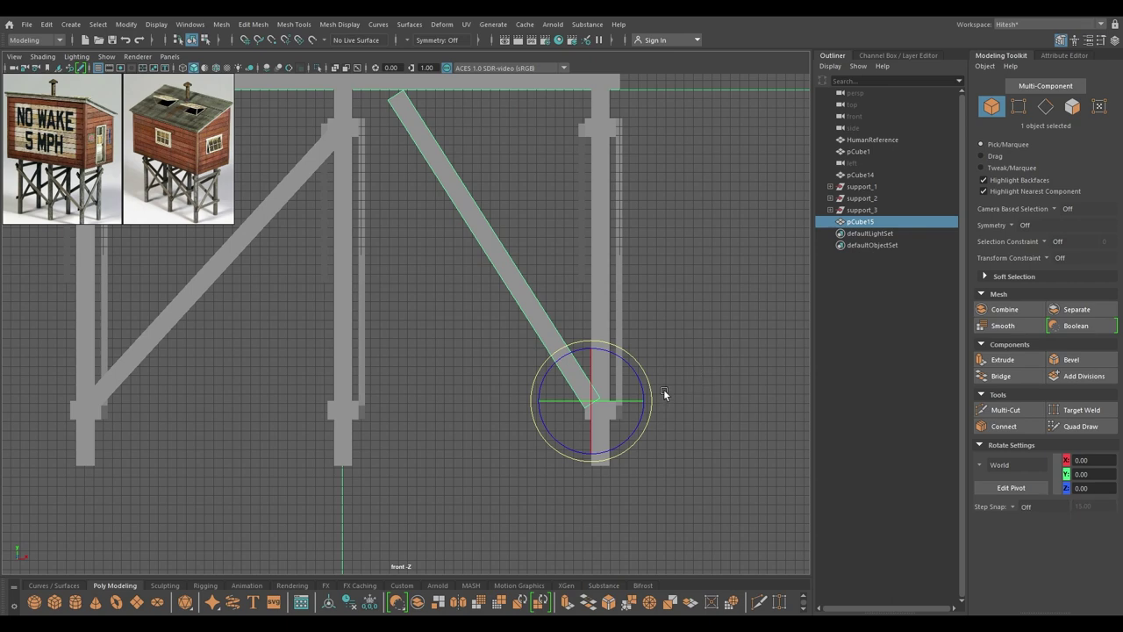
key("w")
left_click_drag(592, 401, 599, 416)
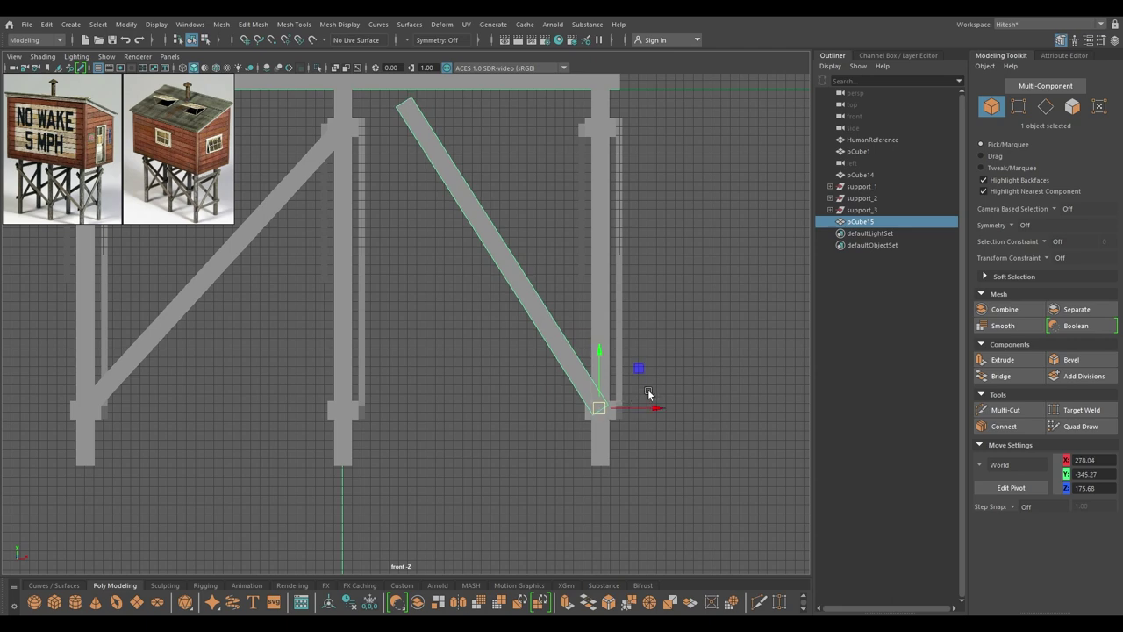
key("e")
left_click_drag(654, 392, 647, 379)
Step: With wireframe shown on shaded, lengthen the brace to meet the first brace's upper end and shift its lower end to about X 277, Y -347
key("r")
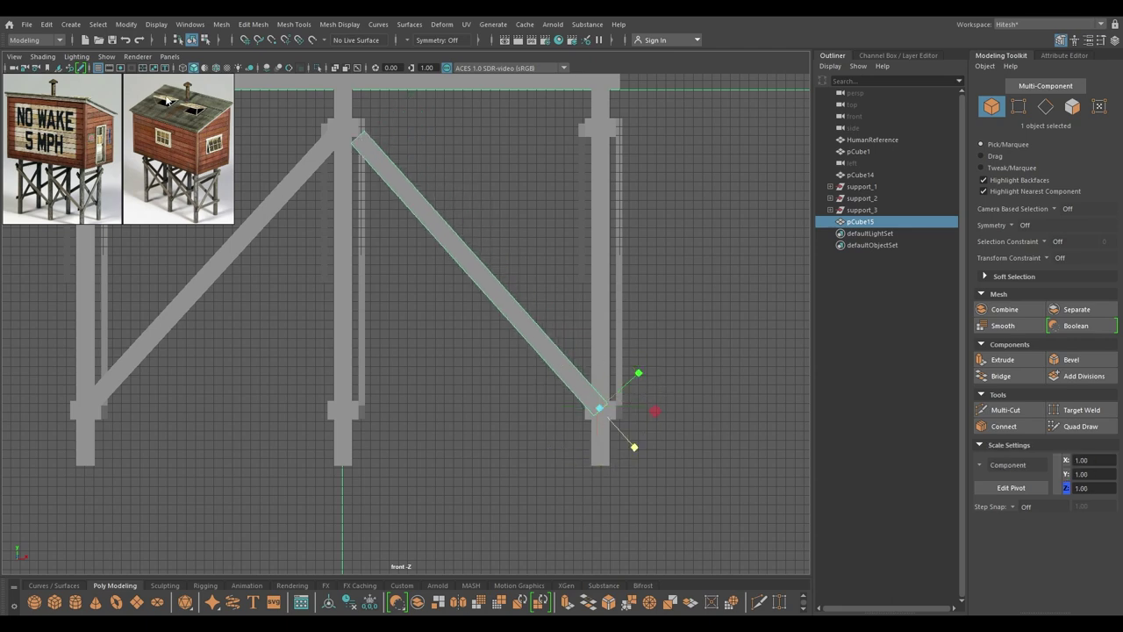
left_click(217, 68)
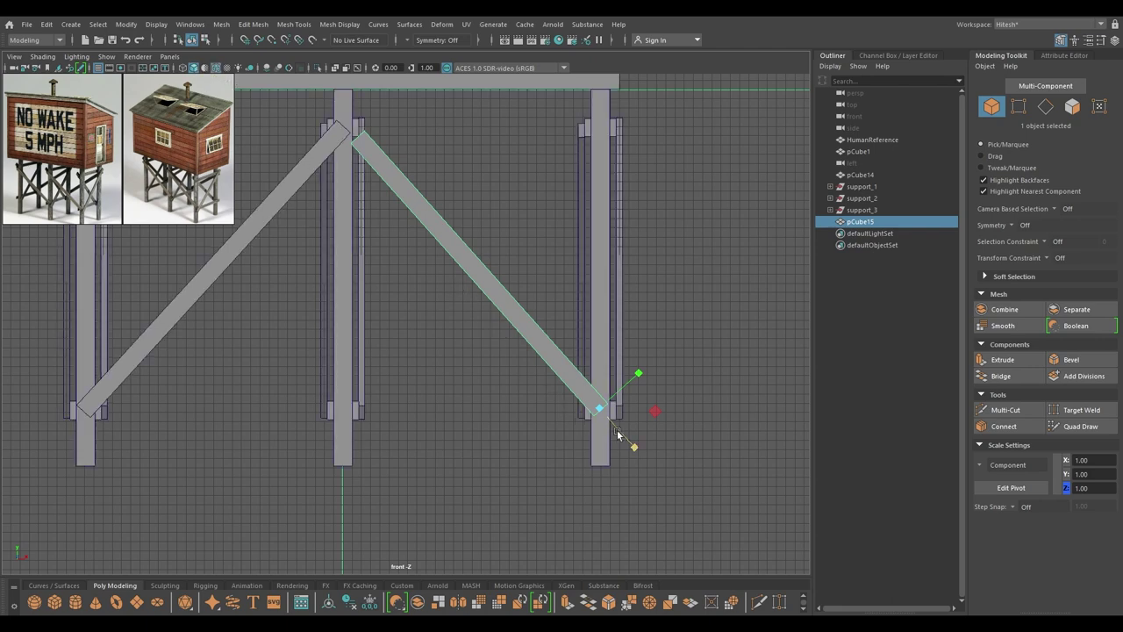
left_click_drag(633, 445, 638, 448)
key("w")
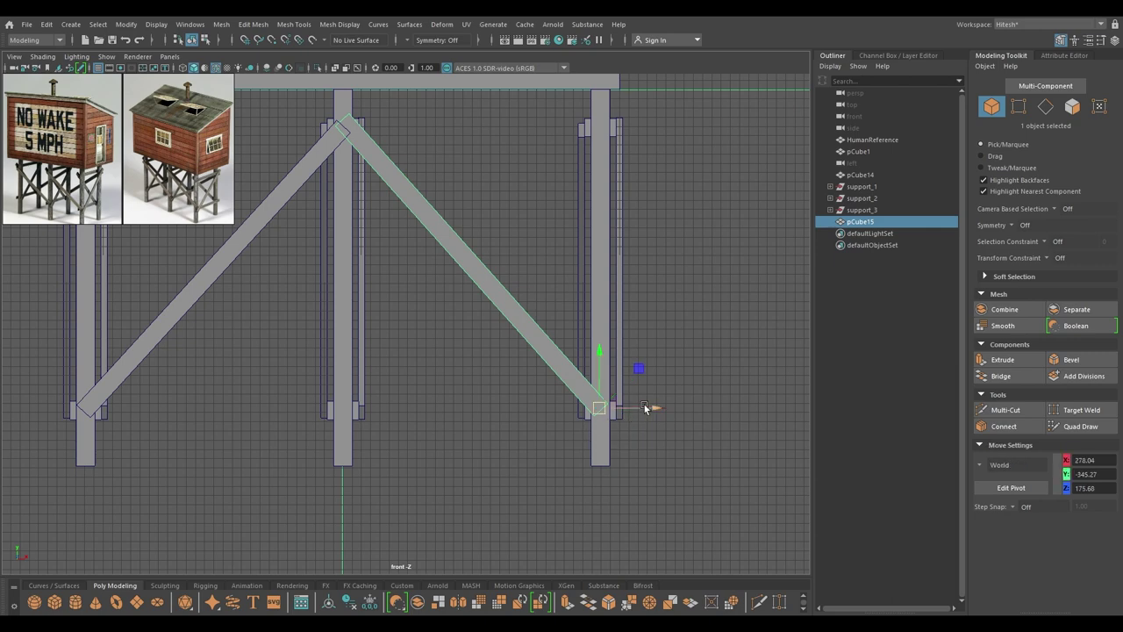
left_click_drag(654, 408, 661, 409)
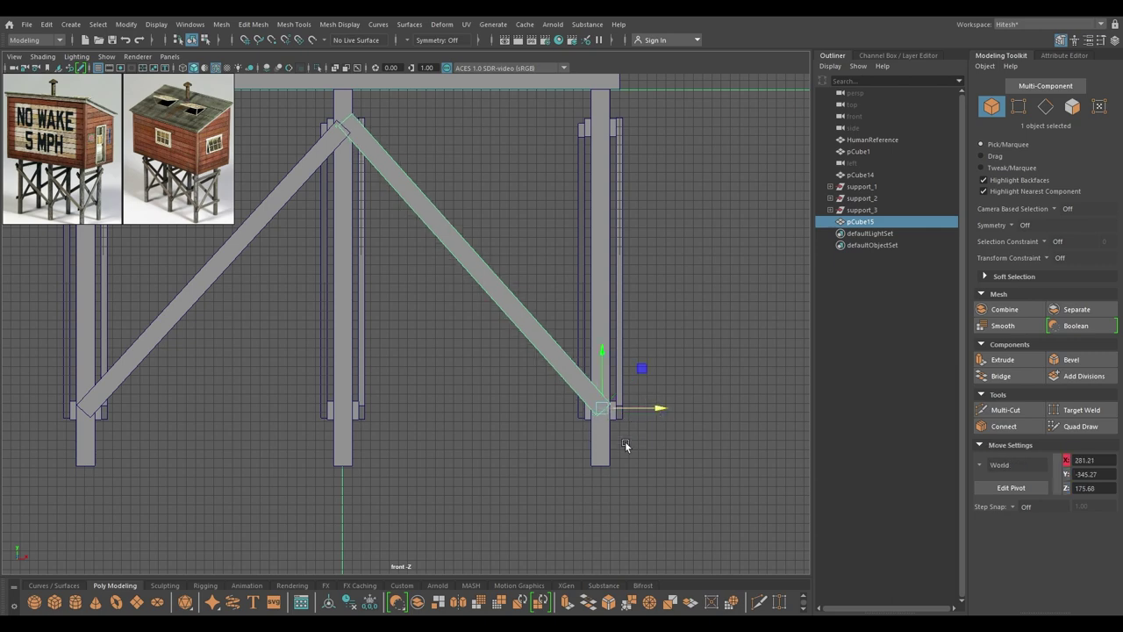
left_click_drag(598, 360, 655, 412)
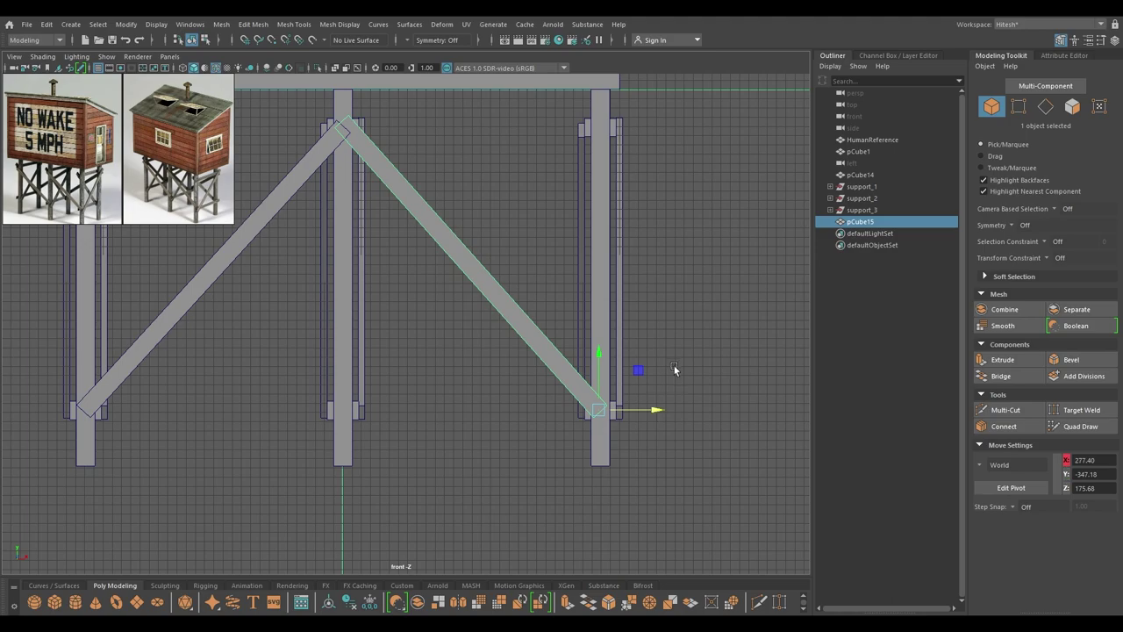
Step: Select both diagonal front braces in the perspective view and duplicate them
key("space")
left_click_drag(673, 368, 434, 435)
left_click(720, 383)
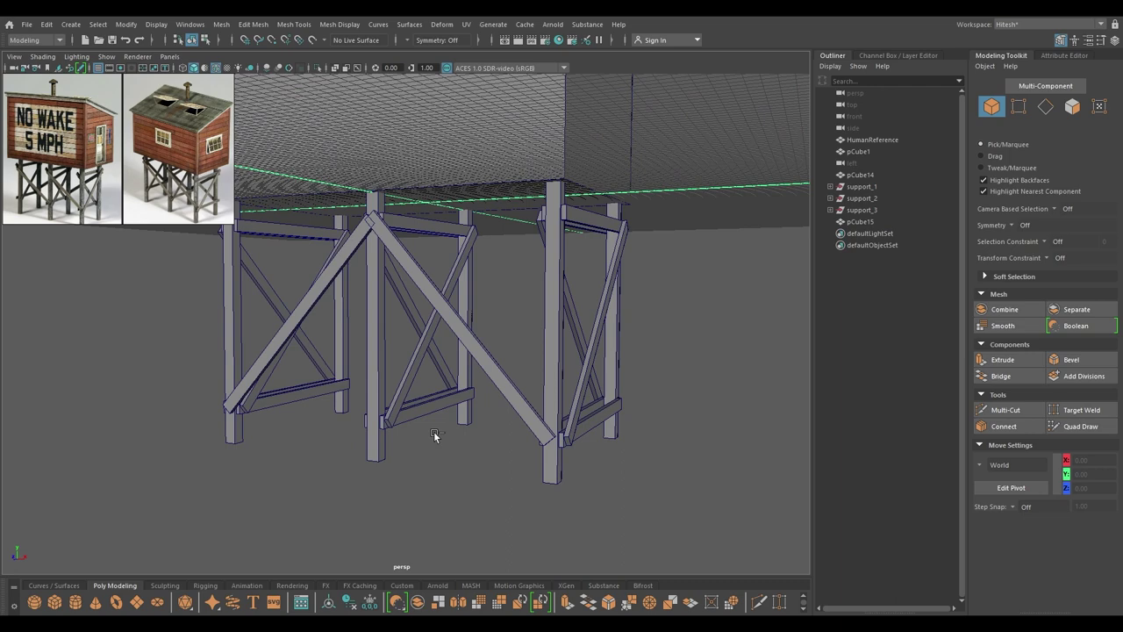
left_click_drag(470, 352, 462, 352)
left_click(485, 365)
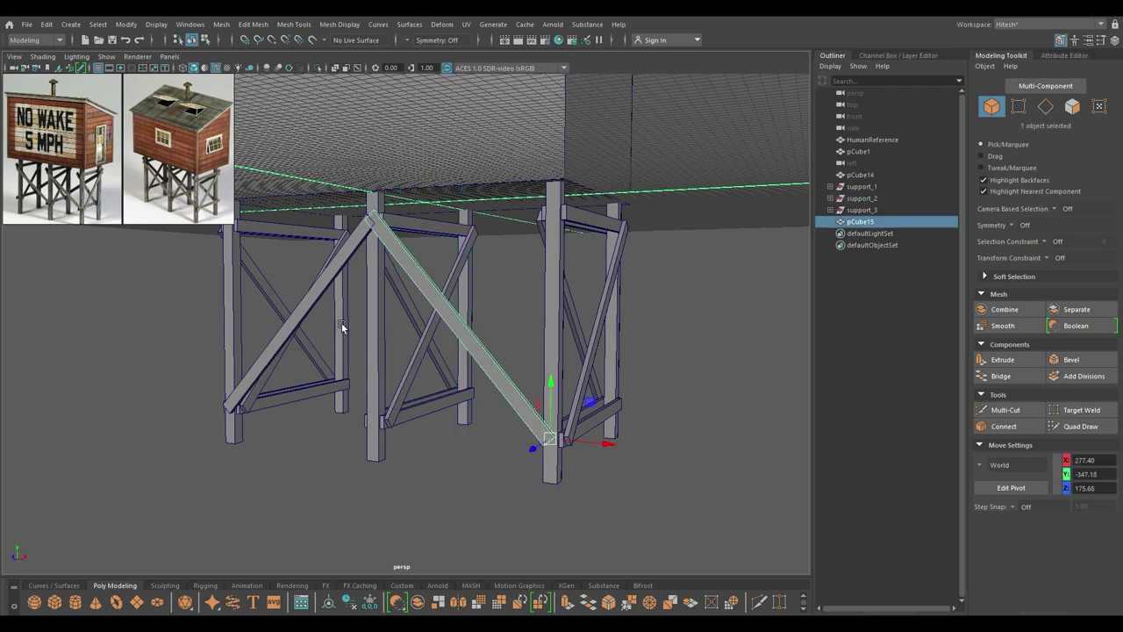
left_click(308, 303, "shift")
right_click_drag(378, 421, 261, 225, "alt")
left_click_drag(262, 226, 271, 226, "alt")
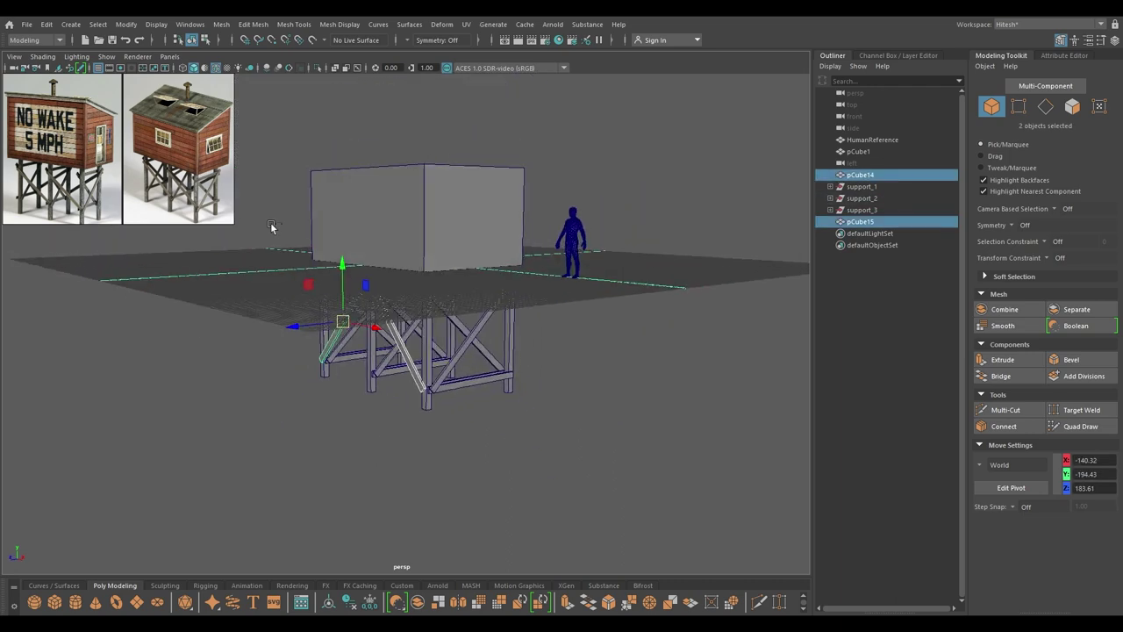
key("ctrl+d")
Step: In the side view, move the two duplicated braces along Z against the outer faces of the rear posts
left_click_drag(400, 317, 405, 358, "alt")
key("space")
left_click(406, 328)
key("space")
left_click_drag(482, 261, 522, 264)
middle_click_drag(559, 325, 167, 364, "alt")
right_click_drag(159, 365, 507, 321, "alt")
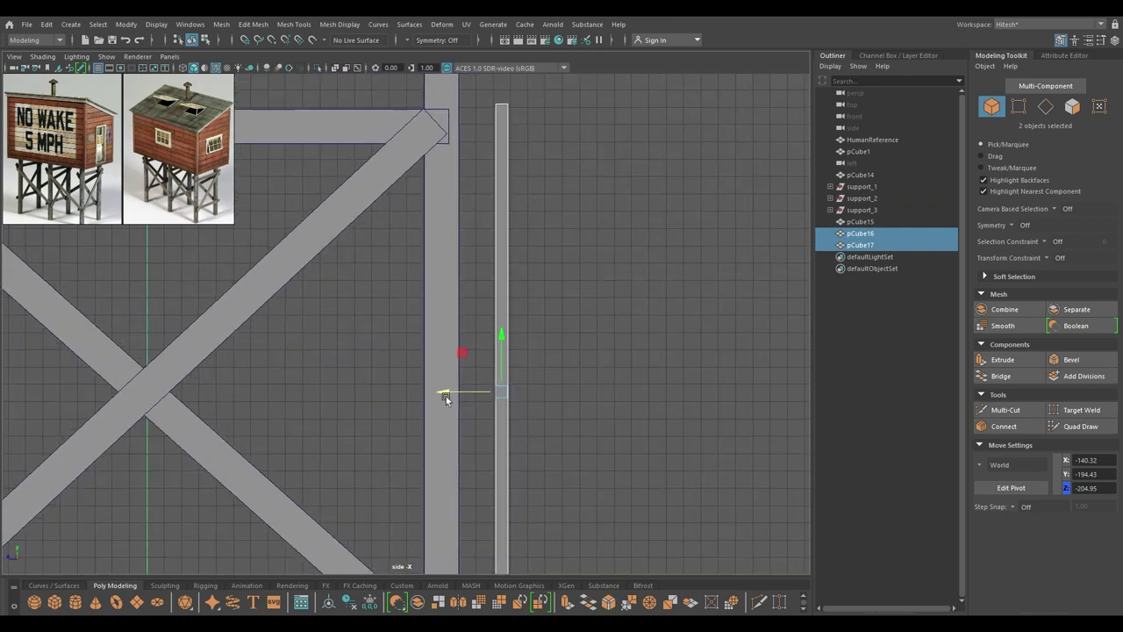
left_click_drag(446, 396, 410, 394)
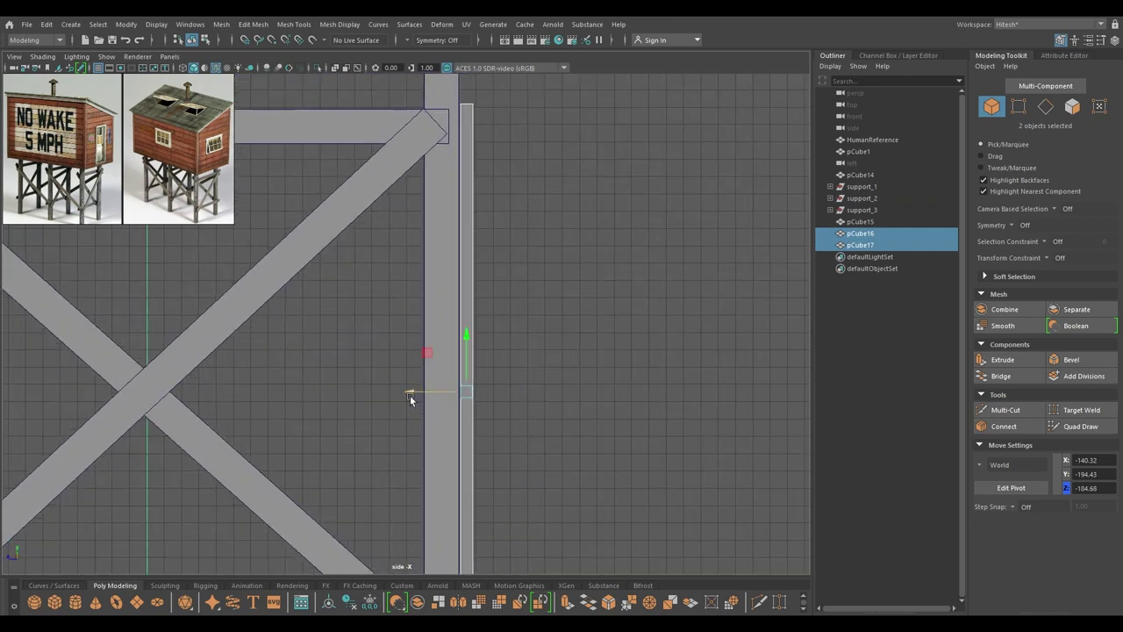
scroll(410, 394, "up", 4)
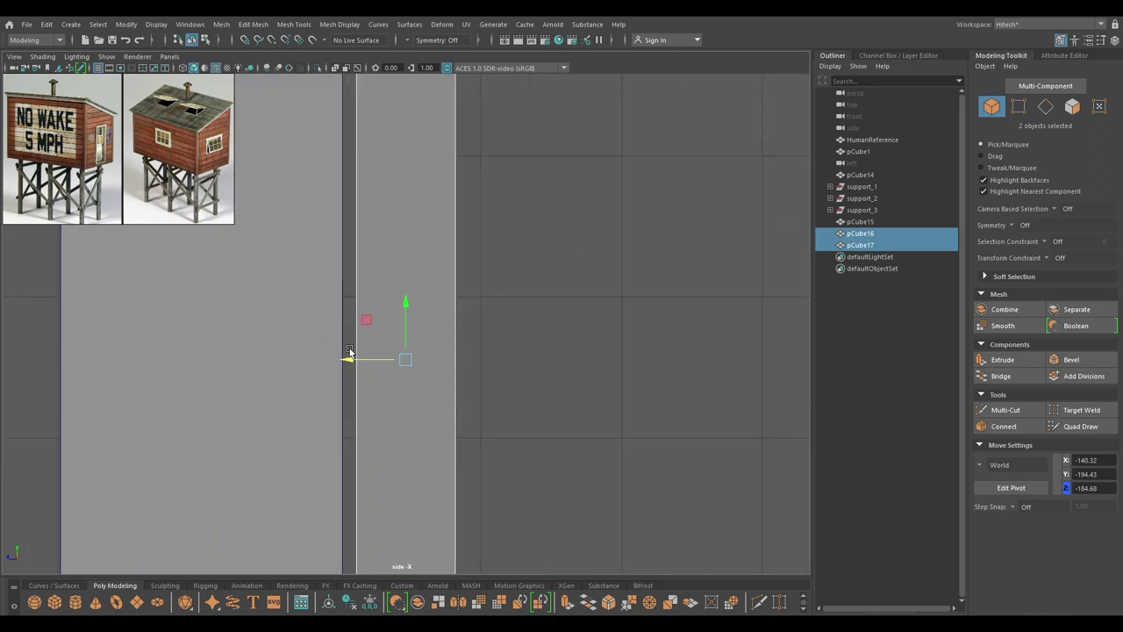
left_click_drag(344, 359, 328, 328)
Step: Examine how the duplicated braces meet the rear posts, and check the whole structure from several angles
key("space")
left_click_drag(328, 327, 500, 367, "alt")
left_click(626, 391)
left_click_drag(626, 403, 607, 355, "alt")
scroll(608, 355, "up", 5)
scroll(382, 476, "up", 5)
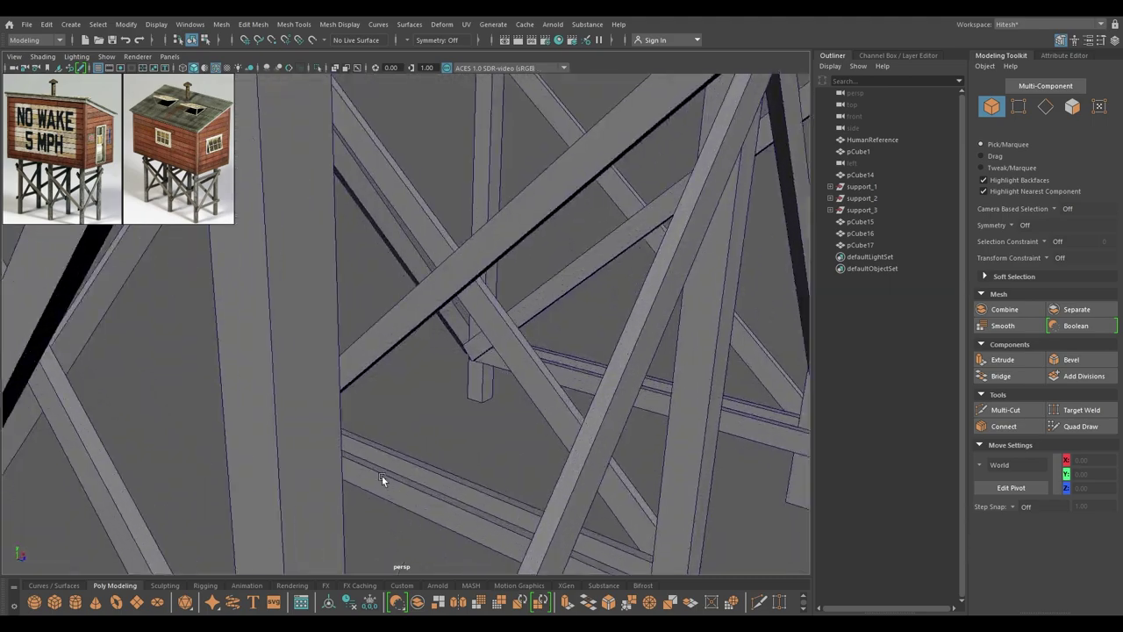
middle_click_drag(382, 475, 514, 562, "alt")
left_click_drag(514, 562, 458, 445, "alt")
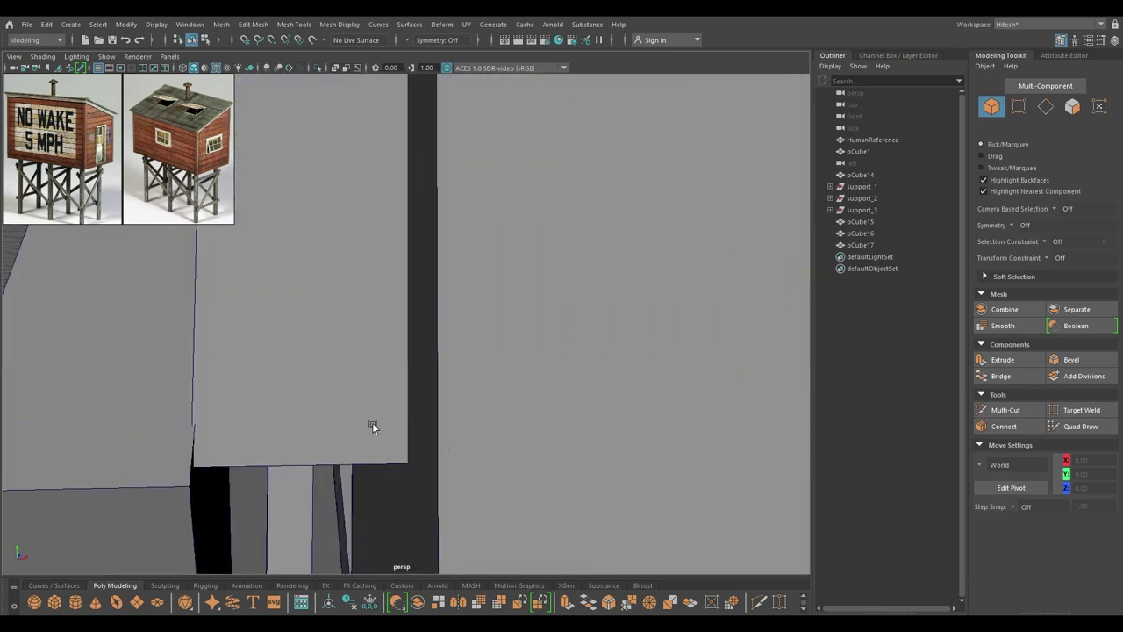
scroll(372, 423, "down", 10)
left_click_drag(324, 288, 590, 362, "alt")
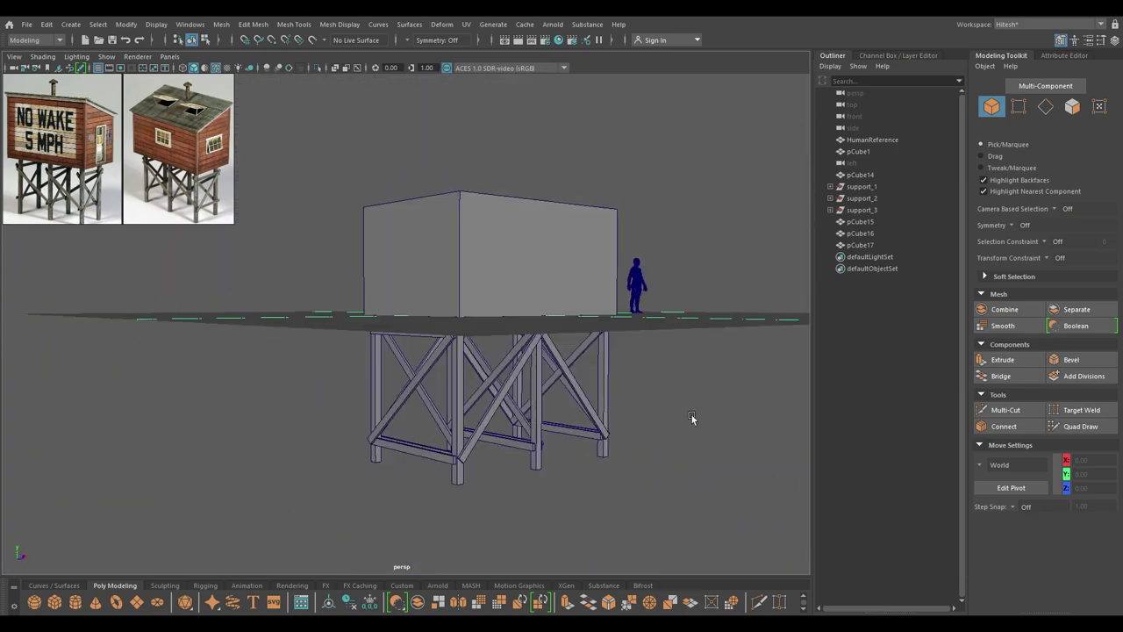
right_click_drag(691, 418, 401, 158, "alt")
left_click_drag(401, 158, 343, 292, "alt")
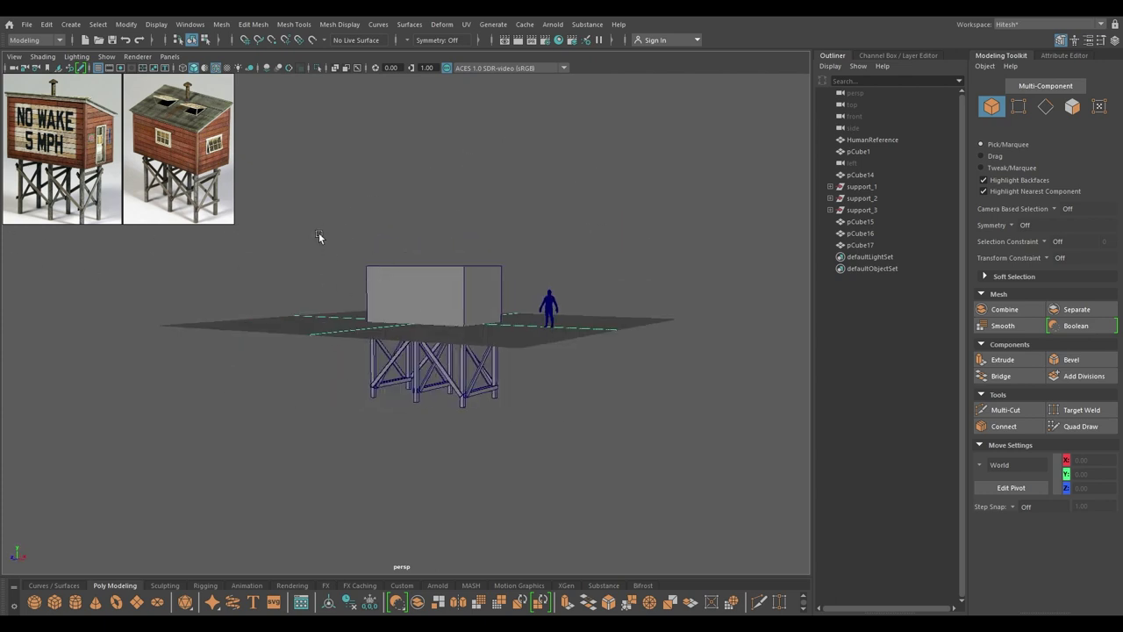
Step: Turn off the wireframe on shaded display and compare the blocked-out shack with the reference photos
mouse_move(389, 322)
left_mouse_down("alt")
mouse_move(552, 301)
mouse_move(405, 323)
left_mouse_up("alt")
left_click(216, 69)
mouse_move(507, 325)
left_mouse_down("alt")
mouse_move(549, 359)
mouse_move(620, 321)
mouse_move(570, 324)
mouse_move(502, 358)
mouse_move(483, 348)
mouse_move(413, 408)
mouse_move(540, 309)
left_mouse_up("alt")
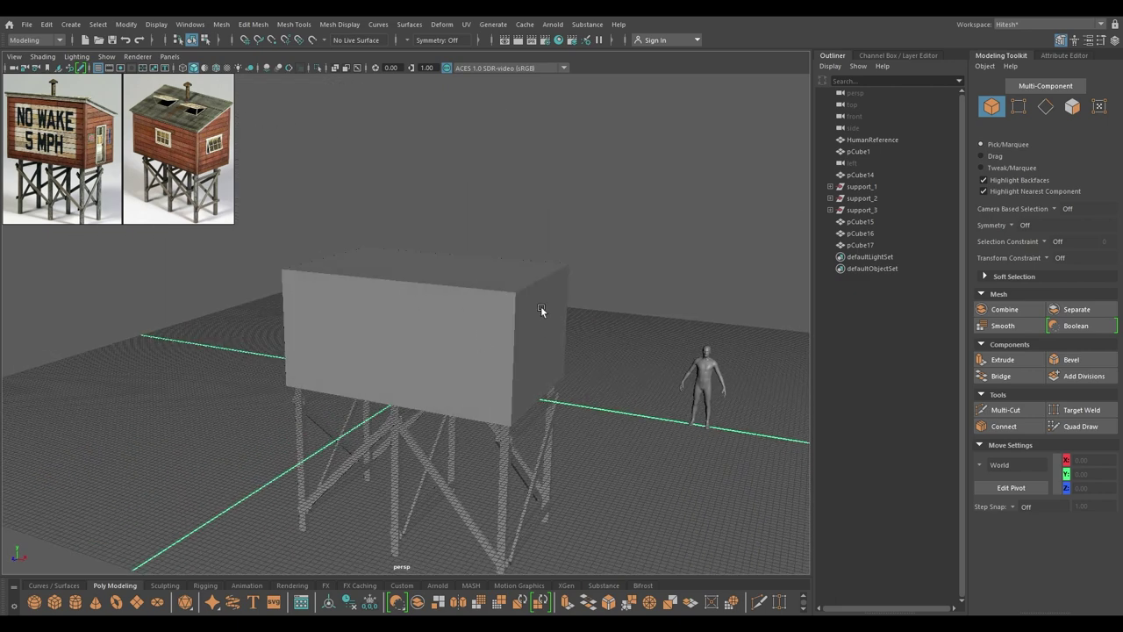
left_click_drag(458, 439, 635, 389, "alt")
left_click(458, 364)
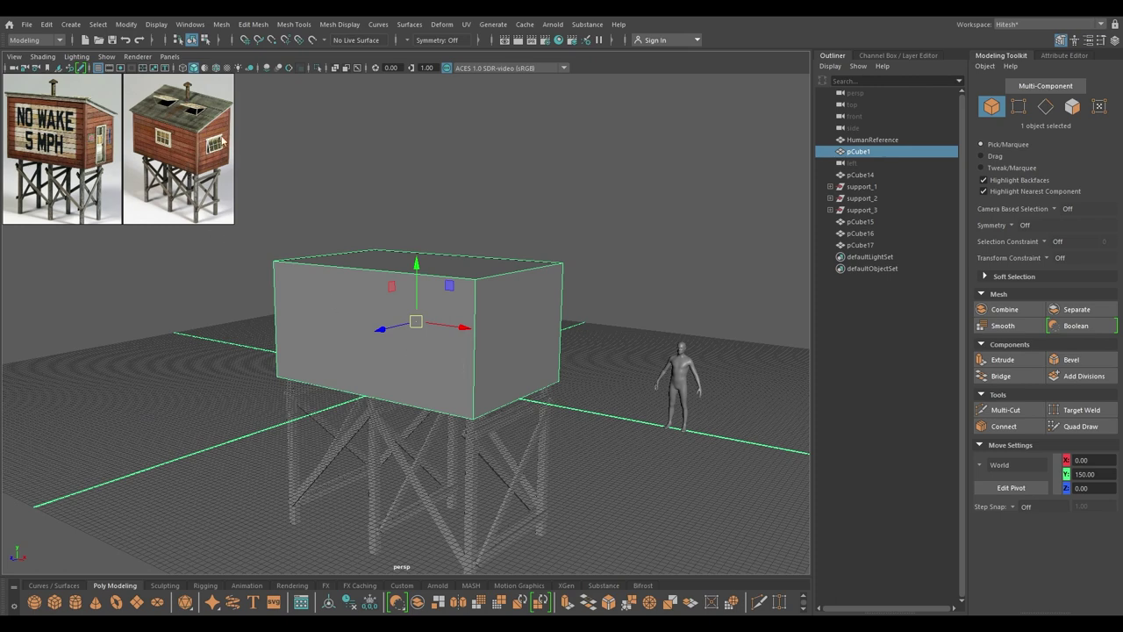
left_click(651, 224)
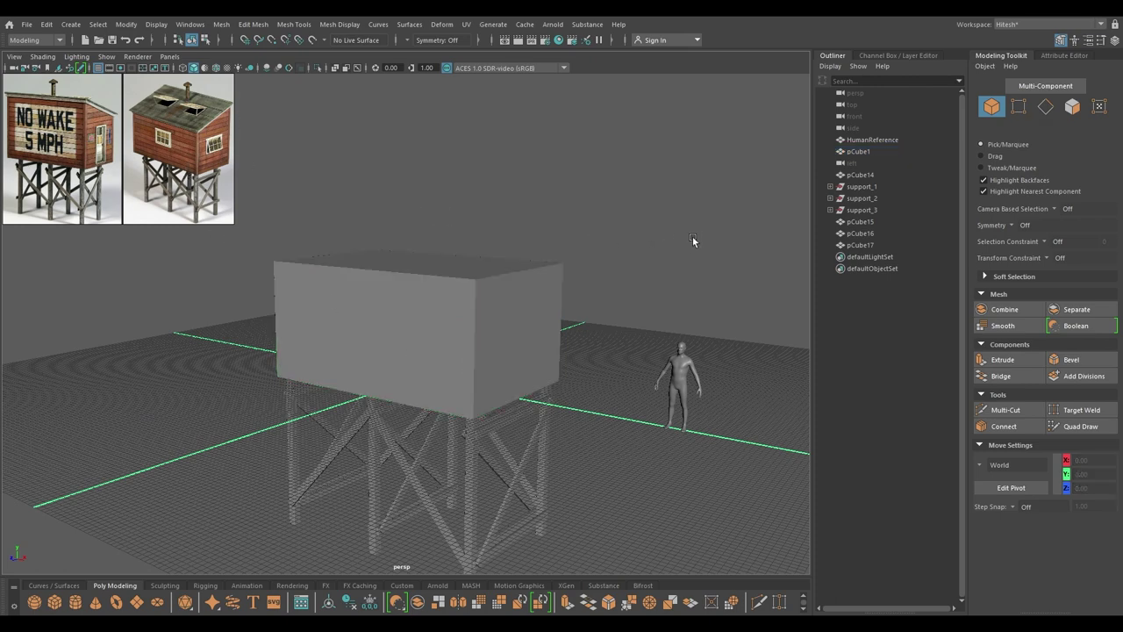
Step: Create a new polygon cube and move it in front of the shack's corner at about X 345, Z 235
mouse_move(692, 236)
left_mouse_down("alt")
mouse_move(713, 230)
mouse_move(687, 217)
left_mouse_up("alt")
right_click_drag(688, 215, 693, 245, "shift")
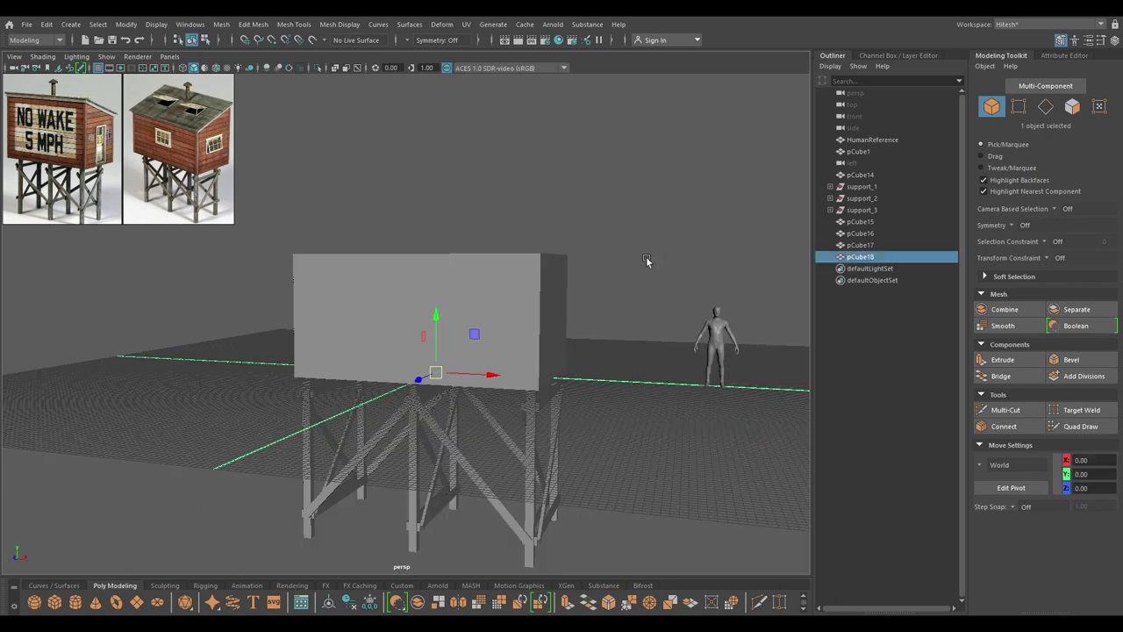
left_click_drag(647, 261, 640, 303, "alt")
left_click_drag(496, 388, 548, 474)
key("t")
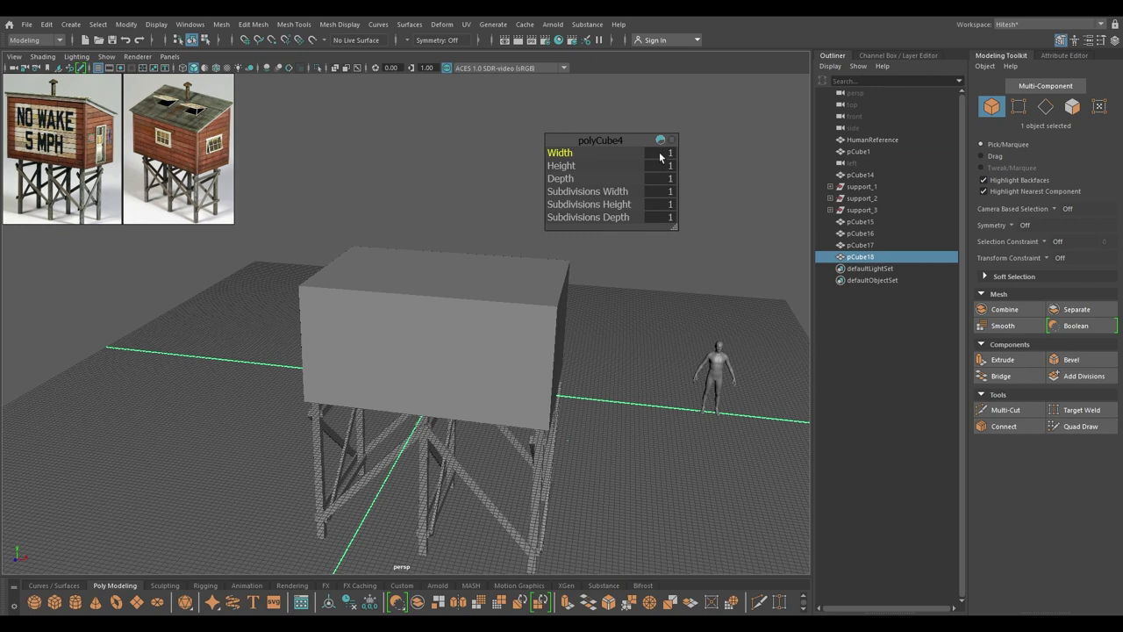
Step: Try a width and depth of 7 for the new cube
left_click(660, 153)
type("7")
key("Tab")
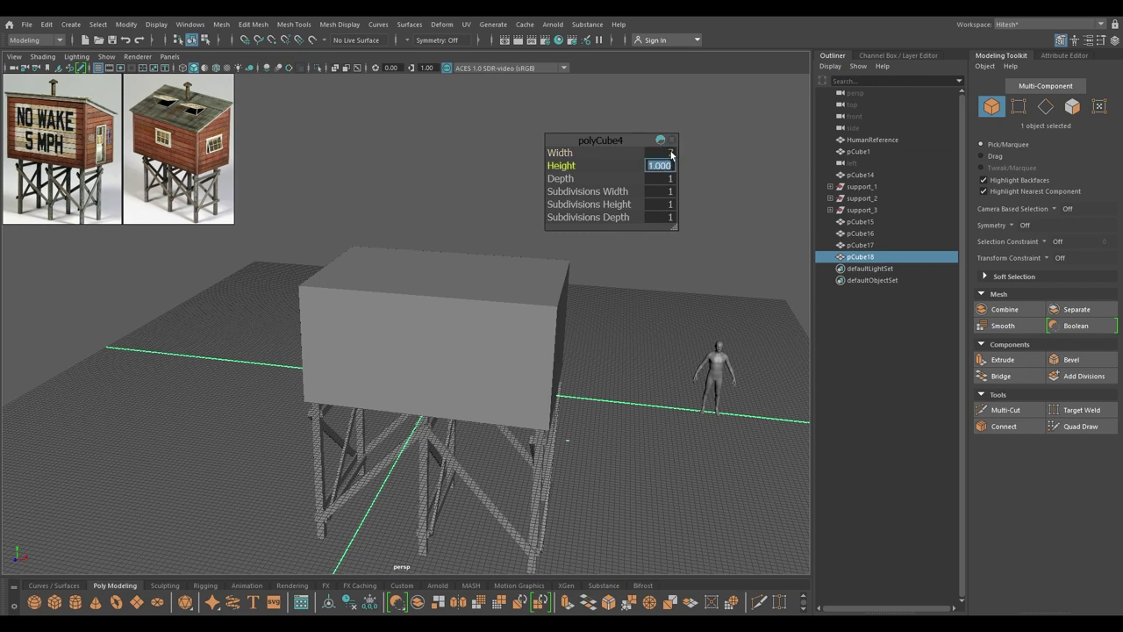
key("Tab")
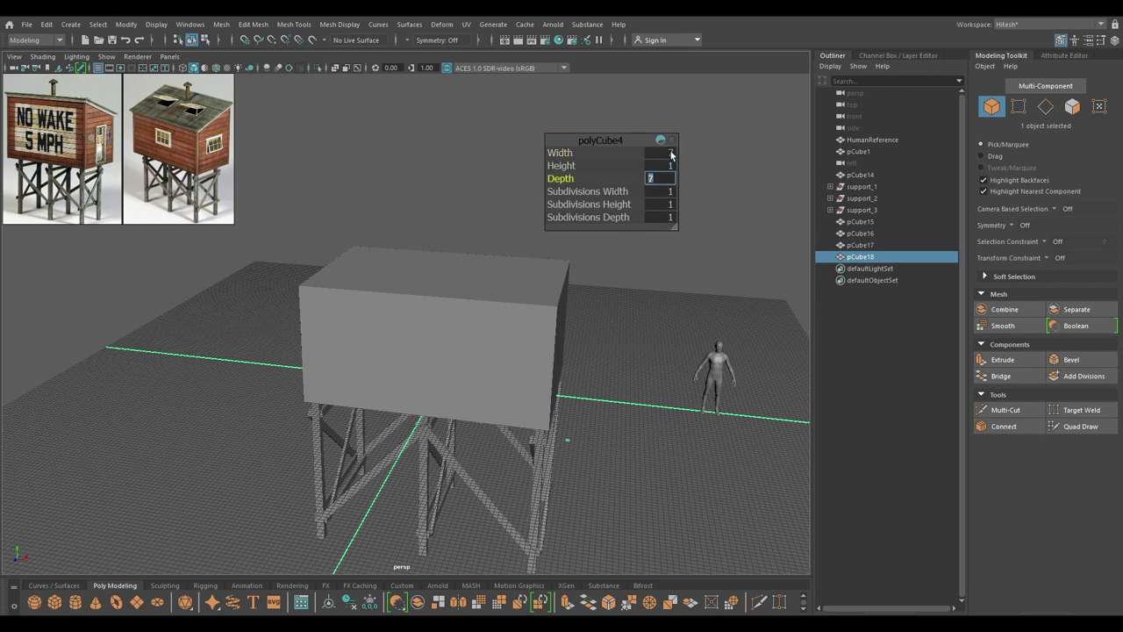
Step: Set the new cube's width and depth to 10 and its height to 100
left_click(671, 155)
type("10")
key("Tab")
key("Tab")
type("10")
left_click(667, 167)
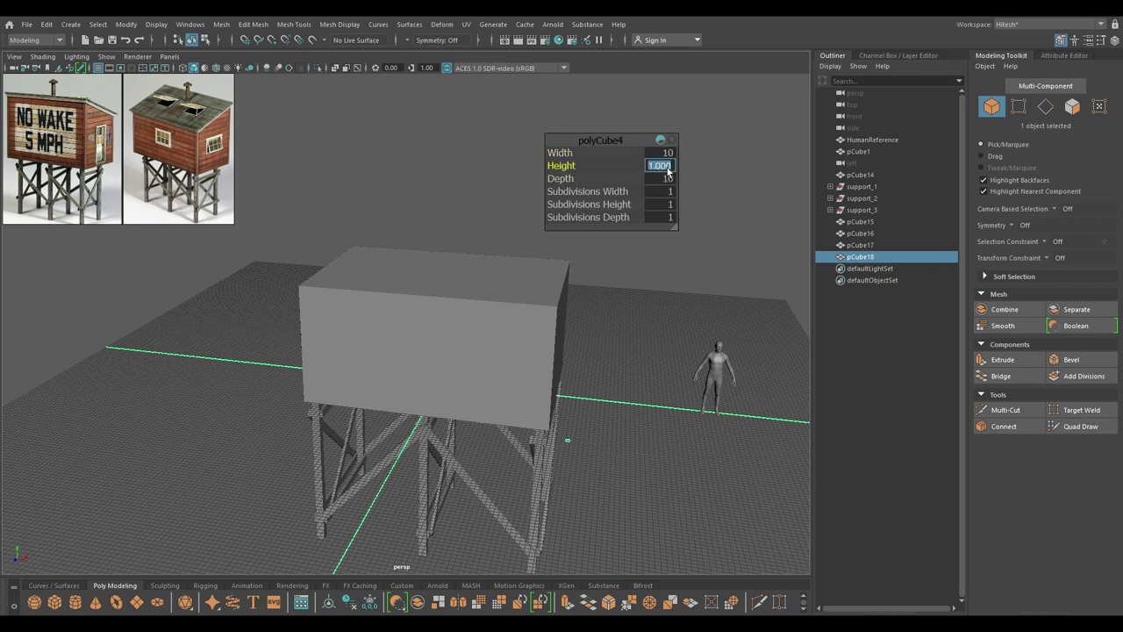
type("100")
key("Return")
Step: In the top view, move the new cube onto the shack's front corner at about X 295.19, Z 195.80
key("w")
left_click_drag(614, 326, 606, 302, "alt")
key("space")
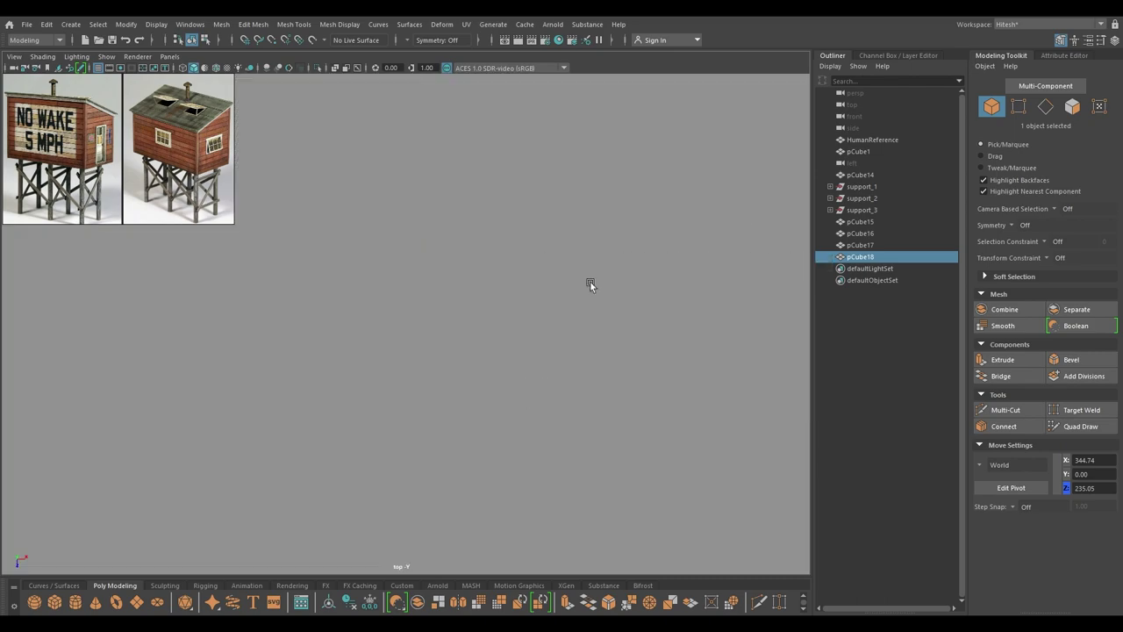
key("f")
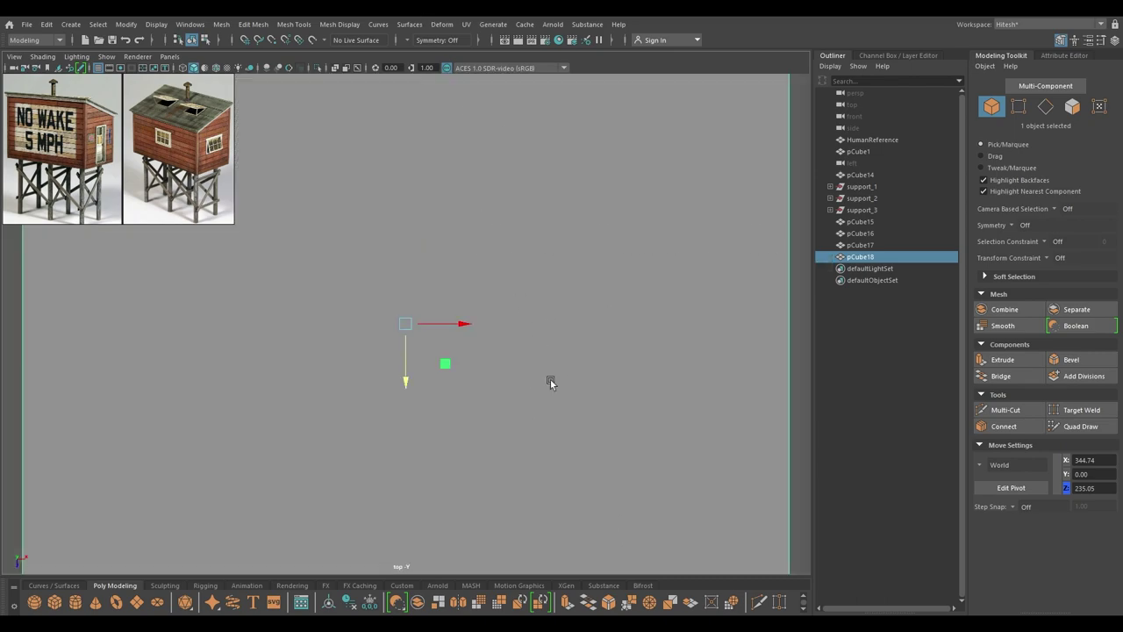
scroll(550, 378, "down", 15)
scroll(459, 418, "down", 3)
middle_click_drag(468, 350, 549, 400, "alt")
scroll(632, 424, "up", 5)
left_click_drag(600, 413, 476, 429)
left_click_drag(423, 466, 430, 376)
right_click_drag(430, 375, 544, 316, "alt")
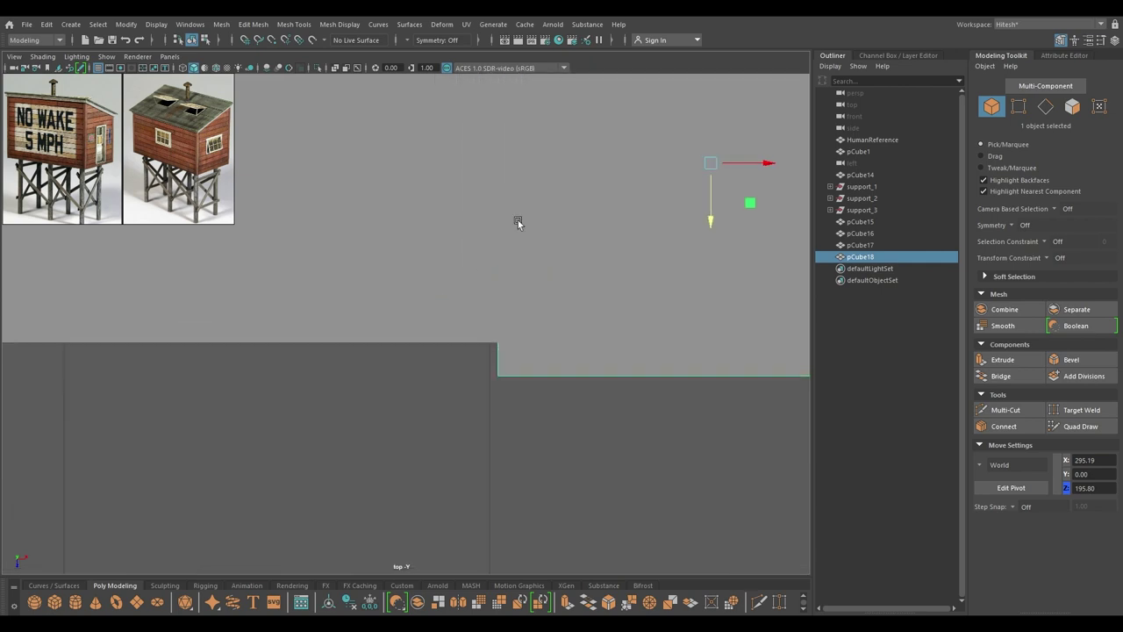
Step: Turn on wireframe on shaded and nudge the cube slightly outside both walls at the corner, to about X 296.11, Z 196.18
left_click(208, 69)
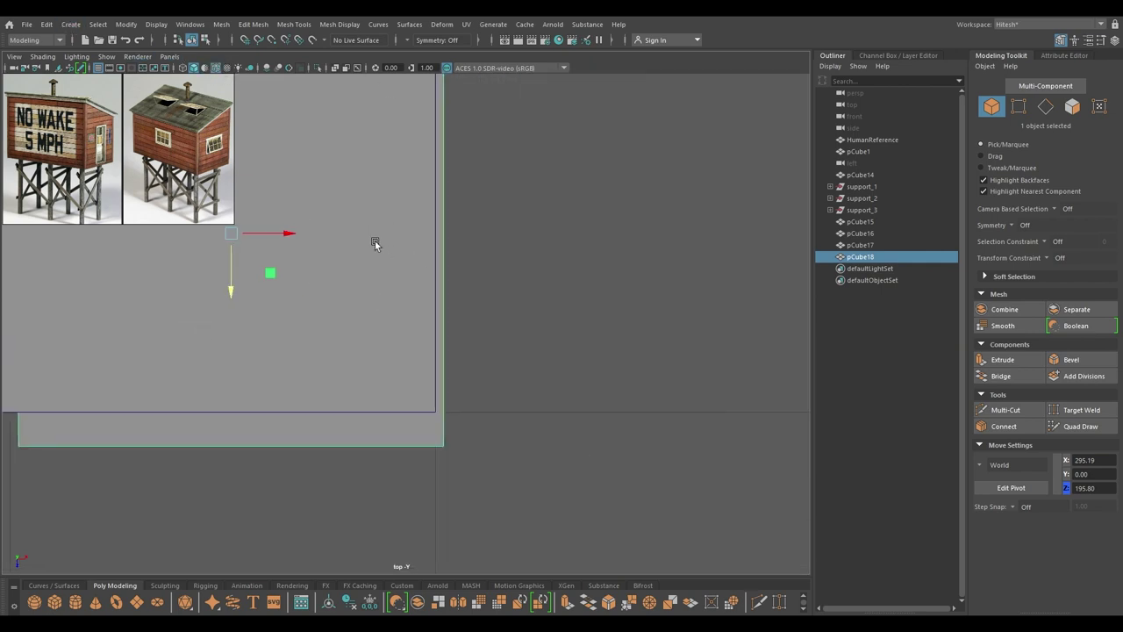
left_click_drag(289, 234, 309, 234)
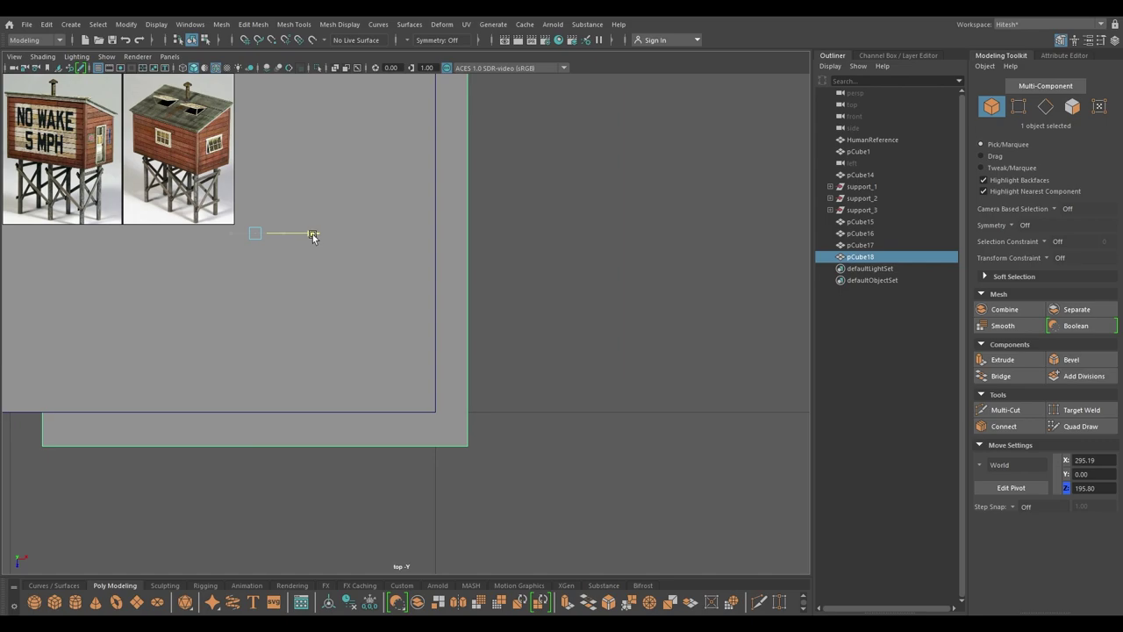
scroll(497, 346, "down", 5)
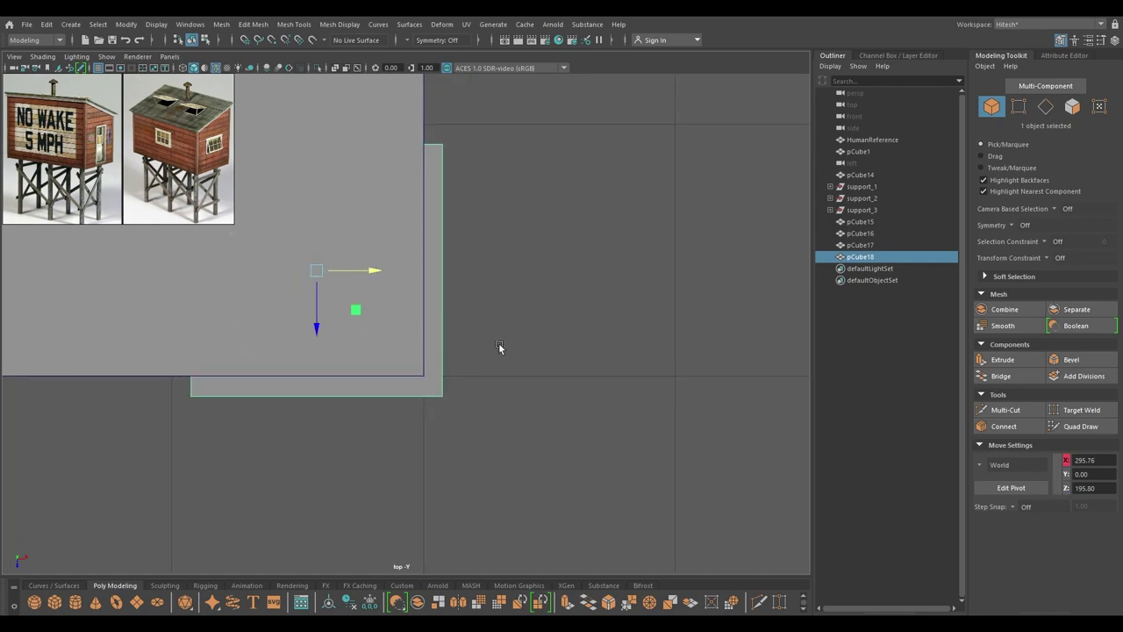
key("space")
left_click_drag(484, 296, 487, 266)
left_click_drag(500, 324, 589, 226, "alt")
key("space")
scroll(474, 405, "up", 3)
middle_click_drag(474, 406, 502, 402, "alt")
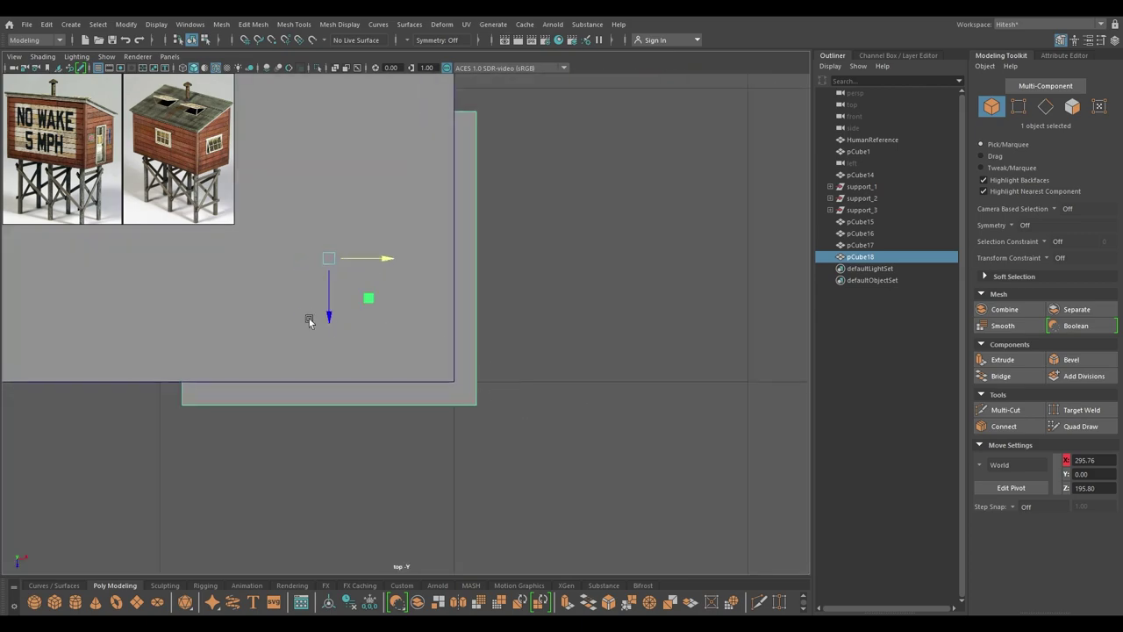
left_click_drag(330, 318, 321, 325)
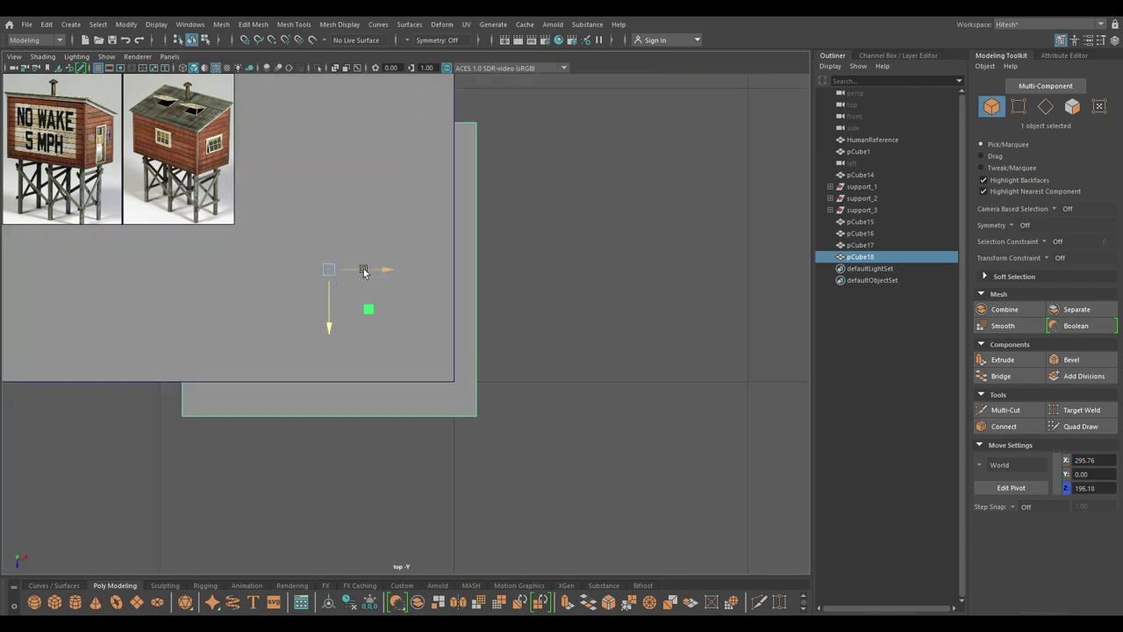
left_click_drag(368, 268, 380, 272)
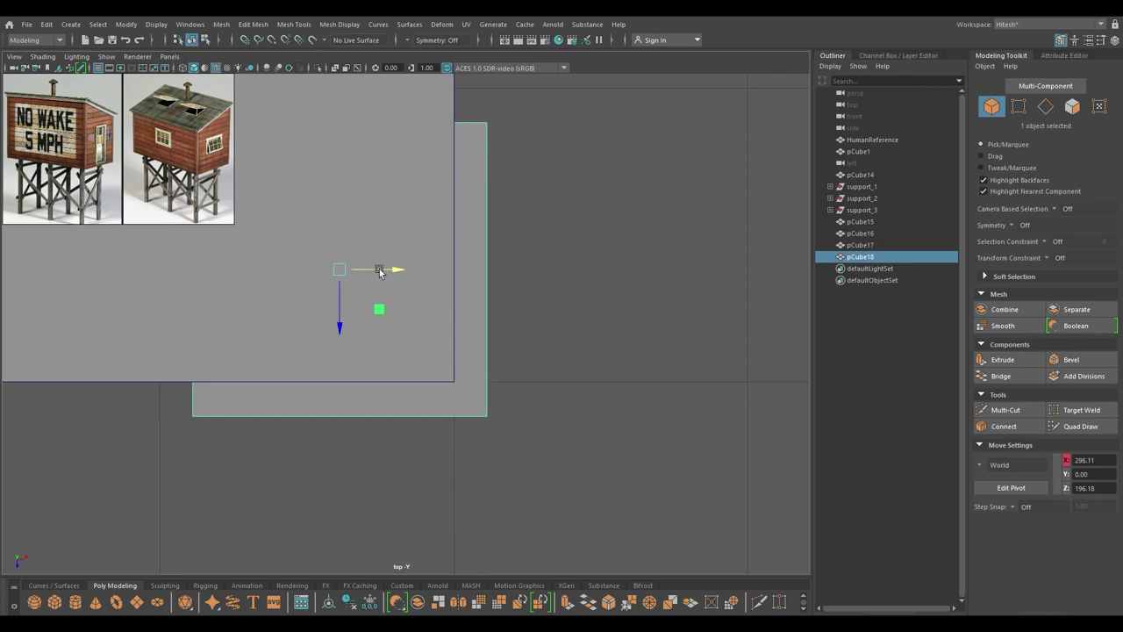
Step: Save the scene as a new file named Boathouse2.ma in the Boathouse scenes folder
key("space")
left_click_drag(428, 319, 566, 340, "alt")
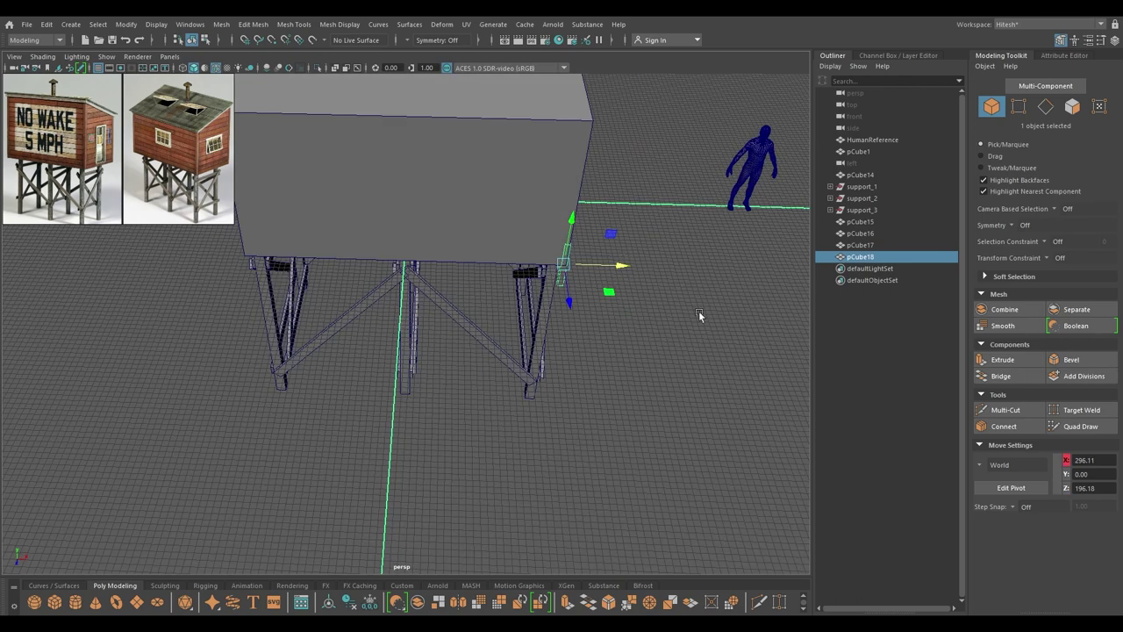
left_click_drag(699, 312, 681, 301, "alt")
key("ctrl+shift+s")
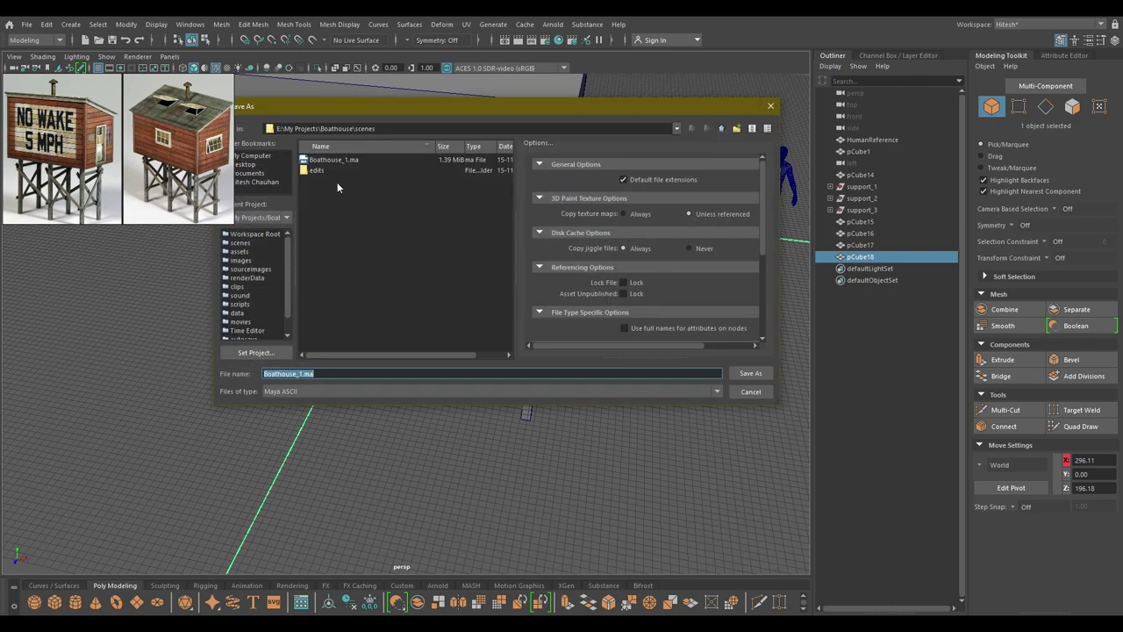
left_click(322, 373)
left_click(306, 374)
key("BackSpace")
type("1")
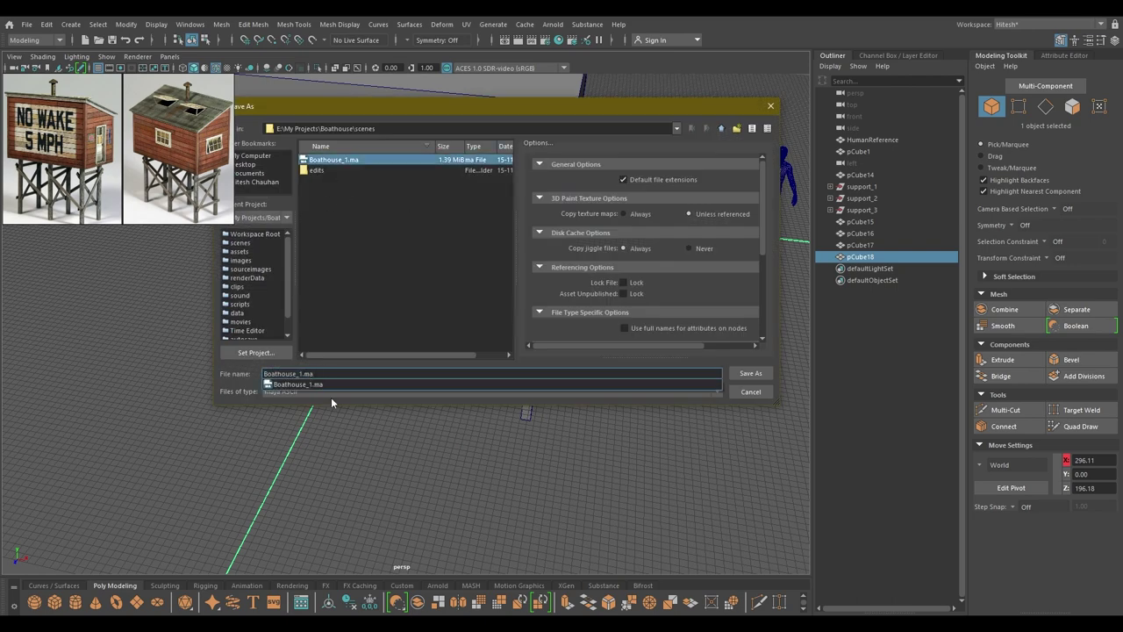
key("BackSpace")
key("BackSpace")
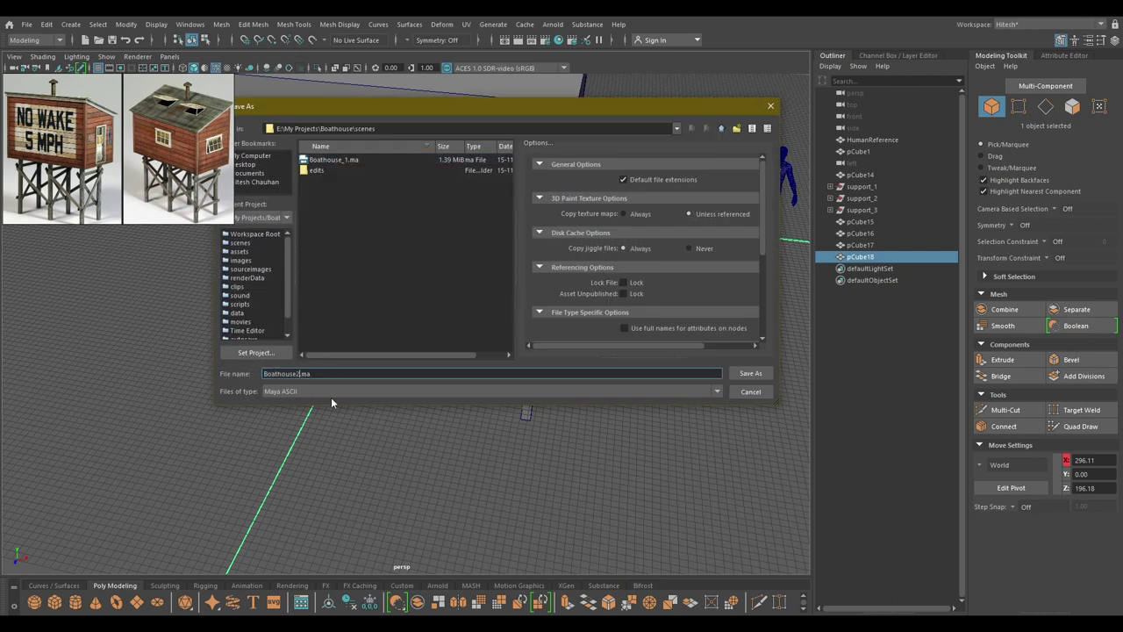
key("Return")
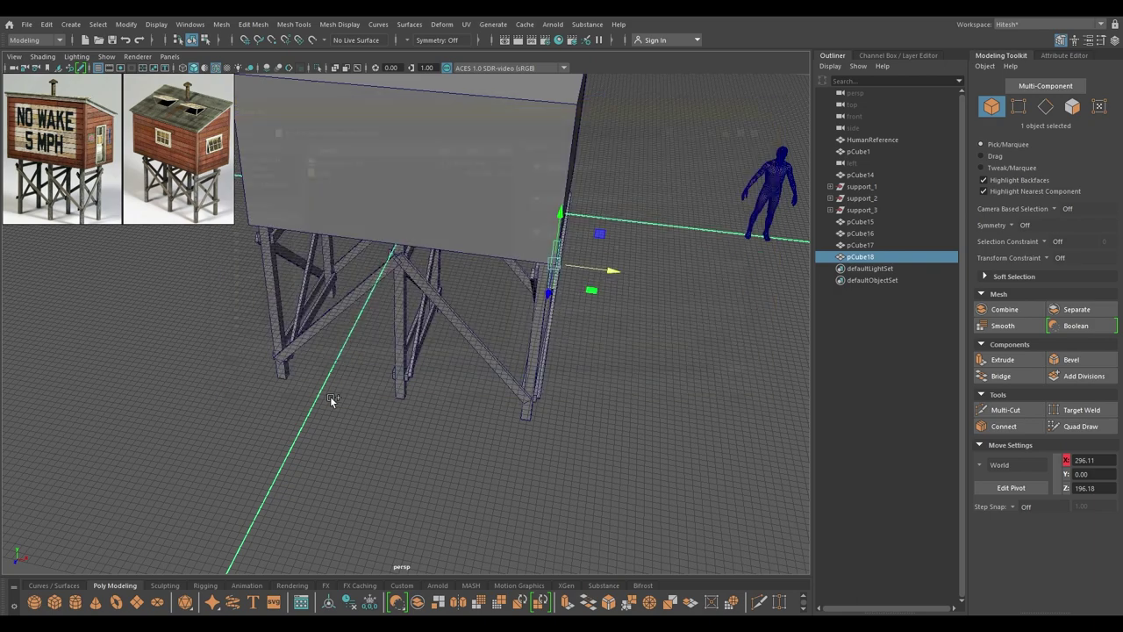
Step: Raise the corner cube to about Y 250.37 so its top sits just above the shack's upper corner
left_click(497, 444)
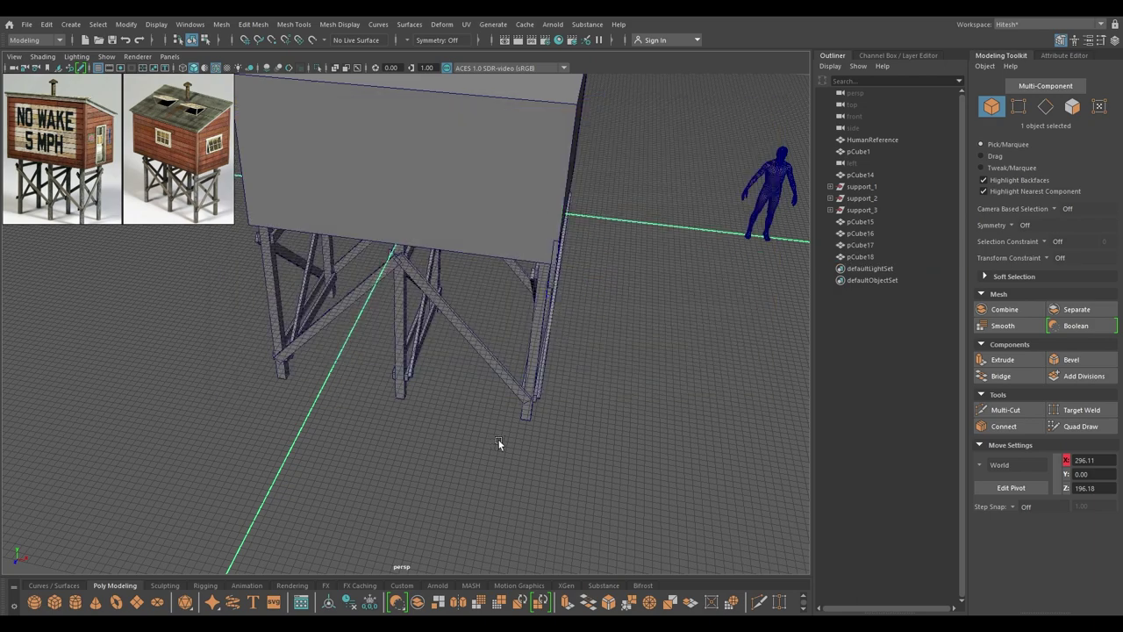
left_click_drag(496, 444, 670, 272, "alt")
left_click(524, 233)
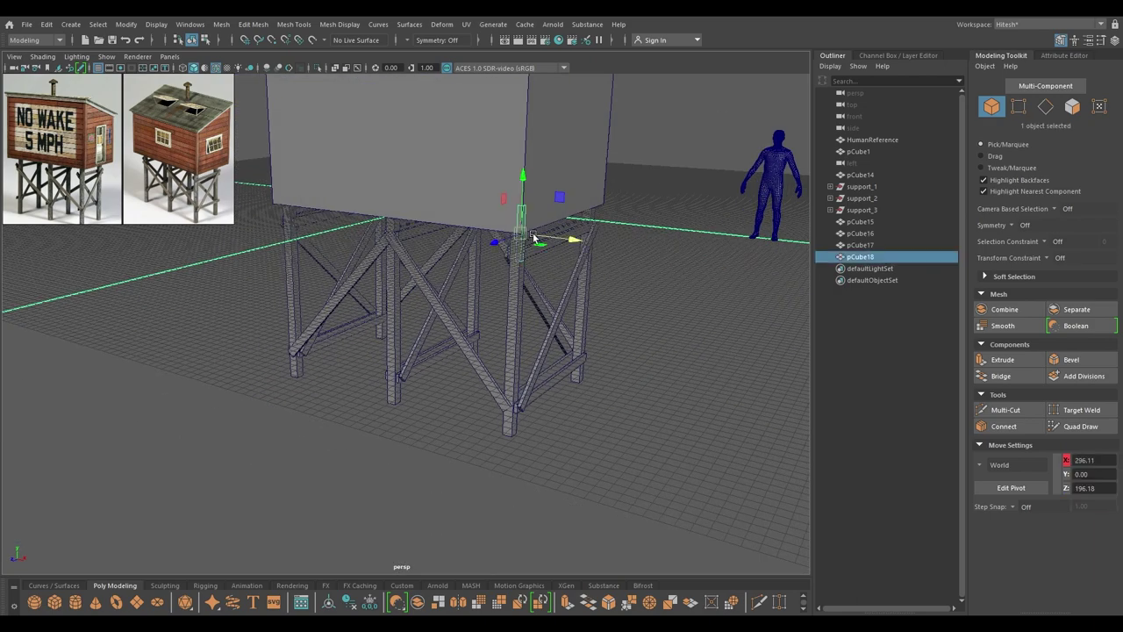
middle_click_drag(534, 240, 560, 421, "alt")
left_click_drag(541, 401, 545, 257)
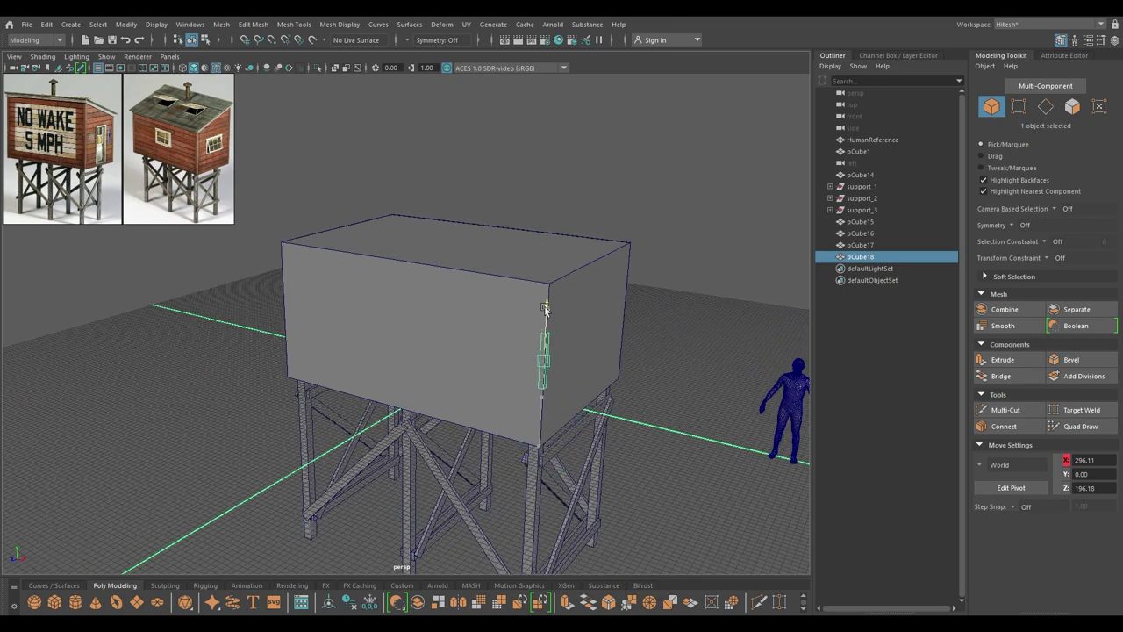
scroll(579, 447, "up", 8)
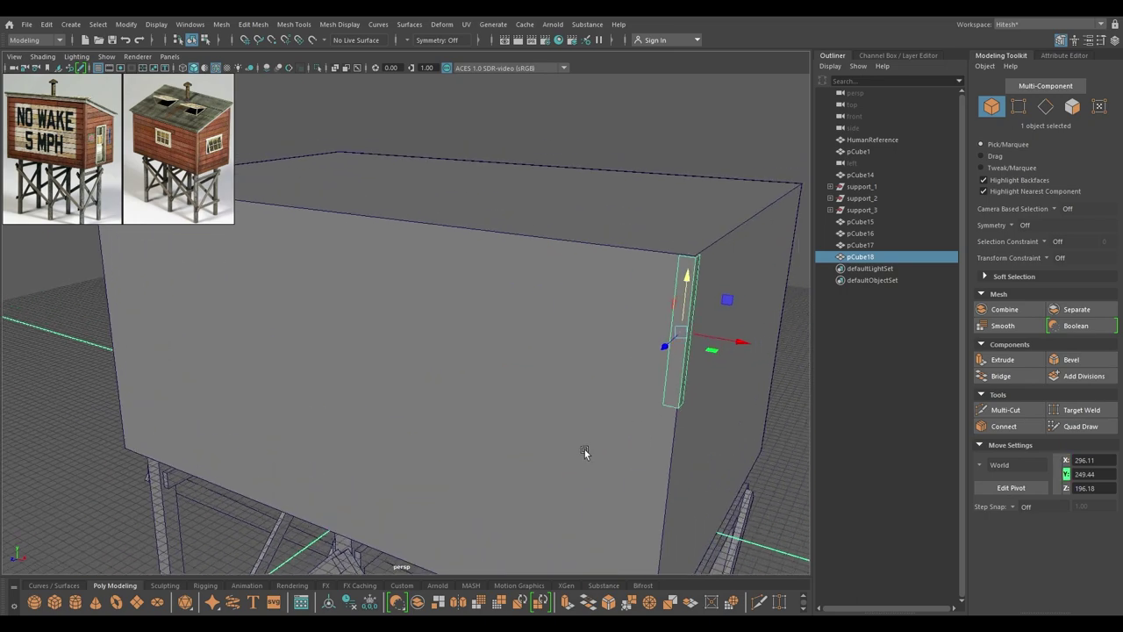
middle_click_drag(596, 364, 466, 431, "alt")
scroll(518, 417, "up", 1)
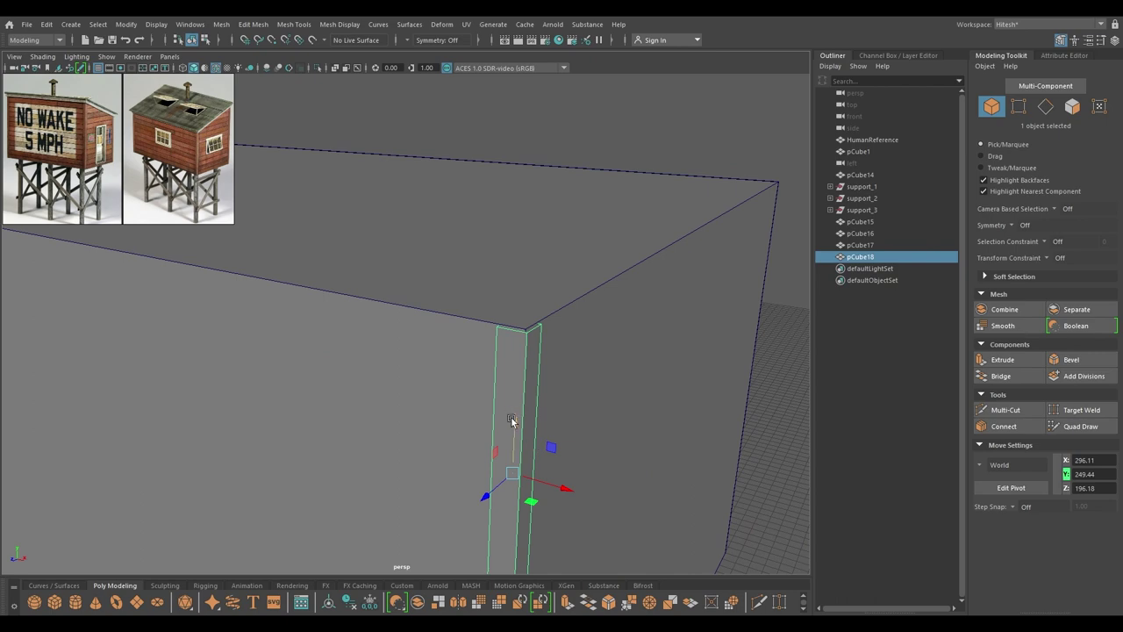
left_click_drag(511, 421, 524, 418)
scroll(526, 412, "down", 6)
right_click_drag(690, 218, 660, 219)
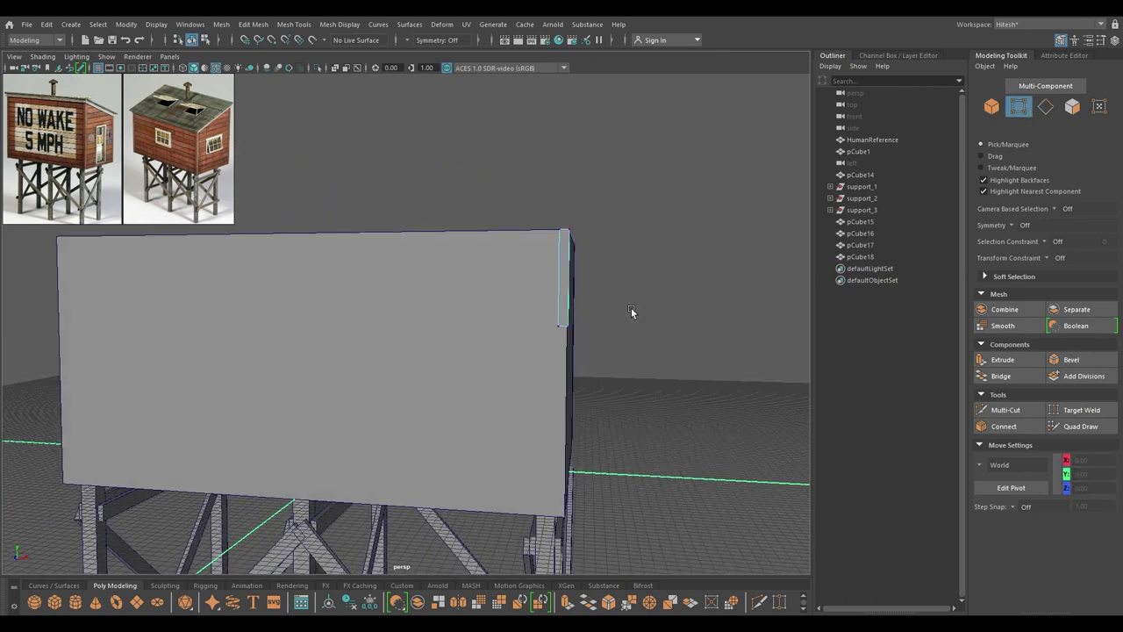
left_click_drag(631, 307, 556, 336)
left_click_drag(565, 431, 520, 389, "alt")
scroll(555, 393, "down", 3)
right_click_drag(735, 197, 783, 167)
Step: Set the corner post's width and depth to 15, checking it in wireframe from the top view
key("space")
left_click_drag(716, 213, 614, 223)
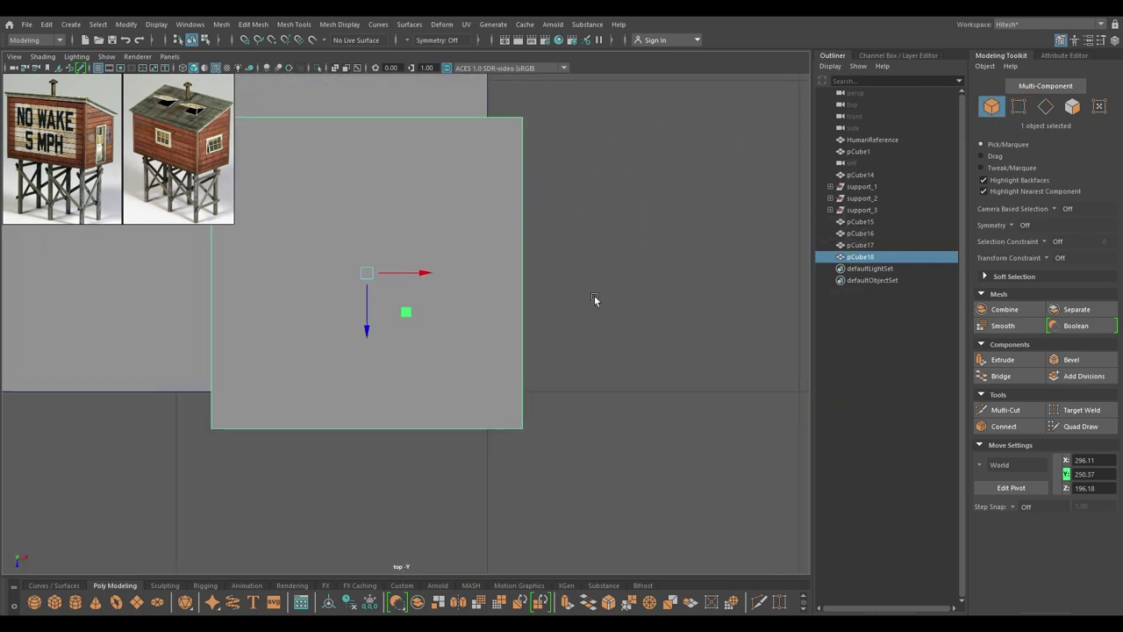
key("t")
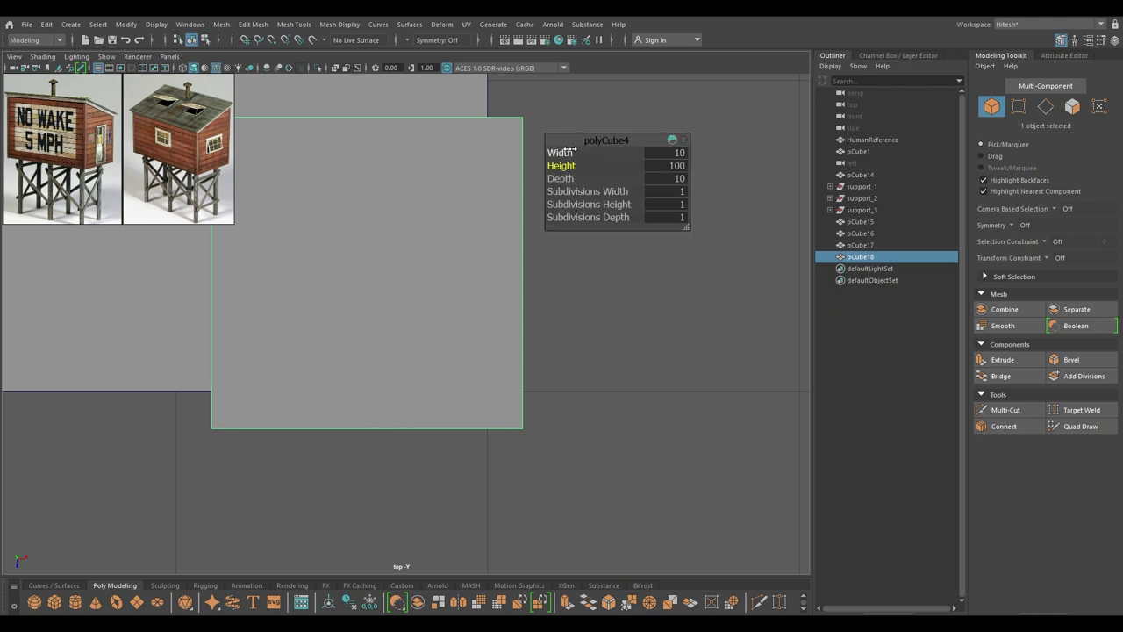
key("4")
left_click_drag(571, 151, 578, 148)
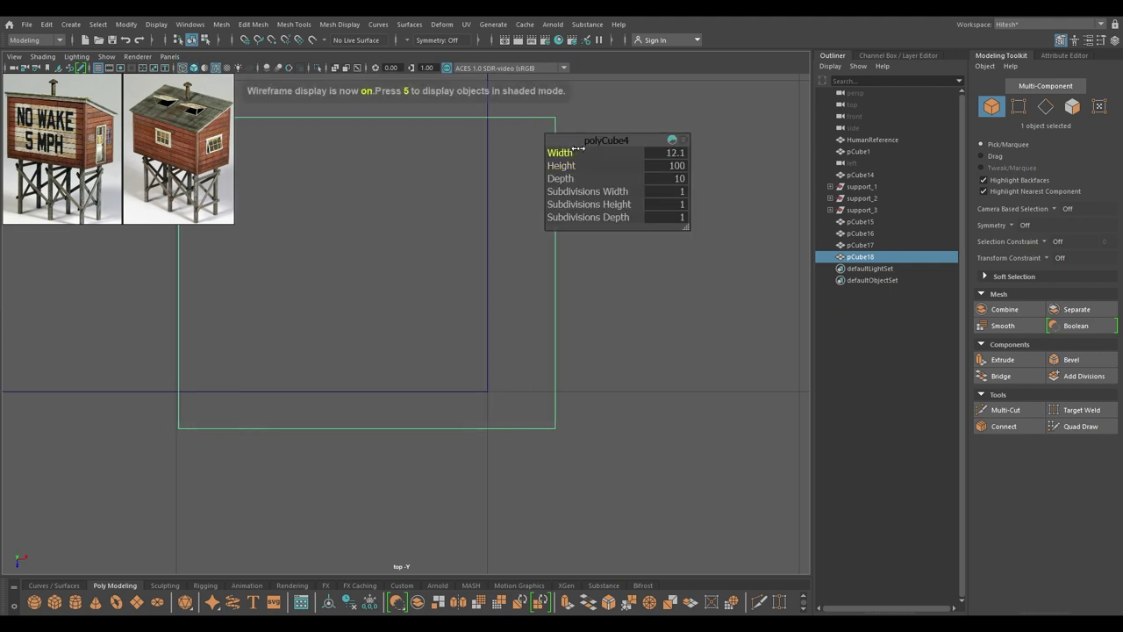
key("f")
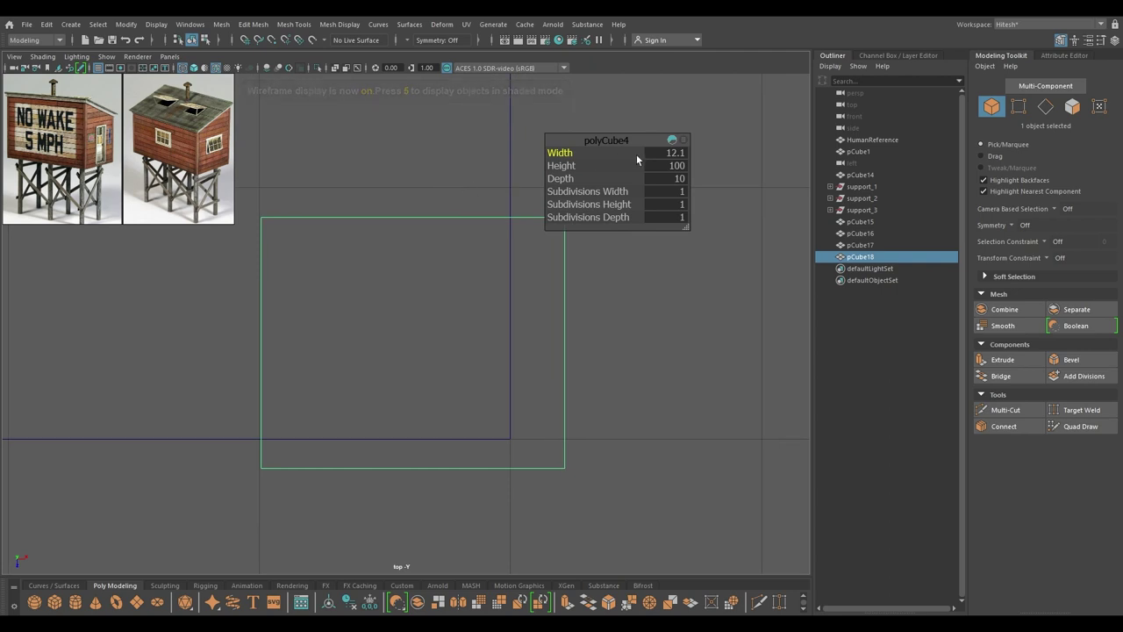
left_click(655, 154)
type("15")
key("Tab")
key("Tab")
type("15")
key("Return")
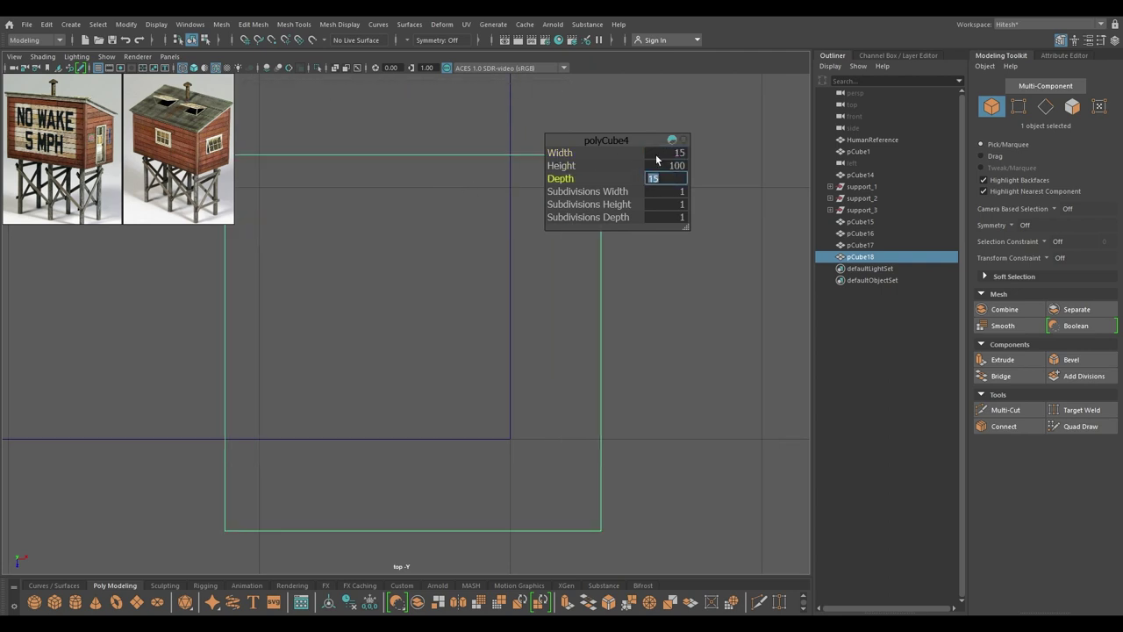
key("w")
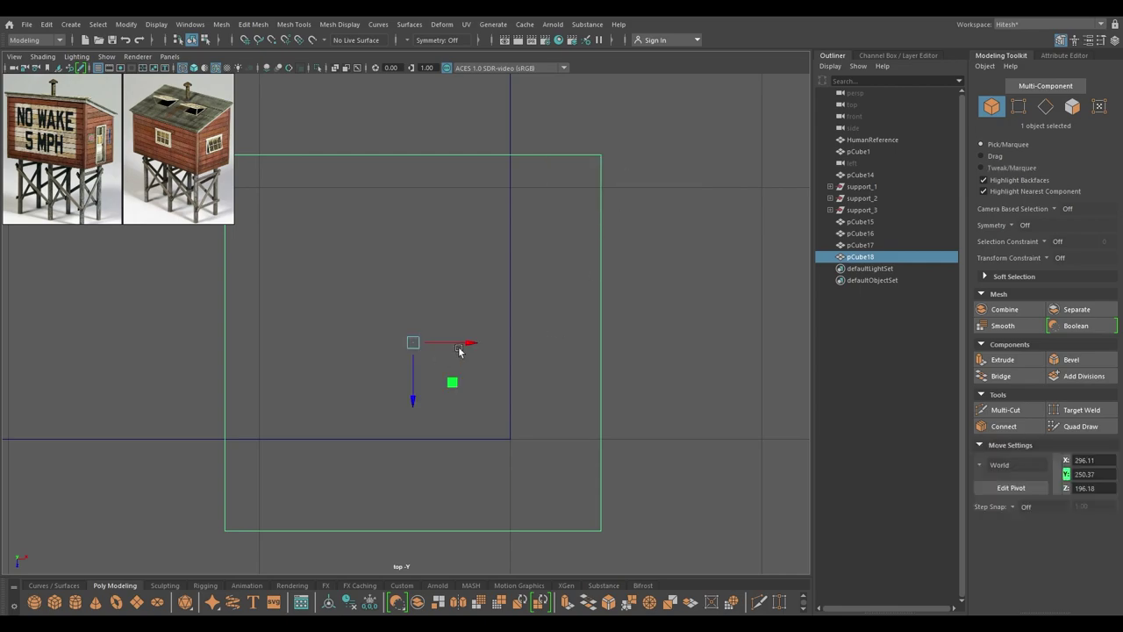
Step: Restore textured shaded display and pull the corner post's four bottom vertices down to the wall's lower edge
key("space")
left_click_drag(467, 342, 466, 314)
left_click_drag(466, 314, 416, 306, "alt")
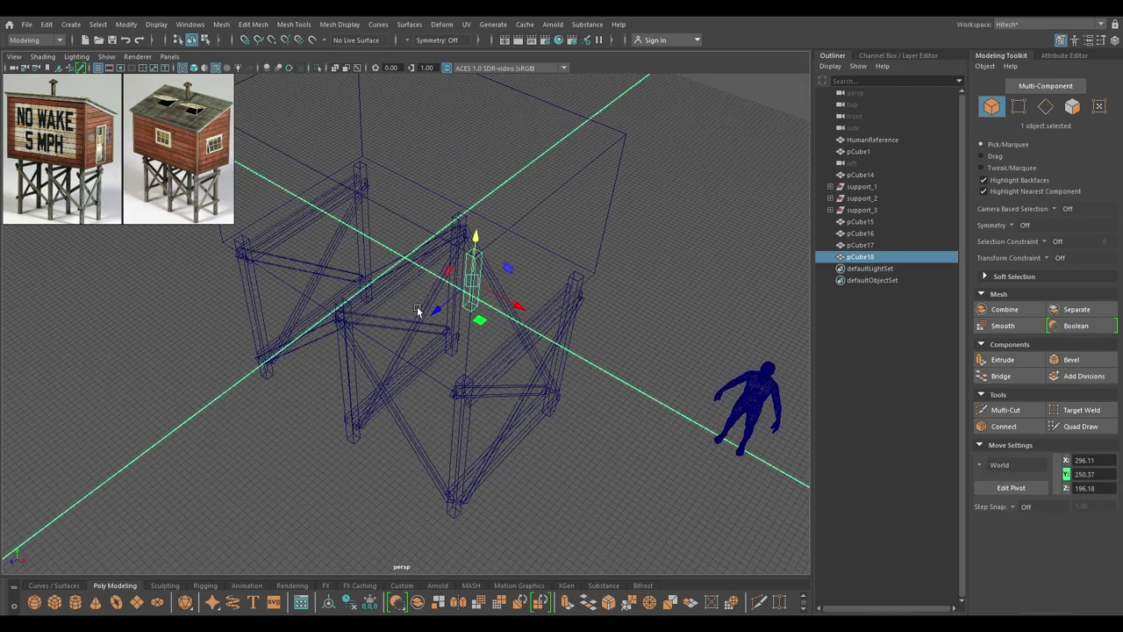
key("6")
left_click(759, 312)
left_click_drag(689, 335, 758, 255, "alt")
left_click_drag(638, 220, 618, 346, "alt")
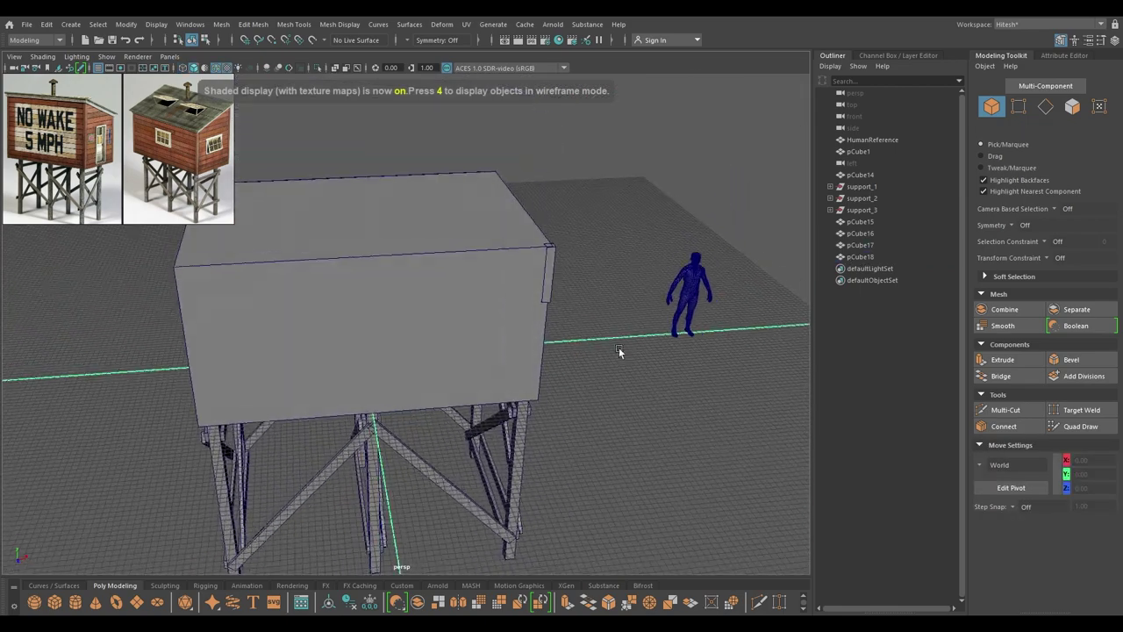
left_click(552, 281)
right_click_drag(608, 218, 571, 213)
left_click_drag(611, 351, 516, 295, "alt")
left_click_drag(492, 244, 487, 303, "alt")
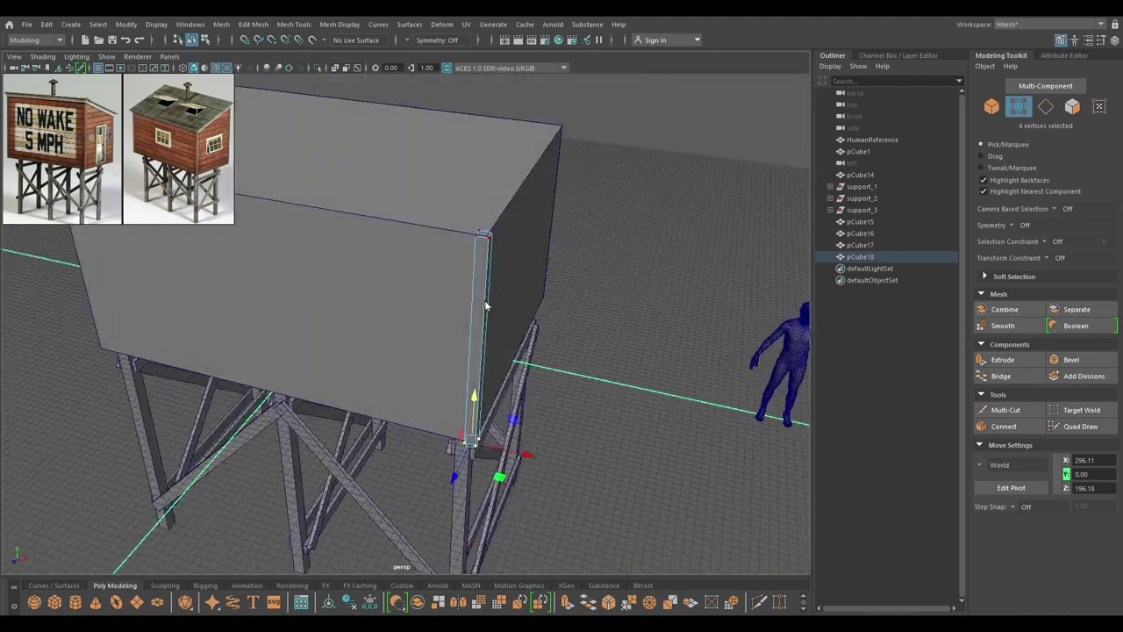
right_click_drag(487, 302, 617, 259)
left_click(616, 260)
left_click_drag(616, 260, 624, 330, "alt")
Step: Duplicate the shack's corner post in the top view
key("space")
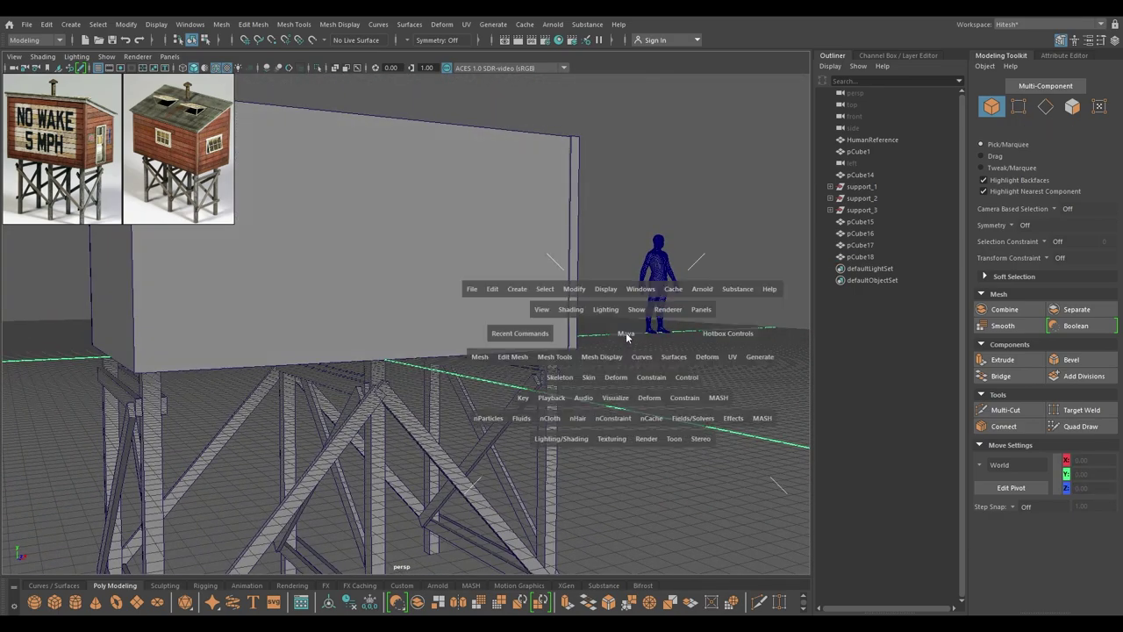
left_click_drag(625, 331, 624, 289)
right_click_drag(423, 85, 357, 212, "alt")
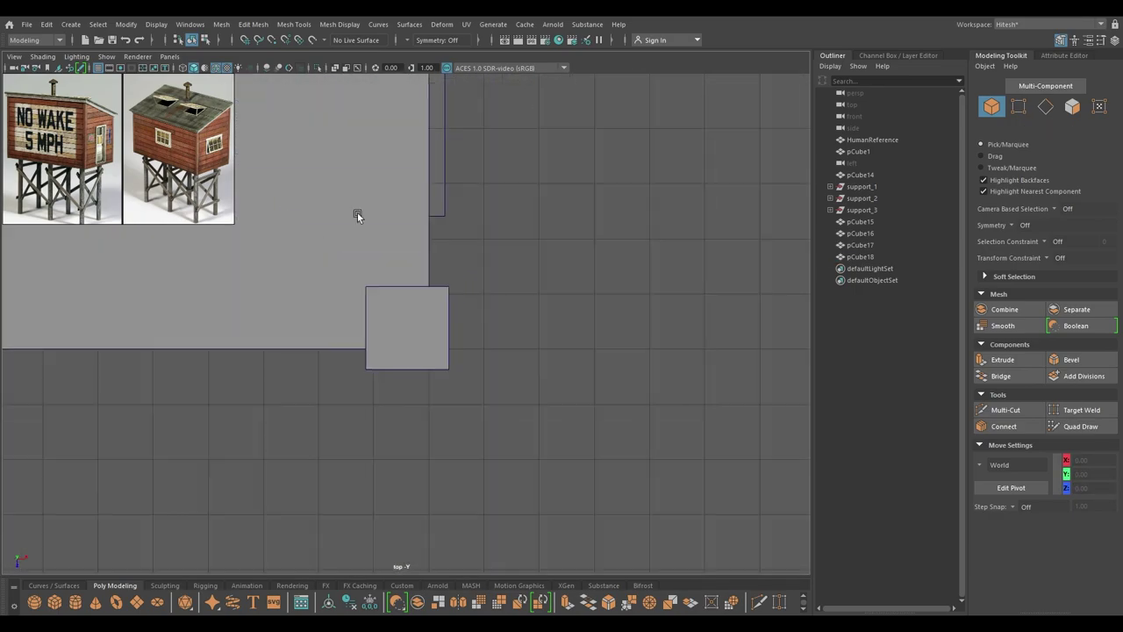
middle_click_drag(357, 211, 573, 441, "alt")
right_click_drag(573, 441, 486, 173, "alt")
middle_click_drag(486, 173, 597, 214, "alt")
right_click_drag(597, 214, 544, 79, "alt")
middle_click_drag(570, 201, 714, 319, "alt")
right_click_drag(713, 319, 491, 239, "alt")
middle_click_drag(491, 239, 531, 234, "alt")
left_click(589, 429)
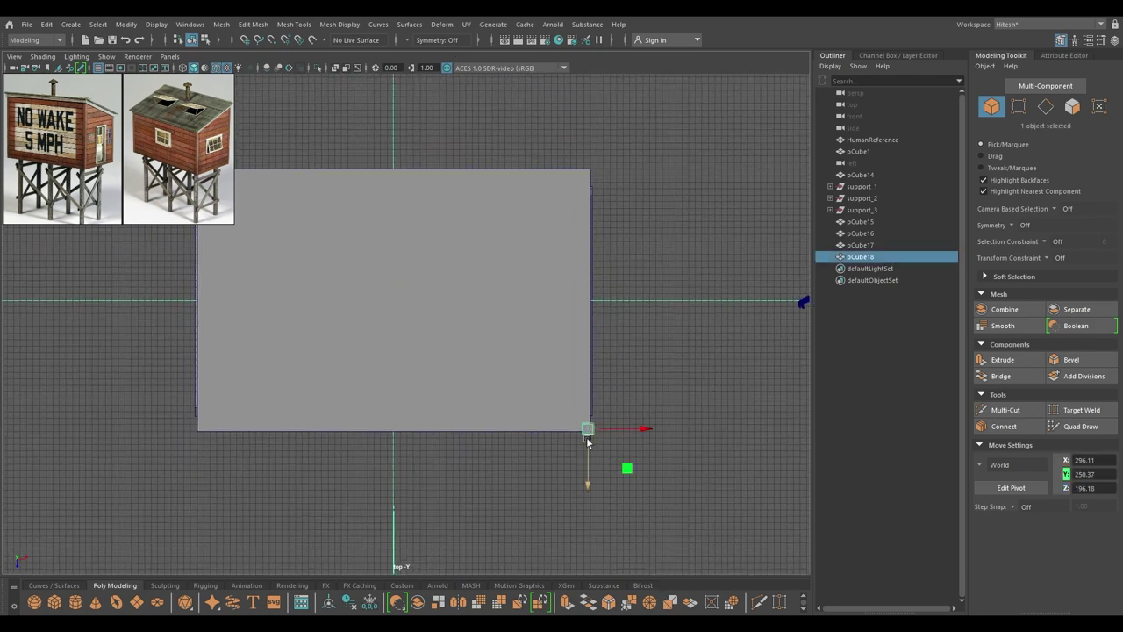
middle_click_drag(584, 439, 635, 448, "alt")
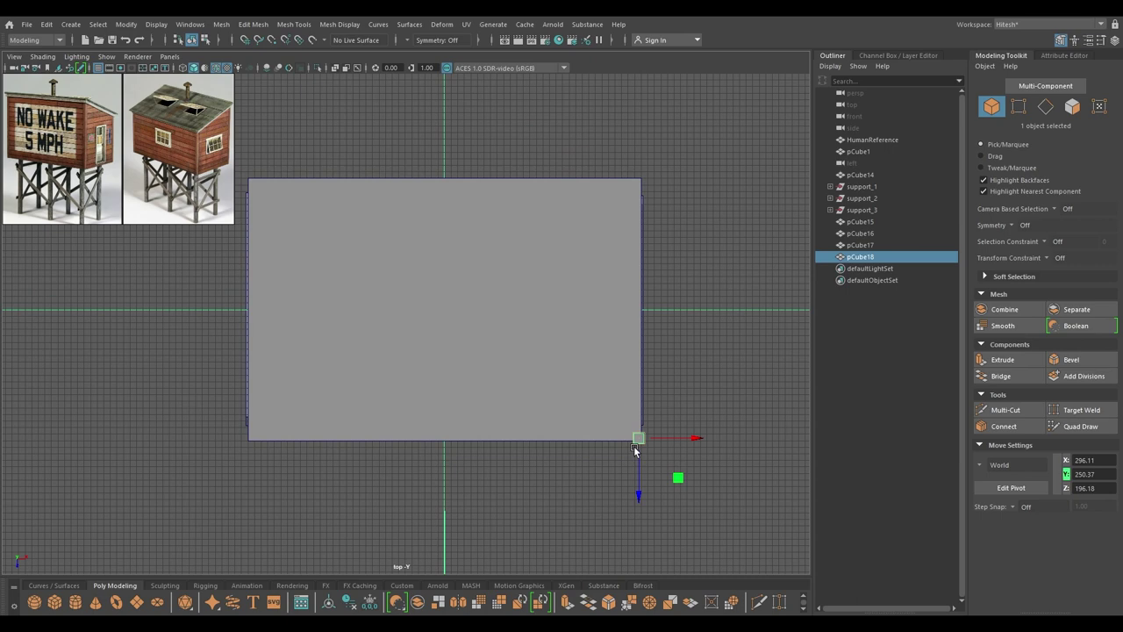
key("ctrl+d")
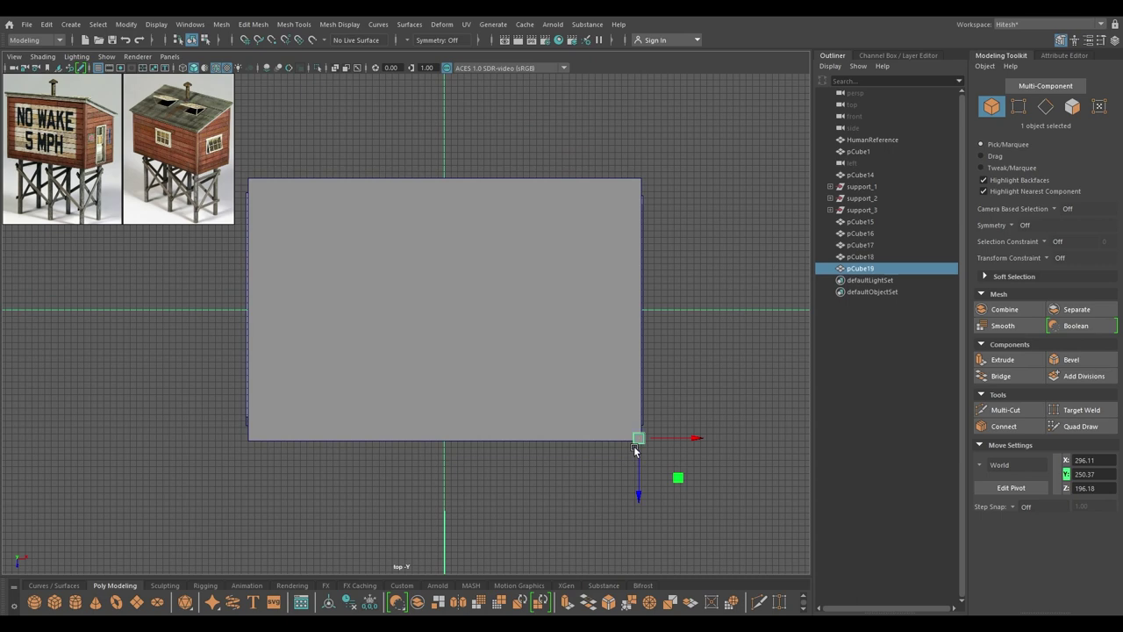
Step: Snap the duplicate post's pivot to X 0 and set its Scale X to -1 to mirror it across the shack
key("d")
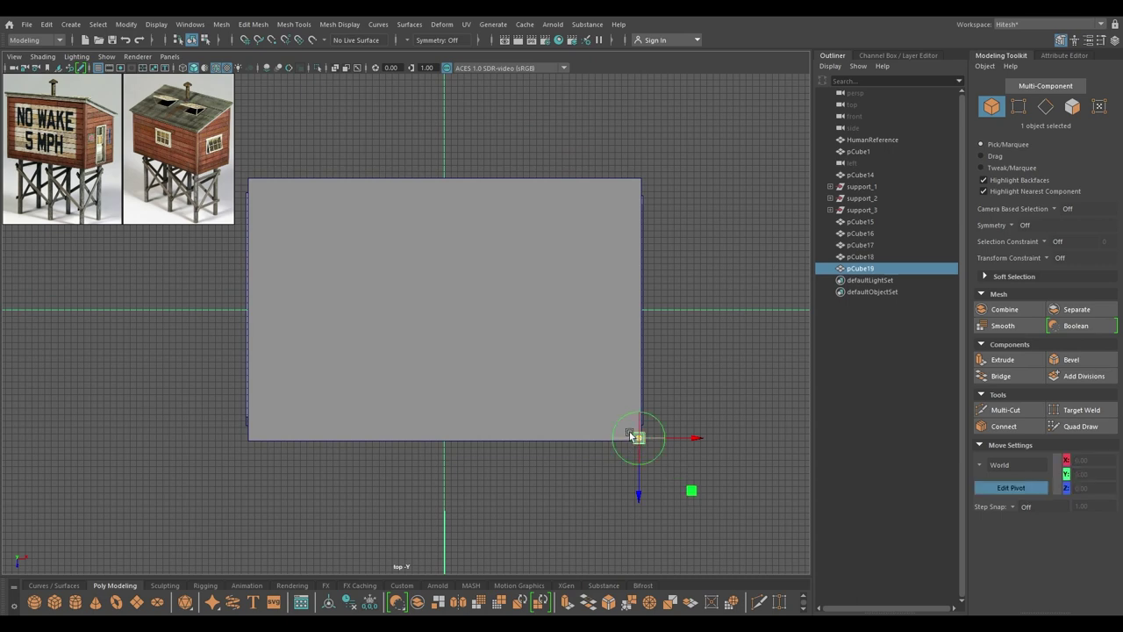
left_click_drag(689, 445, 446, 468)
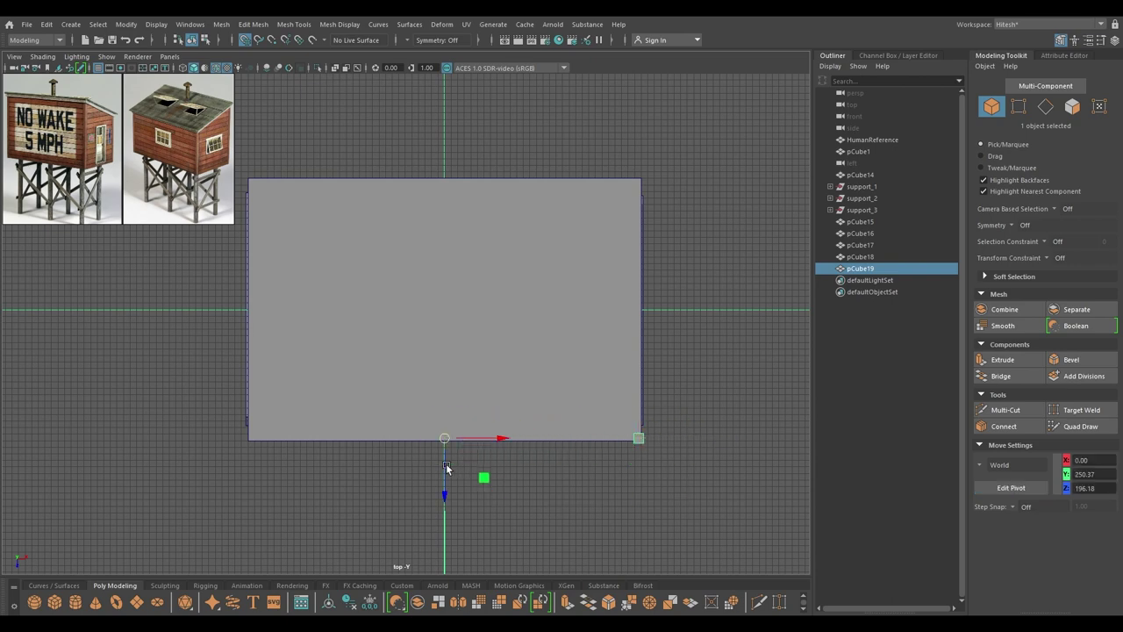
left_click(888, 58)
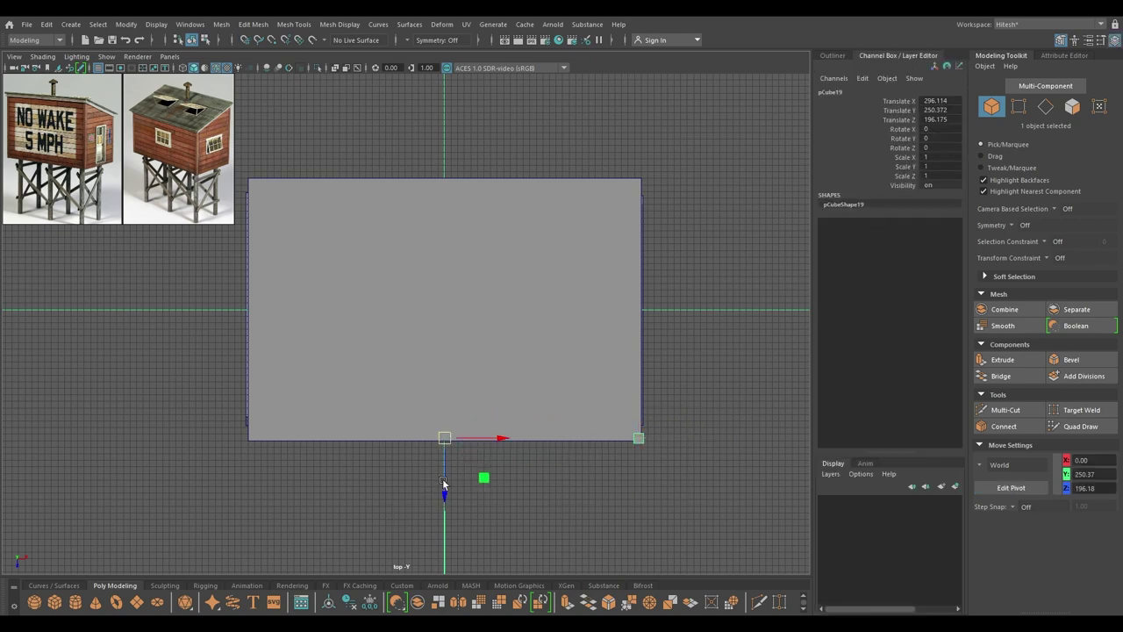
left_click(935, 157)
type("-1")
key("Return")
Step: Combine the two front corner posts into one mesh
left_click(659, 433)
left_click(644, 441)
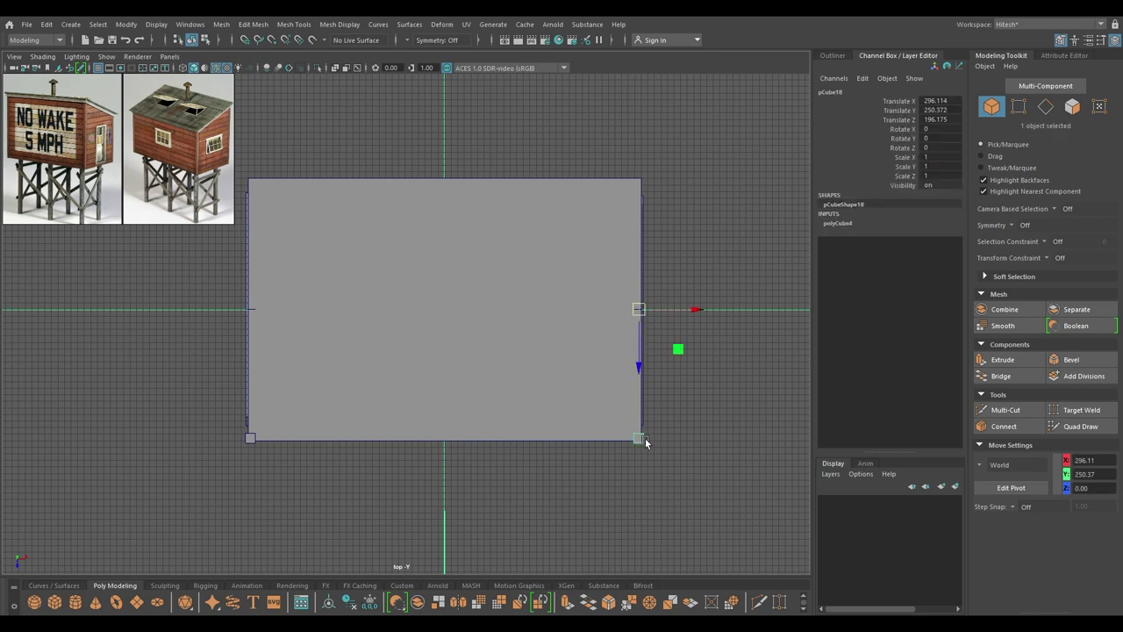
left_click(246, 439, "shift")
right_click_drag(246, 439, 231, 538, "shift")
Step: Snap the combined posts' pivot to the grid origin at X 0, Z 0, using wireframe display
key("d")
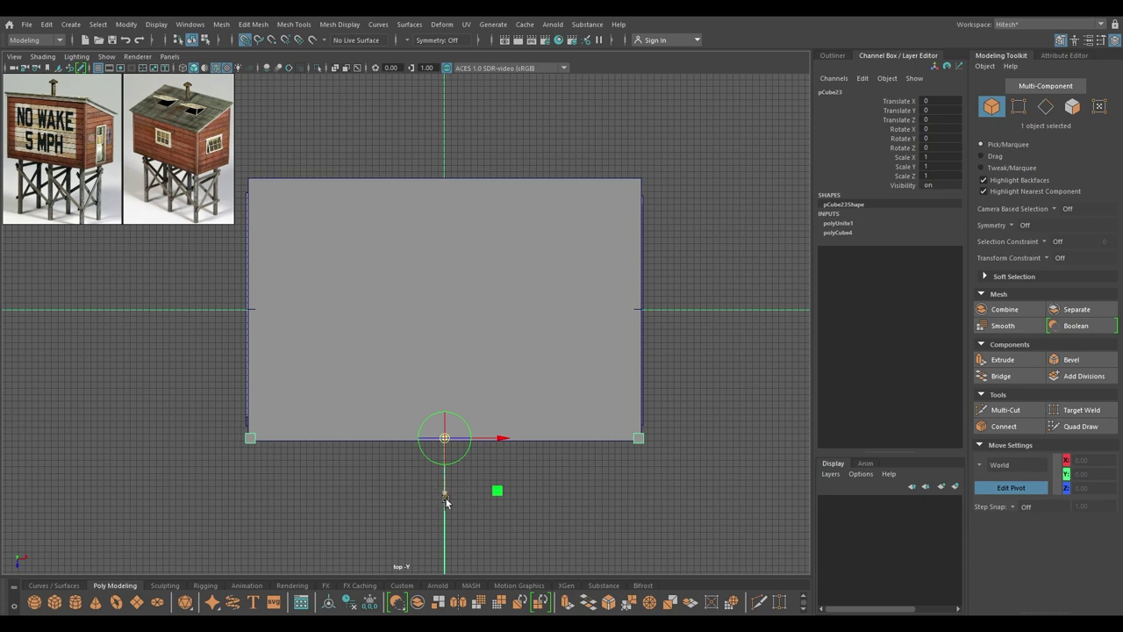
left_click_drag(445, 494, 442, 317)
key("4")
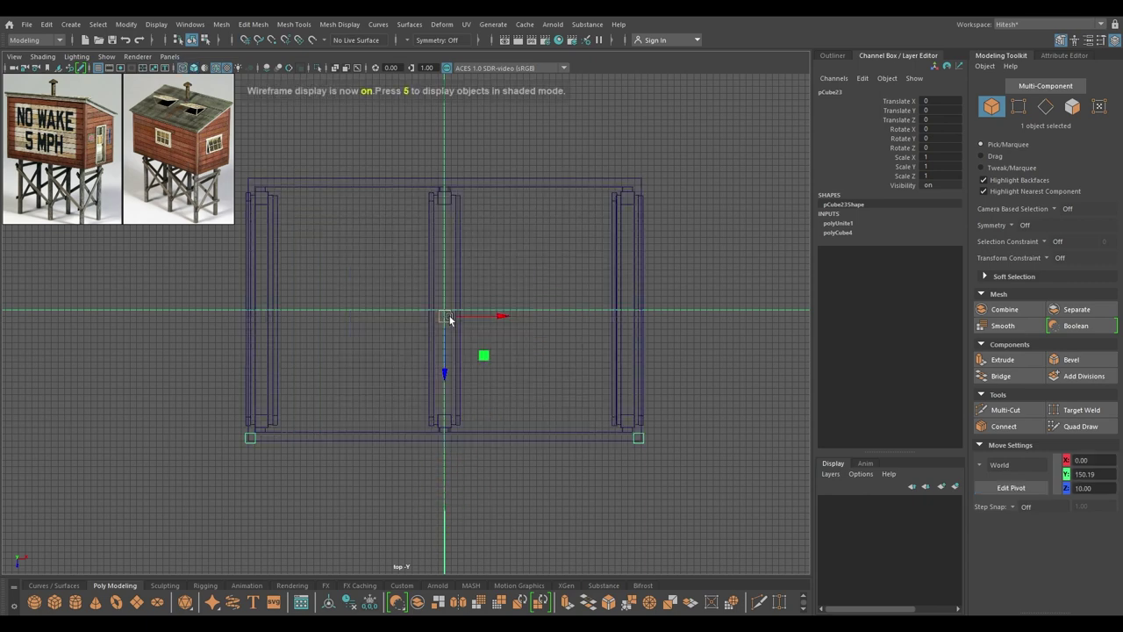
key("x")
left_click_drag(445, 377, 445, 312)
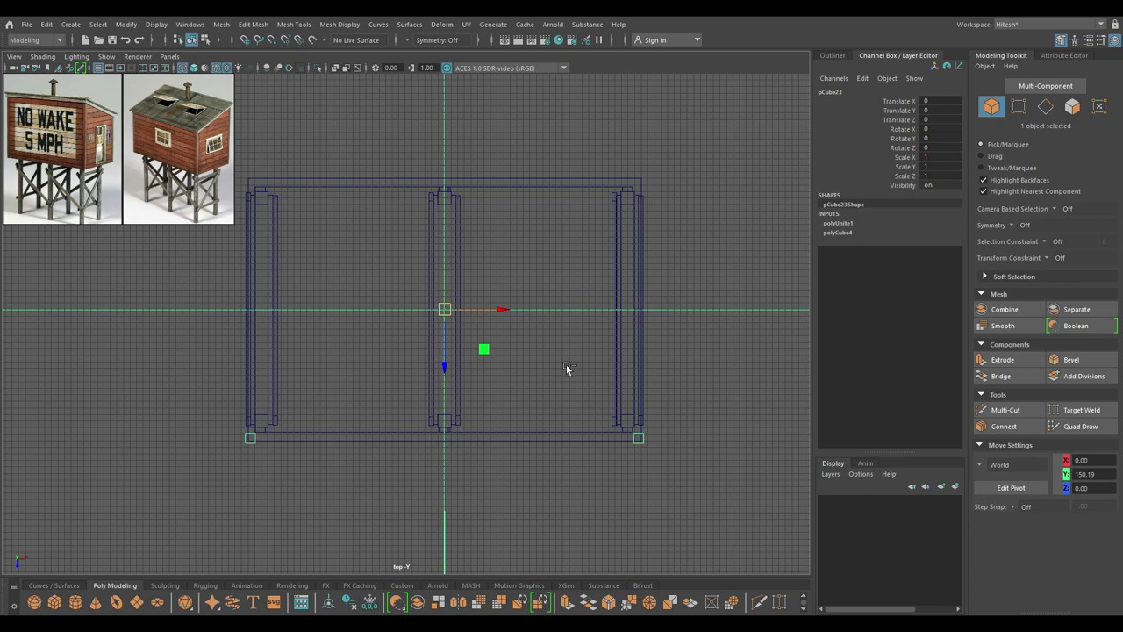
Step: Duplicate the combined post pair and set the copy's Scale Z to -1 to place posts at the two back corners
key("ctrl+d")
double_click(947, 175)
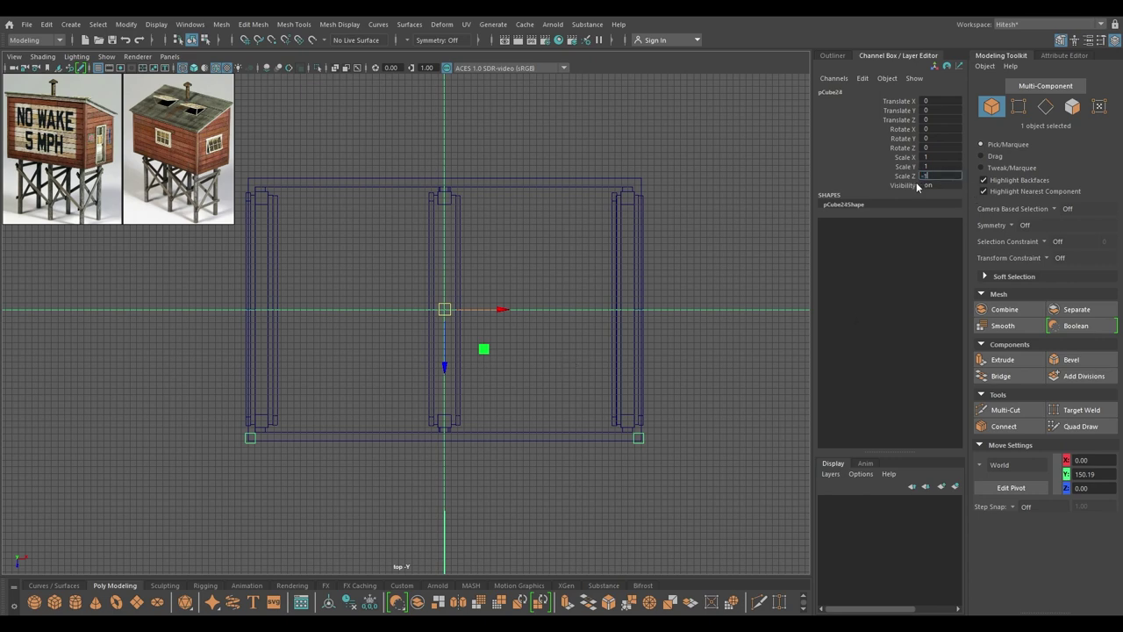
type("-1")
key("Return")
left_click(704, 202)
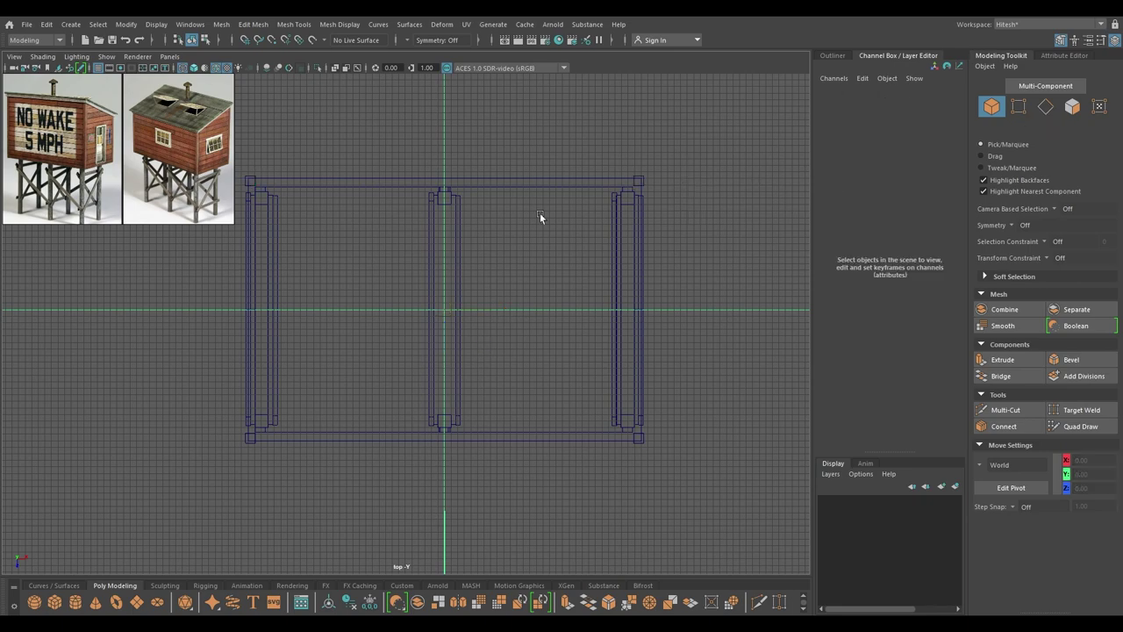
Step: Return to the textured shaded perspective view and delete the flattened stray post copies on the shack's side walls
key("space")
mouse_move(660, 230)
left_mouse_down()
mouse_move(635, 130)
mouse_move(527, 191)
mouse_move(555, 284)
mouse_move(451, 294)
left_mouse_up()
key("5")
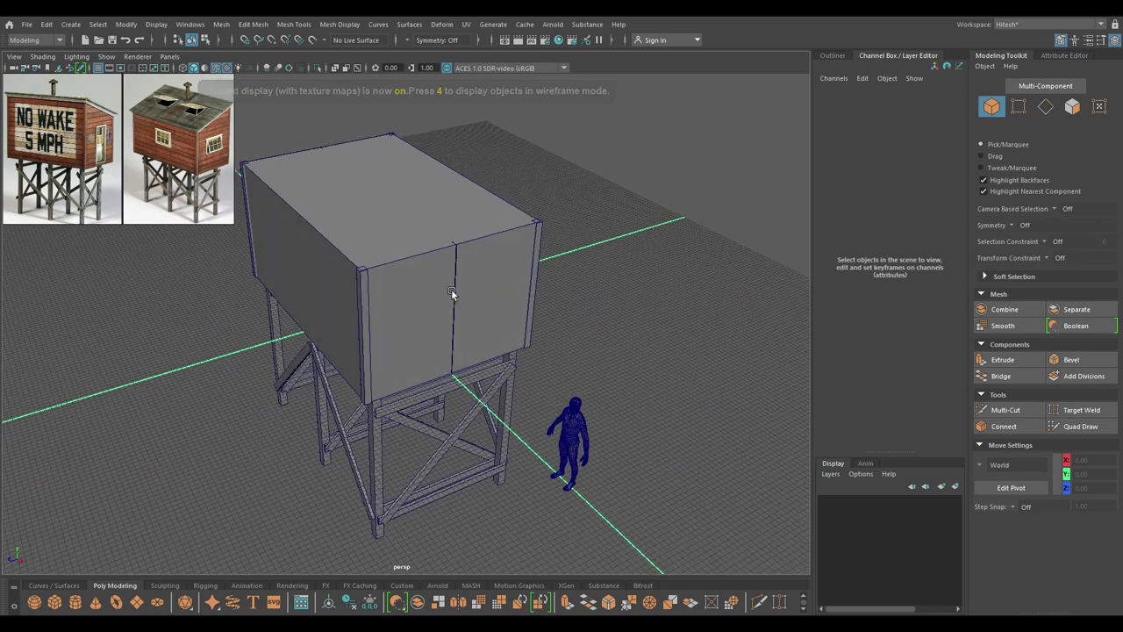
left_click(458, 296)
left_click(473, 312)
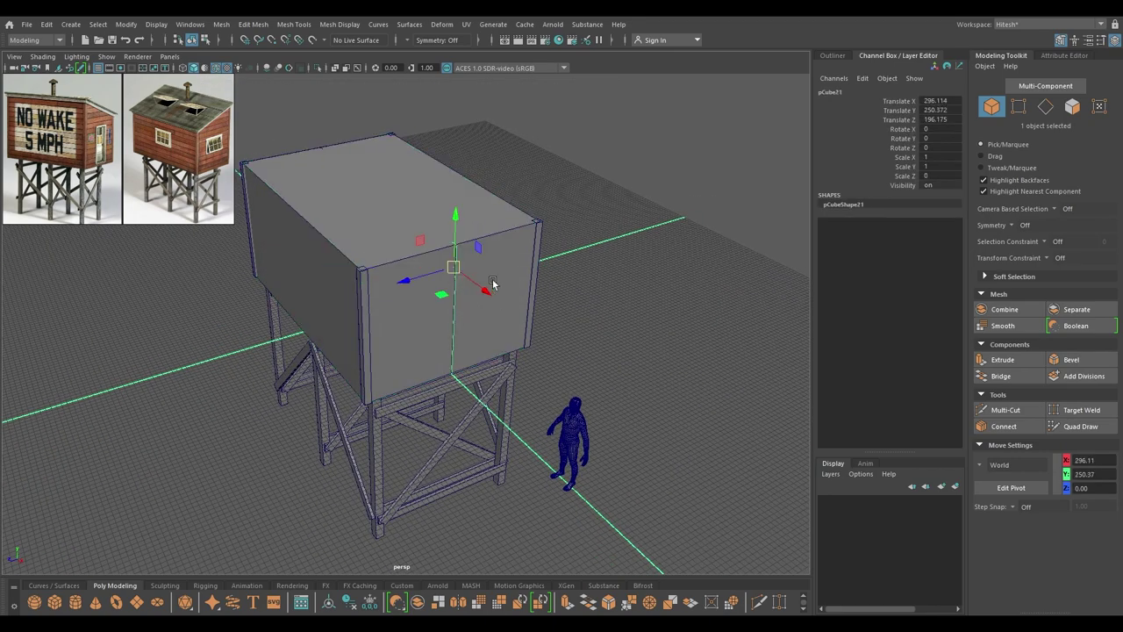
left_click(448, 228)
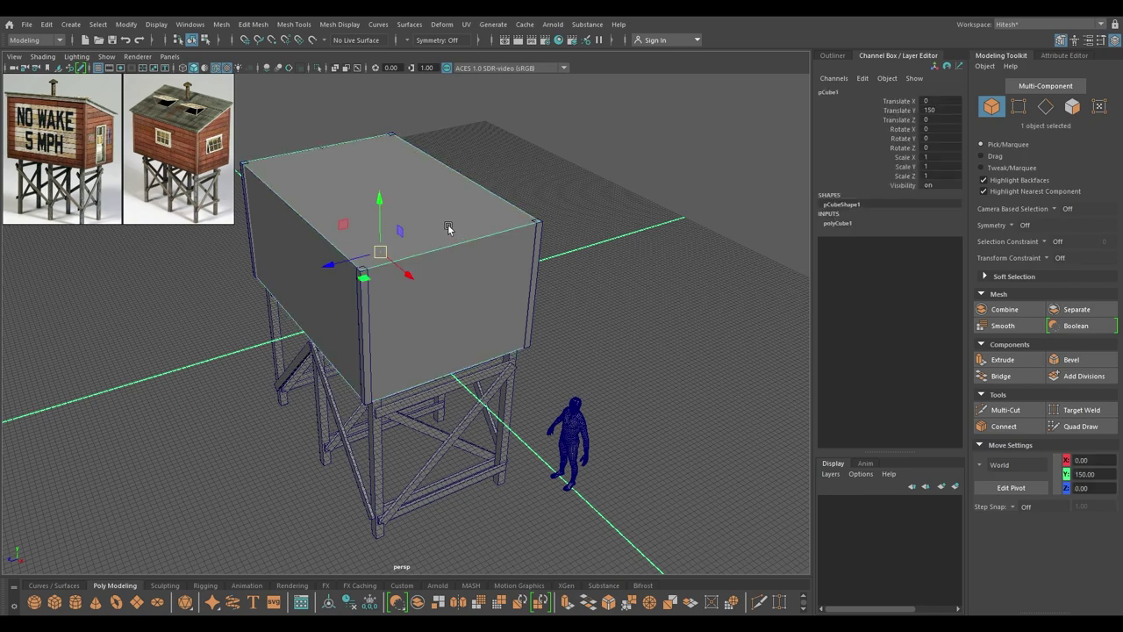
left_click(321, 148)
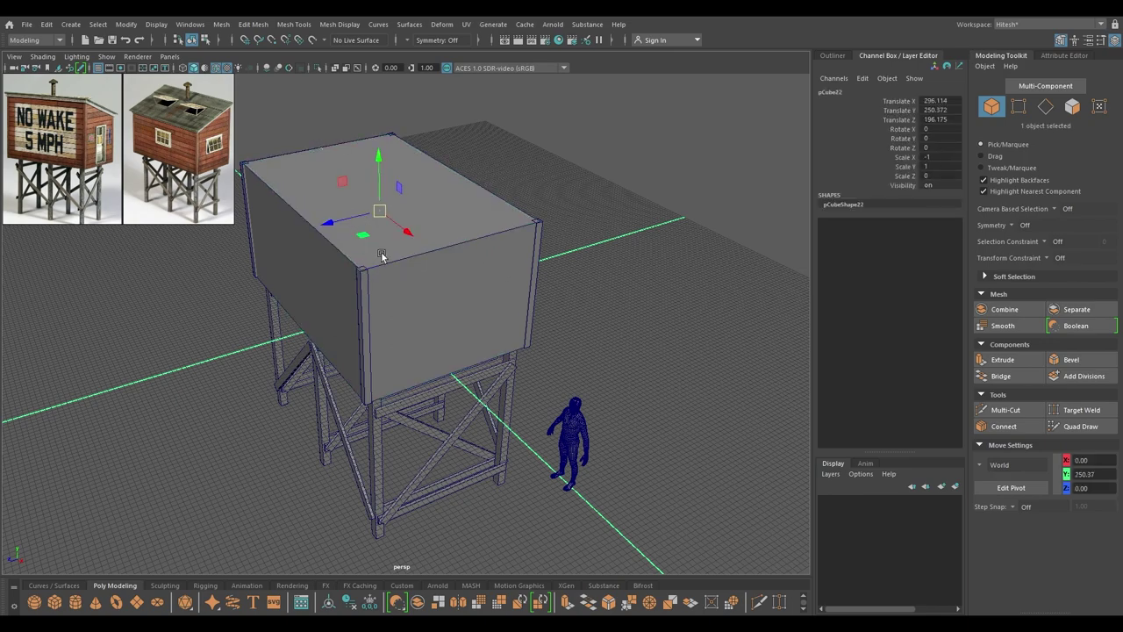
key("Delete")
Step: Check in the Outliner which cube objects are braces and which are the front and back corner post pairs
left_click_drag(449, 298, 678, 210, "alt")
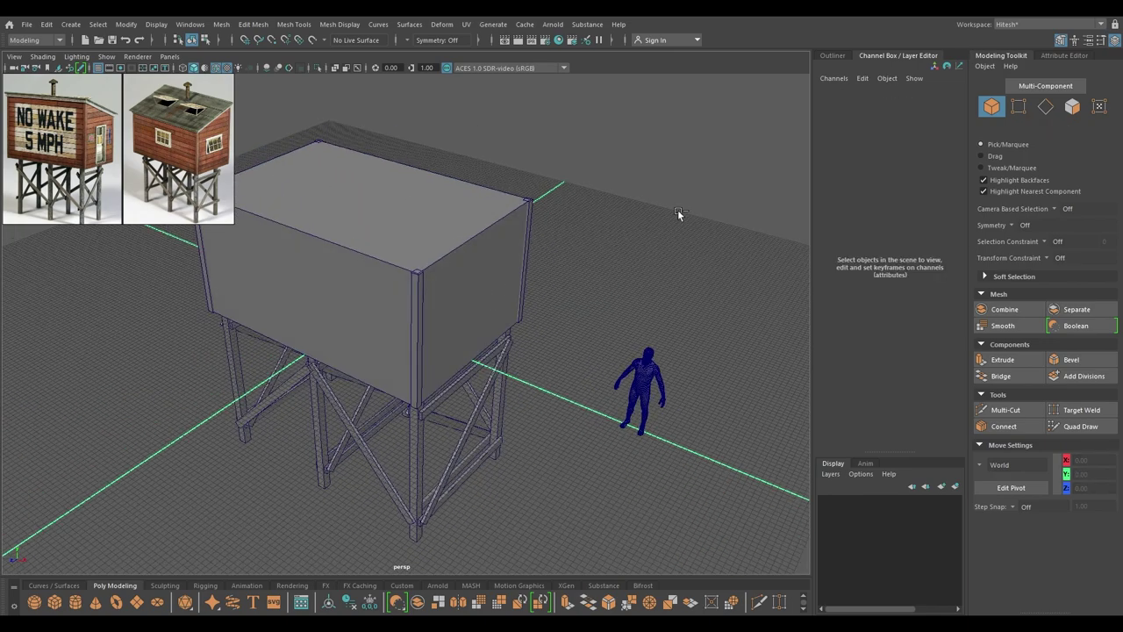
left_click(832, 55)
left_click_drag(787, 217, 803, 224, "alt")
left_click(860, 280)
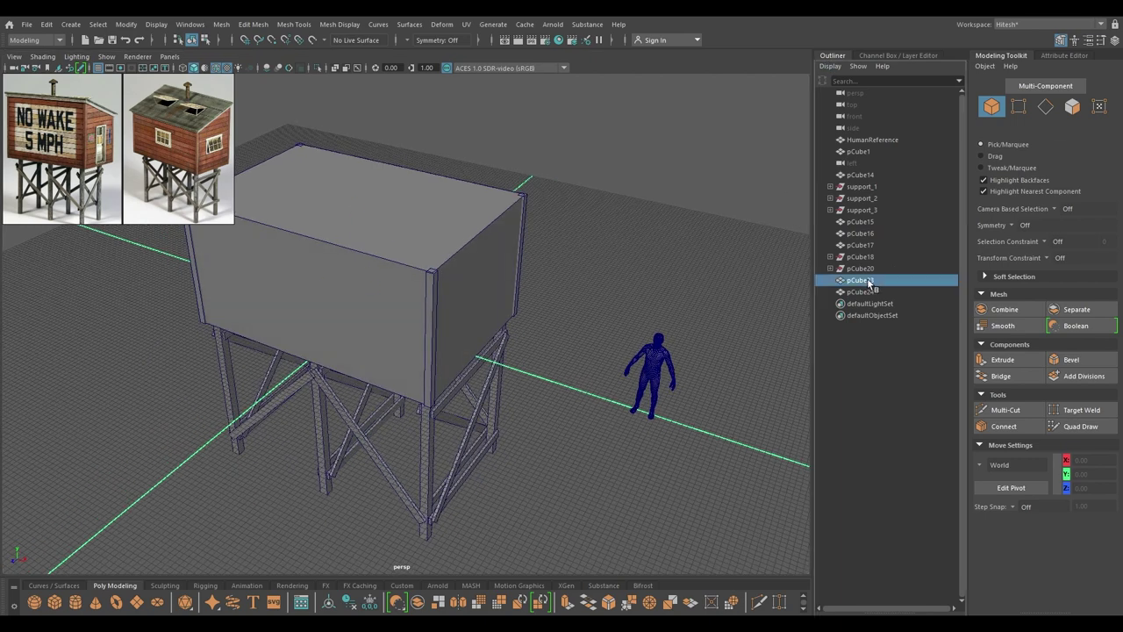
left_click(862, 175)
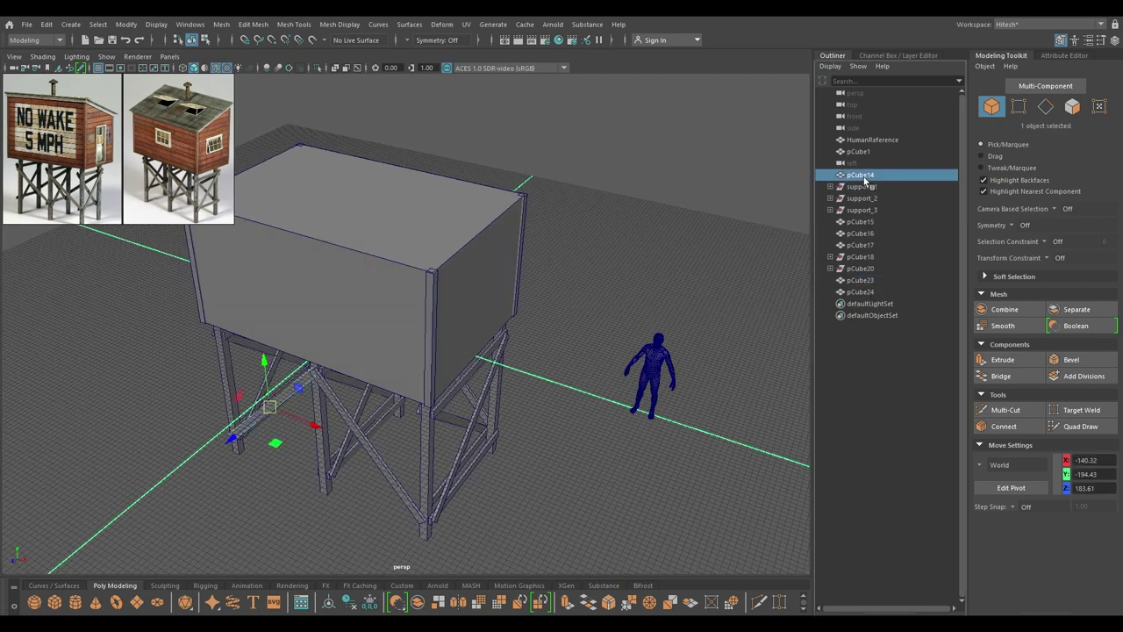
left_click(865, 234)
left_click(861, 221)
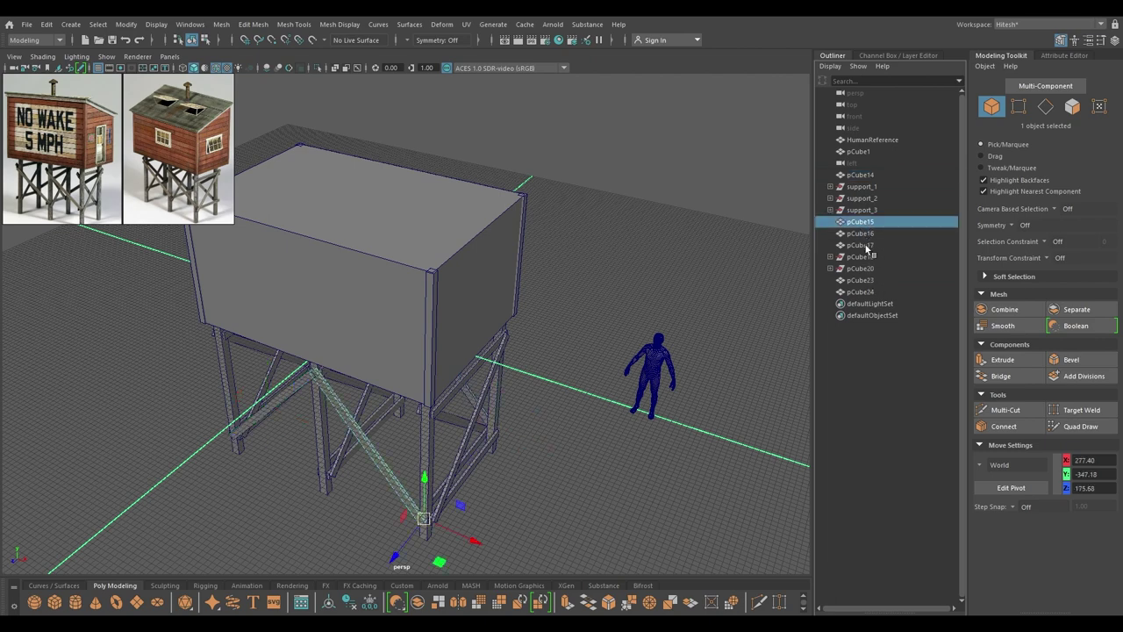
left_click(865, 245)
left_click(867, 291)
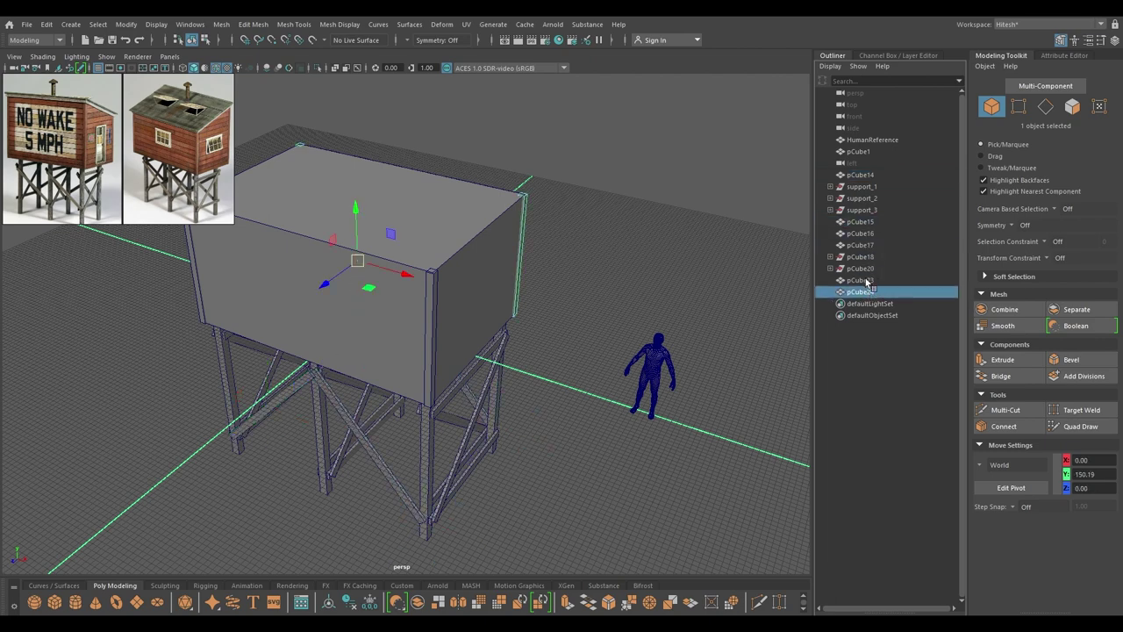
left_click(866, 280)
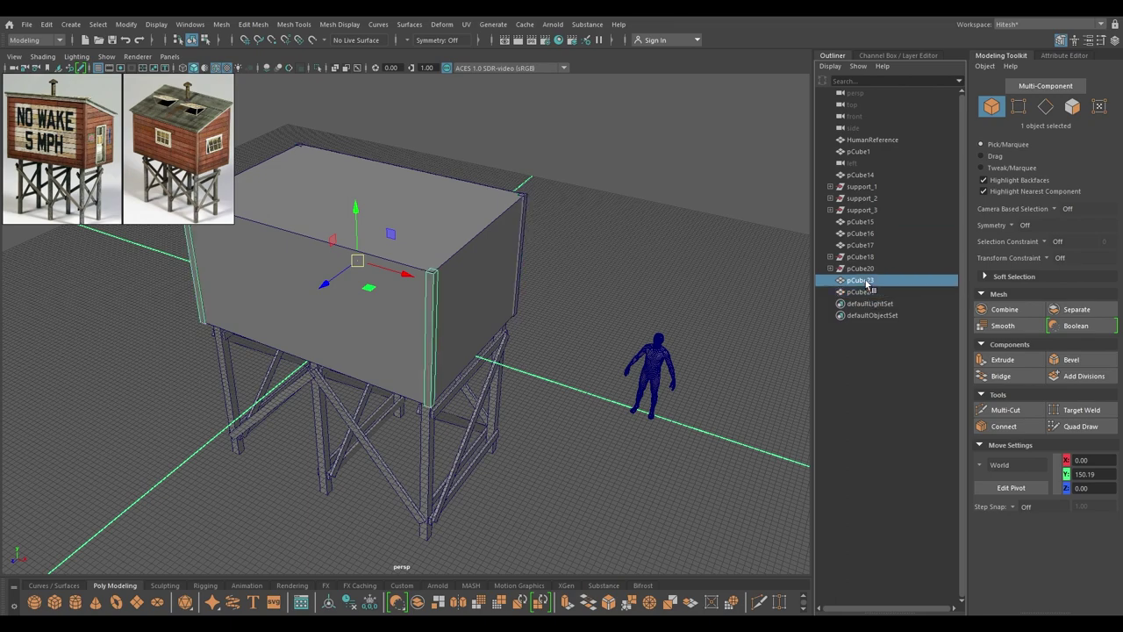
Step: Select the shack body and both corner post meshes and apply a Lattice deformer to them
right_click_drag(520, 329, 459, 68, "alt")
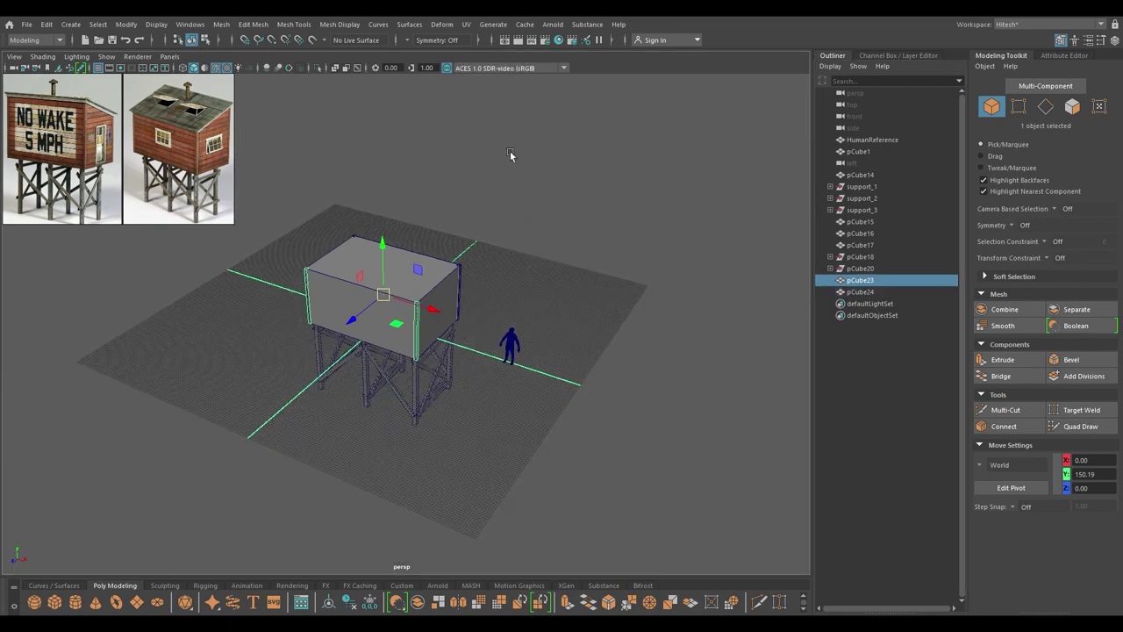
left_click(512, 152)
left_click_drag(512, 152, 452, 215, "alt")
right_click_drag(452, 215, 474, 346, "alt")
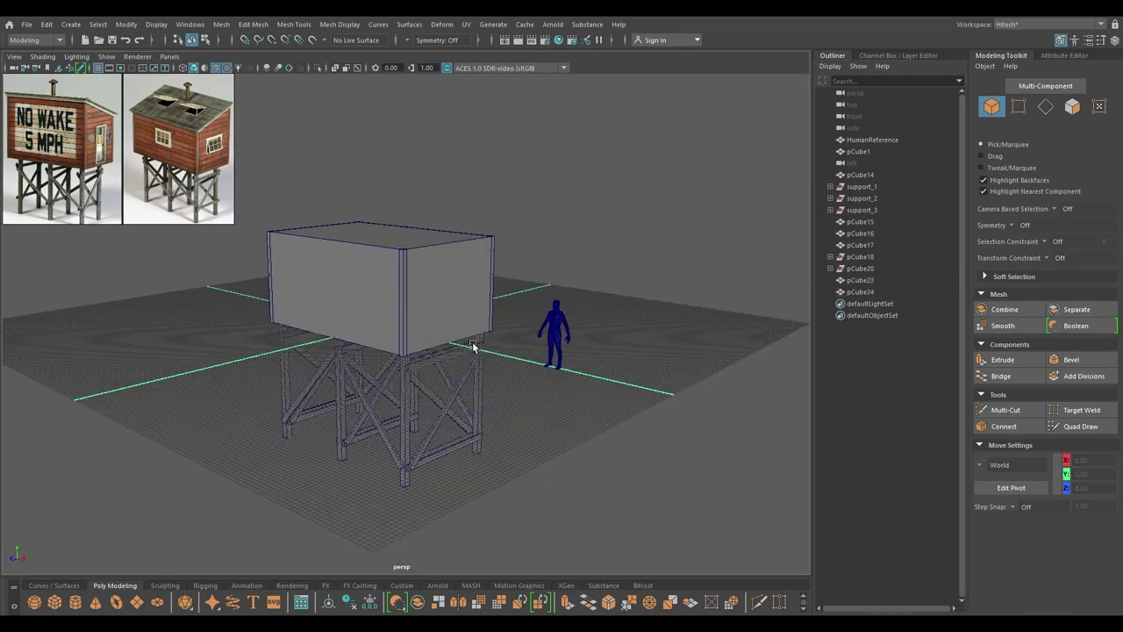
left_click_drag(474, 346, 643, 284, "alt")
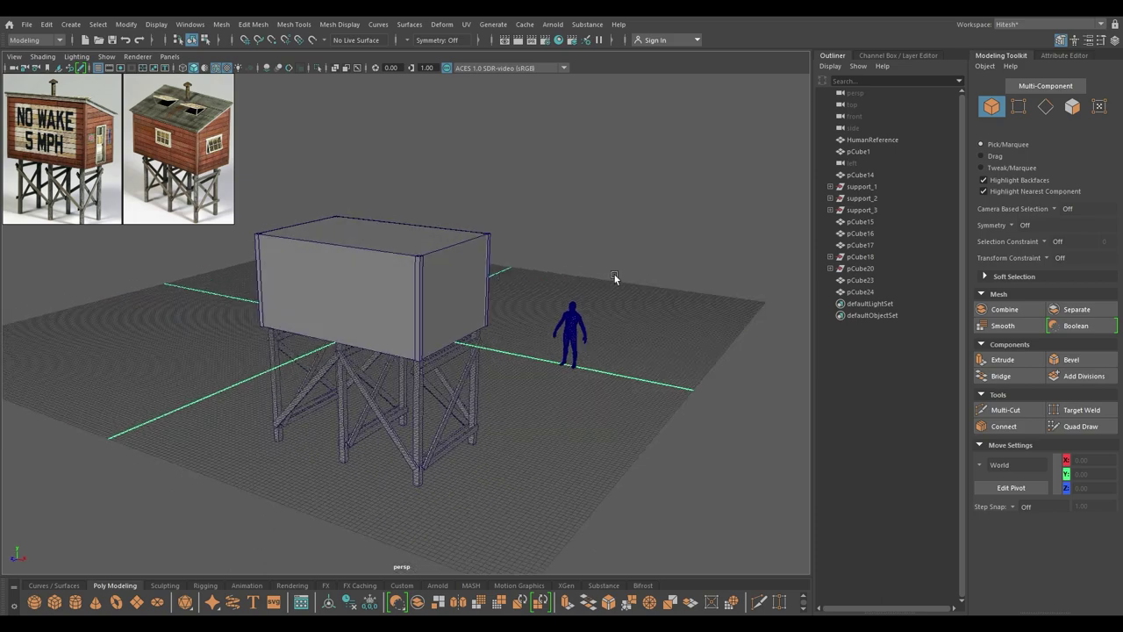
left_click_drag(584, 231, 289, 262, "alt")
left_click_drag(382, 268, 491, 285, "alt")
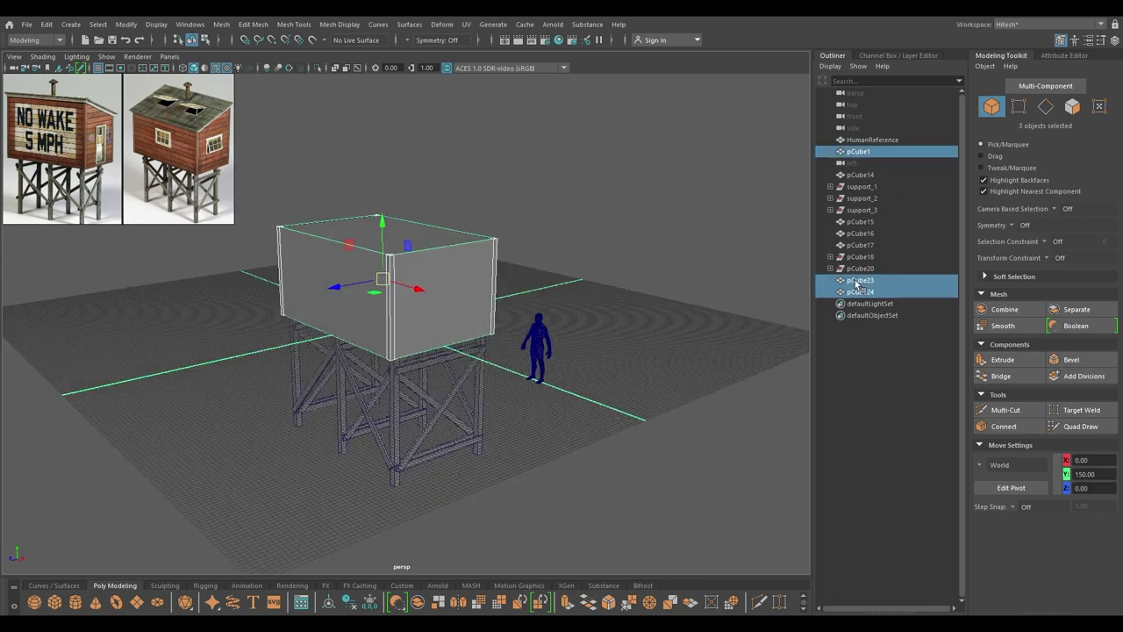
left_click(442, 25)
left_click(458, 128)
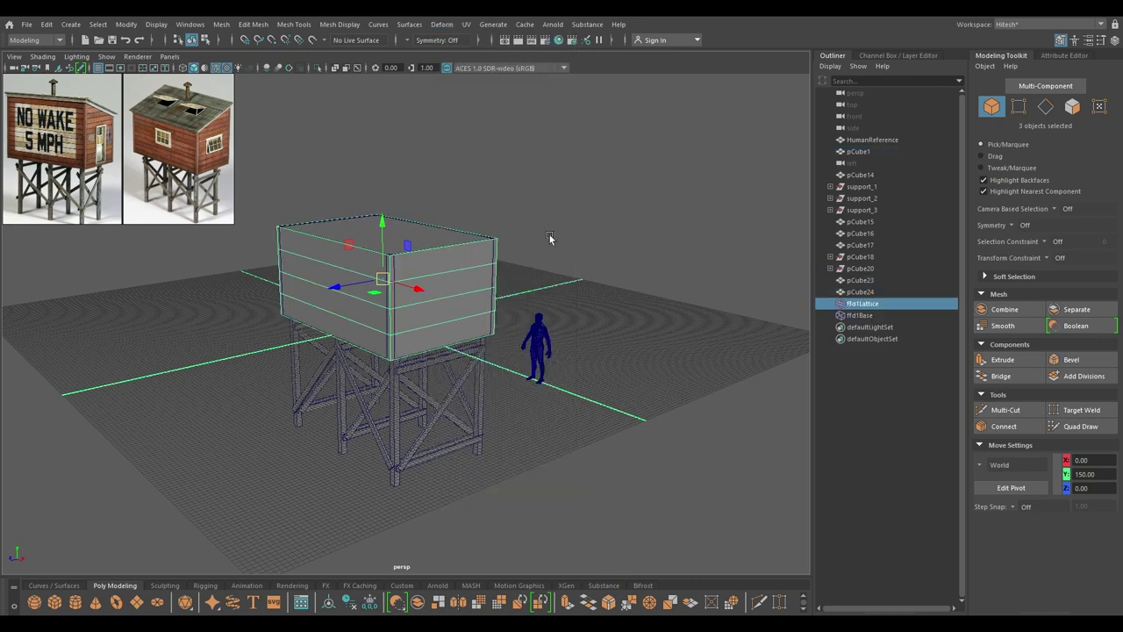
Step: Set the lattice's T Divisions to 2
left_click_drag(552, 238, 510, 239, "alt")
left_click(1062, 56)
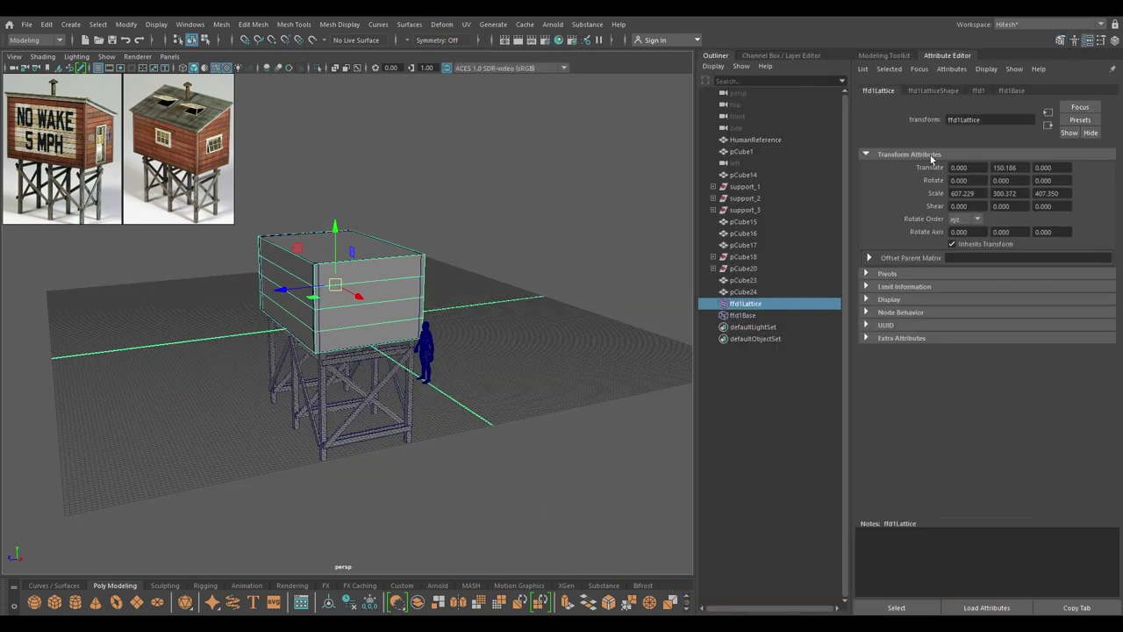
left_click(932, 90)
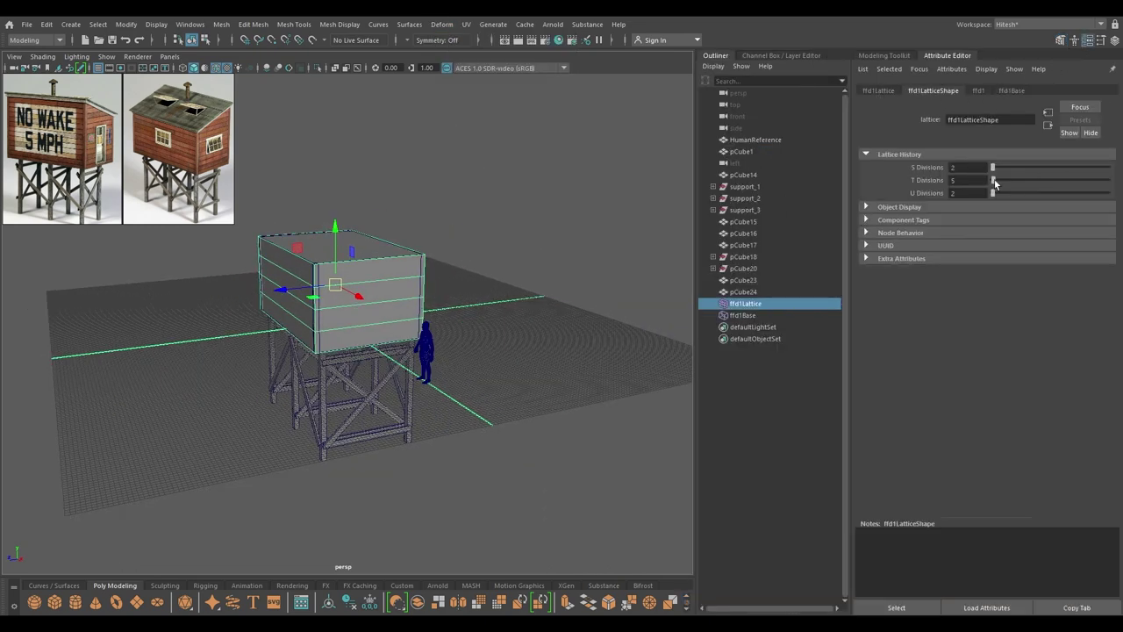
left_click_drag(995, 182, 954, 183)
Step: Raise the top lattice points along the shack's long front side to slope the roof down toward the back
left_click_drag(623, 244, 448, 241, "alt")
right_click_drag(482, 192, 448, 160)
left_click_drag(437, 168, 322, 169, "alt")
left_click_drag(358, 220, 392, 281, "alt")
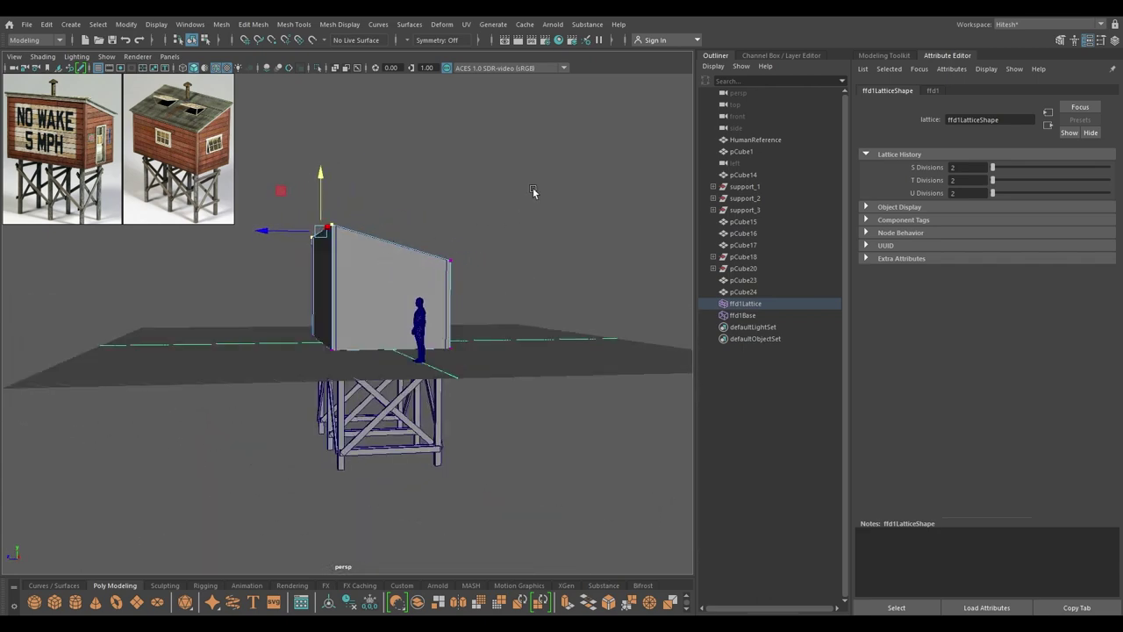
Step: Select all four top lattice points, raise them slightly, and return to object selection
left_click_drag(537, 163, 217, 271)
left_click_drag(289, 303, 334, 333, "alt")
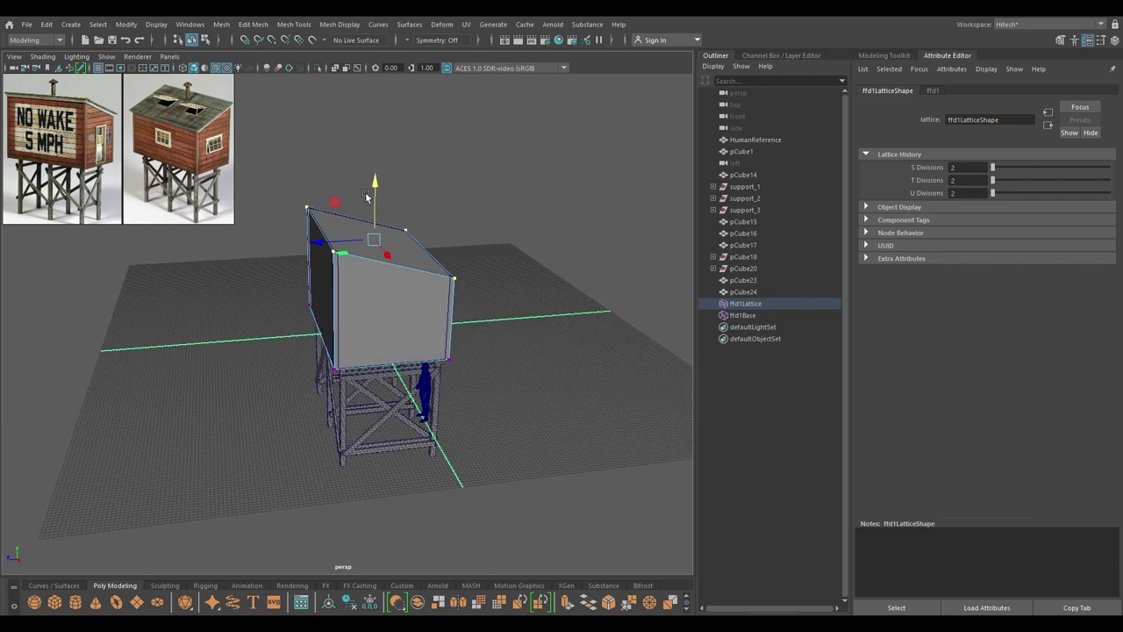
left_click_drag(373, 186, 376, 180)
left_click_drag(386, 244, 389, 289, "alt")
right_click_drag(393, 282, 438, 270)
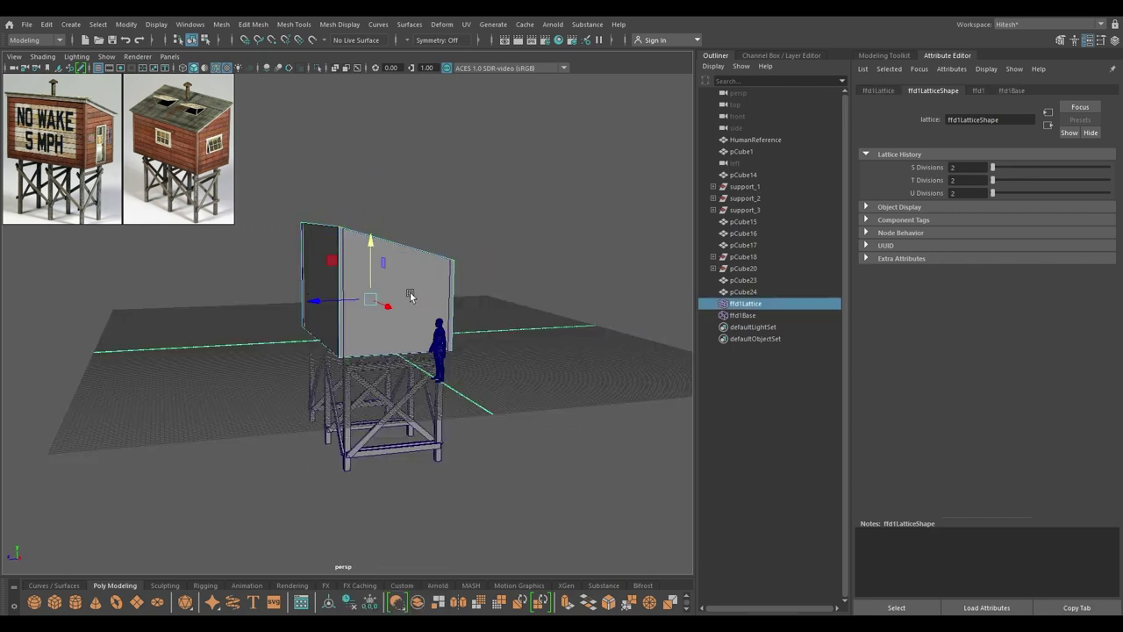
Step: Delete the construction history so the lattice slope is baked into the shack body and corner posts, and clear the selection
left_click(48, 26)
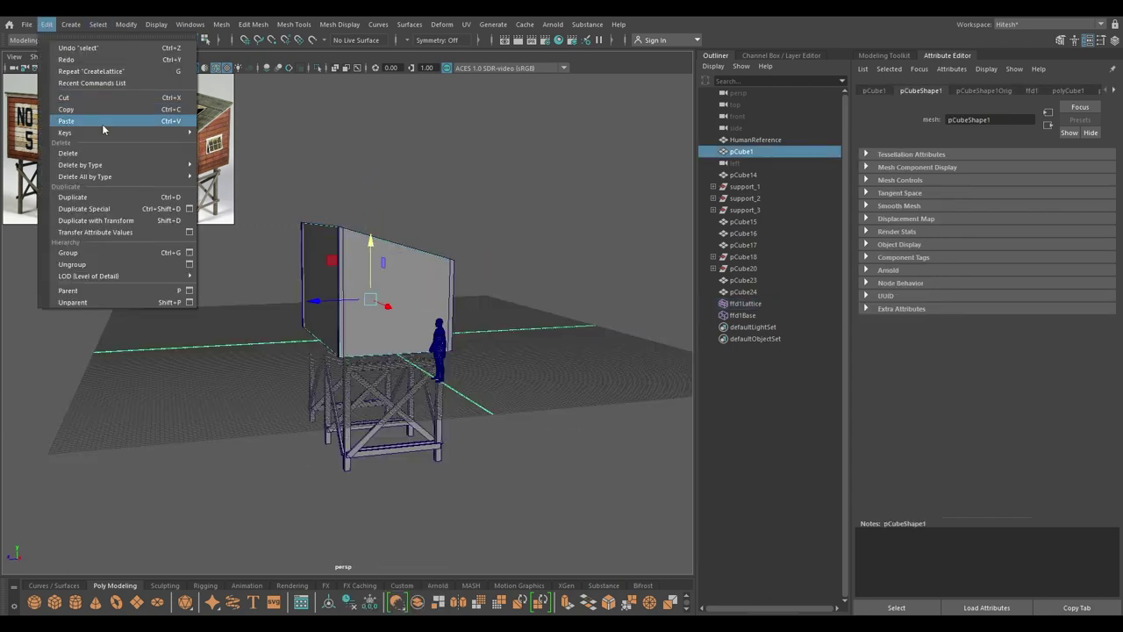
mouse_move(131, 163)
left_click(241, 167)
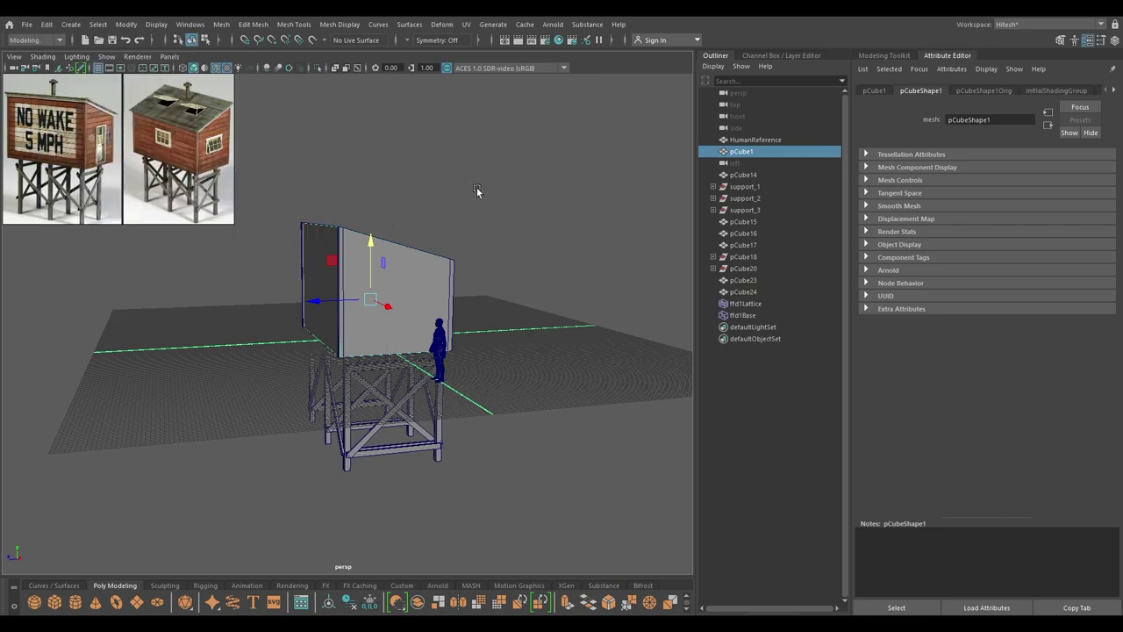
left_click(476, 187)
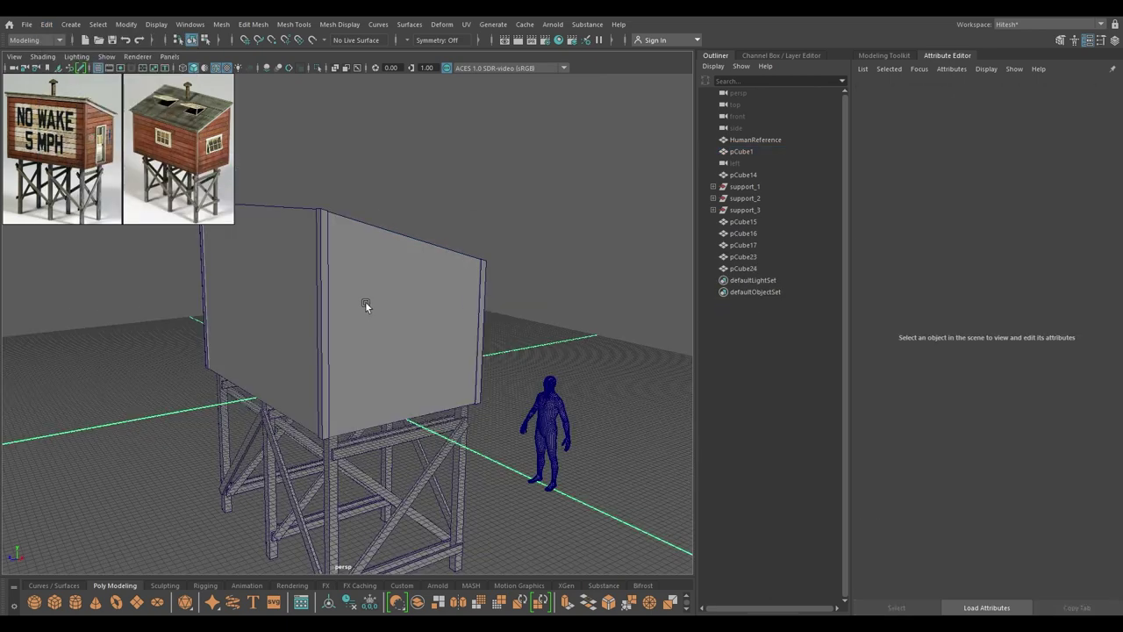
Step: Cut a lengthwise edge loop around the upper part of the shack body's walls
left_click_drag(365, 301, 406, 321, "alt")
left_click(406, 321)
right_click(345, 314, "shift")
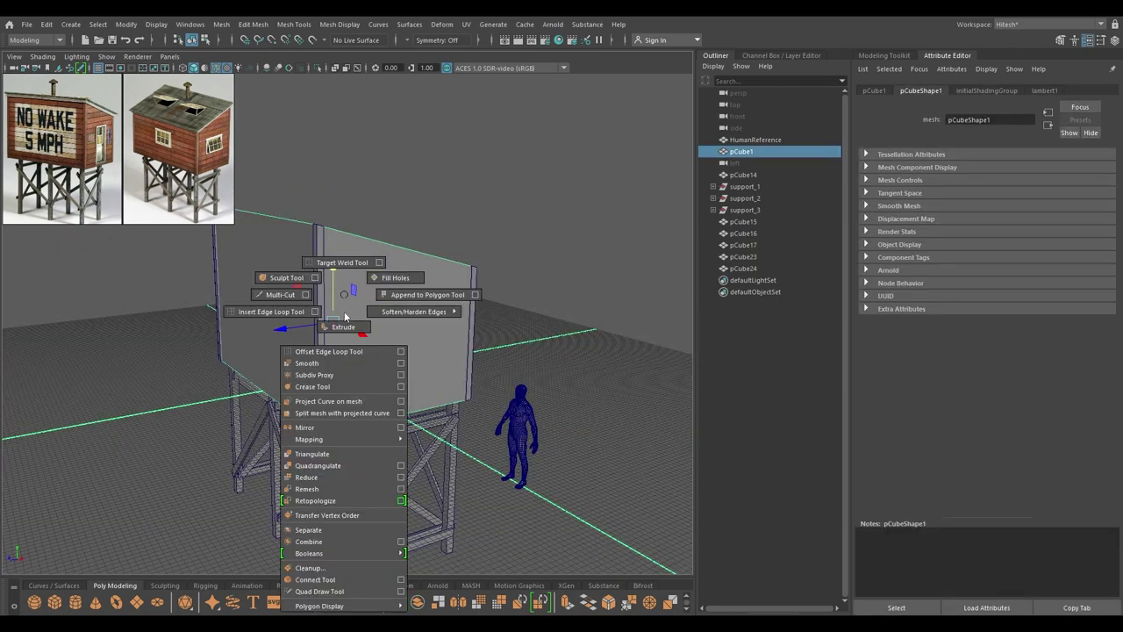
left_click(305, 305)
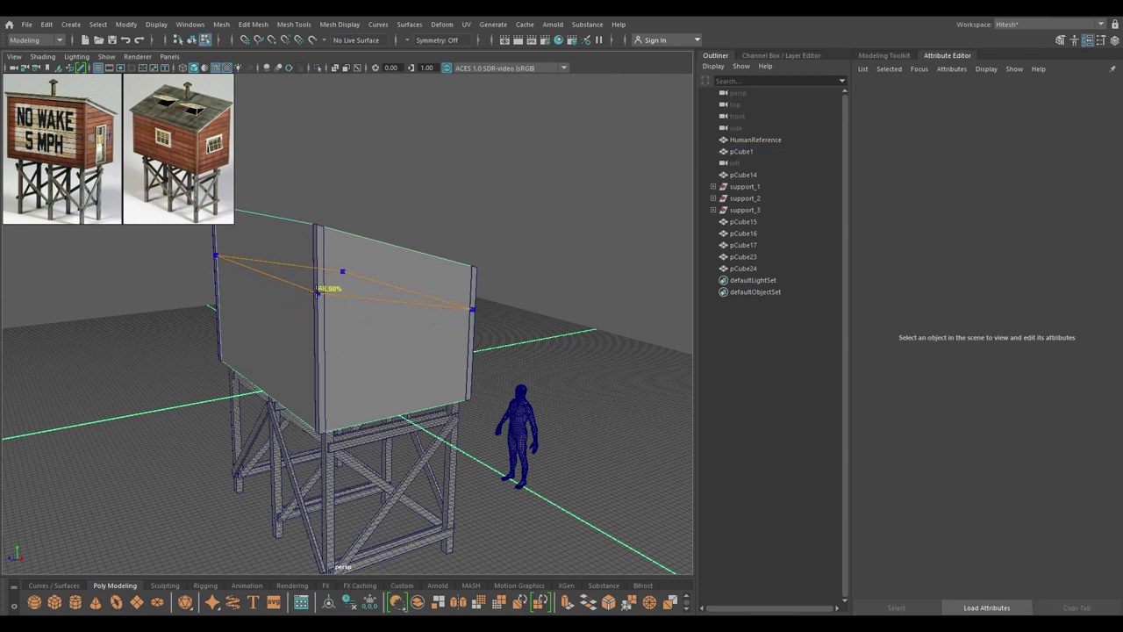
left_click(377, 301)
key("w")
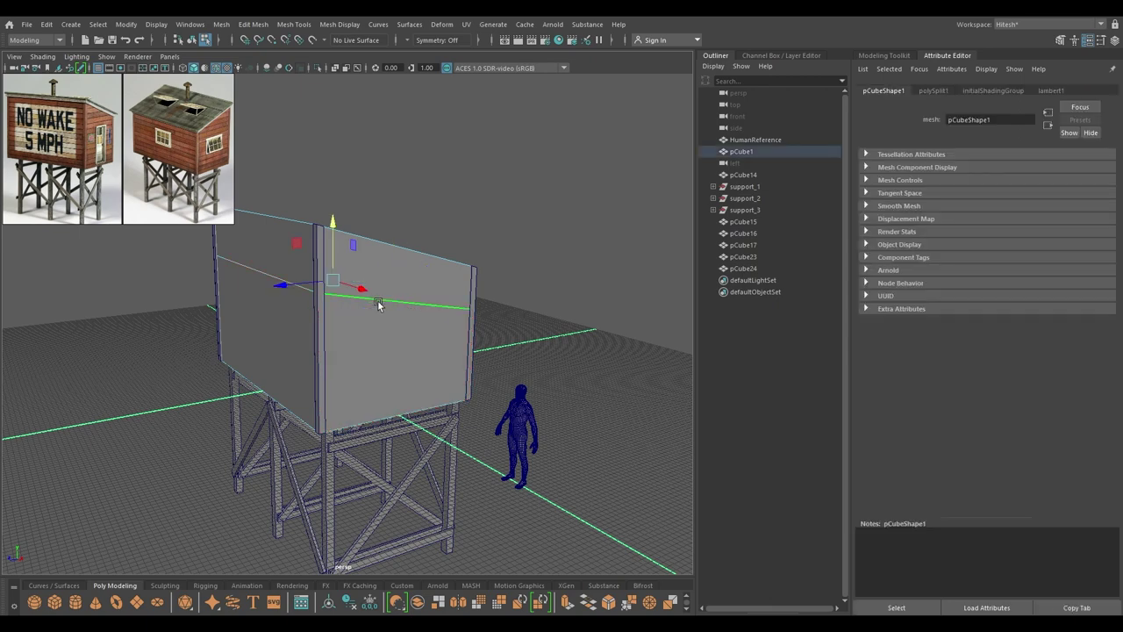
Step: Set the Scale tool's axis orientation to World and flatten the new wall edge loop so it runs level
key("r")
right_click_drag(353, 288, 282, 287, "ctrl+shift")
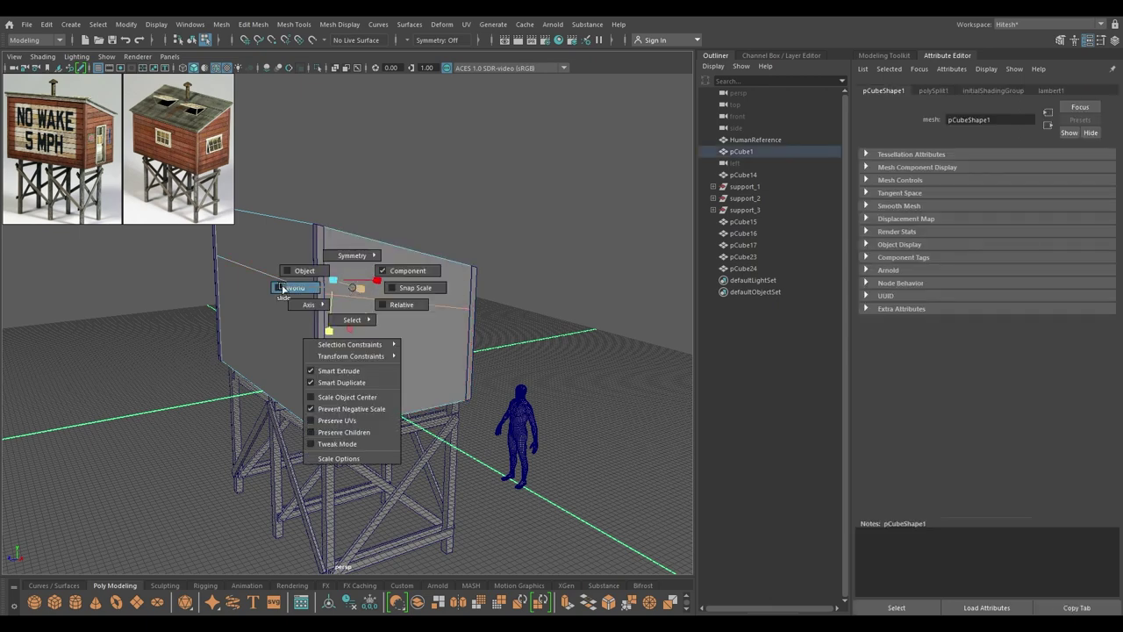
left_click_drag(283, 288, 284, 288)
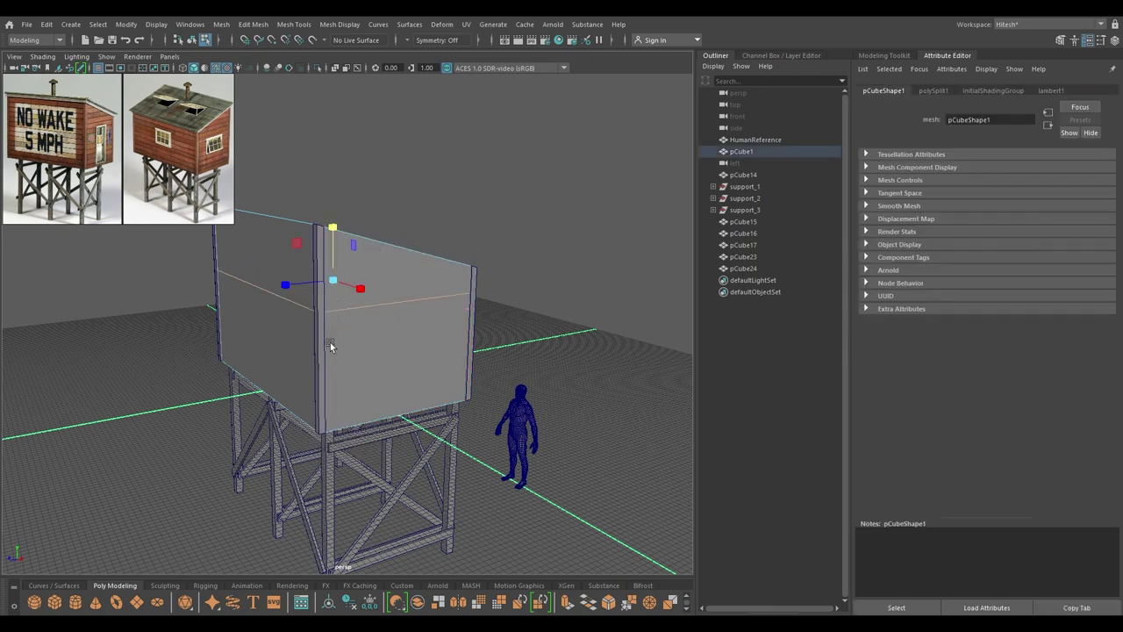
Step: Split the shack's narrow end wall with a central vertical edge loop and bevel it into two parallel edges
left_click_drag(330, 342, 380, 222, "alt")
left_click(359, 234)
right_click_drag(359, 234, 296, 327, "shift")
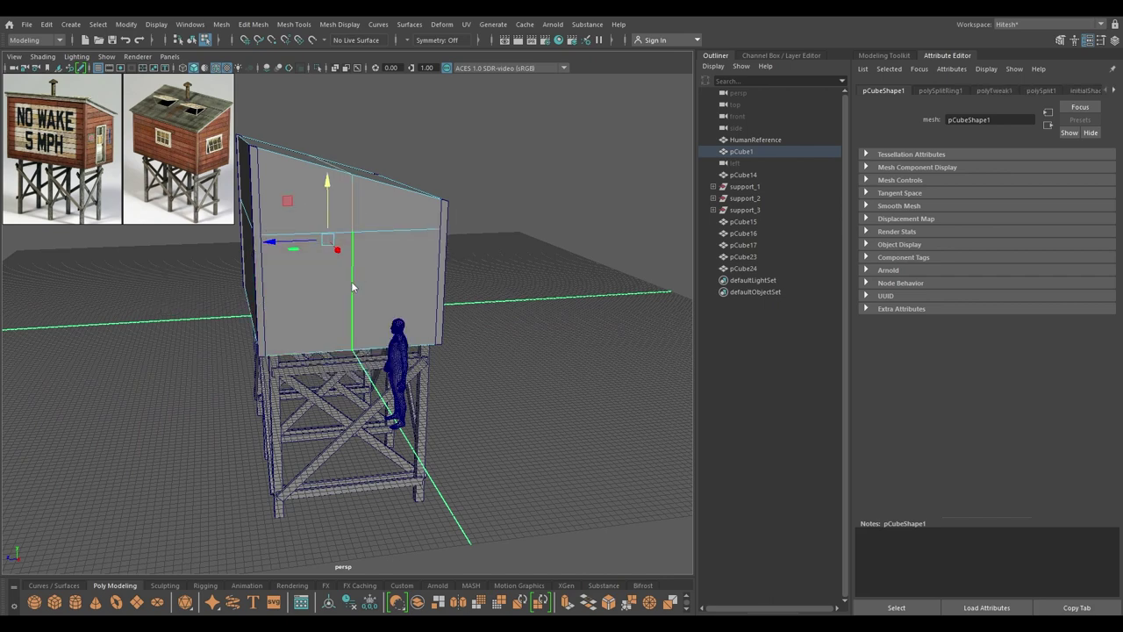
right_click_drag(351, 281, 399, 283, "shift")
left_click_drag(399, 283, 465, 263, "alt")
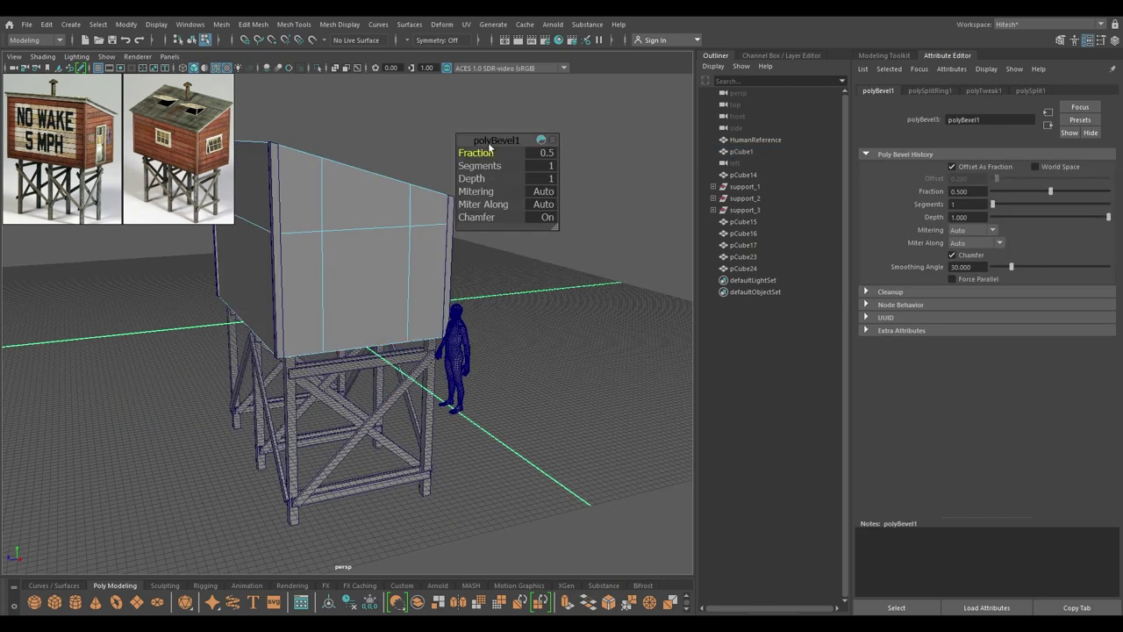
Step: Set the end-wall bevel's Fraction to 0.375 to establish the width of the door opening
left_click_drag(474, 152, 215, 155)
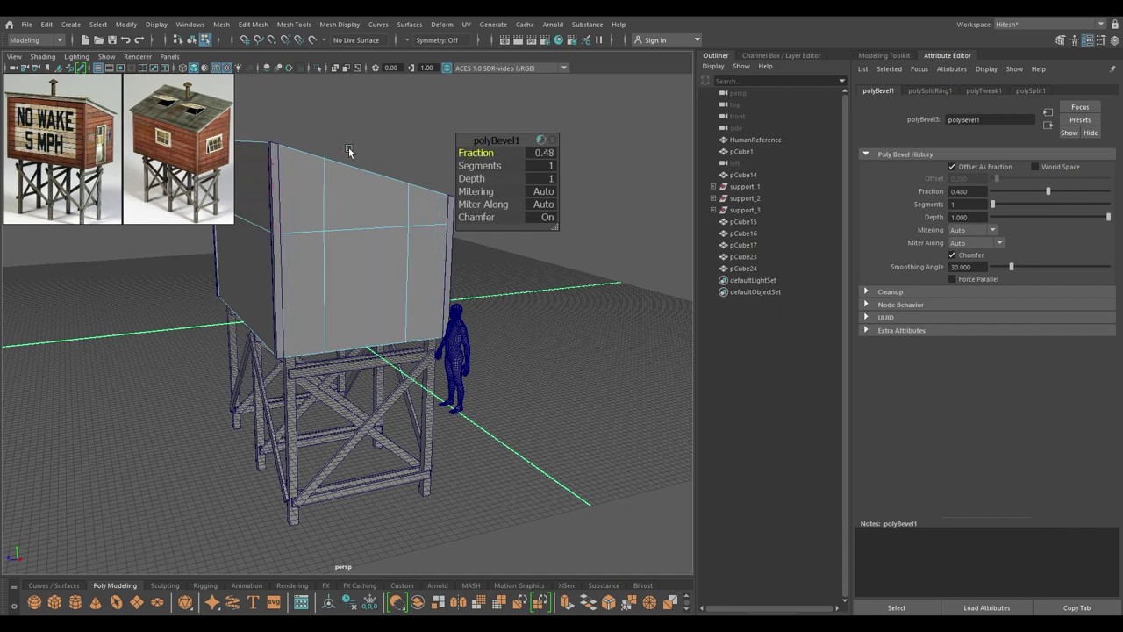
left_click_drag(484, 145, 479, 148)
left_click_drag(463, 195, 404, 231, "alt")
right_click_drag(405, 168, 441, 314, "alt")
left_click_drag(441, 313, 524, 196, "alt")
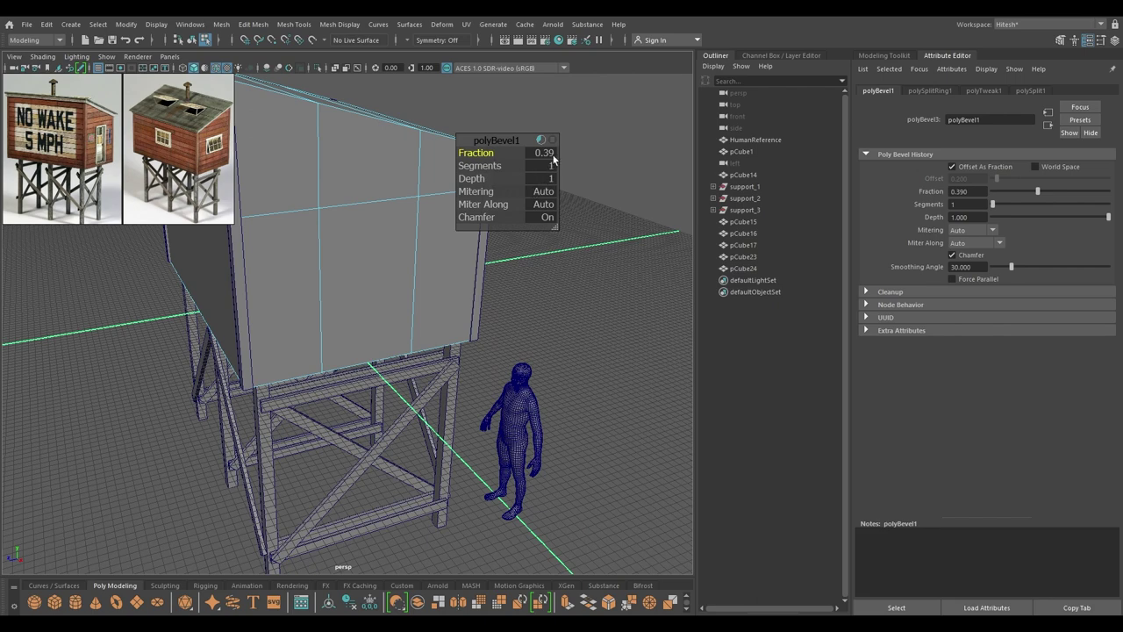
left_click(553, 156)
type("0")
key("Return")
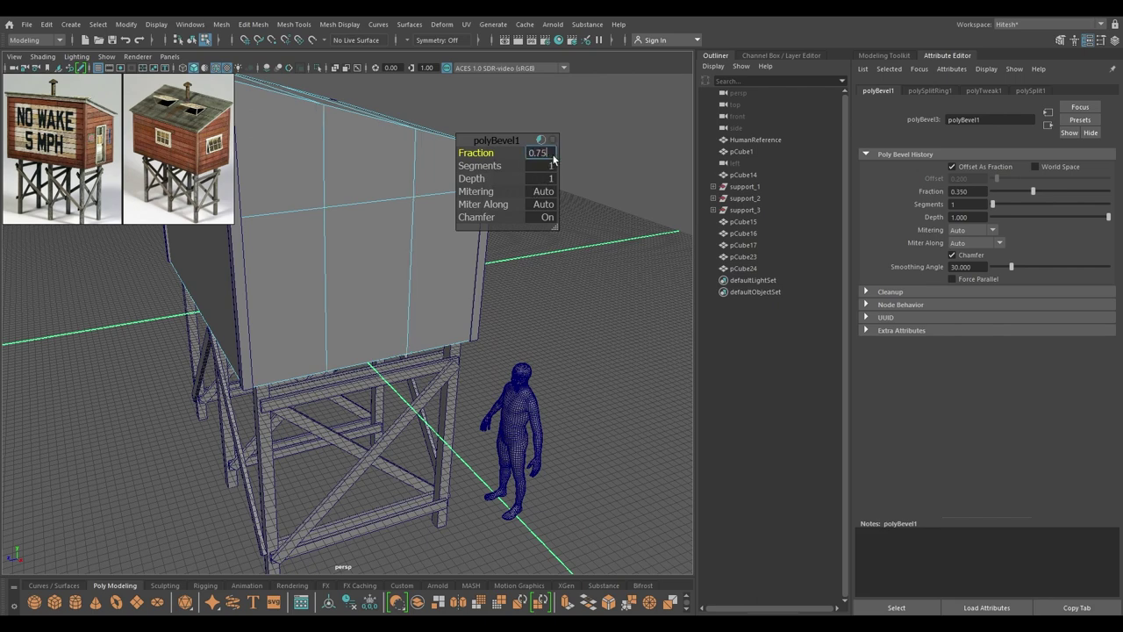
type("0.375")
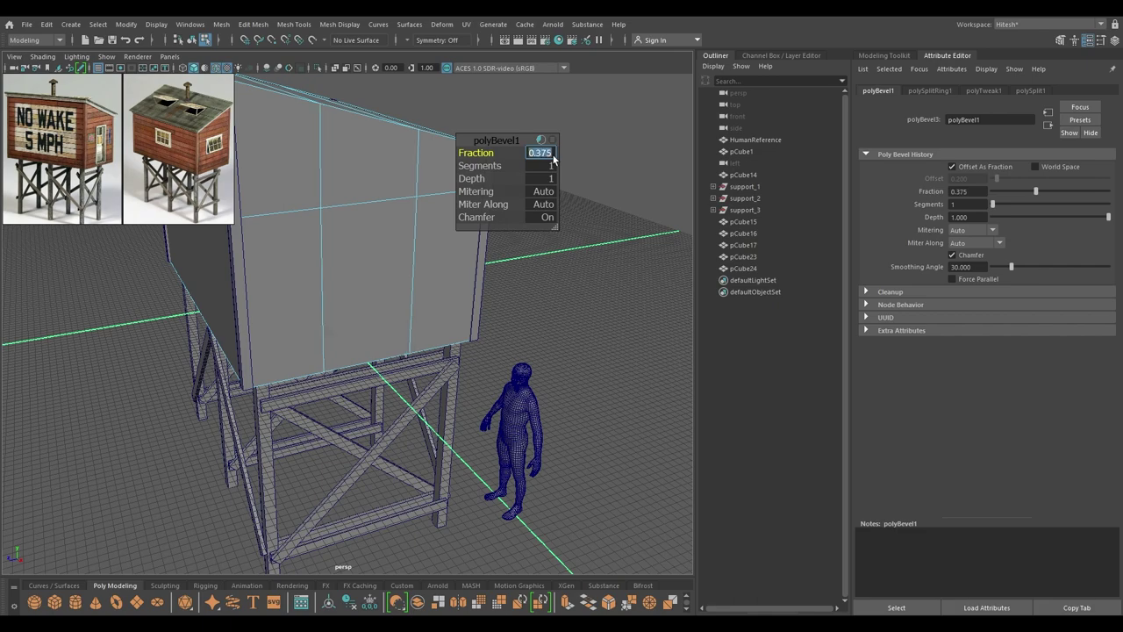
key("Return")
left_click_drag(314, 313, 474, 145, "alt")
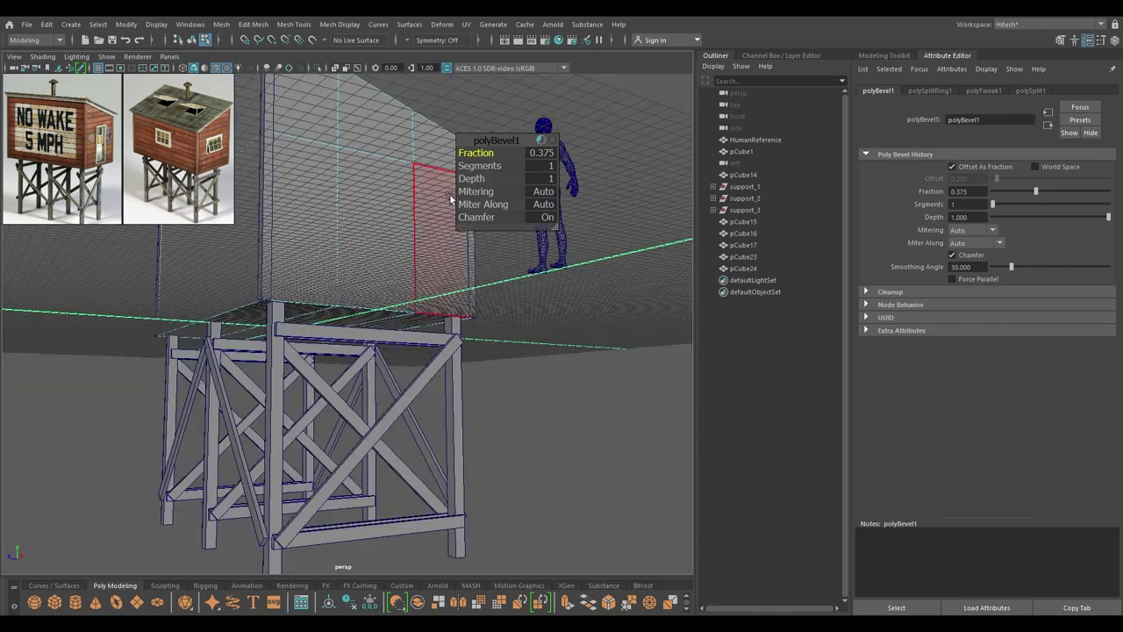
key("q")
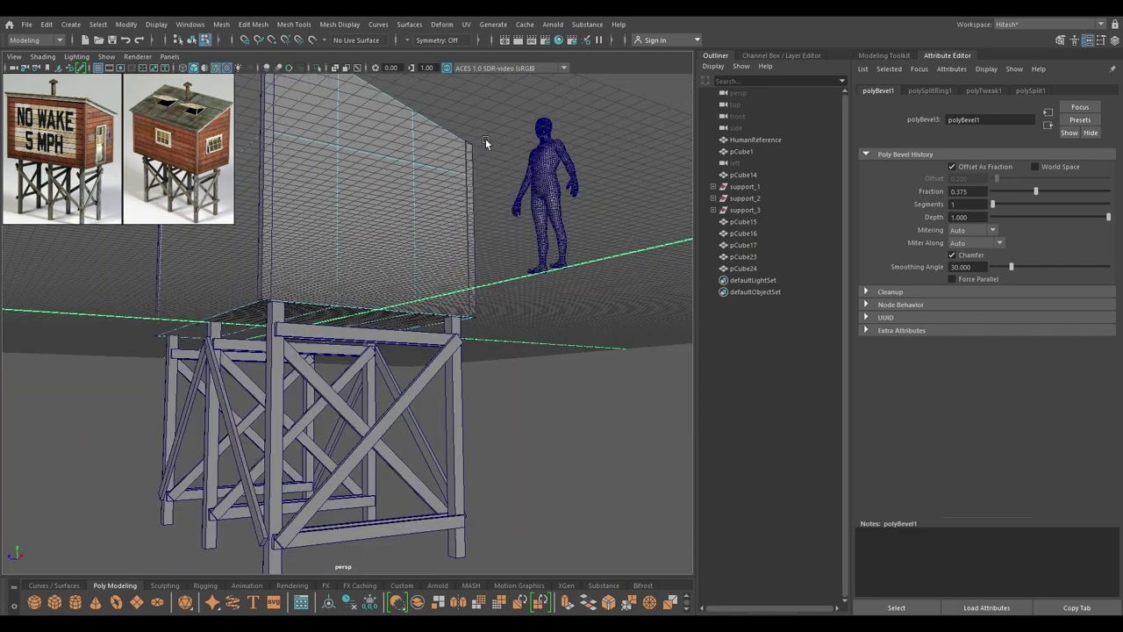
Step: Extrude the lower middle face of the end wall with an Offset of 7.36 to form a door border
left_click_drag(486, 137, 408, 198, "alt")
right_click_drag(408, 198, 407, 230)
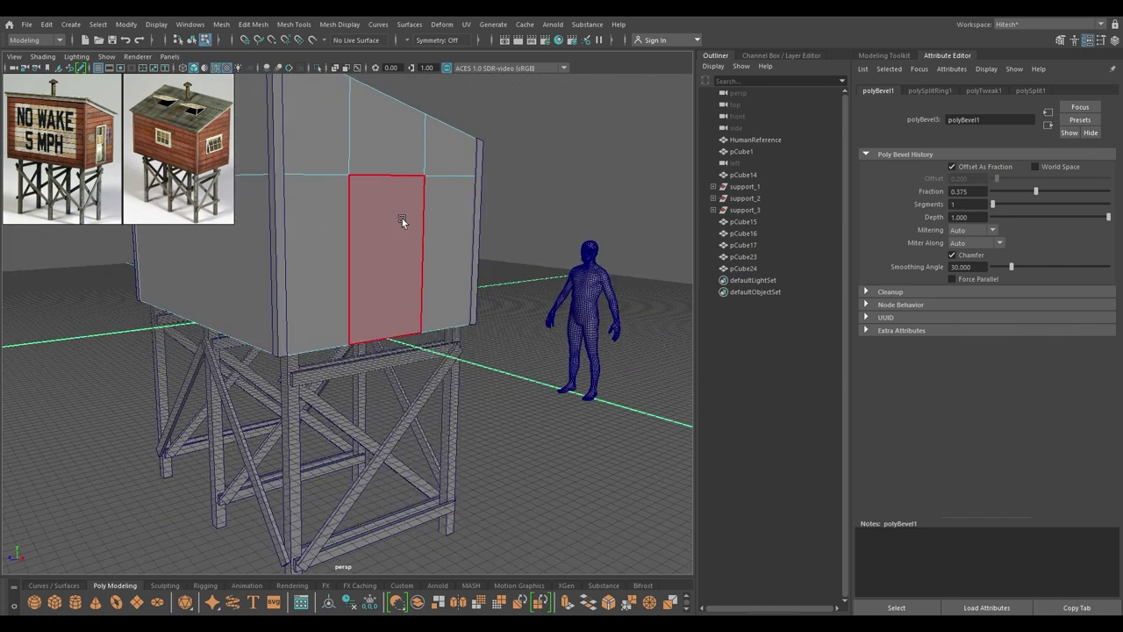
left_click(402, 218)
left_click_drag(349, 388, 362, 394, "alt")
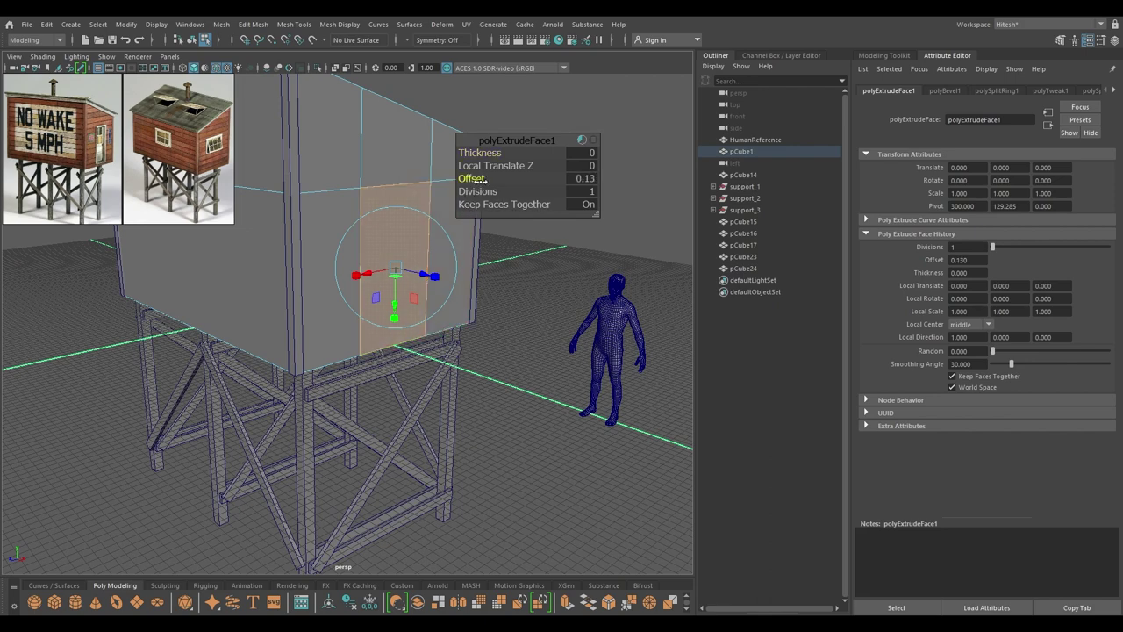
left_click_drag(498, 180, 893, 220)
Step: Extrude the inset door face inward to recess the doorway, and return to object selection with nothing selected
left_click_drag(462, 308, 451, 298, "alt")
key("w")
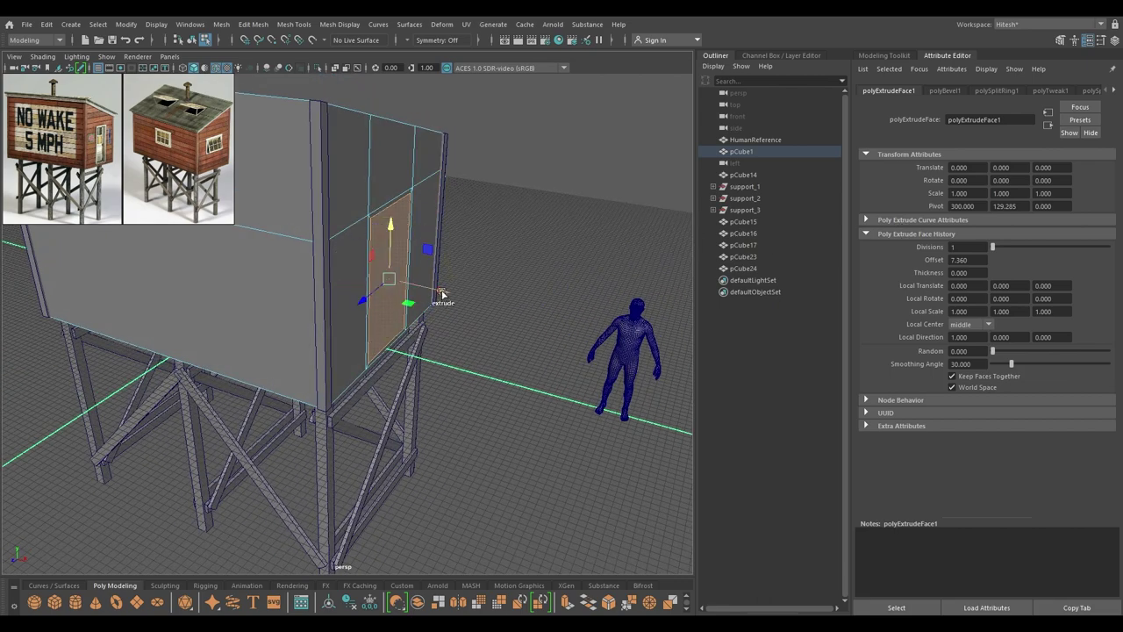
left_click_drag(442, 294, 363, 345, "shift")
key("ctrl+e")
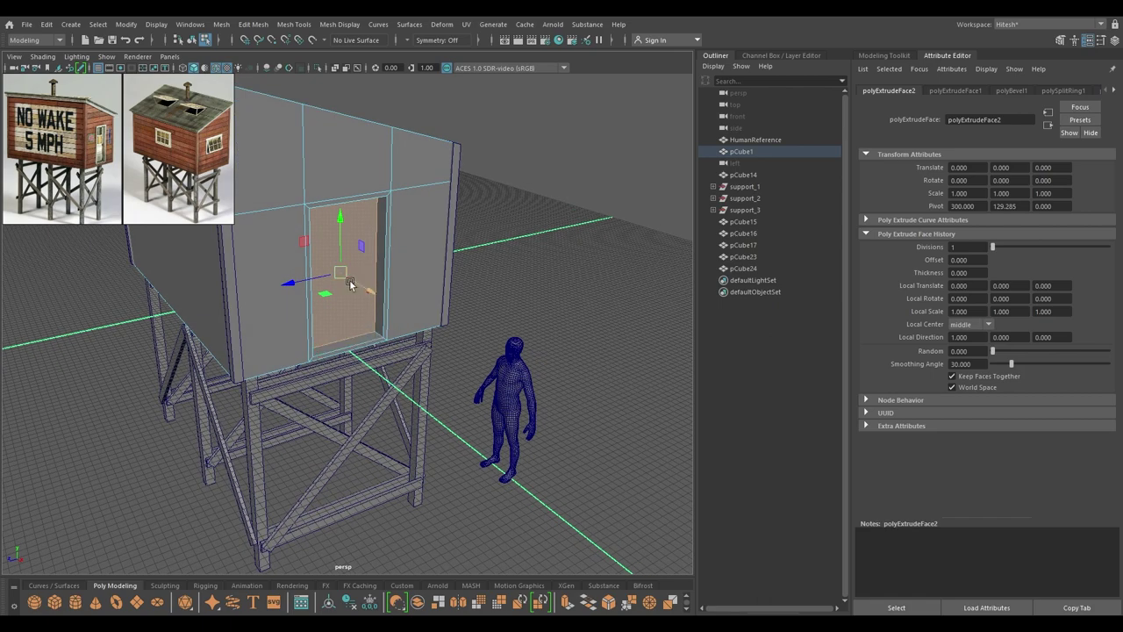
right_click_drag(350, 282, 423, 235)
left_click(524, 277)
left_click_drag(509, 278, 333, 255, "alt")
Step: Extract the recessed door face from the shack body as a separate mesh
scroll(337, 268, "up", 3)
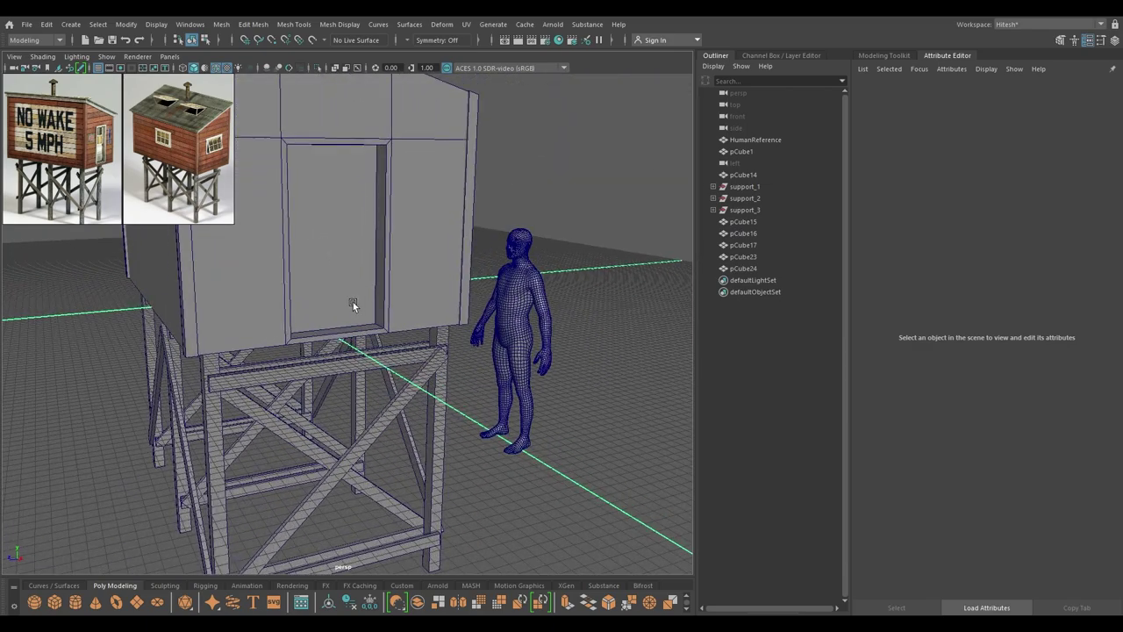
scroll(339, 234, "up", 5)
mouse_move(346, 232)
right_mouse_down()
mouse_move(345, 211)
mouse_move(349, 238)
right_mouse_up()
left_click(334, 262)
left_click_drag(353, 296, 367, 272, "alt")
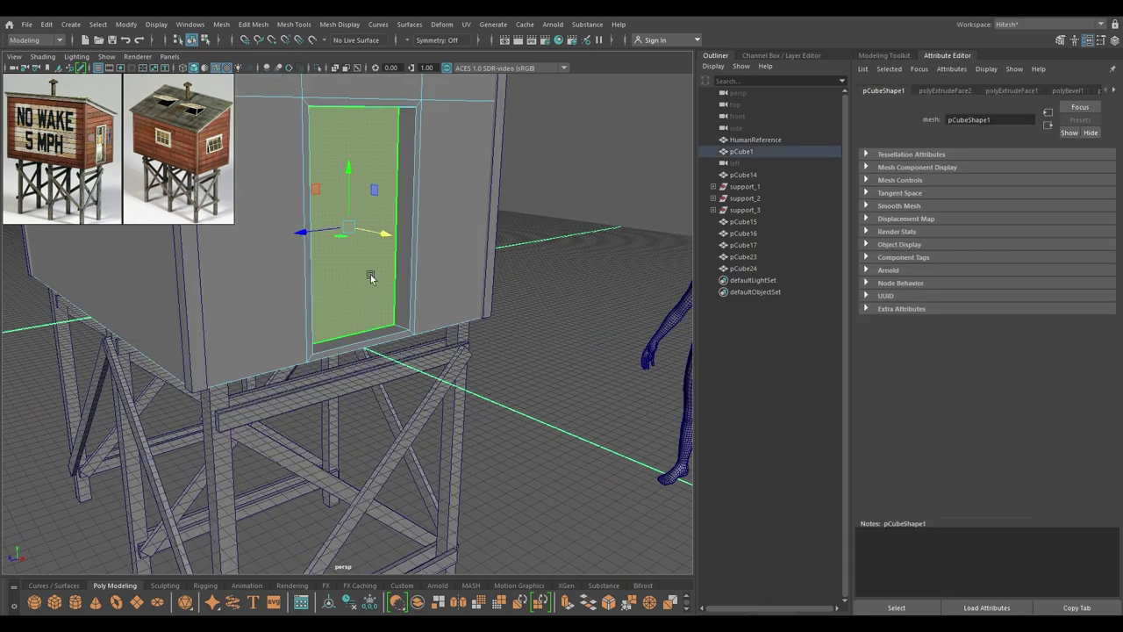
right_click_drag(367, 273, 360, 476, "shift")
Step: Select the extracted door panel and center its pivot
left_click(367, 252)
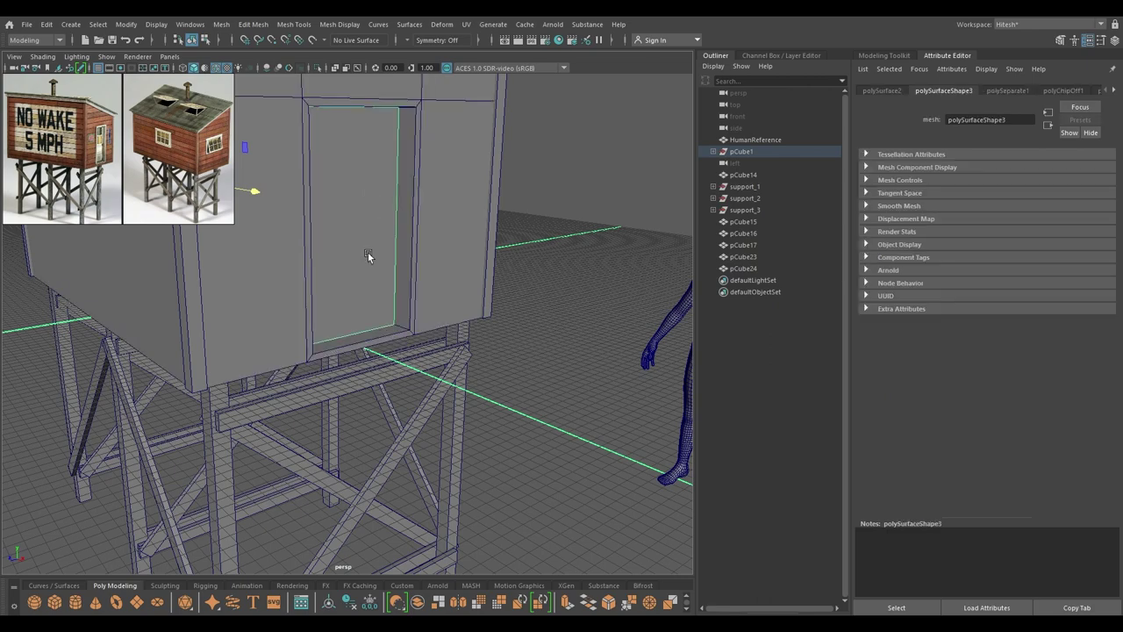
key("space")
left_click_drag(315, 214, 352, 303)
Step: Isolate the extracted door panel by reselecting it and hiding all unselected objects
left_click(561, 191)
right_click_drag(560, 191, 461, 89, "alt")
left_click_drag(461, 89, 481, 225, "alt")
right_click_drag(481, 224, 371, 293, "alt")
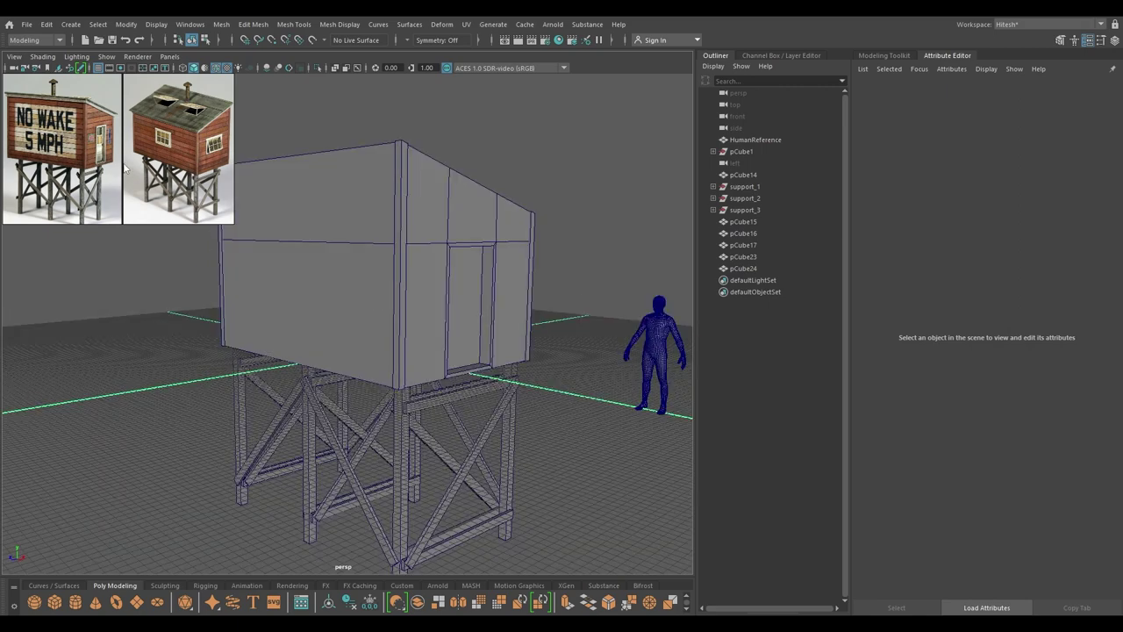
left_click_drag(261, 209, 395, 298, "alt")
left_click(337, 247)
key("ctrl+z")
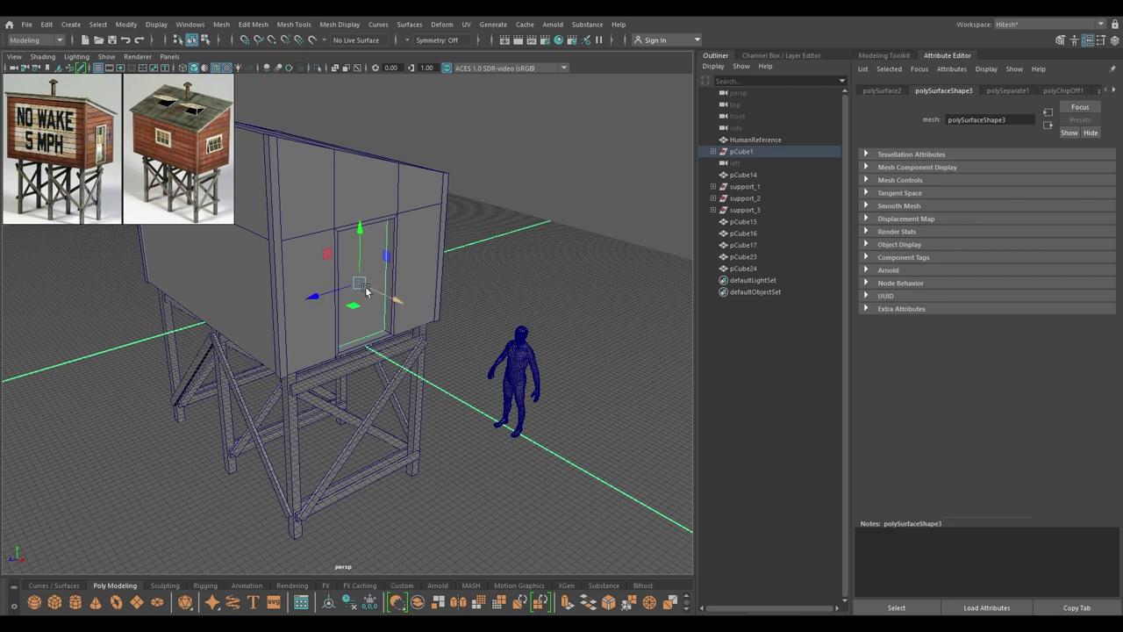
key("alt+h")
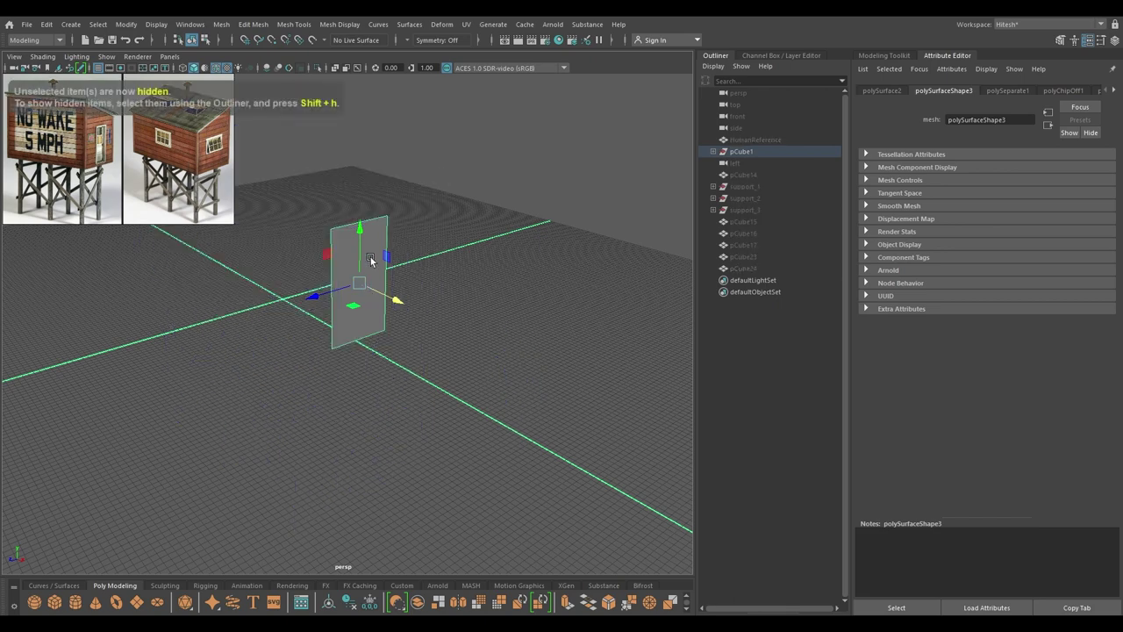
Step: Split the door panel with one vertical and one horizontal centre edge loop, and bevel both loops
right_click_drag(416, 198, 415, 168)
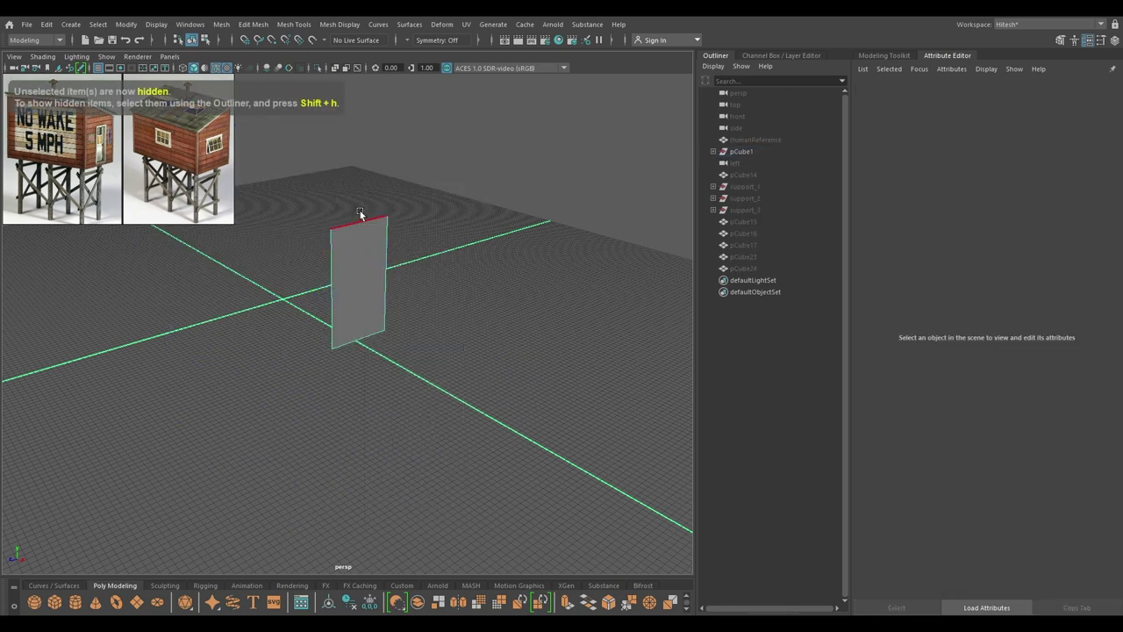
left_click(361, 219)
right_click_drag(358, 215, 279, 378, "shift")
left_click(333, 311)
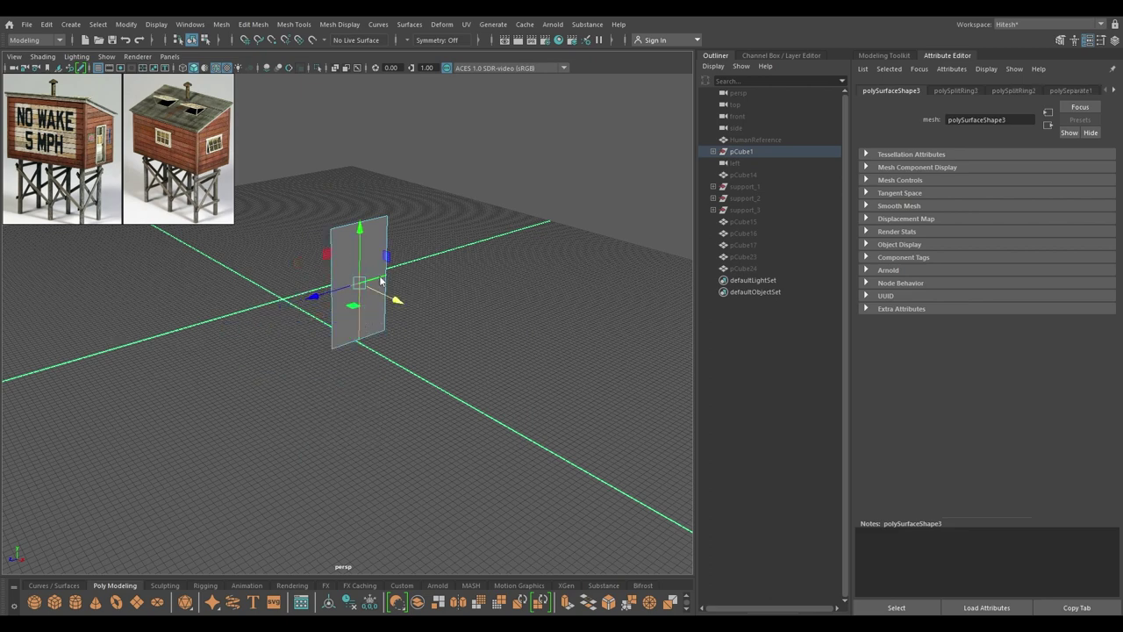
key("ctrl+b")
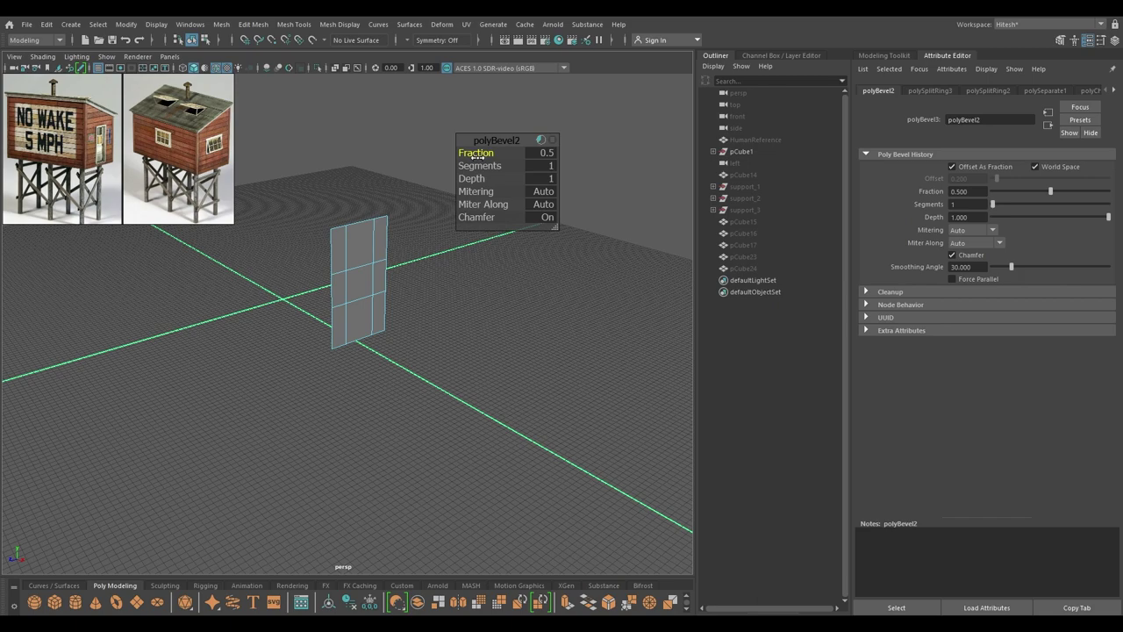
Step: Set the door panel bevel's Fraction to 0.9 to push the paired edges toward the panel's borders
left_click_drag(476, 155, 500, 158)
left_click_drag(386, 225, 338, 250, "alt")
right_click_drag(338, 250, 391, 295, "alt")
left_click_drag(391, 295, 394, 264, "alt")
left_click(541, 156)
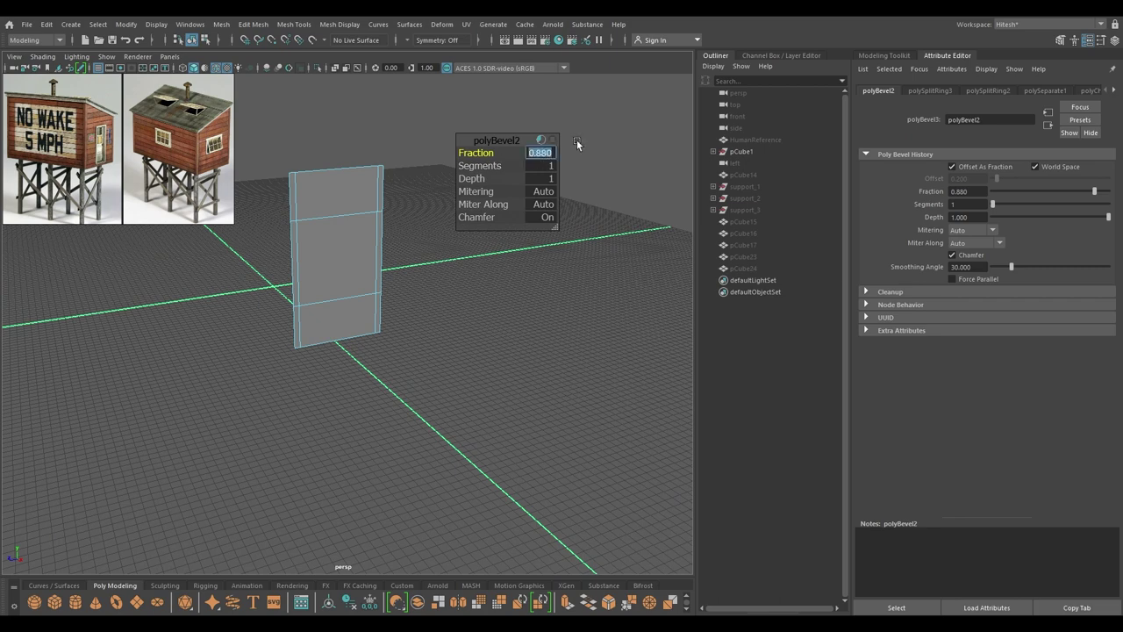
type("0.9")
key("Return")
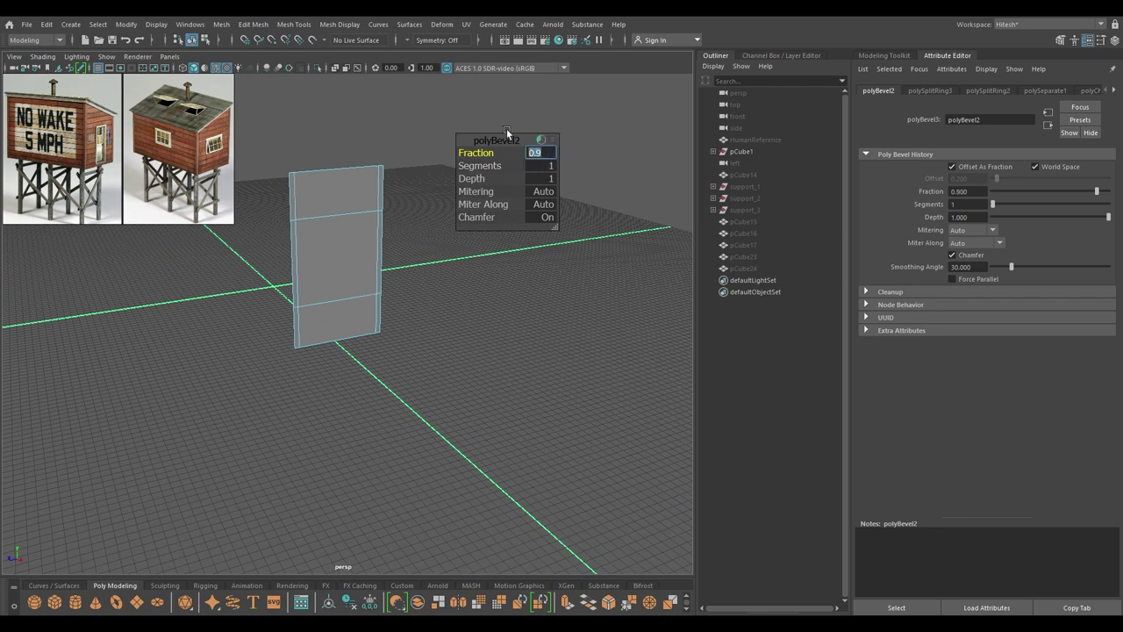
Step: Scale the door panel's two horizontal edge loops vertically apart, close to its upper and lower borders
left_click(328, 210)
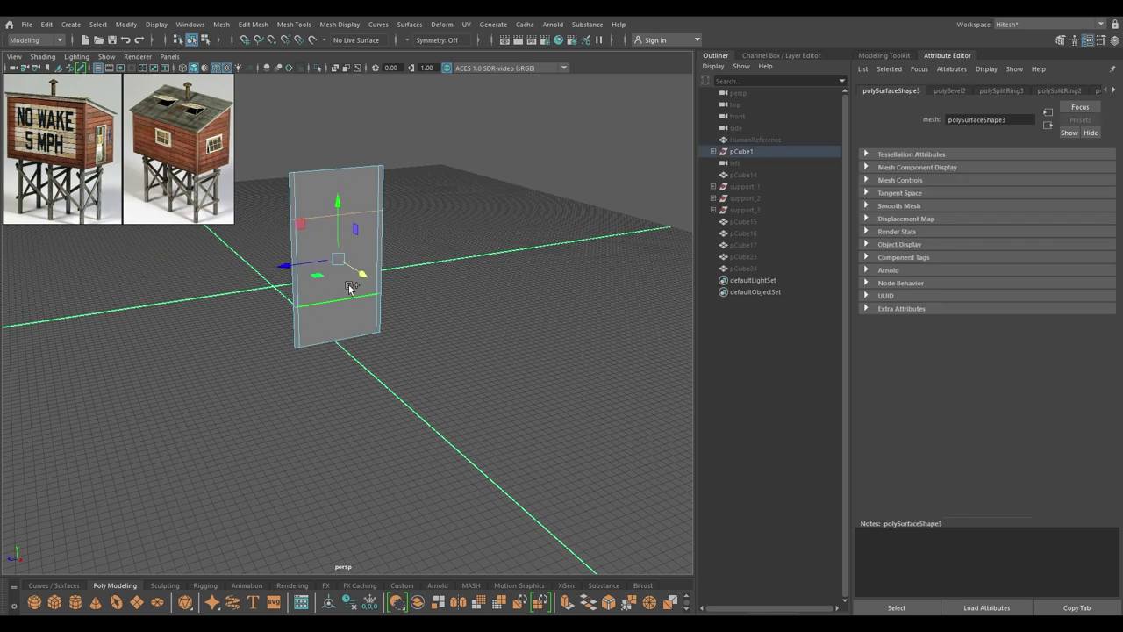
key("r")
left_click_drag(340, 207, 369, 230)
Step: Extract the door's large centre face as a separate mesh and select the surrounding door frame
right_click_drag(462, 169, 479, 395)
left_click(381, 211)
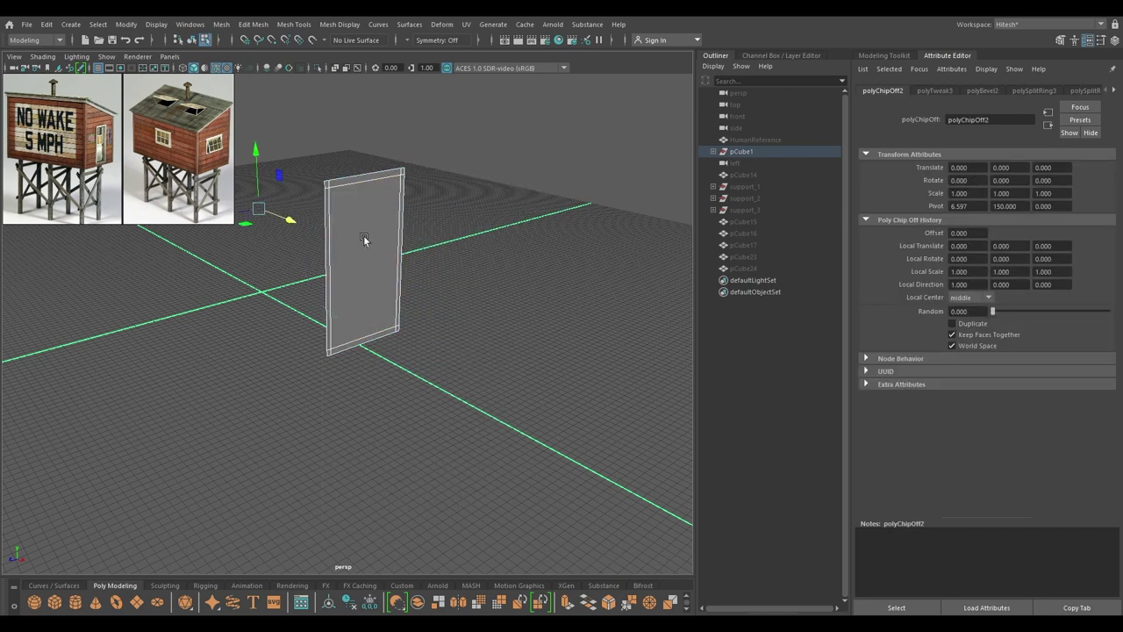
right_click_drag(365, 236, 438, 178)
left_click(388, 222)
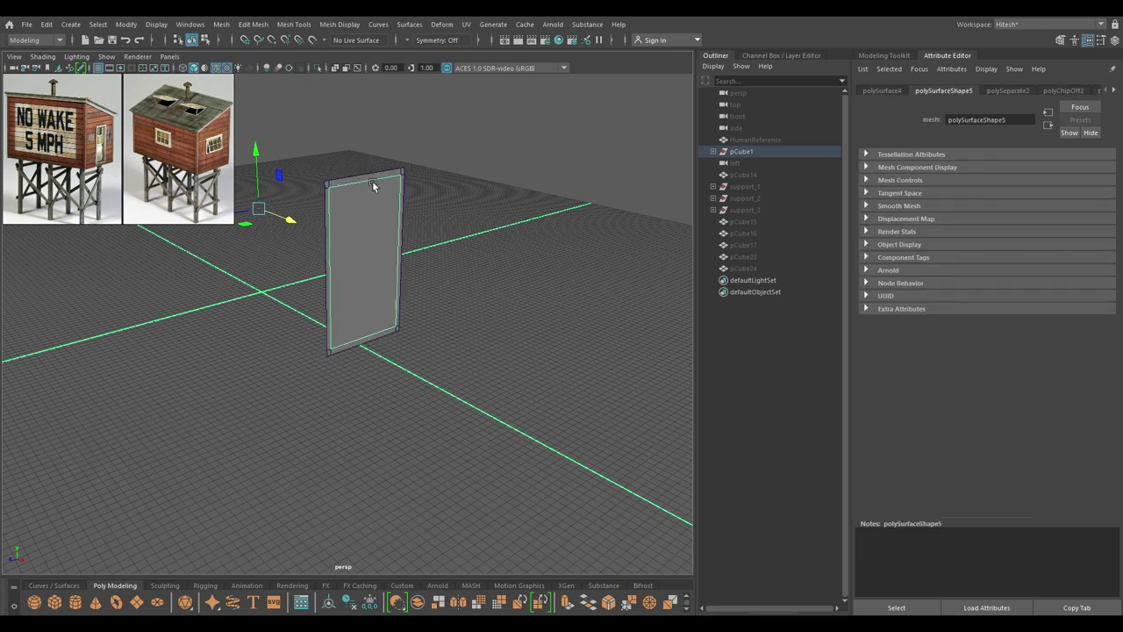
left_click(363, 172)
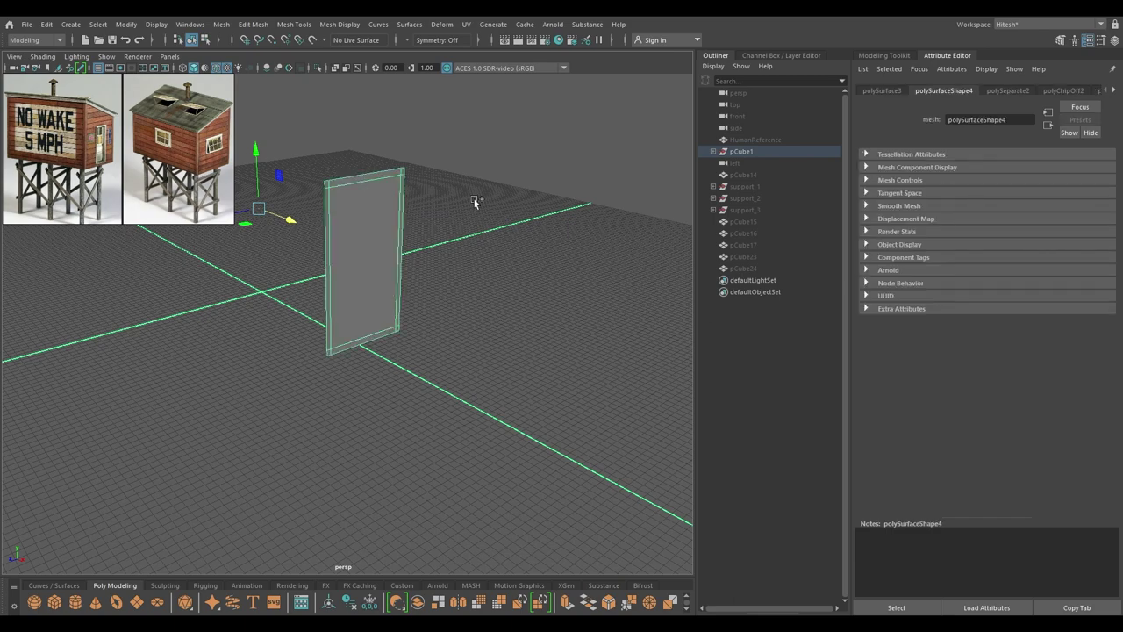
Step: Bring the hidden shack body, stilt supports and human reference back into view and clear the selection
key("ctrl+shift+h")
left_click_drag(413, 178, 396, 183, "alt")
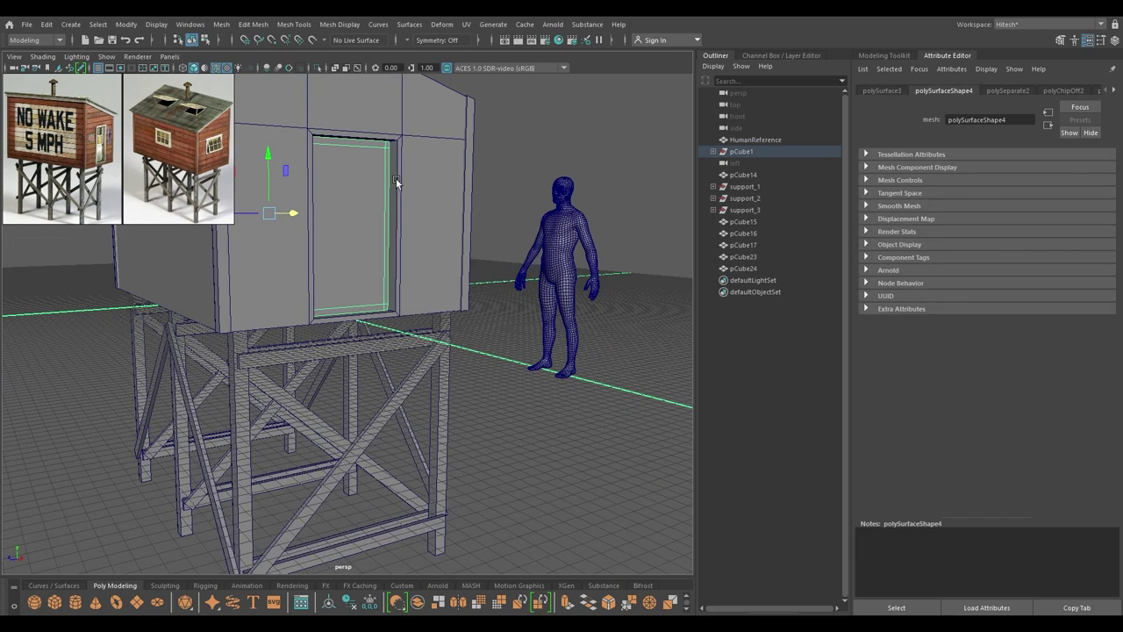
right_click_drag(396, 184, 393, 245, "alt")
left_click_drag(393, 240, 390, 276, "alt")
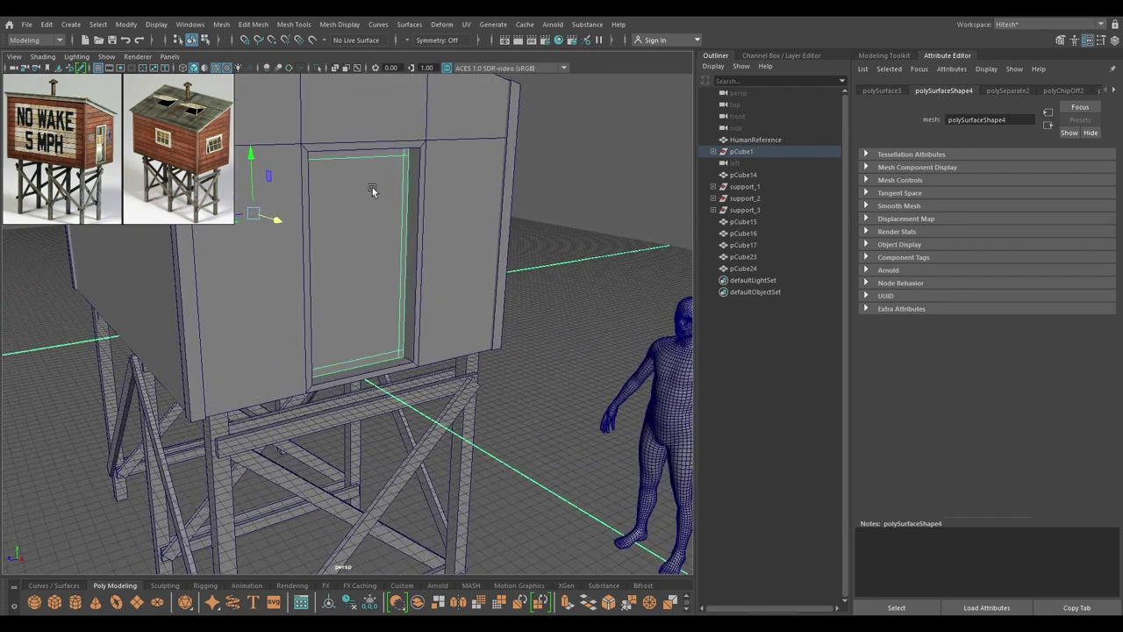
left_click(553, 179)
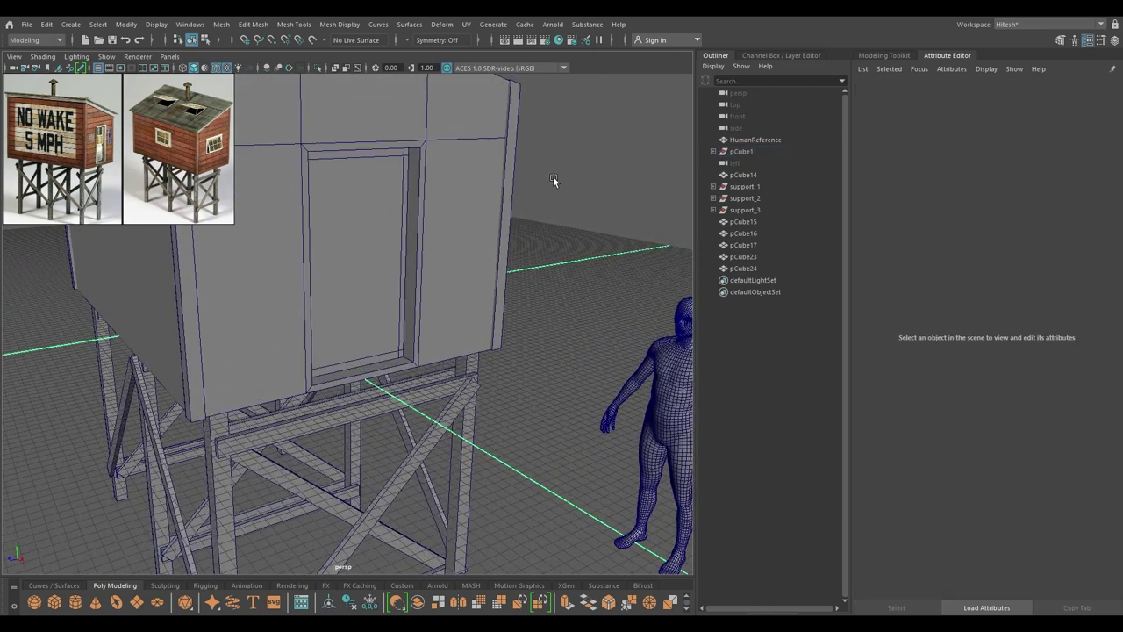
Step: Select the separate door frame in the doorway and center its pivot
left_click(405, 152)
left_click_drag(416, 208, 395, 235, "alt")
key("space")
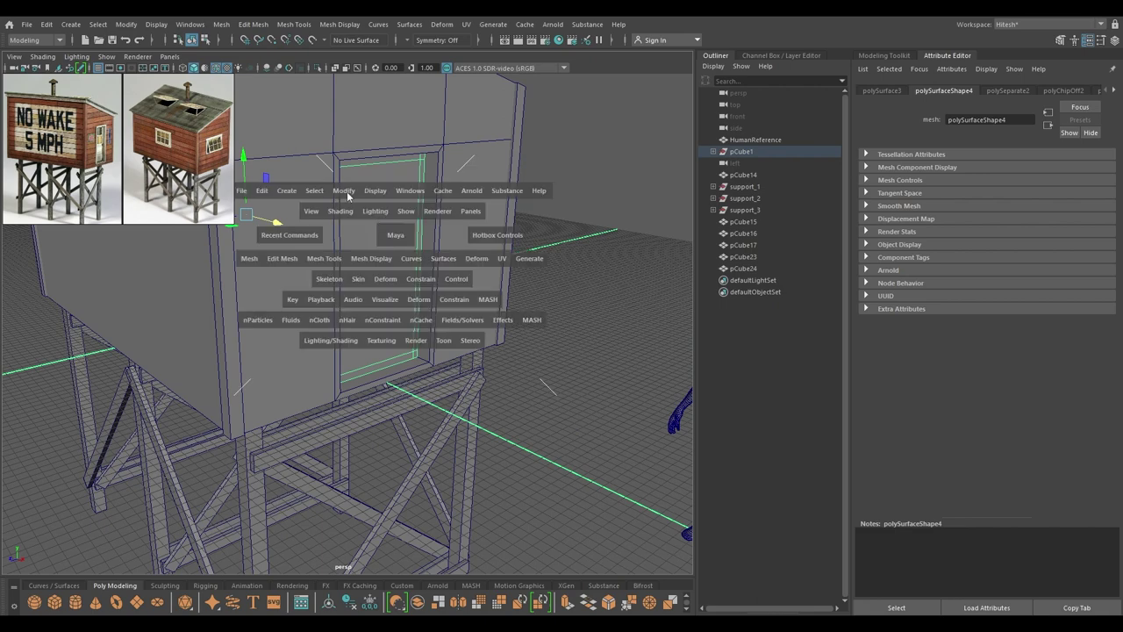
left_click_drag(343, 191, 358, 276)
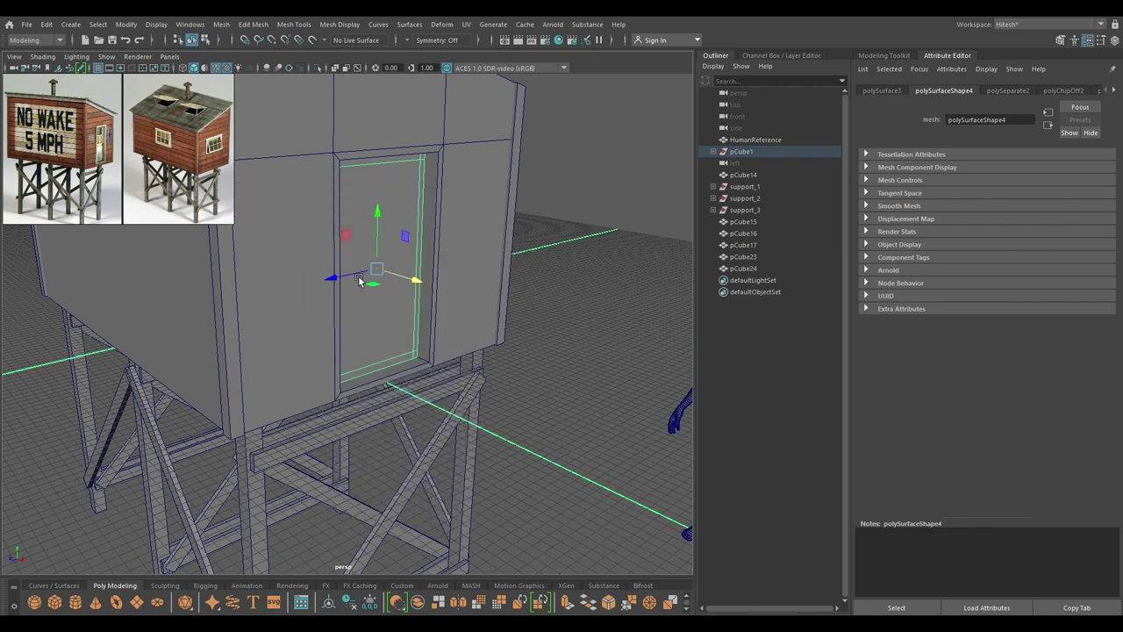
Step: Extrude the door frame with a Thickness of 25 and return to object selection with nothing selected
key("ctrl+e")
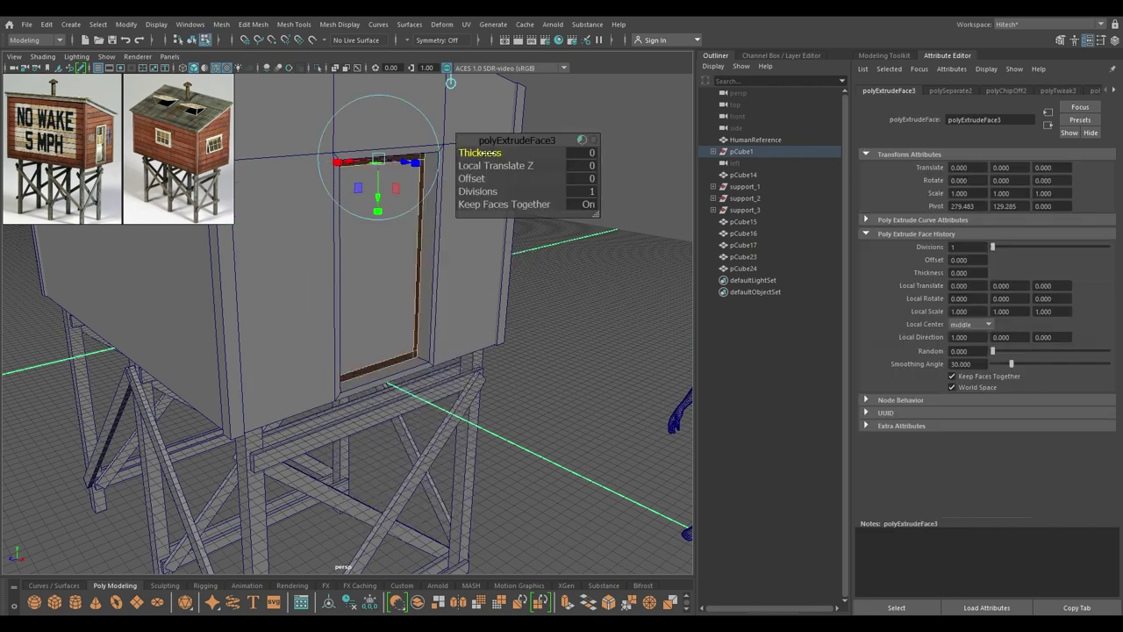
left_click_drag(483, 153, 987, 243)
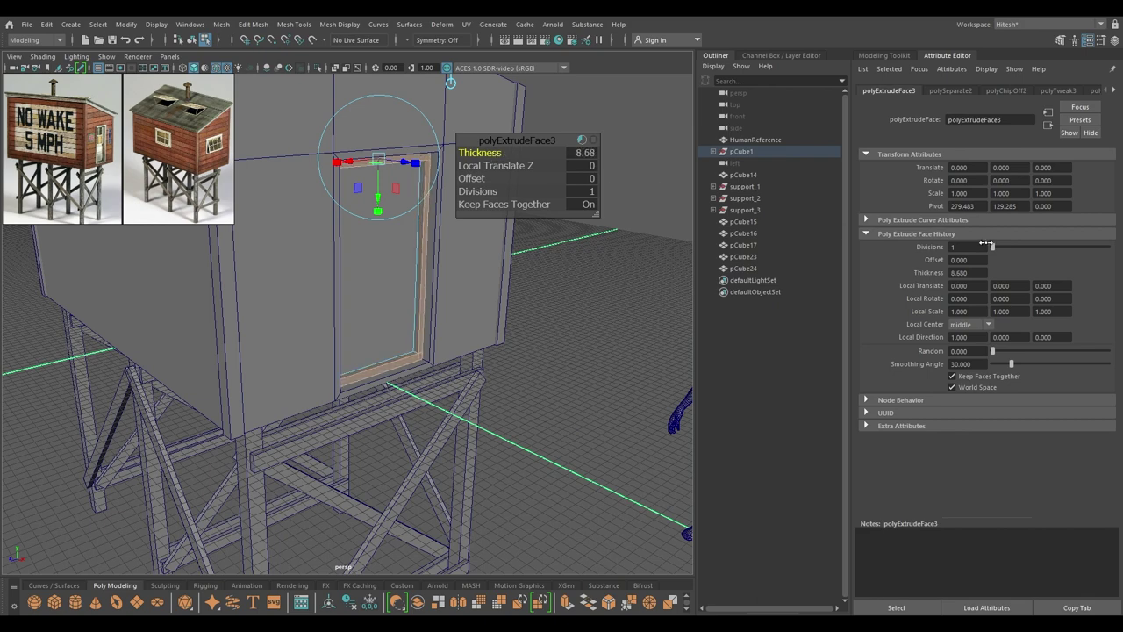
left_click_drag(474, 156, 906, 177)
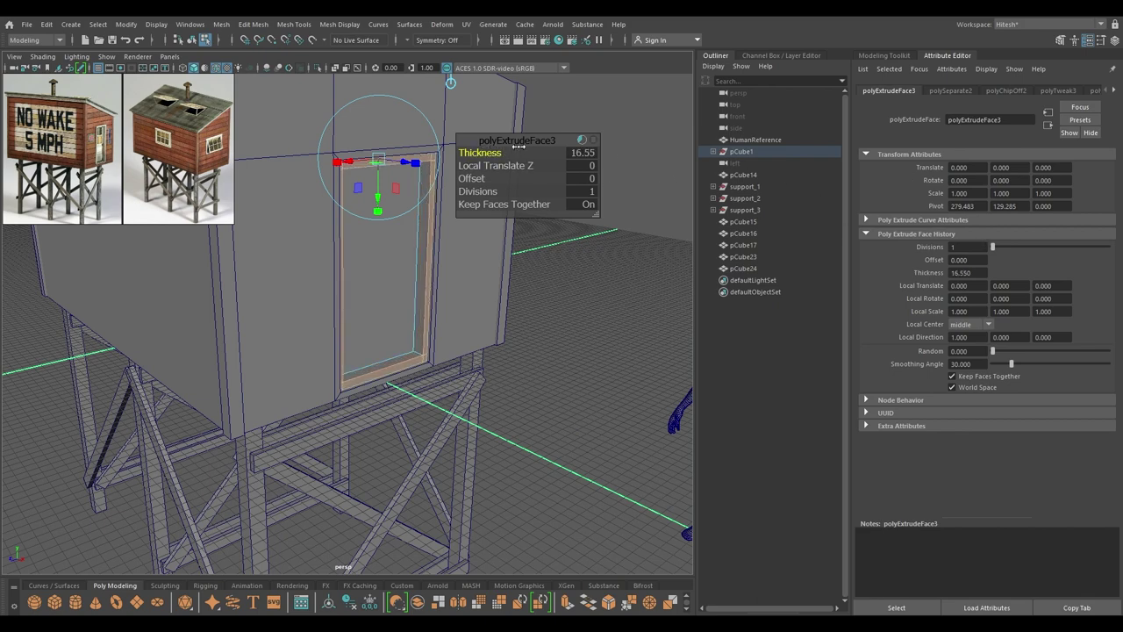
left_click_drag(519, 146, 999, 221)
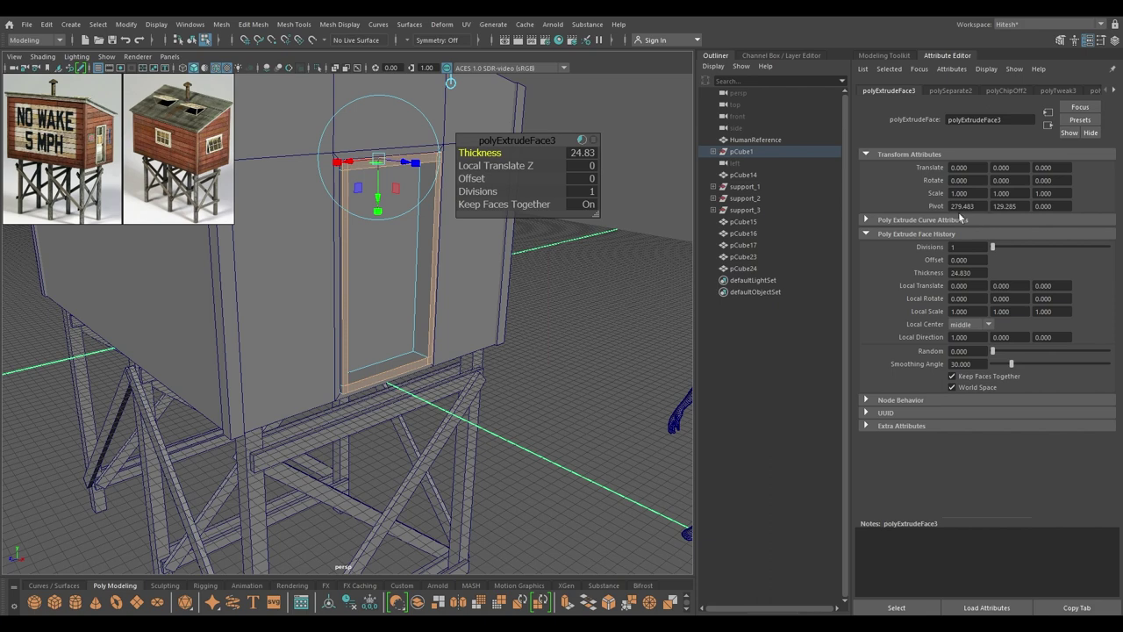
left_click(593, 153)
type("25")
type("w")
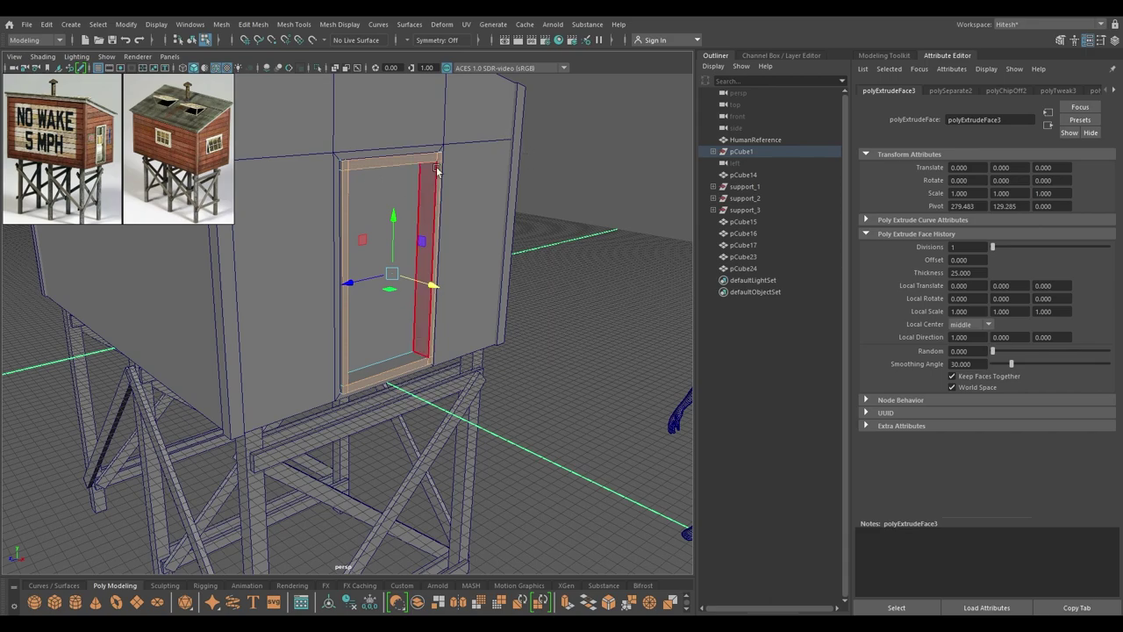
left_click_drag(609, 143, 317, 181, "alt")
right_click_drag(317, 181, 376, 165)
left_click(612, 194)
right_click_drag(612, 194, 520, 234, "alt")
left_click_drag(521, 233, 558, 227, "alt")
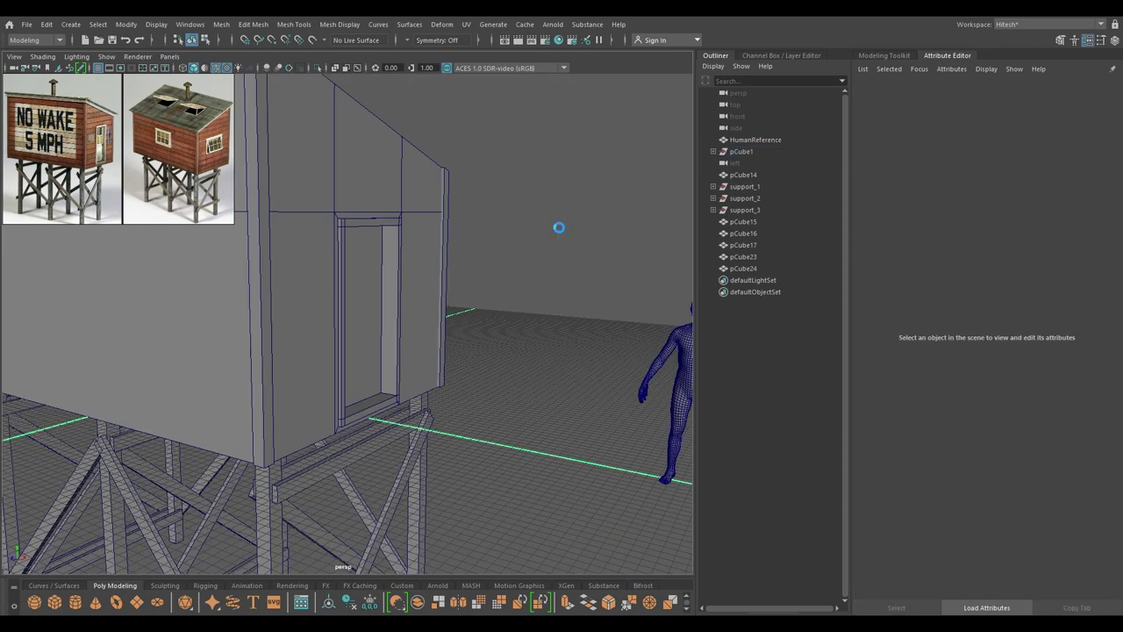
Step: Center the pivot of the door's separate centre panel and move the panel slightly outward within its frame
left_click(385, 299)
left_click_drag(358, 347, 270, 255, "alt")
key("space")
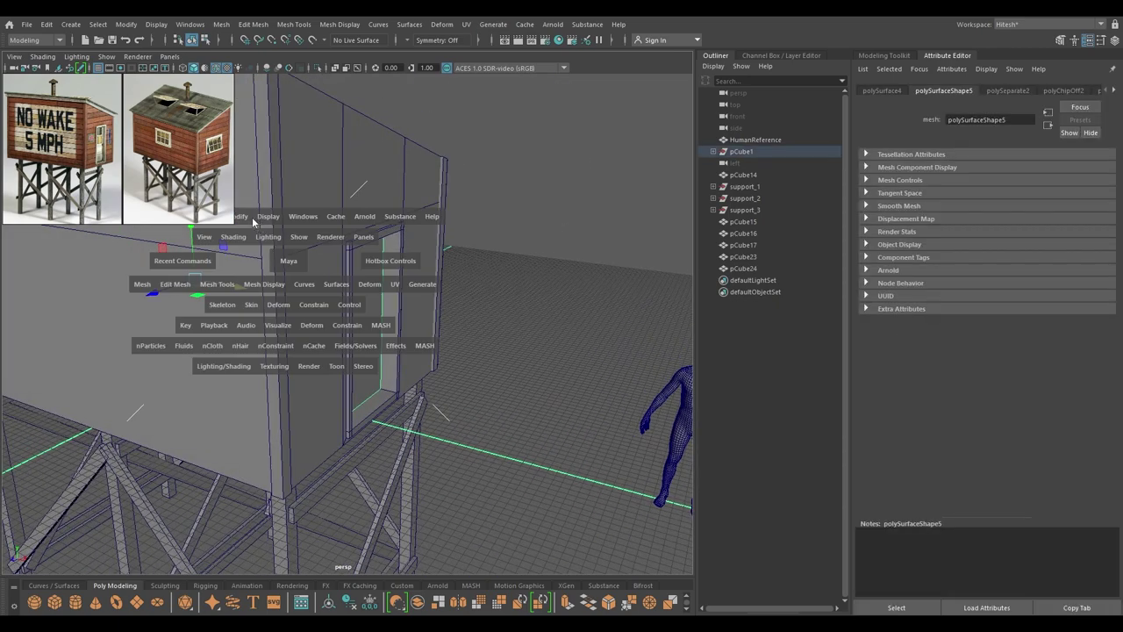
left_click(253, 221)
left_click(287, 307)
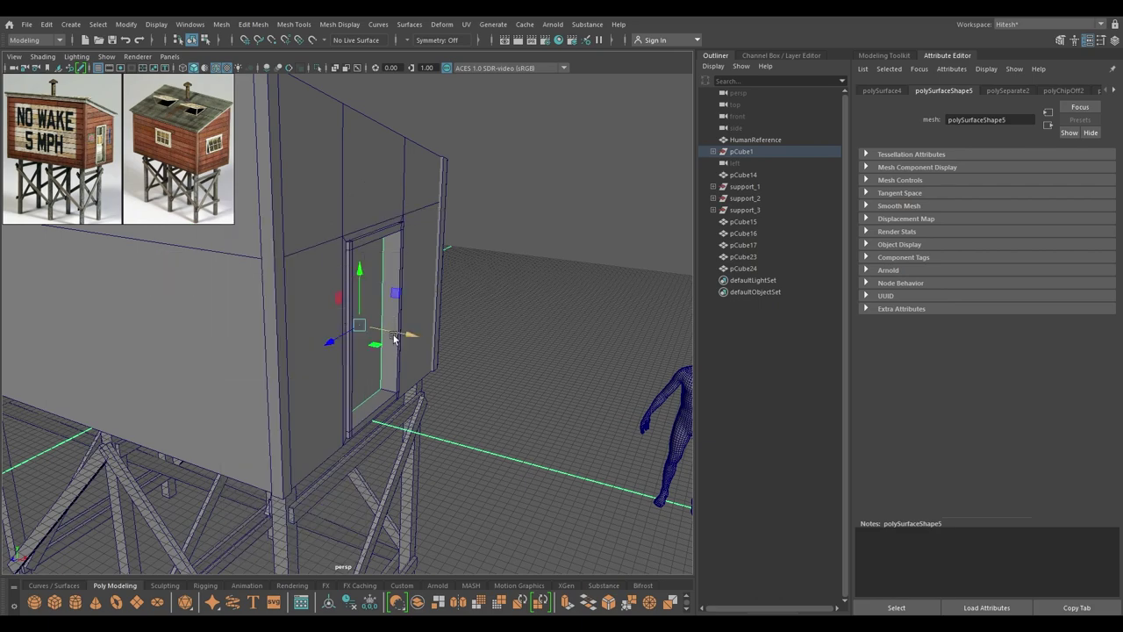
left_click_drag(398, 336, 421, 338)
left_click(663, 309)
Step: Examine the whole shack, its door and stilts from several angles against the reference photos and human figure
left_click_drag(607, 330, 474, 351, "alt")
left_click(441, 332)
right_click_drag(473, 351, 372, 271, "alt")
middle_click_drag(371, 271, 456, 183, "alt")
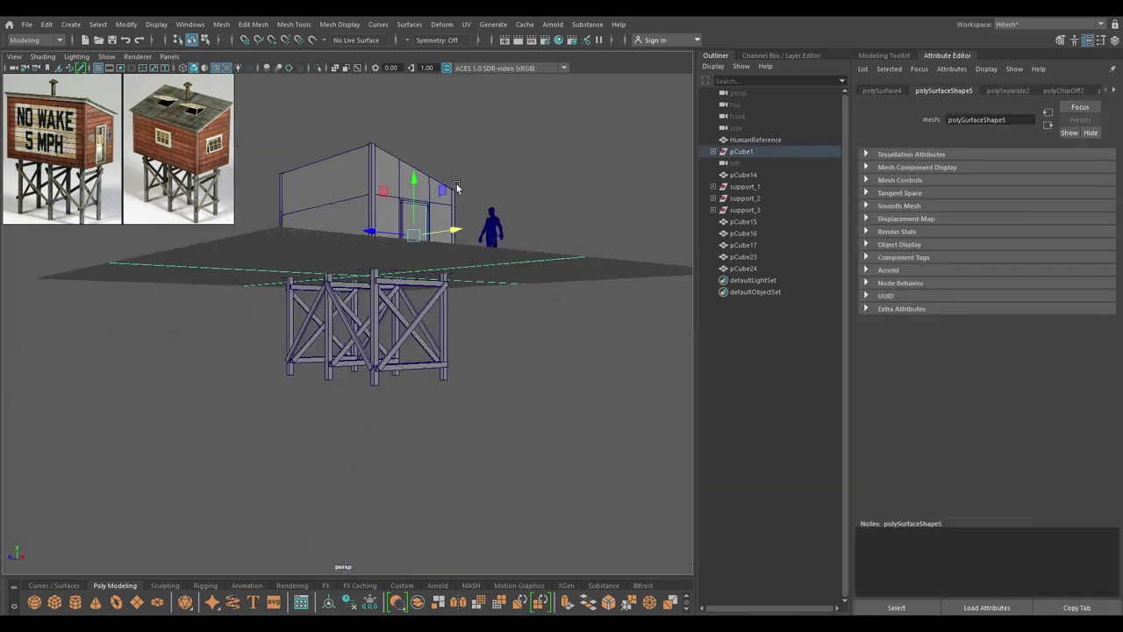
left_click_drag(456, 184, 469, 294, "alt")
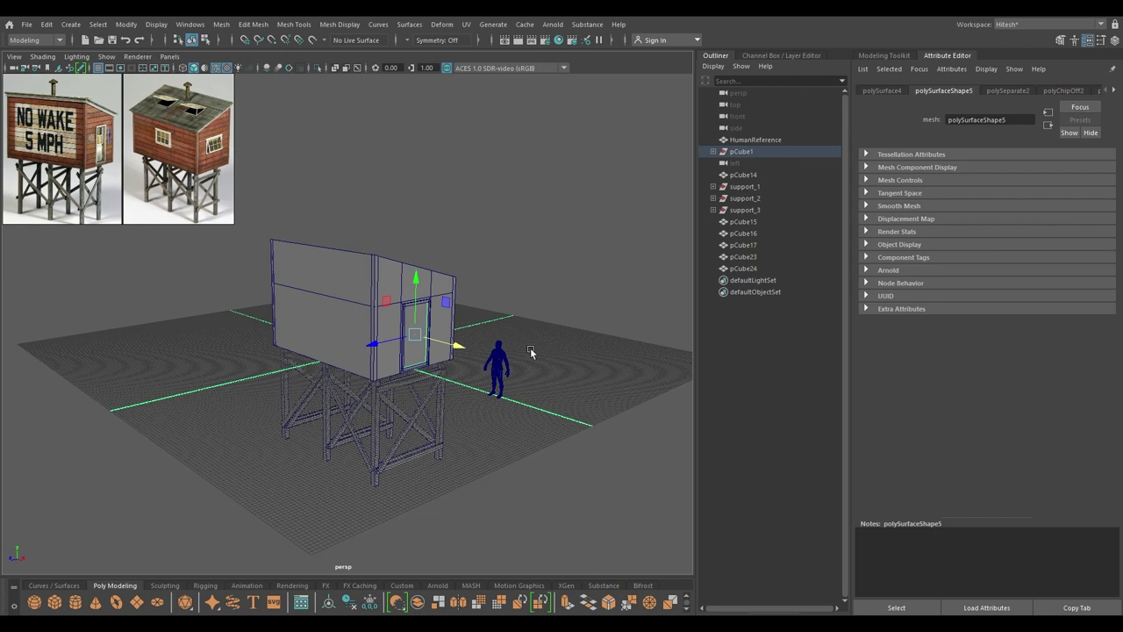
left_click_drag(480, 330, 500, 365, "alt")
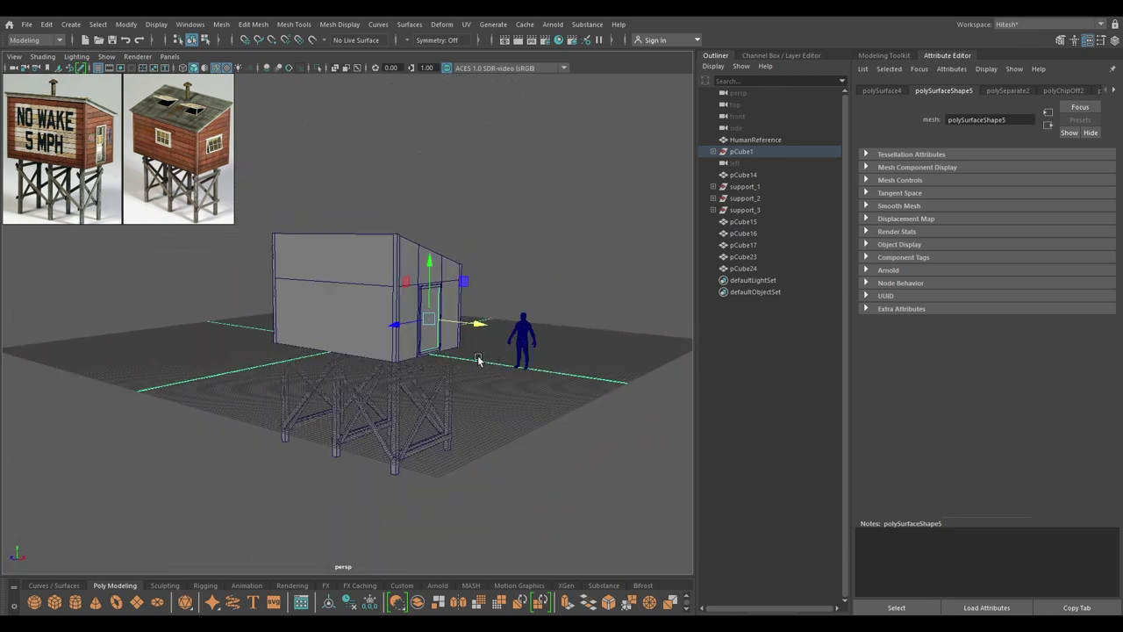